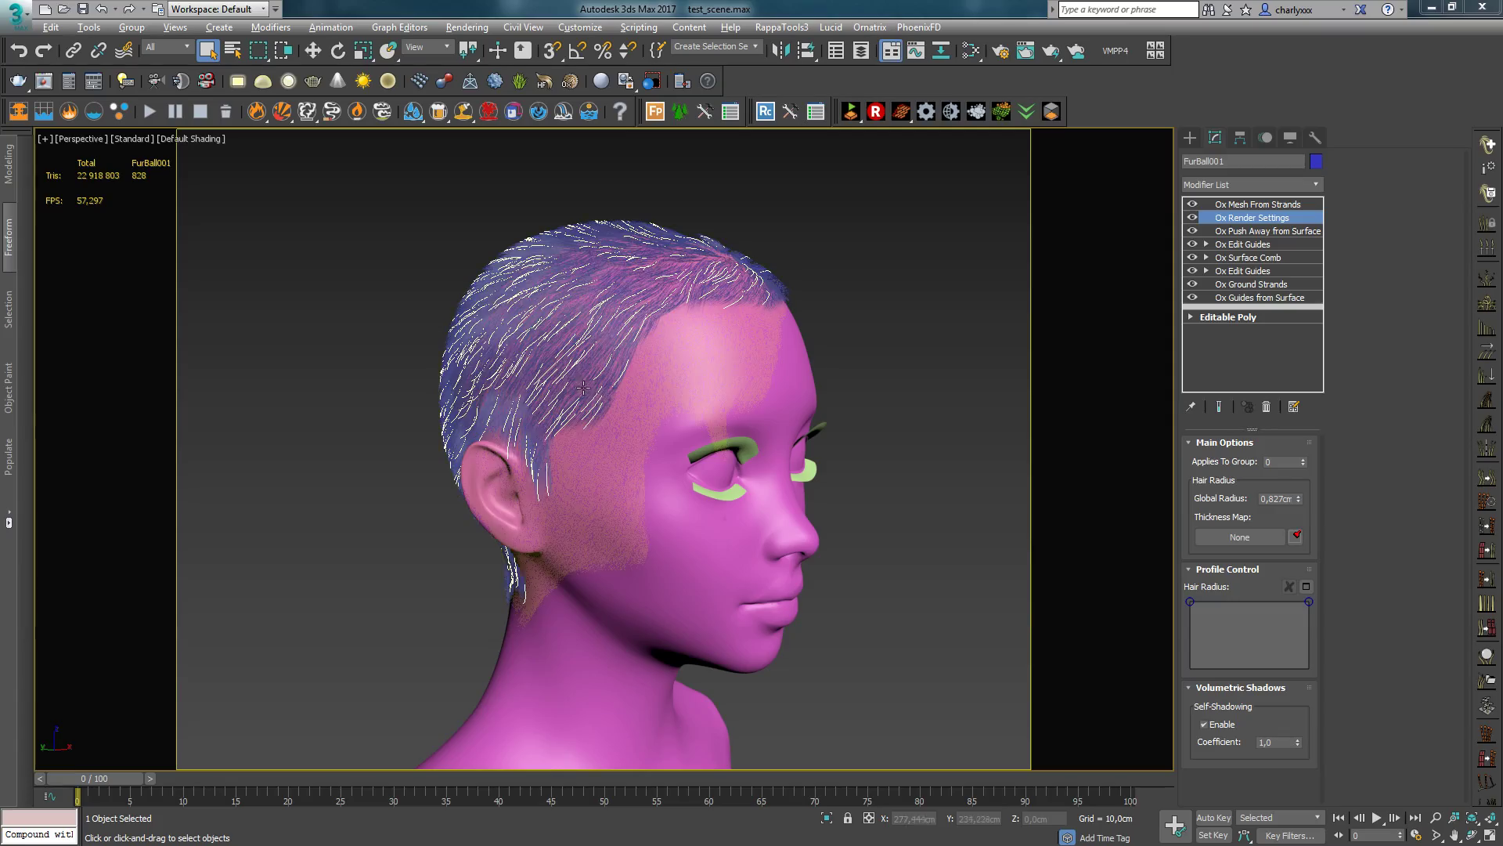
Step: Orbit the Perspective view around the FurBall hair head, from profile round to the face
mouse_move(705, 376)
alt+middle_down()
mouse_move(563, 368)
mouse_move(677, 331)
mouse_move(583, 631)
mouse_move(525, 267)
mouse_move(783, 270)
mouse_move(638, 271)
mouse_move(683, 286)
mouse_move(650, 282)
alt+middle_up()
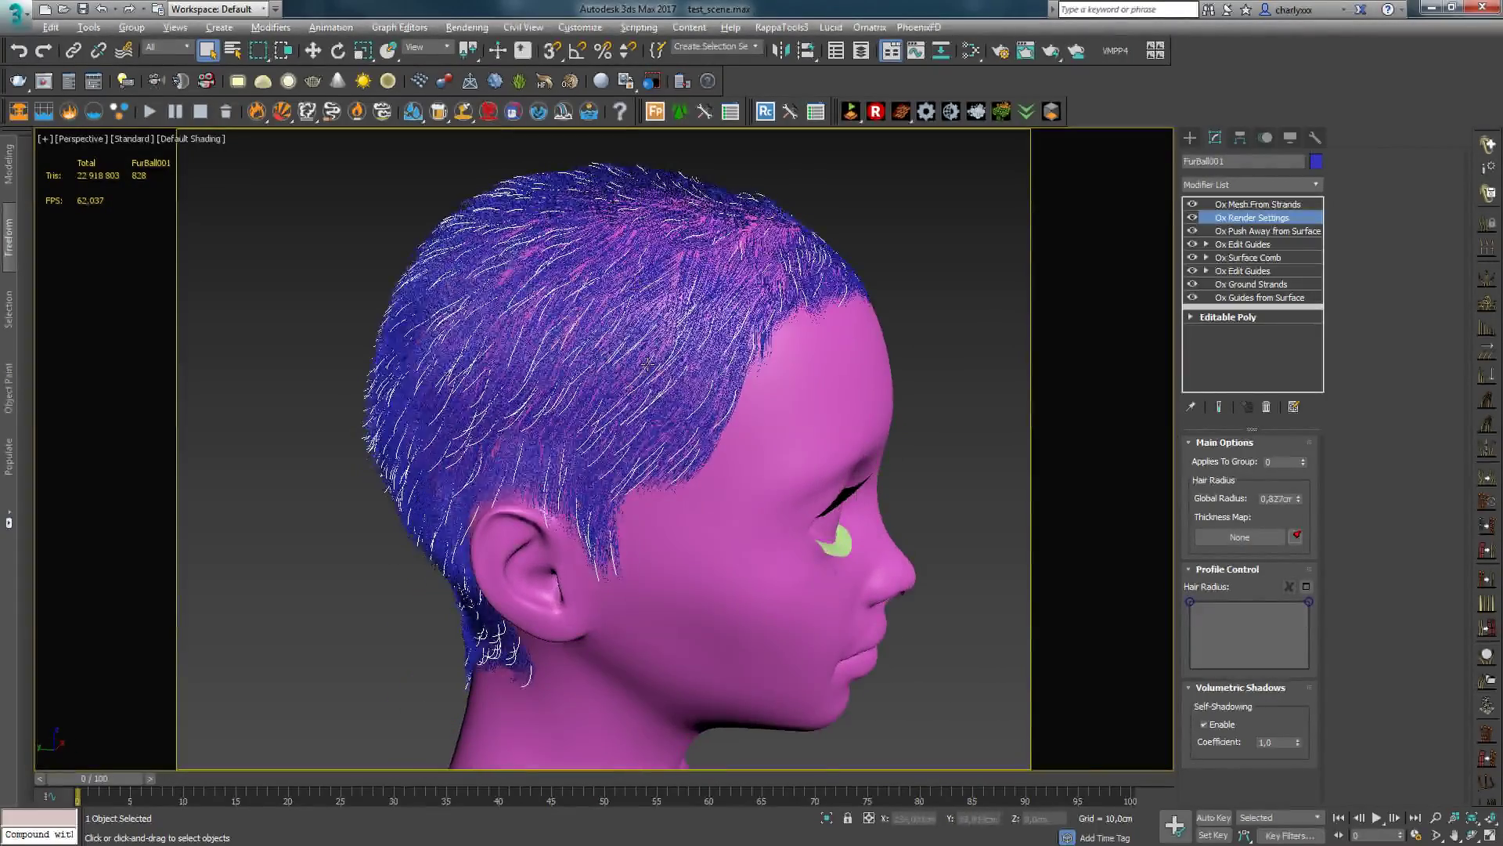
mouse_move(605, 357)
alt+middle_down()
mouse_move(704, 364)
mouse_move(516, 383)
mouse_move(642, 325)
alt+middle_up()
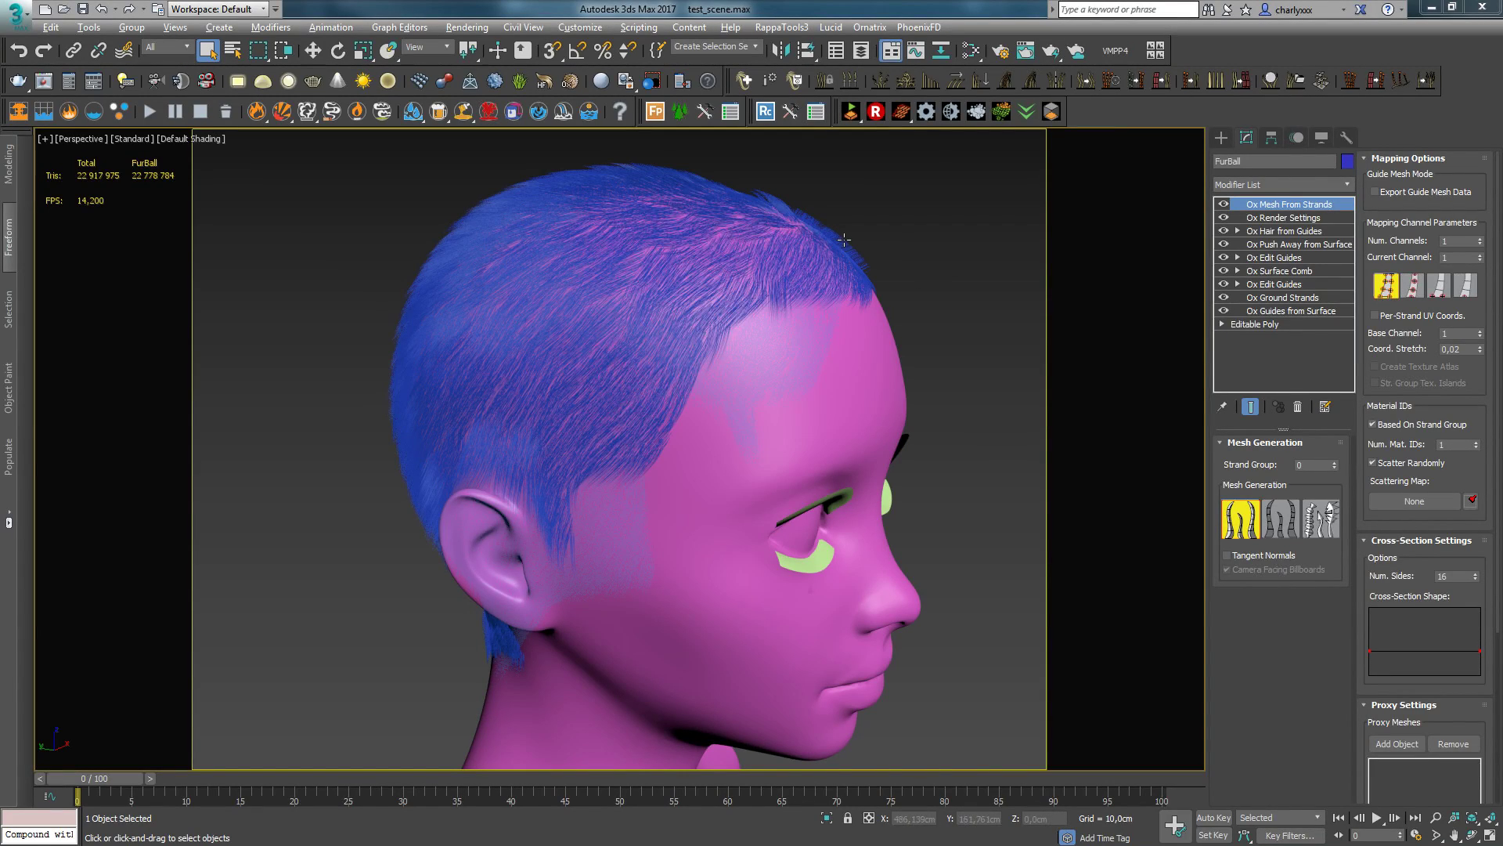
Step: Lengthen the Ox Guides from Surface guides from 1,5cm to about 1,89cm
click(1315, 311)
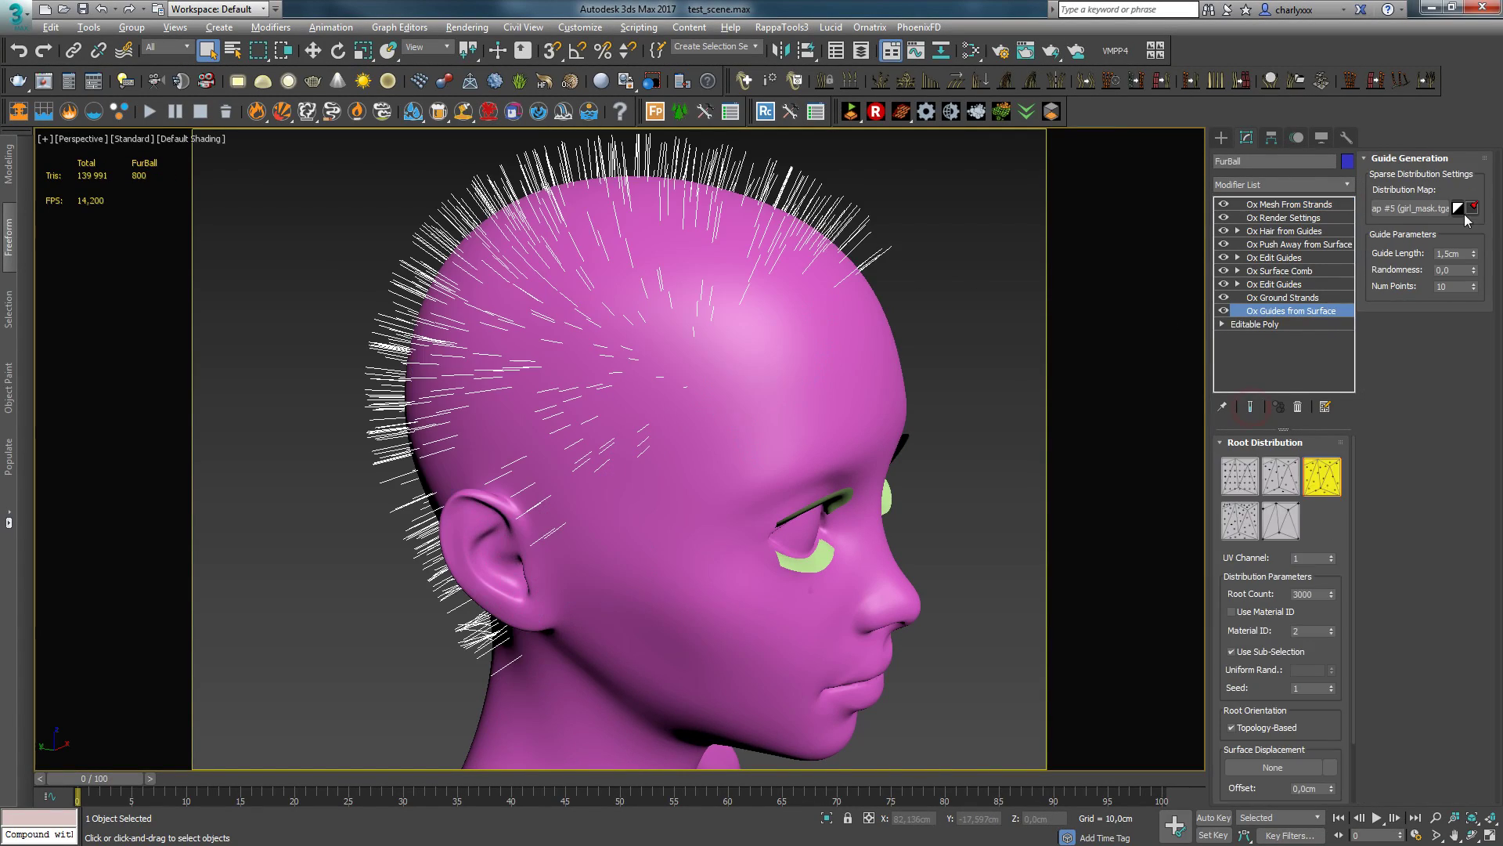
drag(1474, 255, 1464, 200)
click(1274, 257)
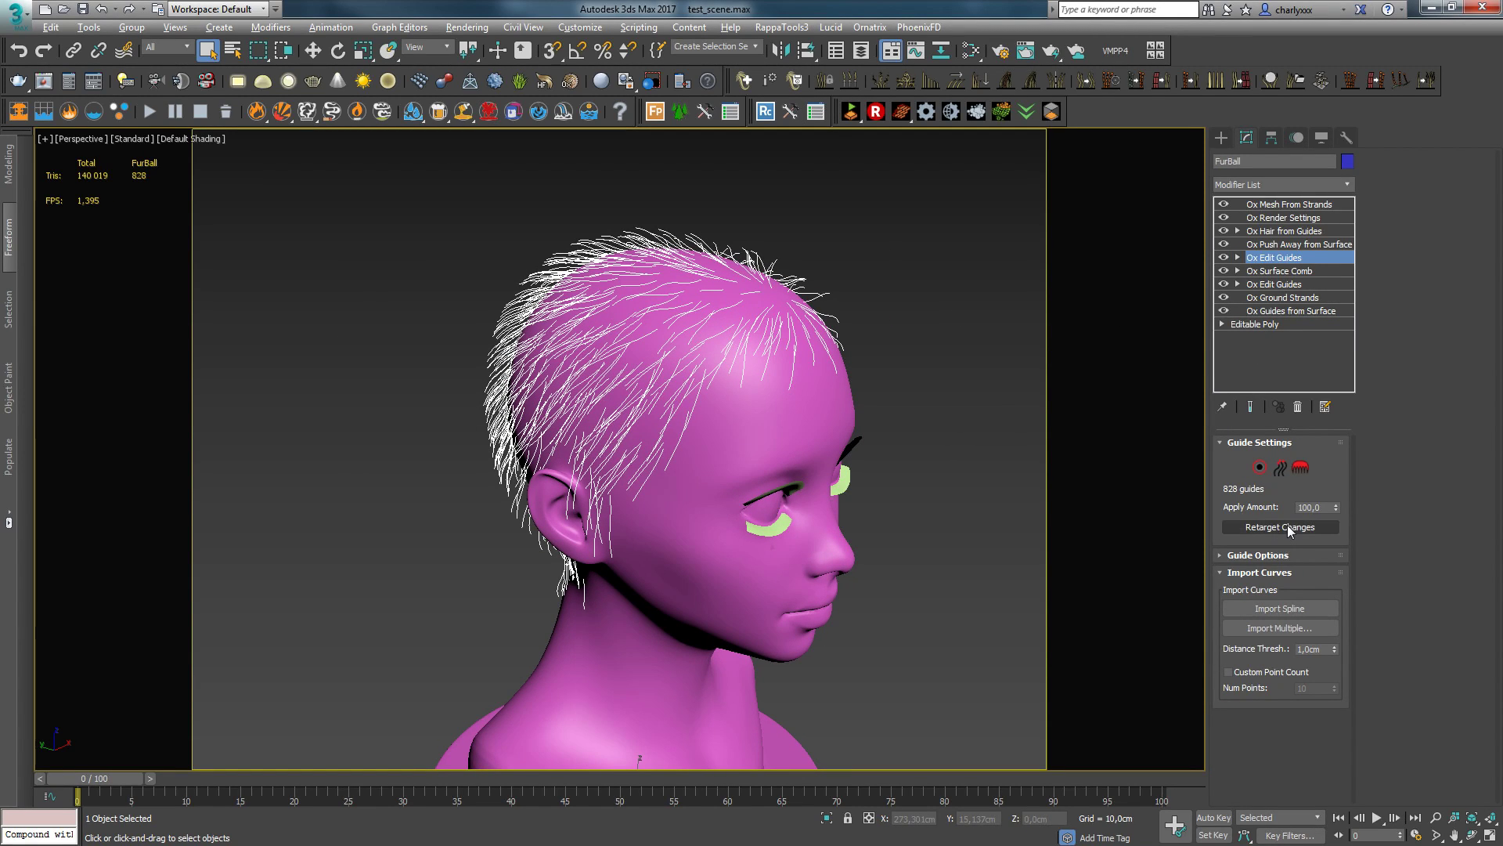
Step: Inspect the back and sides of the head, browse the modifier list, and return to Ox Hair from Guides
mouse_move(689, 368)
alt+middle_down()
mouse_move(837, 362)
mouse_move(501, 403)
alt+middle_up()
click(1284, 184)
drag(1388, 405, 1378, 217)
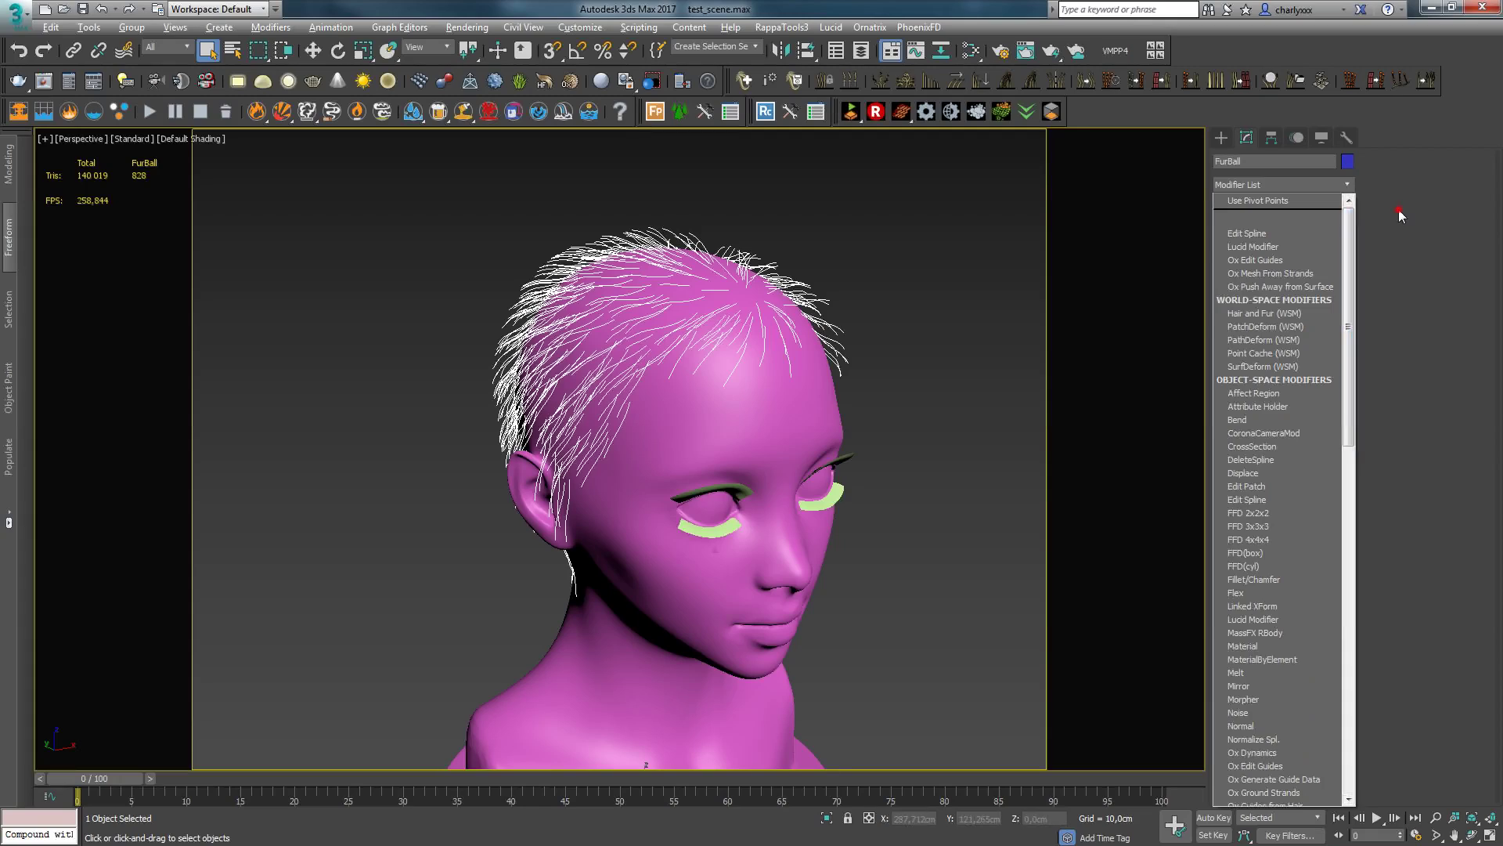
click(1297, 204)
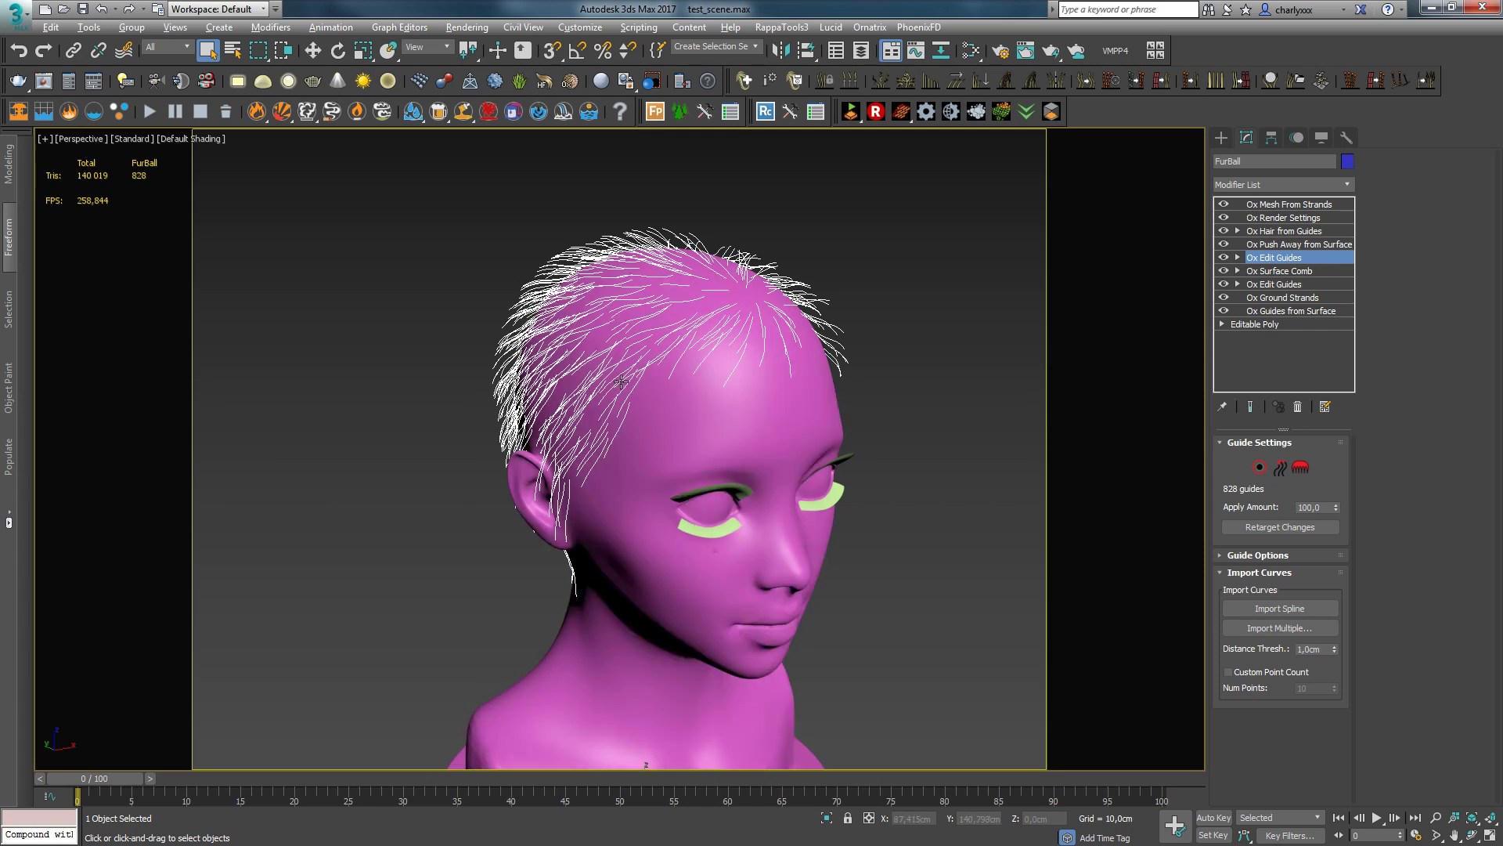
mouse_move(681, 285)
alt+middle_down()
mouse_move(837, 325)
mouse_move(686, 383)
alt+middle_up()
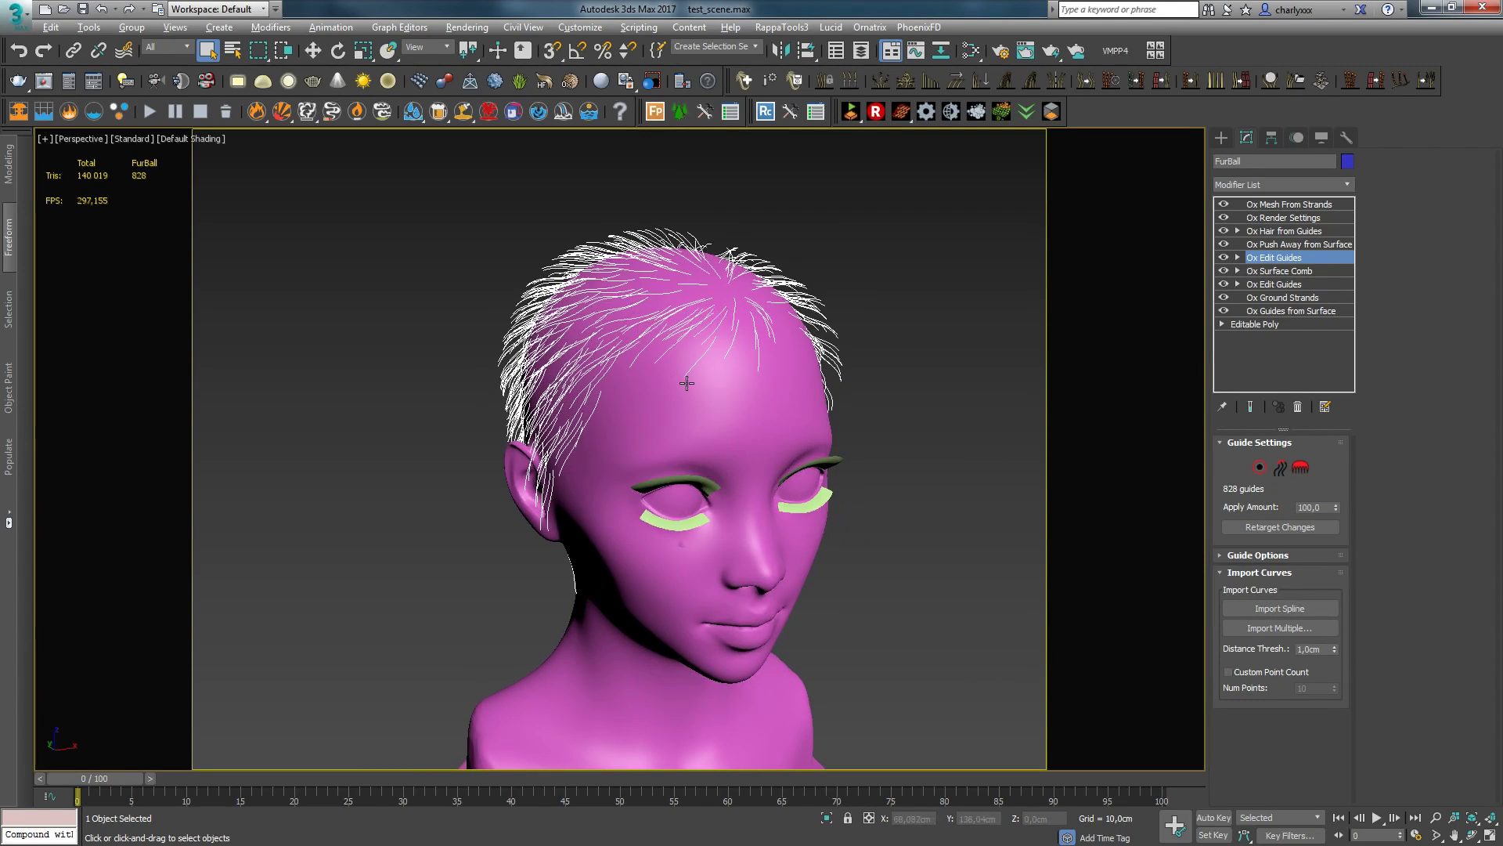
alt+middle_drag(805, 325, 892, 321)
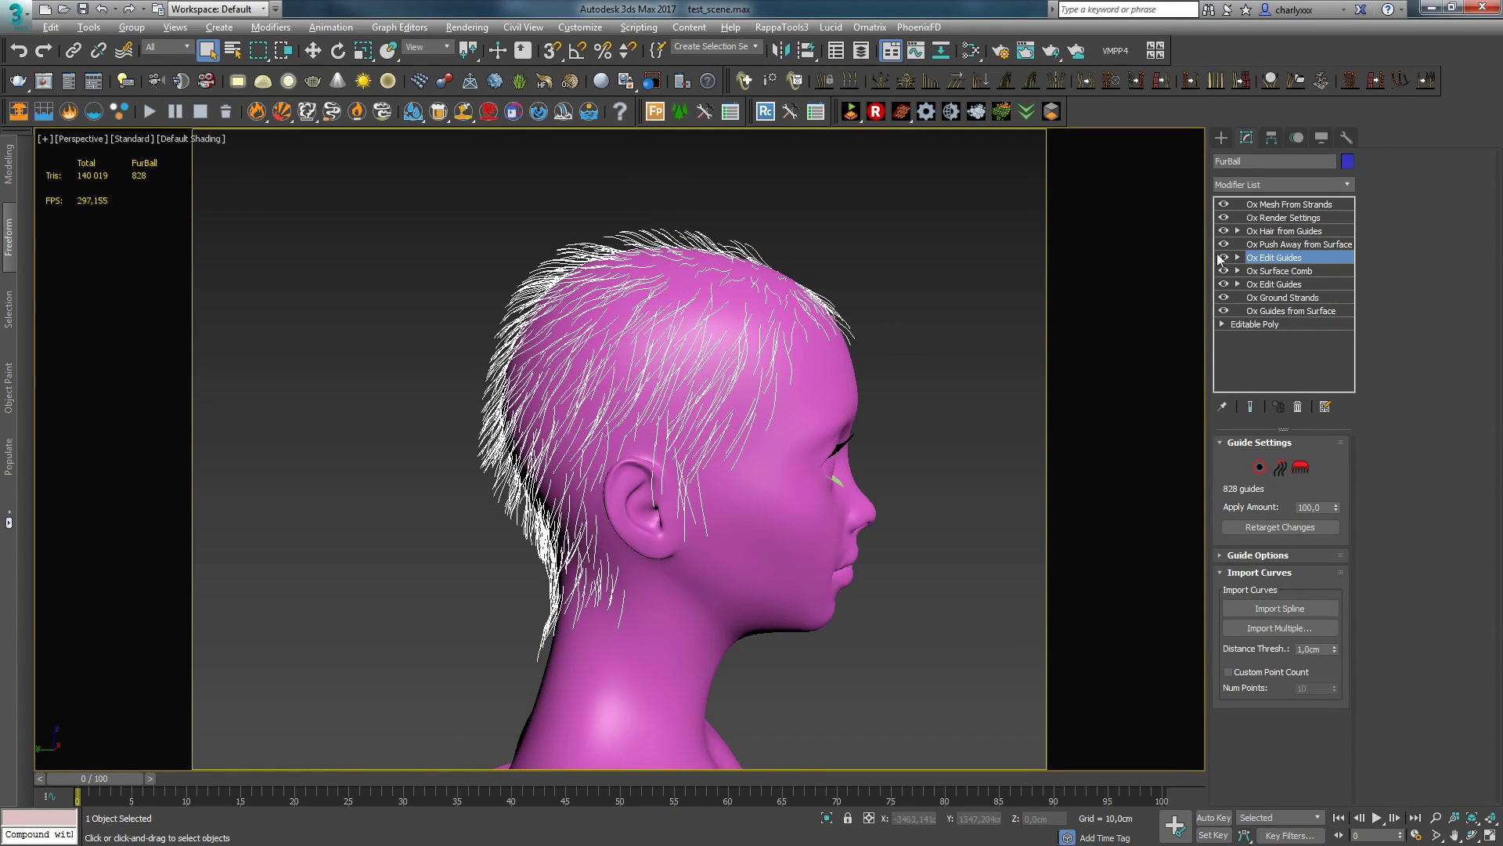
click(1284, 231)
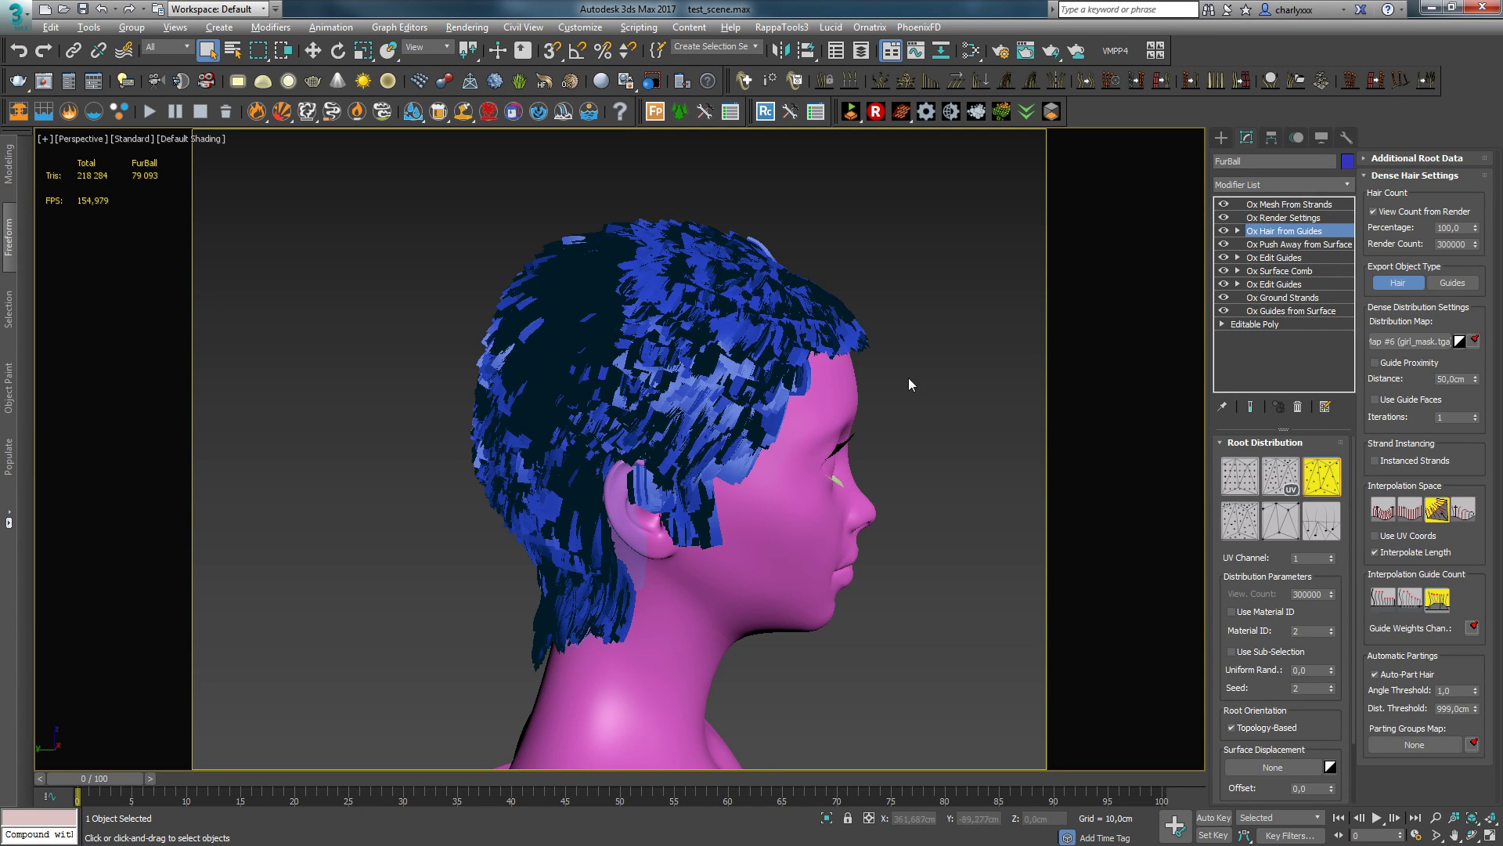
Step: Orbit around the head, comparing the edited guides with the dense hair-from-guides result
mouse_move(908, 384)
alt+middle_down()
mouse_move(778, 306)
mouse_move(597, 477)
alt+middle_up()
alt+middle_drag(790, 365, 603, 344)
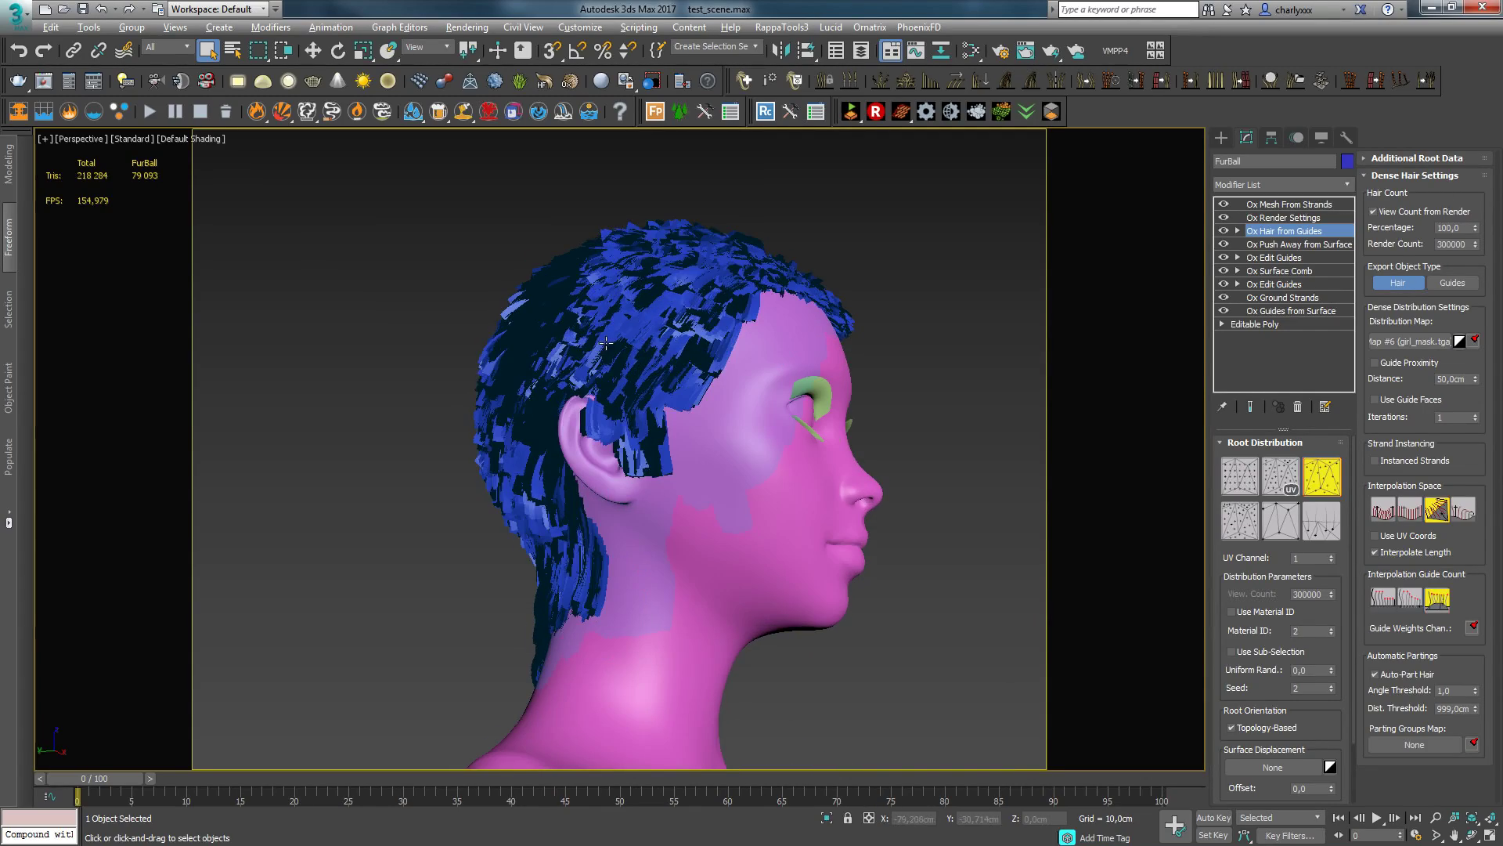
click(1274, 258)
mouse_move(930, 344)
alt+middle_down()
mouse_move(595, 344)
mouse_move(705, 349)
alt+middle_up()
click(1284, 231)
Step: Add Ox Strand Length above Ox Hair from Guides with Randomize 0,3 and Length 1,62
click(1350, 183)
drag(1348, 224, 1360, 399)
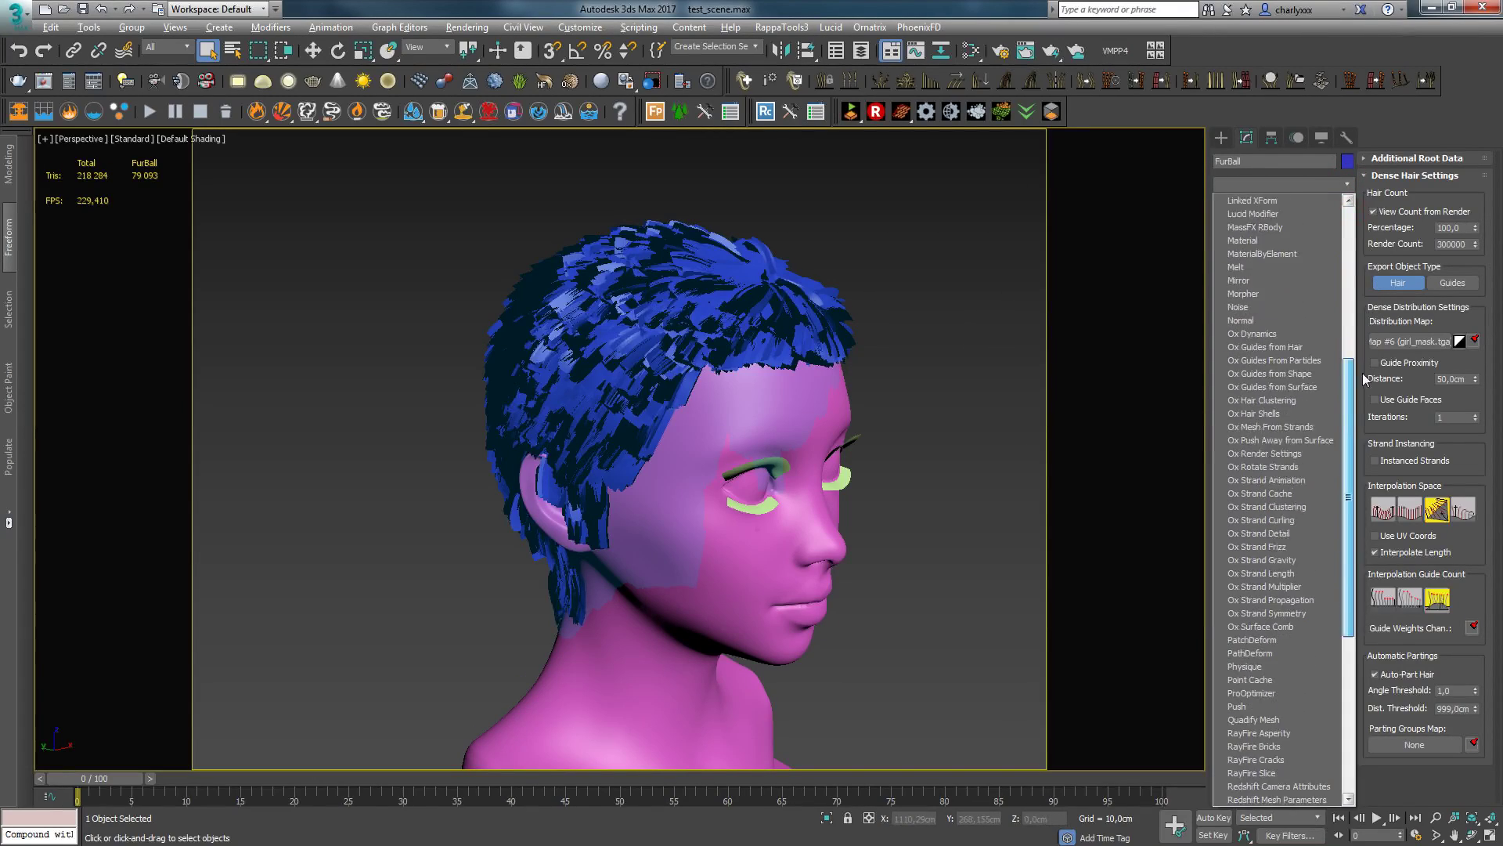
click(1294, 521)
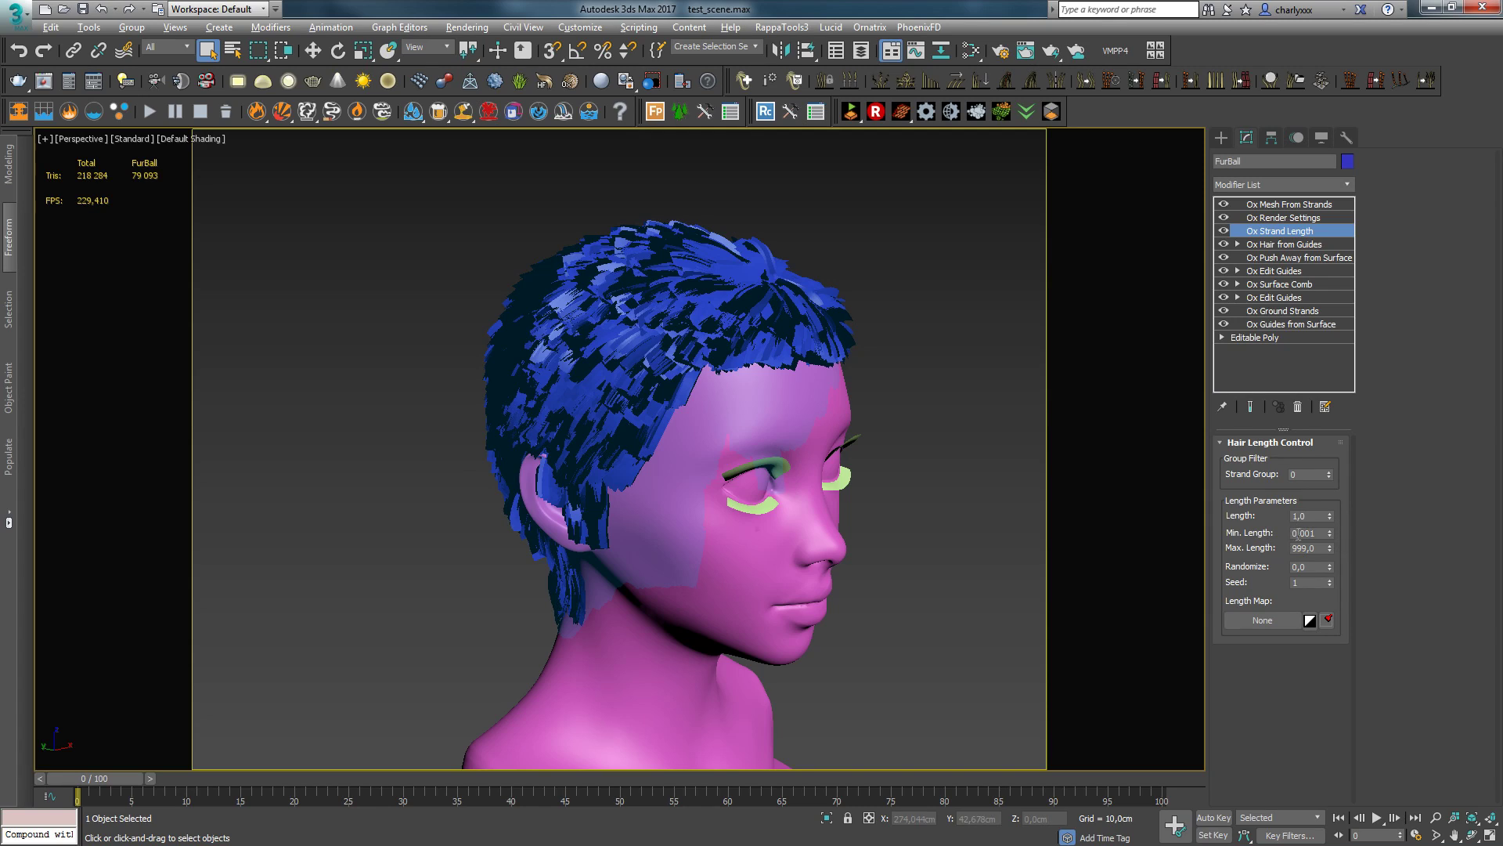
double_click(1306, 566)
text(0,3)
key(Return)
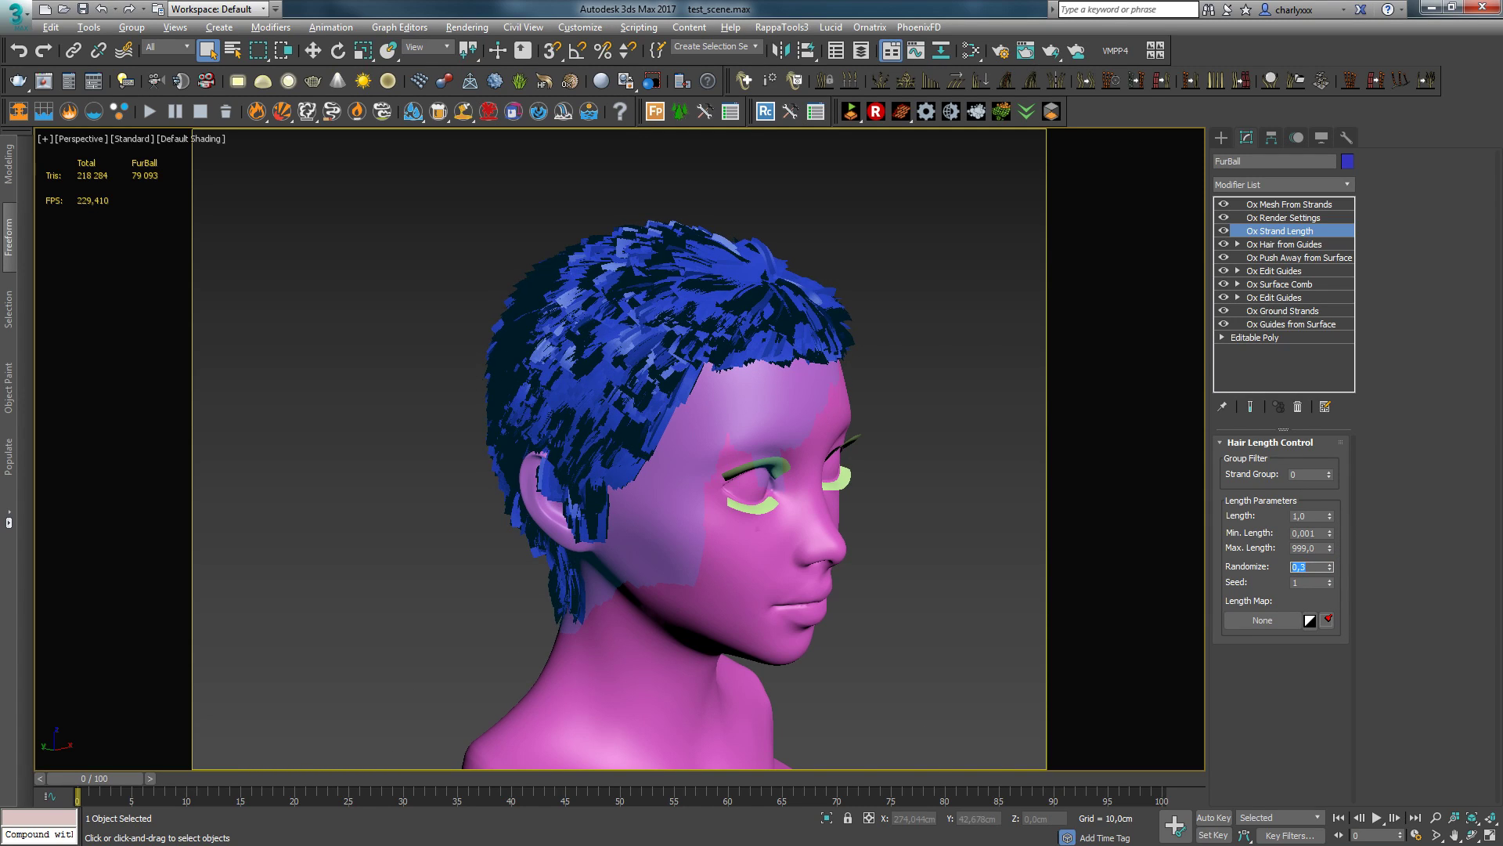
drag(1331, 521, 1339, 470)
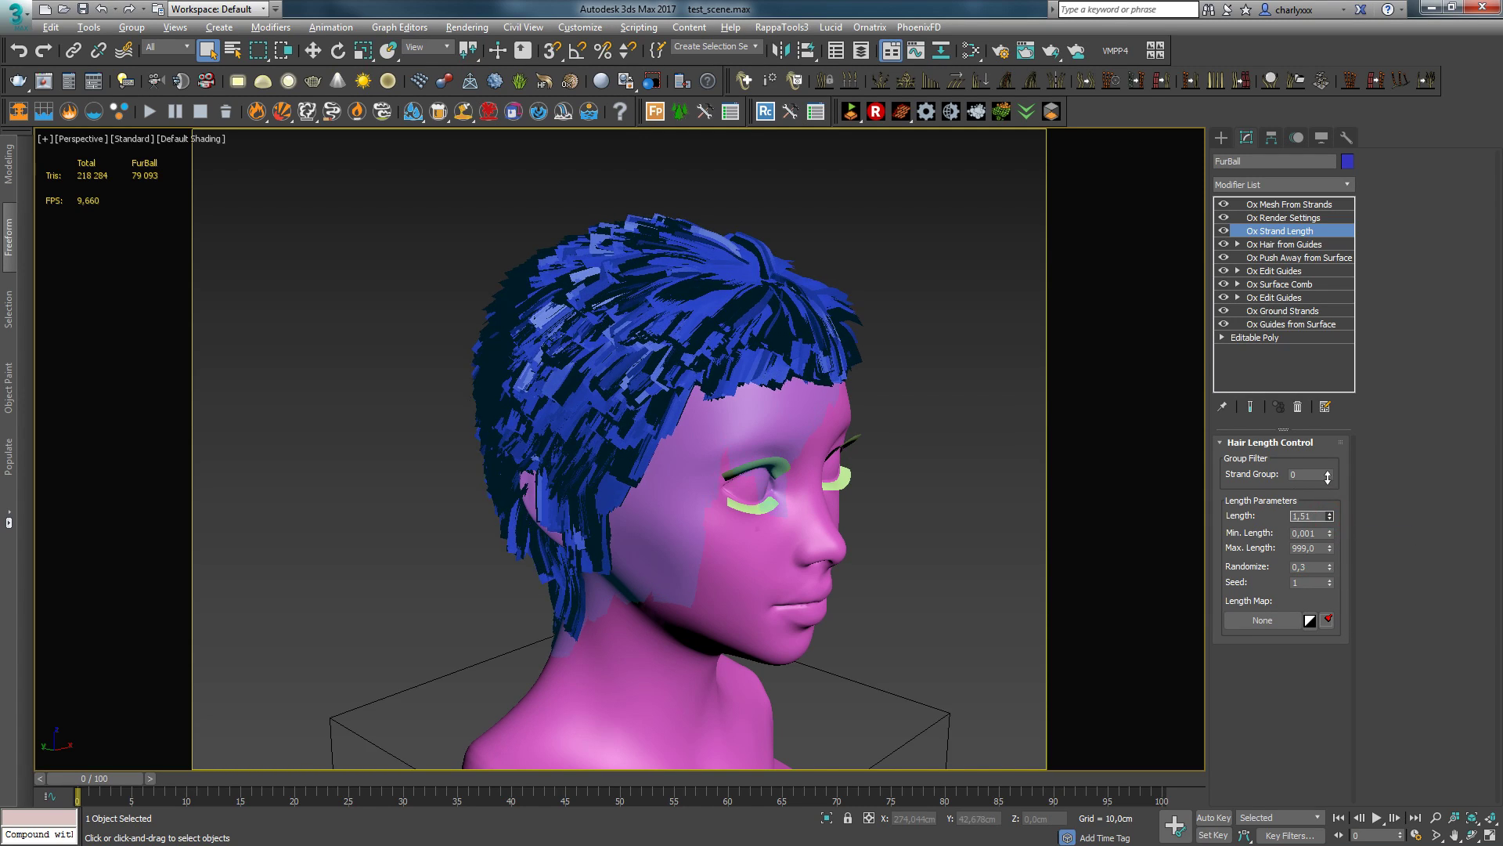
drag(1339, 470, 1339, 468)
alt+middle_drag(614, 414, 1327, 364)
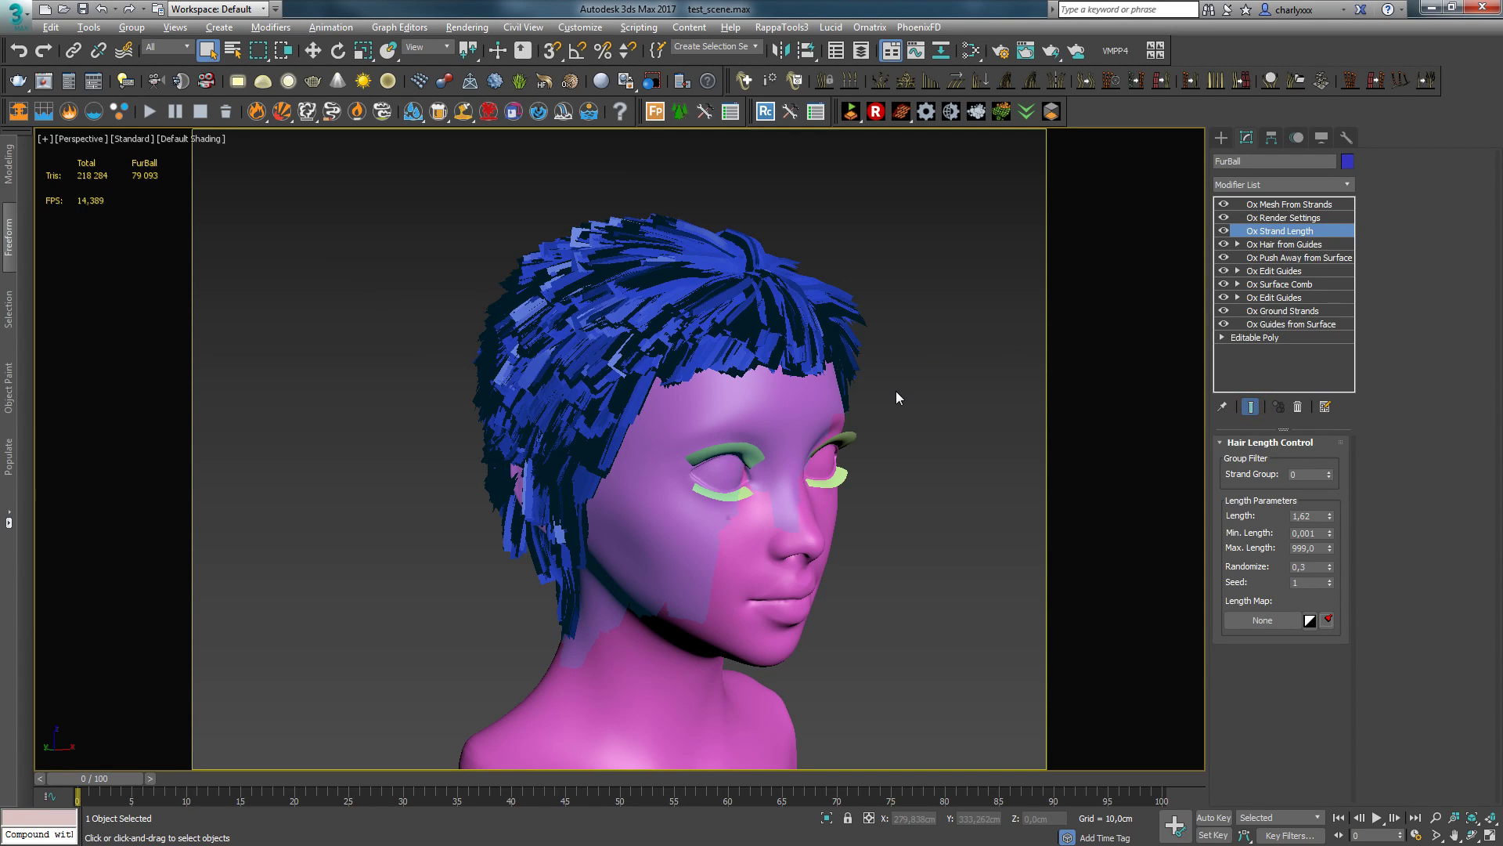
alt+middle_drag(795, 415, 869, 368)
click(1289, 204)
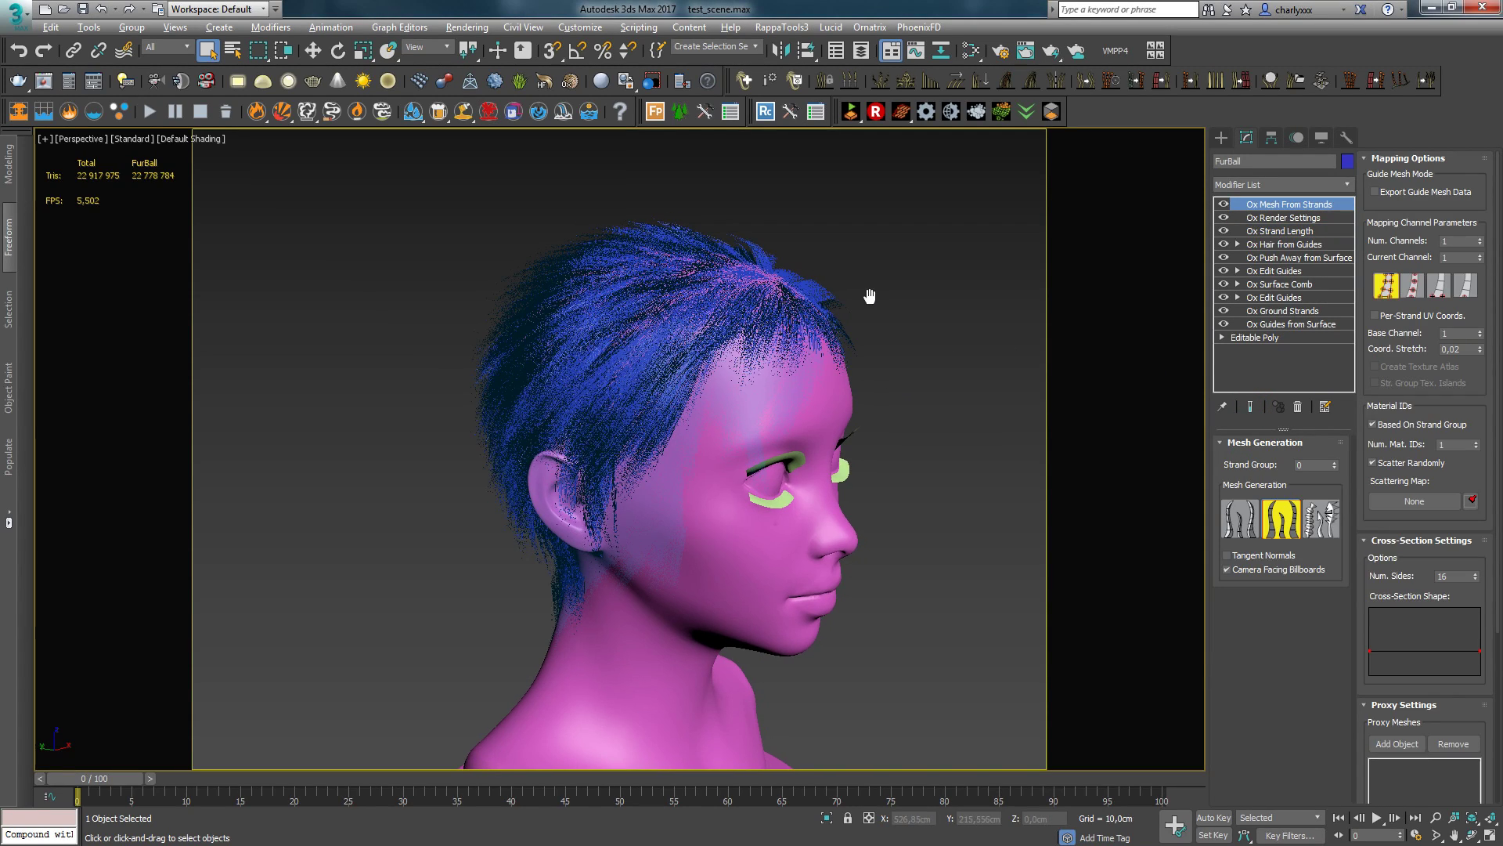
Step: Delete Ox Hair from Guides so Ox Mesh From Strands builds directly on the guides
click(1284, 245)
click(1297, 406)
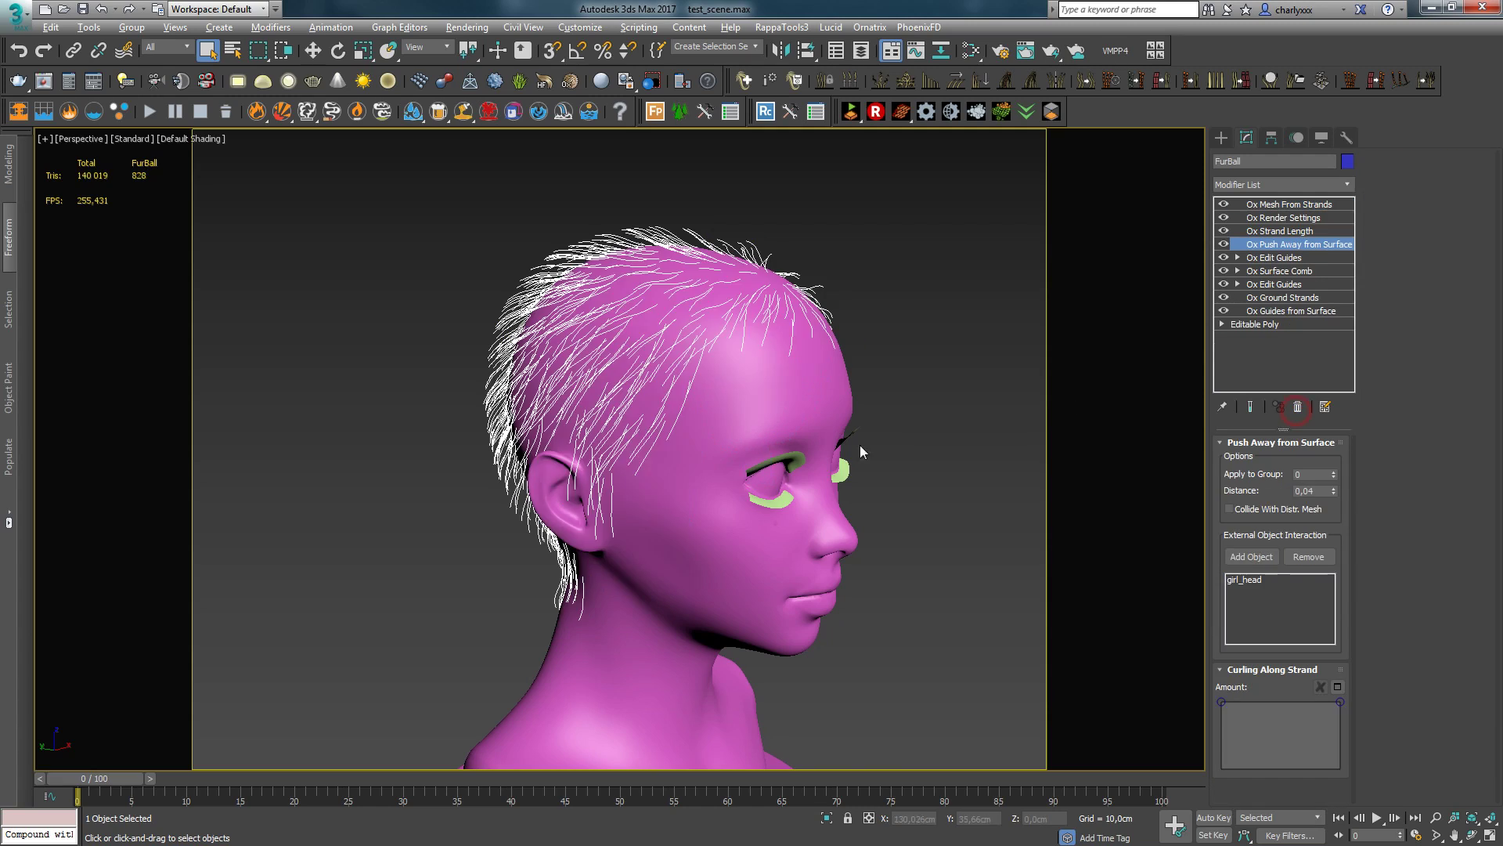
click(1265, 205)
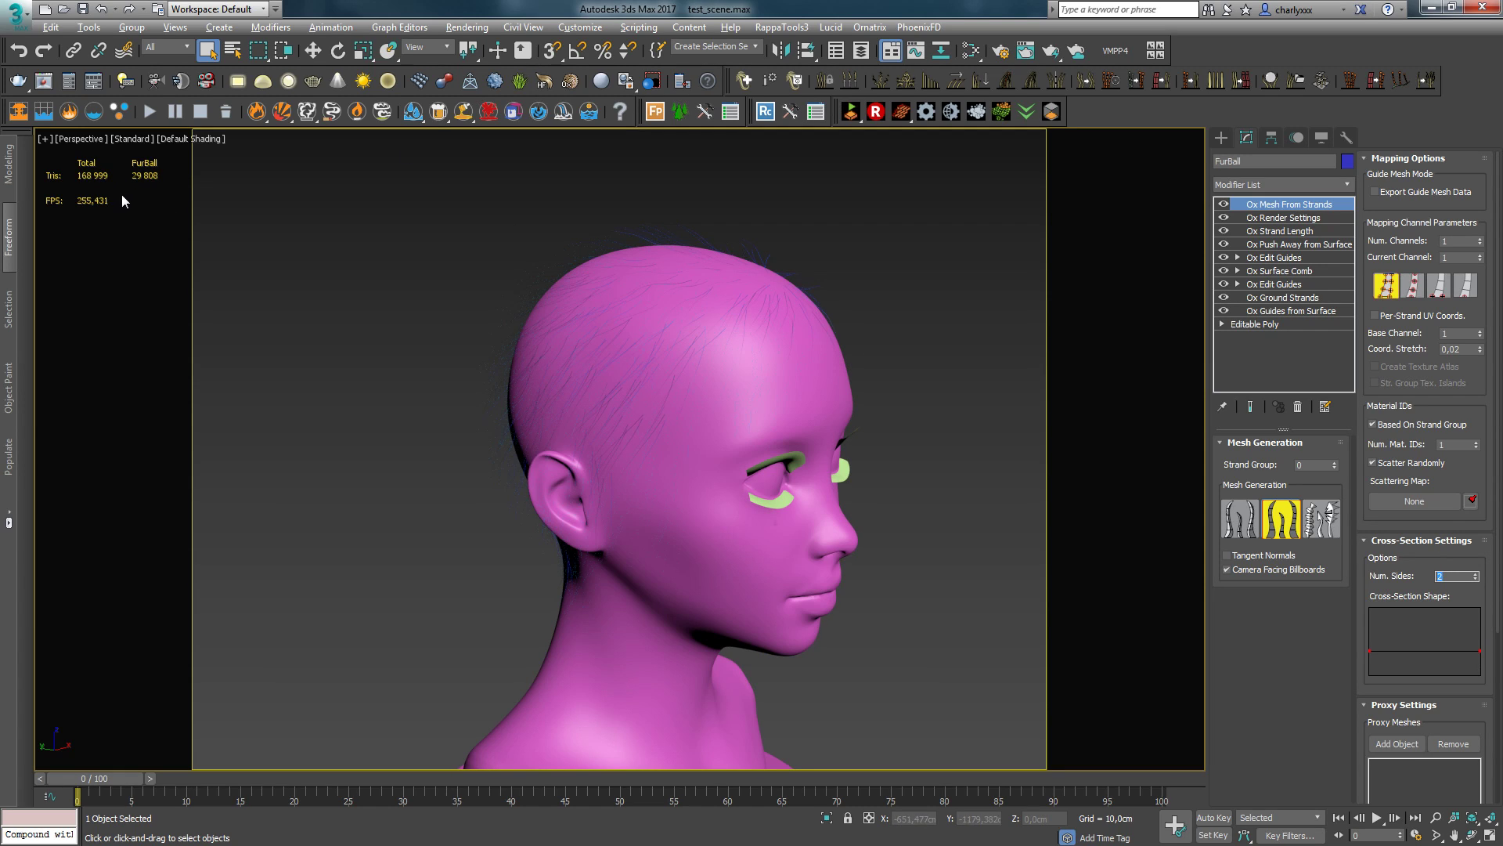
mouse_move(468, 344)
alt+middle_down()
mouse_move(722, 487)
mouse_move(695, 459)
alt+middle_up()
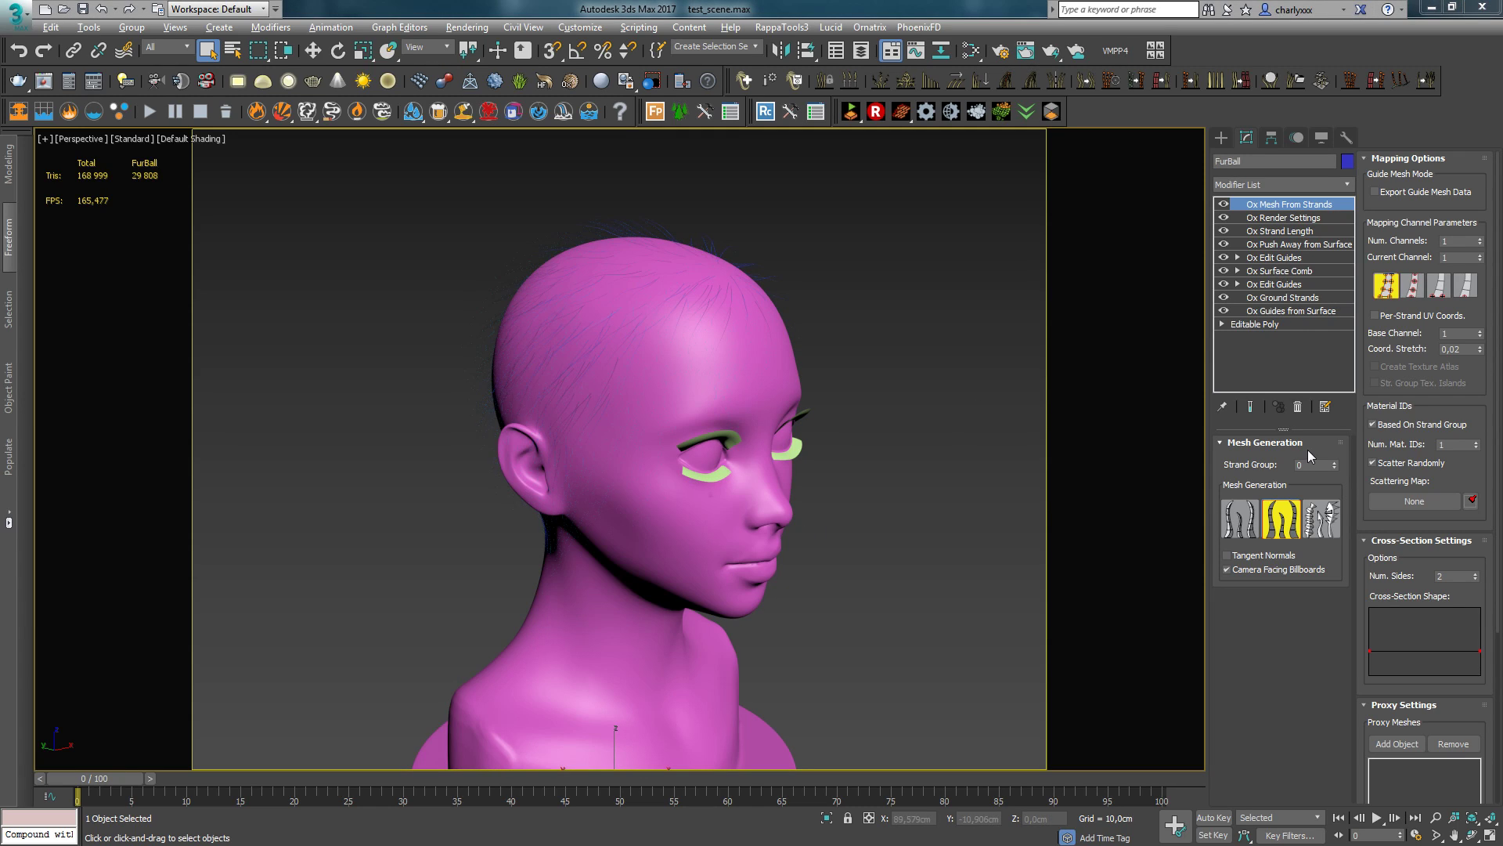
click(1284, 284)
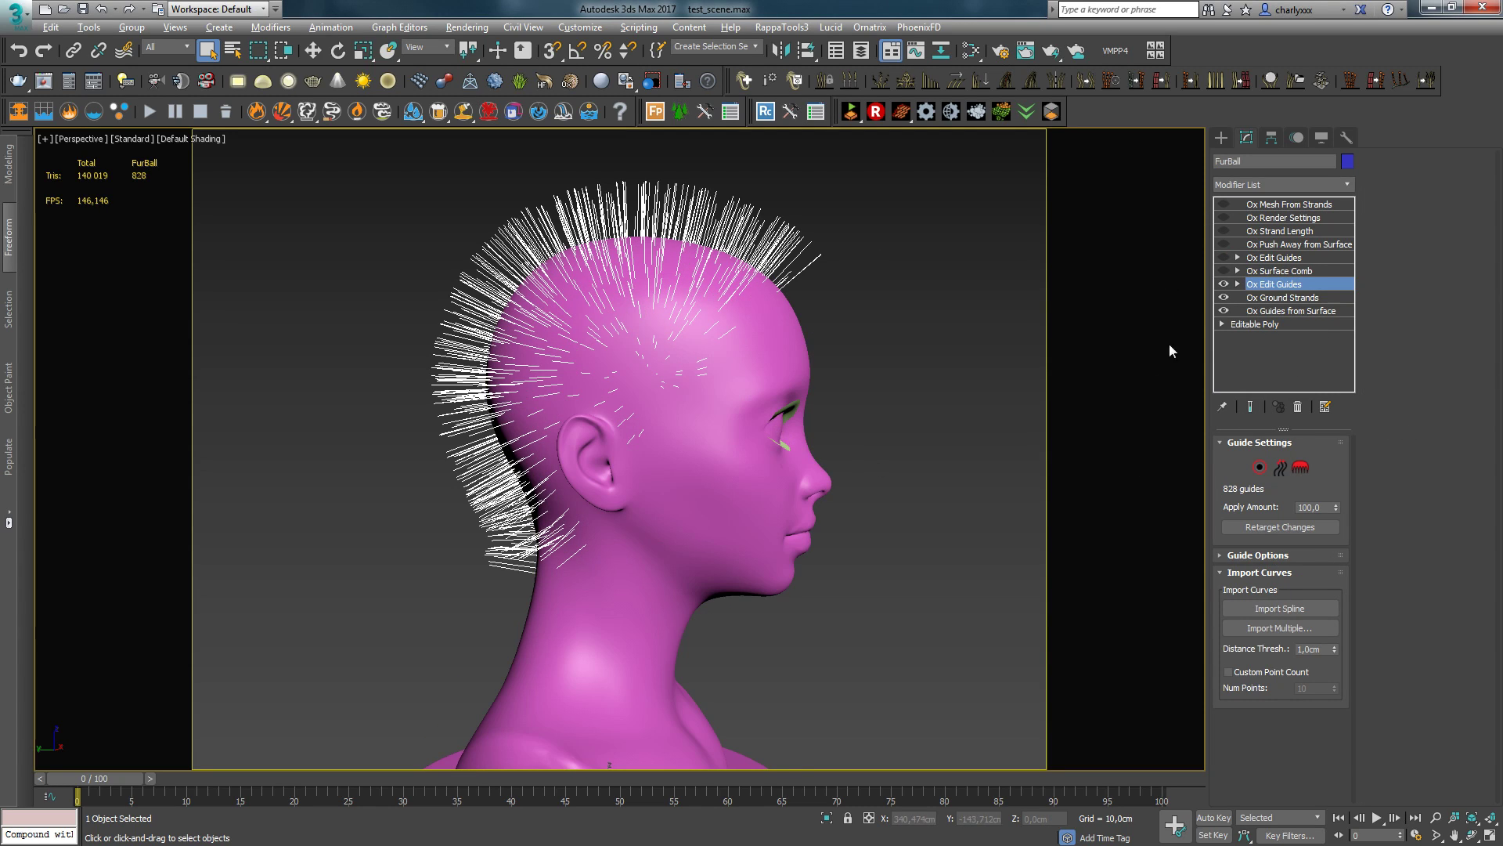
Step: Brush-select guides on the crown and back of the head in the lower Ox Edit Guides
alt+middle_drag(706, 489, 949, 438)
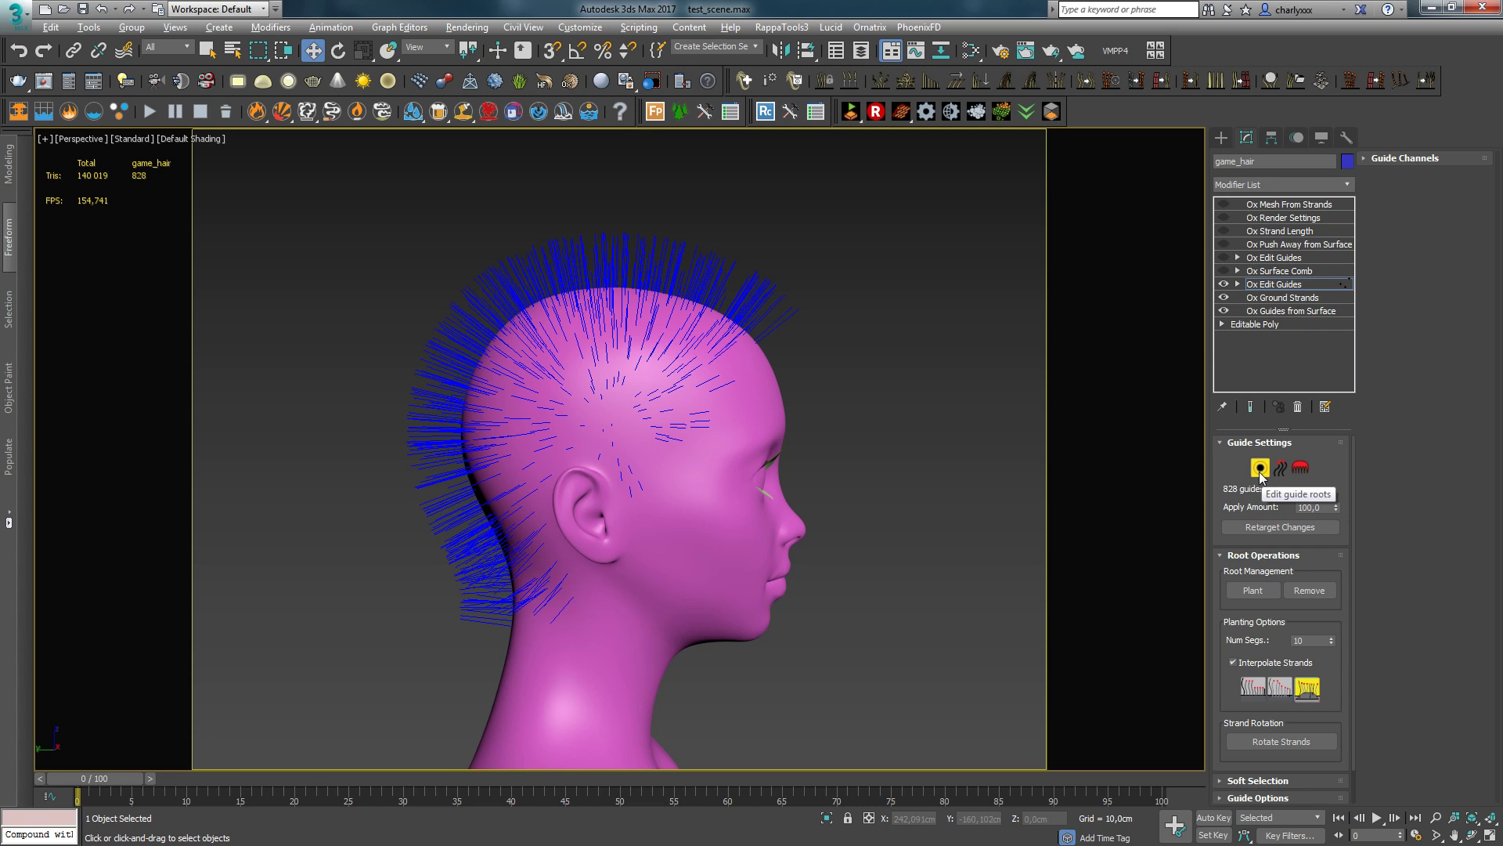
click(1301, 468)
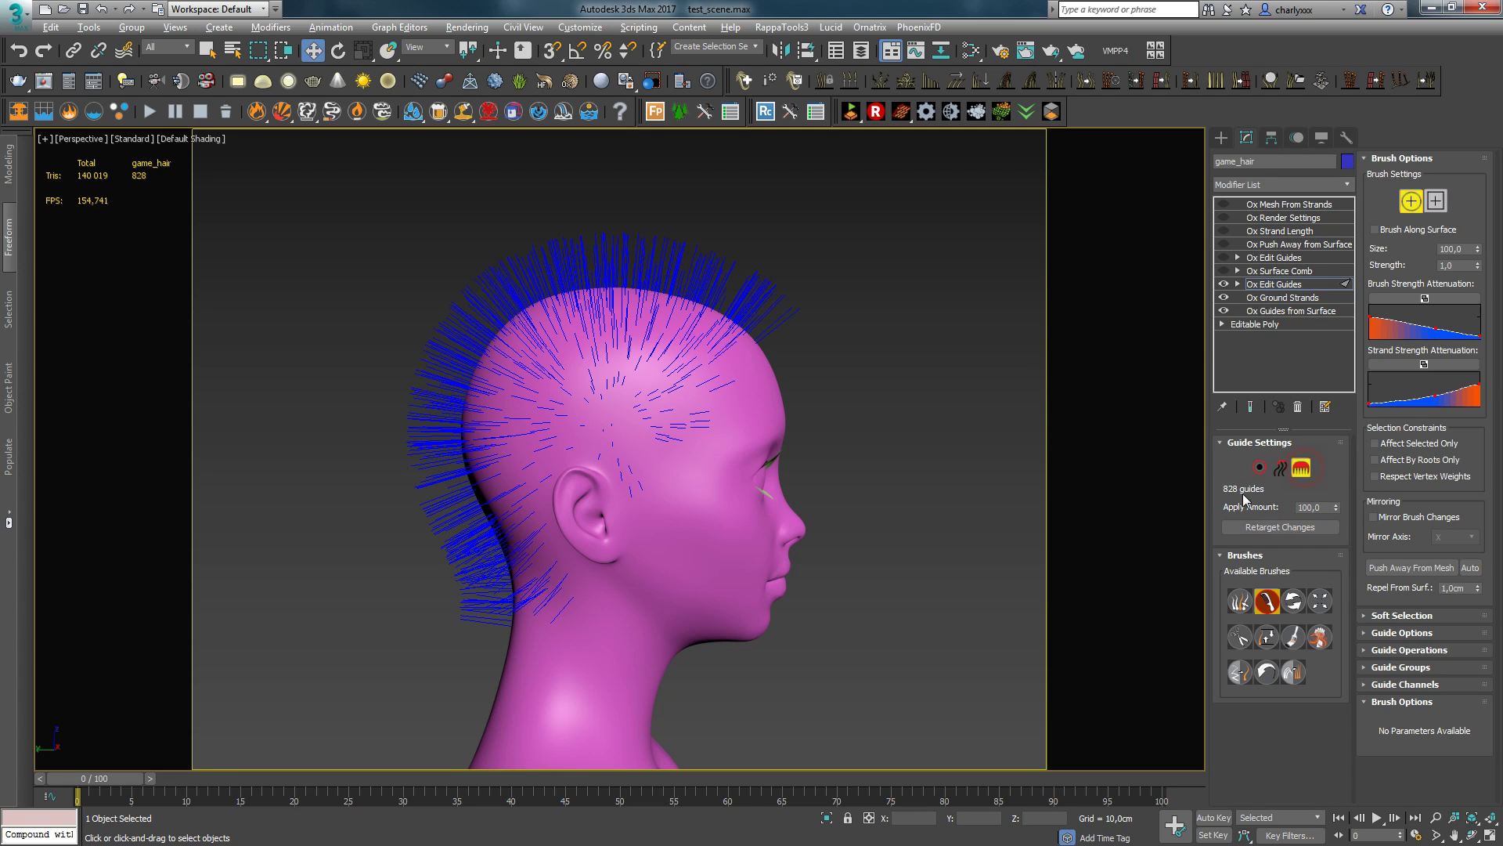
click(1240, 607)
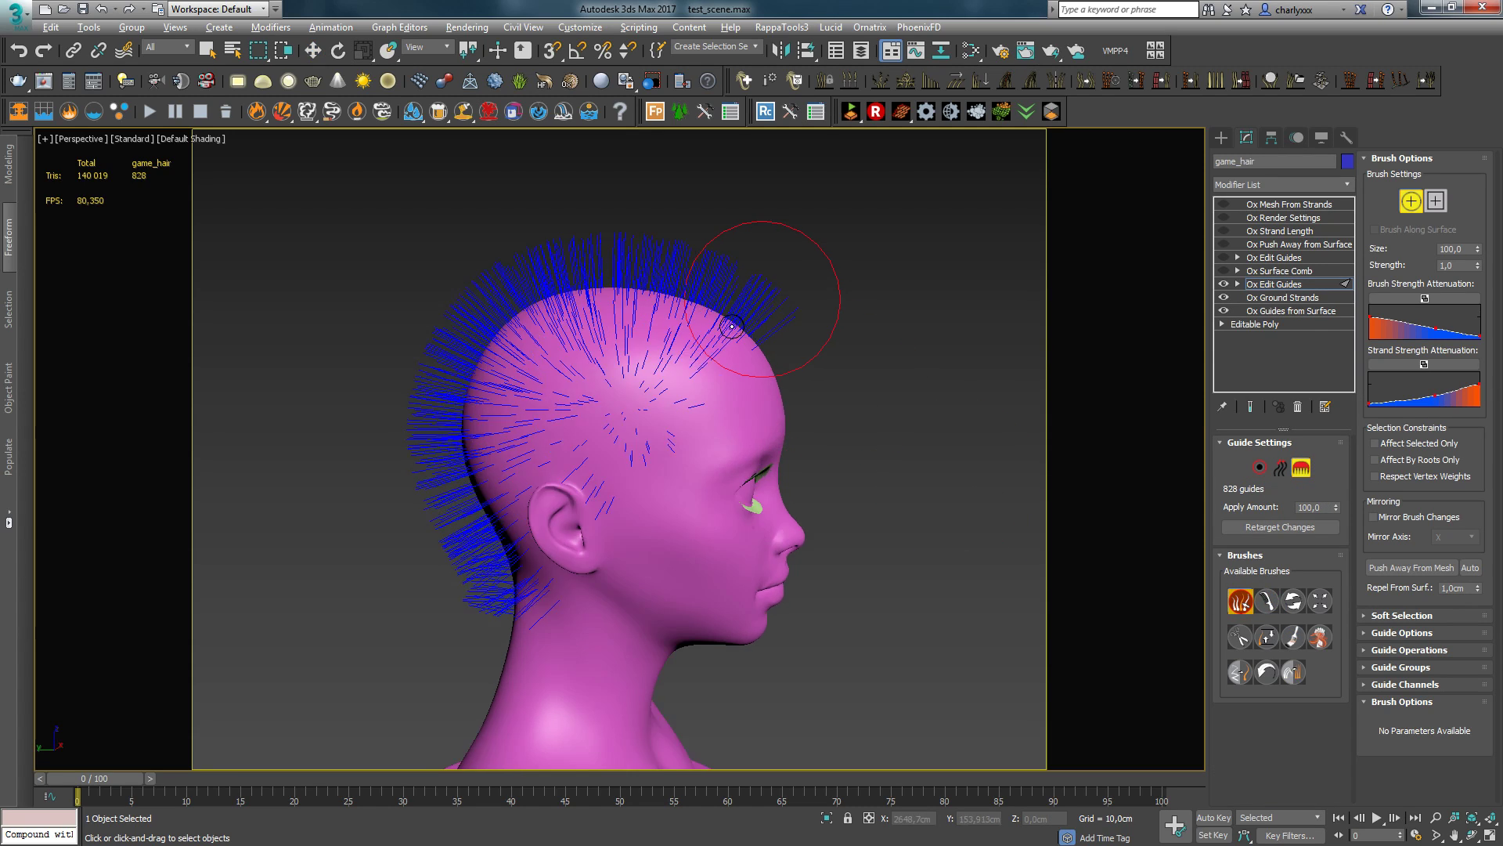
alt+middle_drag(772, 266, 697, 426)
mouse_move(696, 426)
mouse_down()
mouse_move(742, 420)
mouse_move(689, 403)
mouse_up()
mouse_move(688, 402)
alt+middle_down()
mouse_move(671, 386)
mouse_move(688, 436)
alt+middle_up()
drag(689, 436, 562, 395)
alt+middle_drag(561, 396, 595, 408)
drag(595, 407, 598, 409)
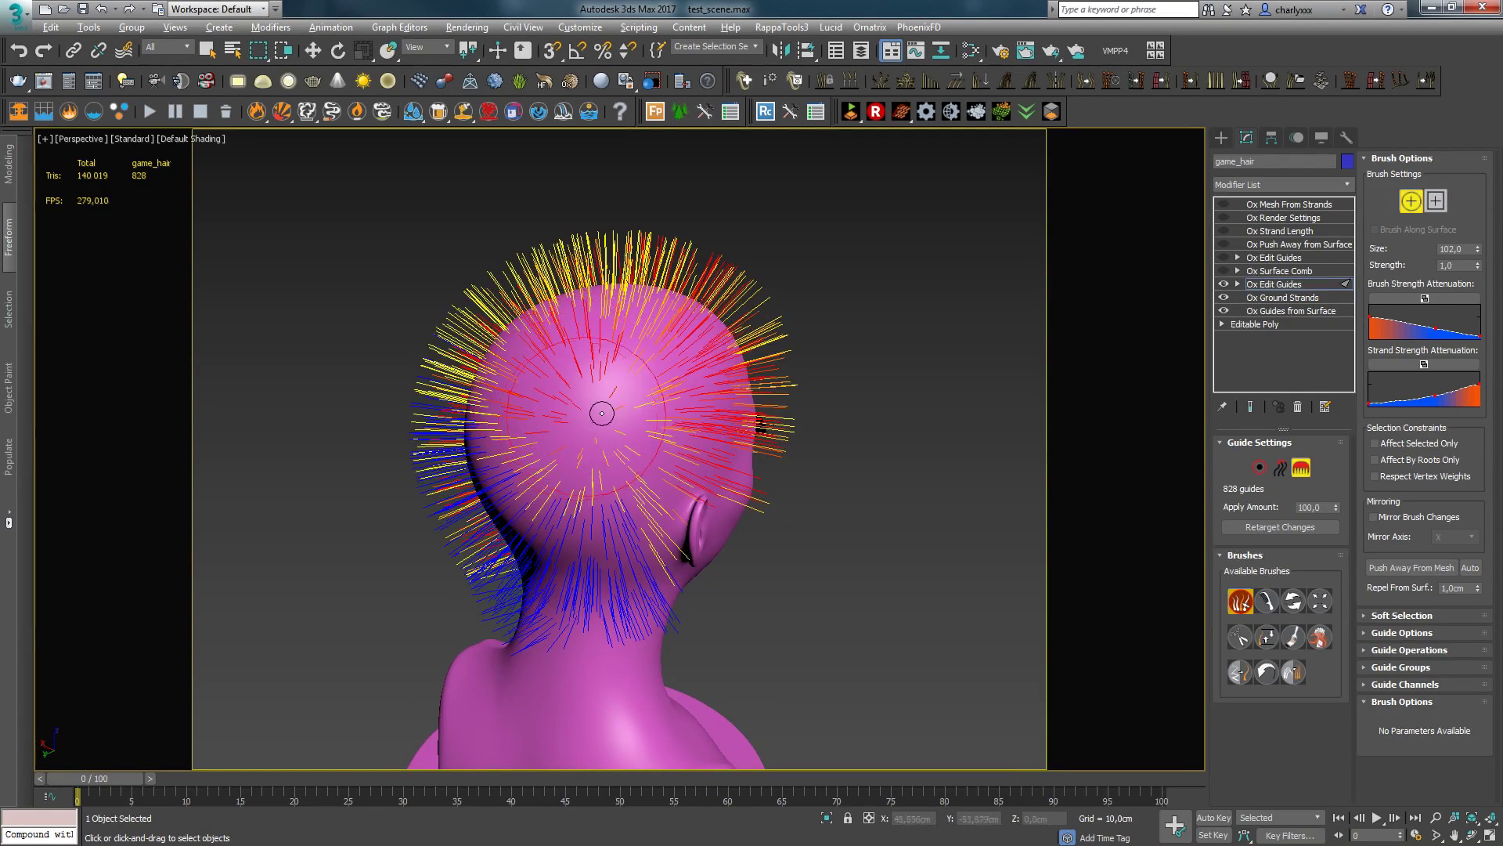
alt+middle_drag(598, 409, 599, 423)
mouse_move(599, 422)
mouse_down()
mouse_move(621, 537)
mouse_move(486, 305)
mouse_move(637, 353)
mouse_up()
alt+middle_drag(637, 353, 651, 361)
drag(650, 361, 626, 337)
Step: Enable Use Guide Groups and assign the 133 selected guides to group 3
click(1418, 667)
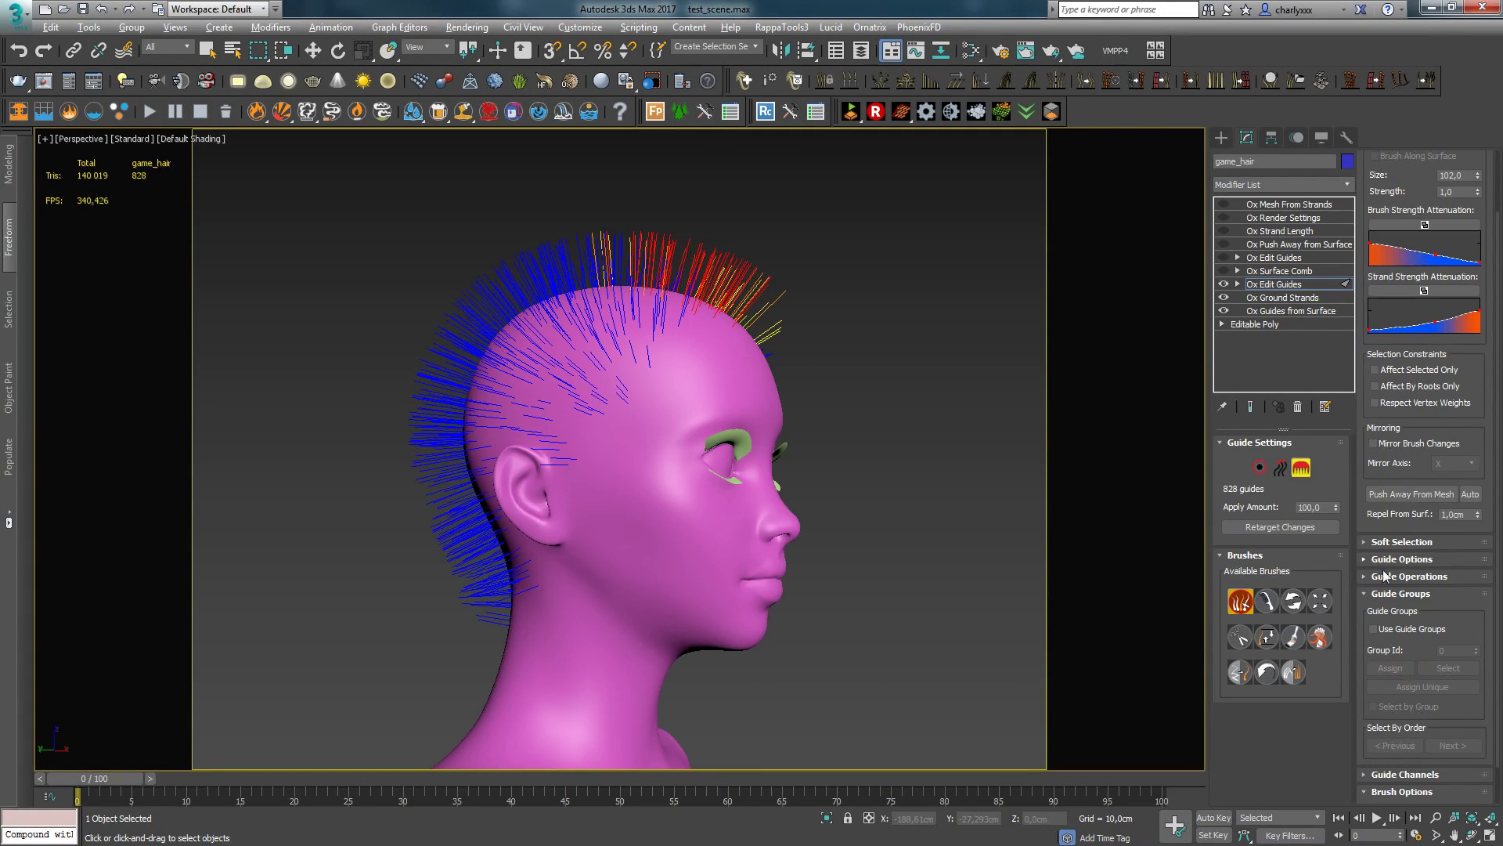
click(1397, 628)
alt+middle_drag(726, 361, 752, 407)
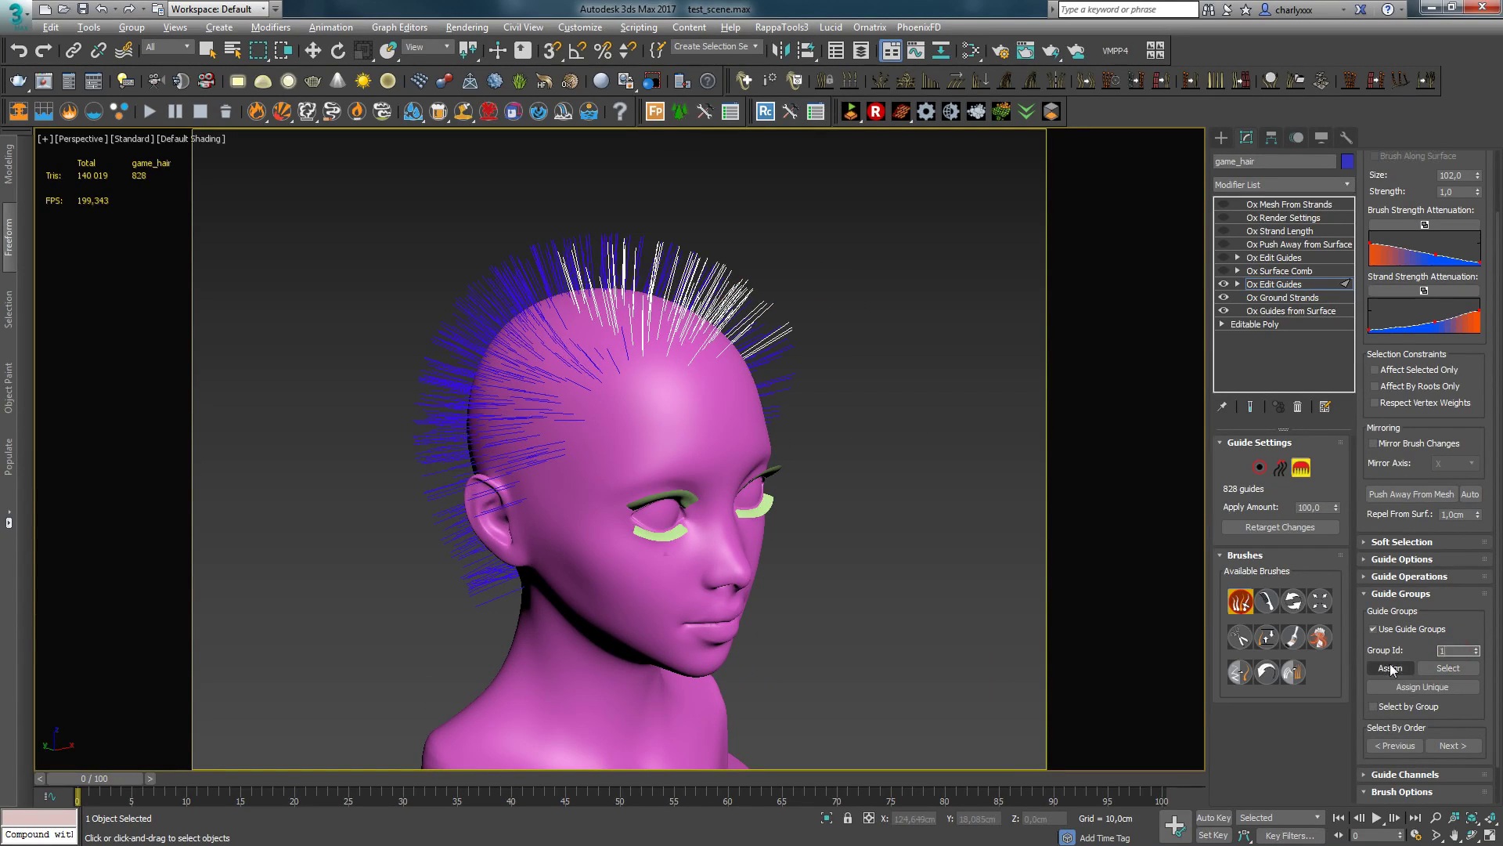
alt+middle_drag(911, 433, 916, 485)
click(1259, 468)
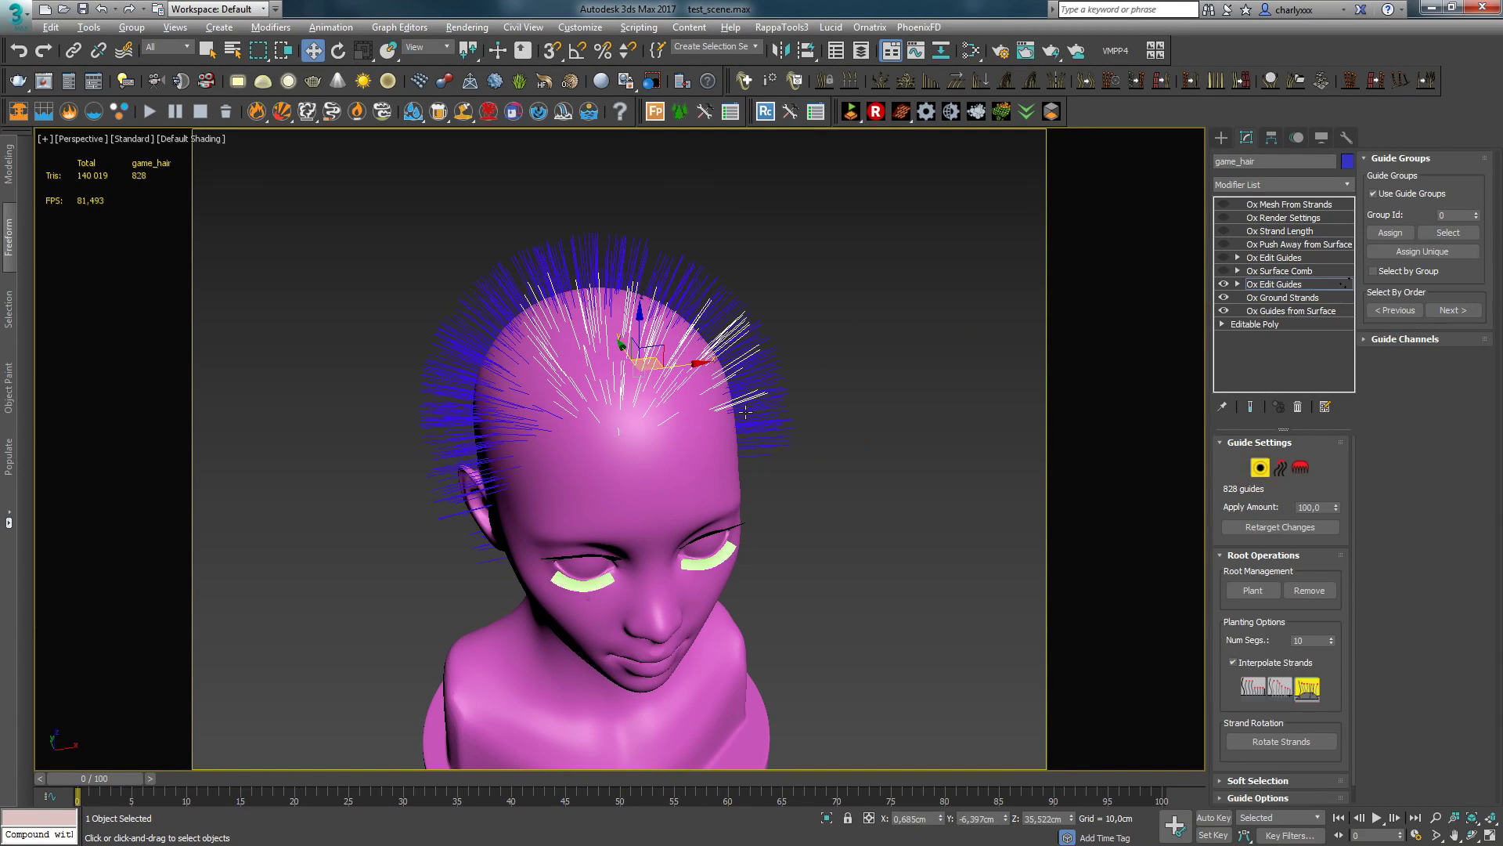
alt+middle_drag(791, 376, 812, 387)
click(1280, 467)
mouse_move(768, 478)
alt+middle_down()
mouse_move(753, 380)
mouse_move(783, 438)
alt+middle_up()
click(1259, 467)
drag(435, 274, 533, 388)
mouse_move(532, 387)
alt+middle_down()
mouse_move(617, 461)
mouse_move(731, 428)
mouse_move(1486, 382)
alt+middle_up()
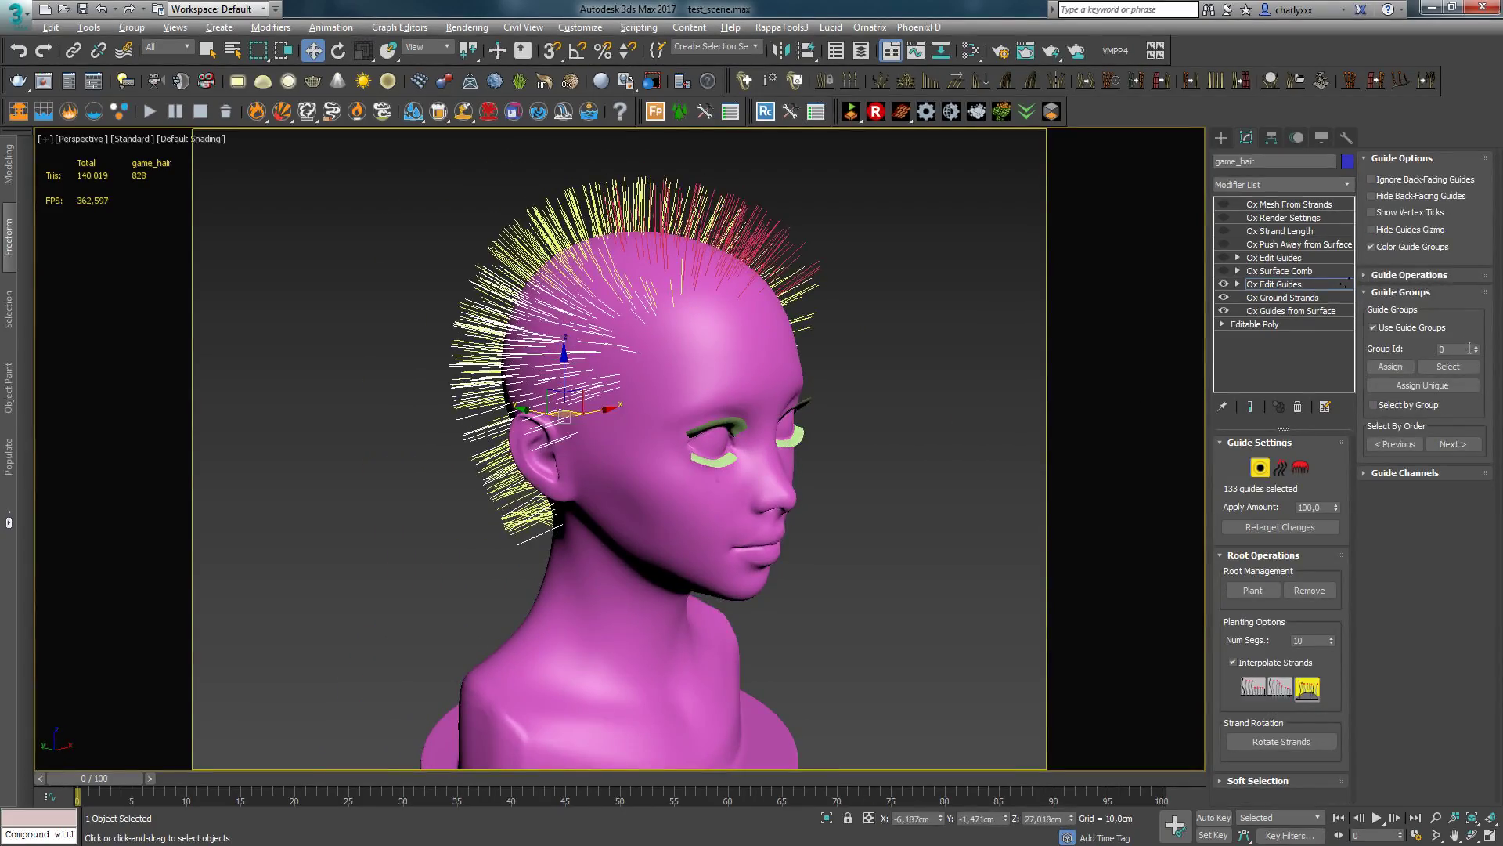
text(3)
click(1391, 367)
mouse_move(728, 407)
alt+middle_down()
mouse_move(842, 453)
mouse_move(905, 426)
mouse_move(784, 424)
alt+middle_up()
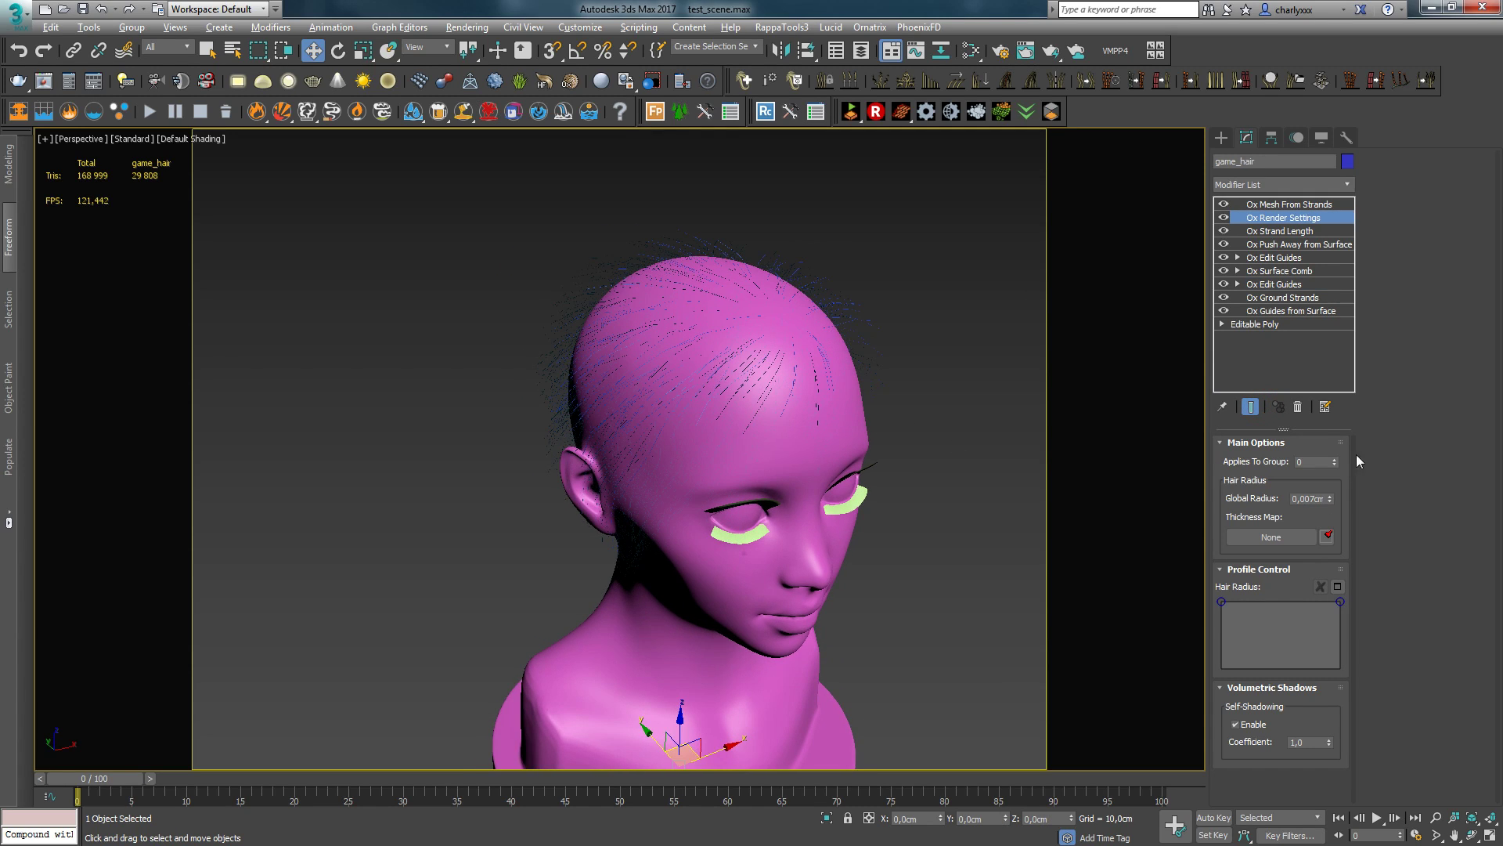
Step: Widen the strands into cards with a 0,807cm Global Radius applied to guide group 4
mouse_move(1331, 499)
mouse_down()
mouse_move(1313, 360)
mouse_move(1321, 429)
mouse_up()
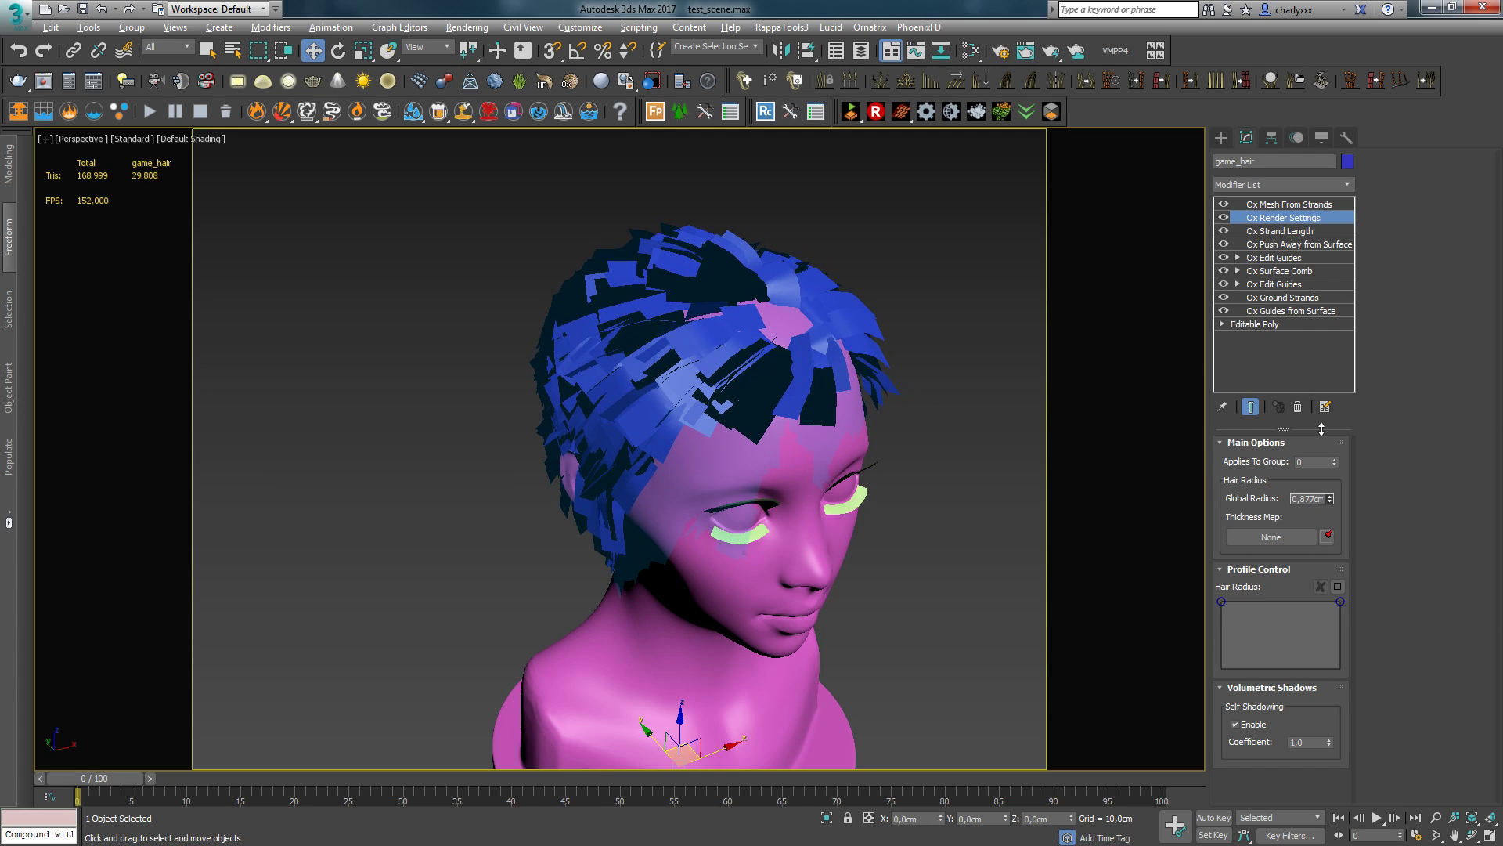
mouse_move(689, 329)
alt+middle_down()
mouse_move(695, 435)
mouse_move(716, 365)
mouse_move(570, 527)
mouse_move(686, 353)
mouse_move(614, 396)
mouse_move(714, 376)
mouse_move(681, 352)
mouse_move(705, 326)
mouse_move(795, 313)
alt+middle_up()
click(1250, 407)
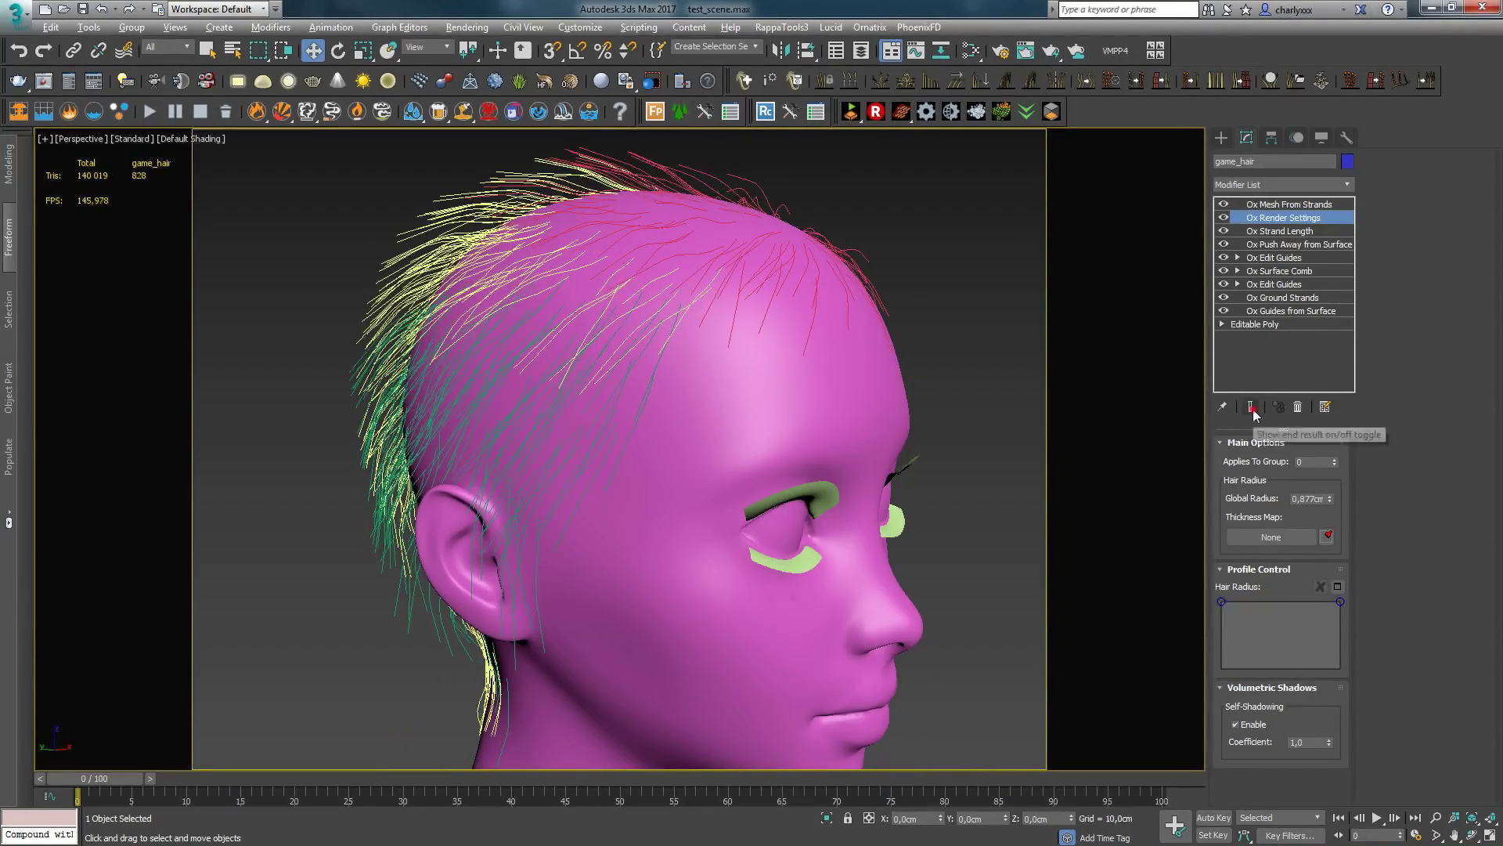
click(1250, 407)
mouse_move(714, 403)
alt+middle_down()
mouse_move(689, 391)
mouse_move(674, 407)
mouse_move(728, 392)
alt+middle_up()
click(1335, 461)
click(1335, 461)
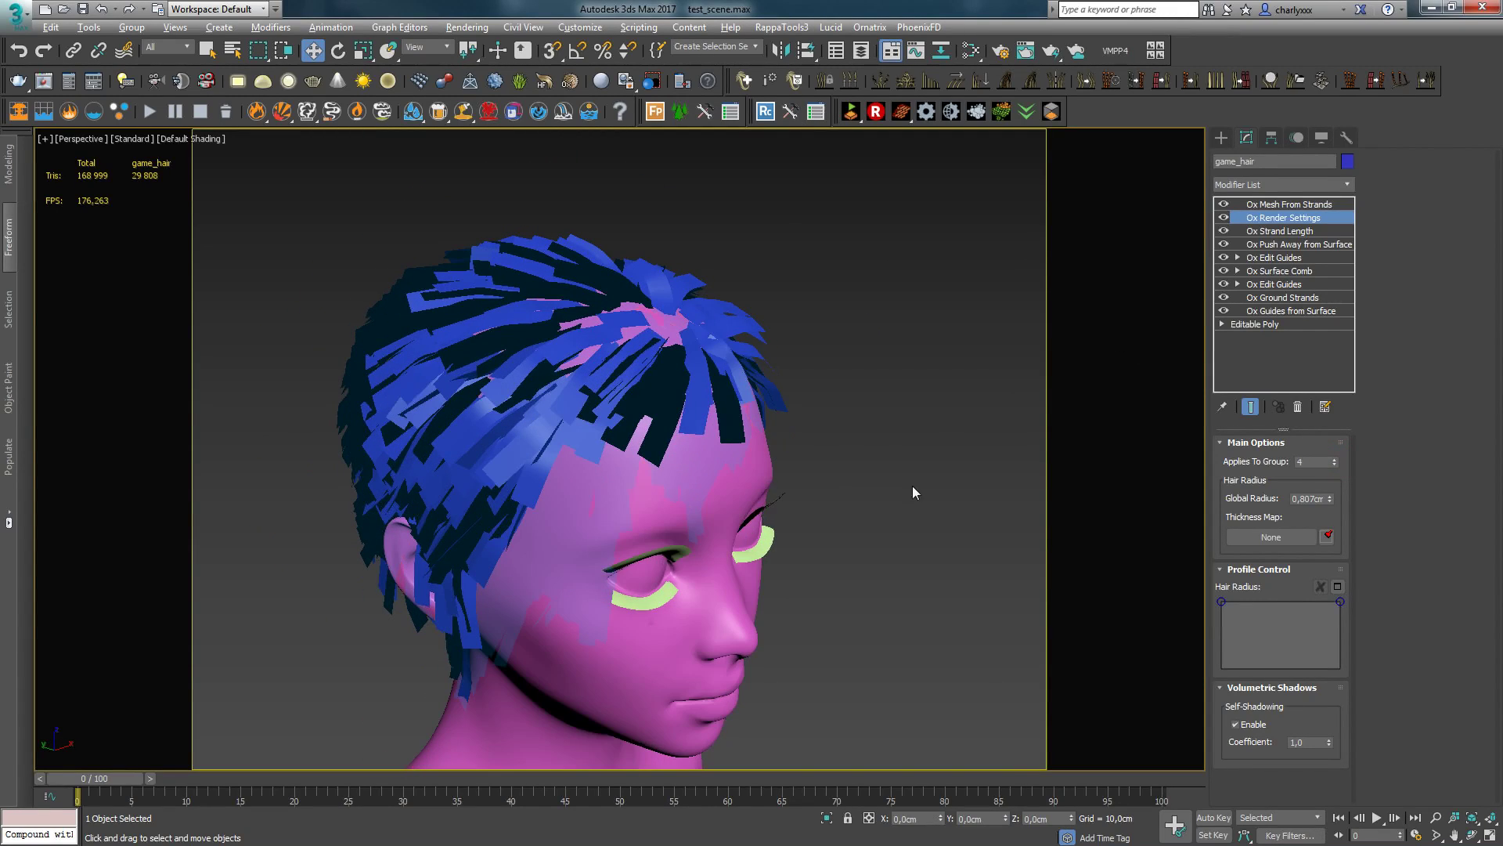
Step: Rename the render settings modifier to Ox Render Settings(2)
right_click(1295, 222)
click(1325, 221)
right_click(1288, 216)
click(1373, 219)
text((2))
key(Return)
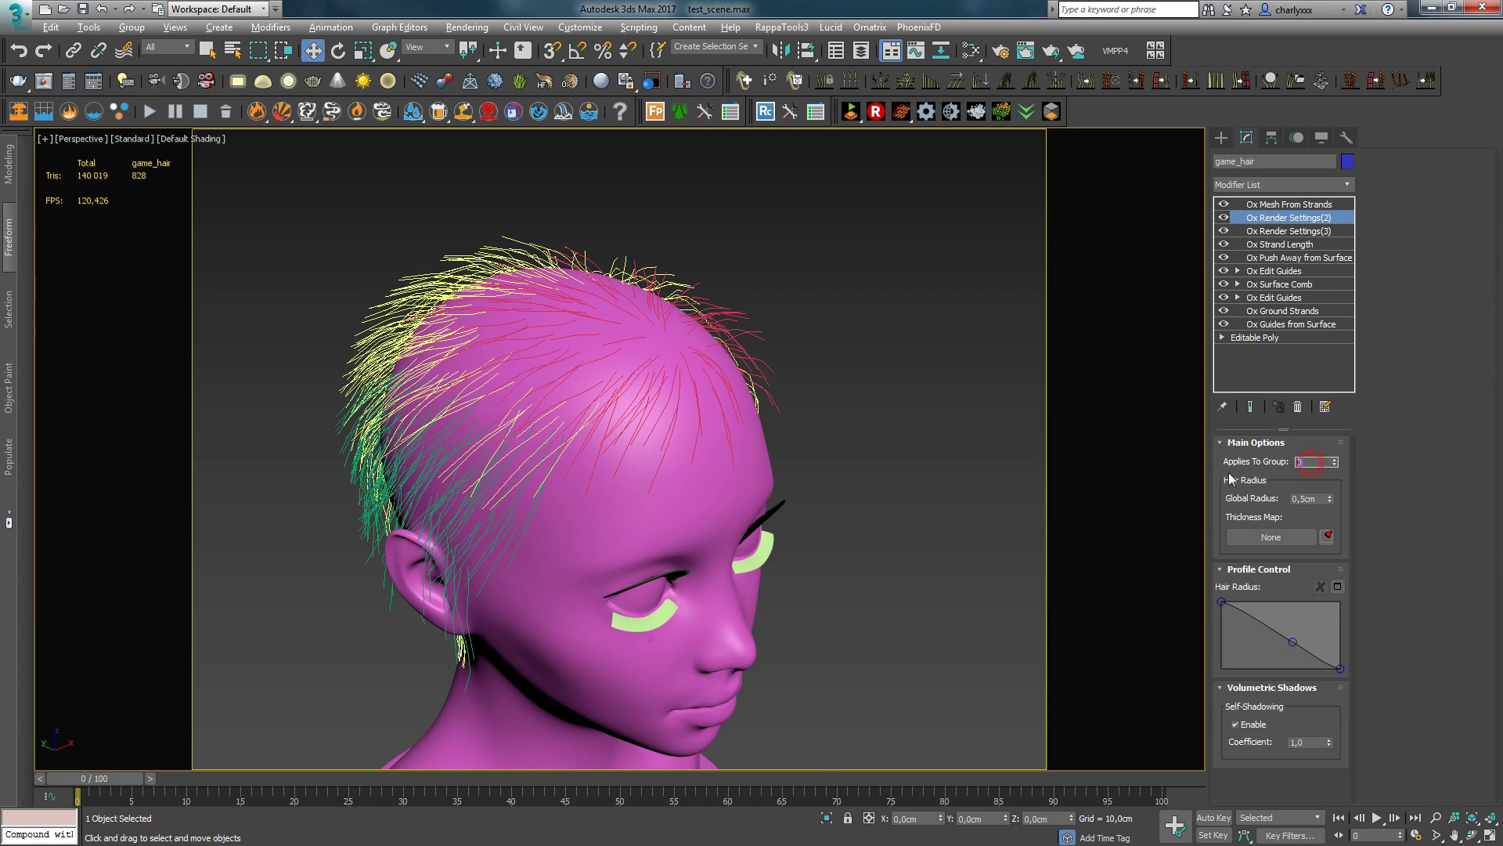
Step: Apply it to group 2 with a flat radius profile and a 0,69cm Global Radius
click(1338, 586)
click(671, 339)
click(667, 394)
click(982, 310)
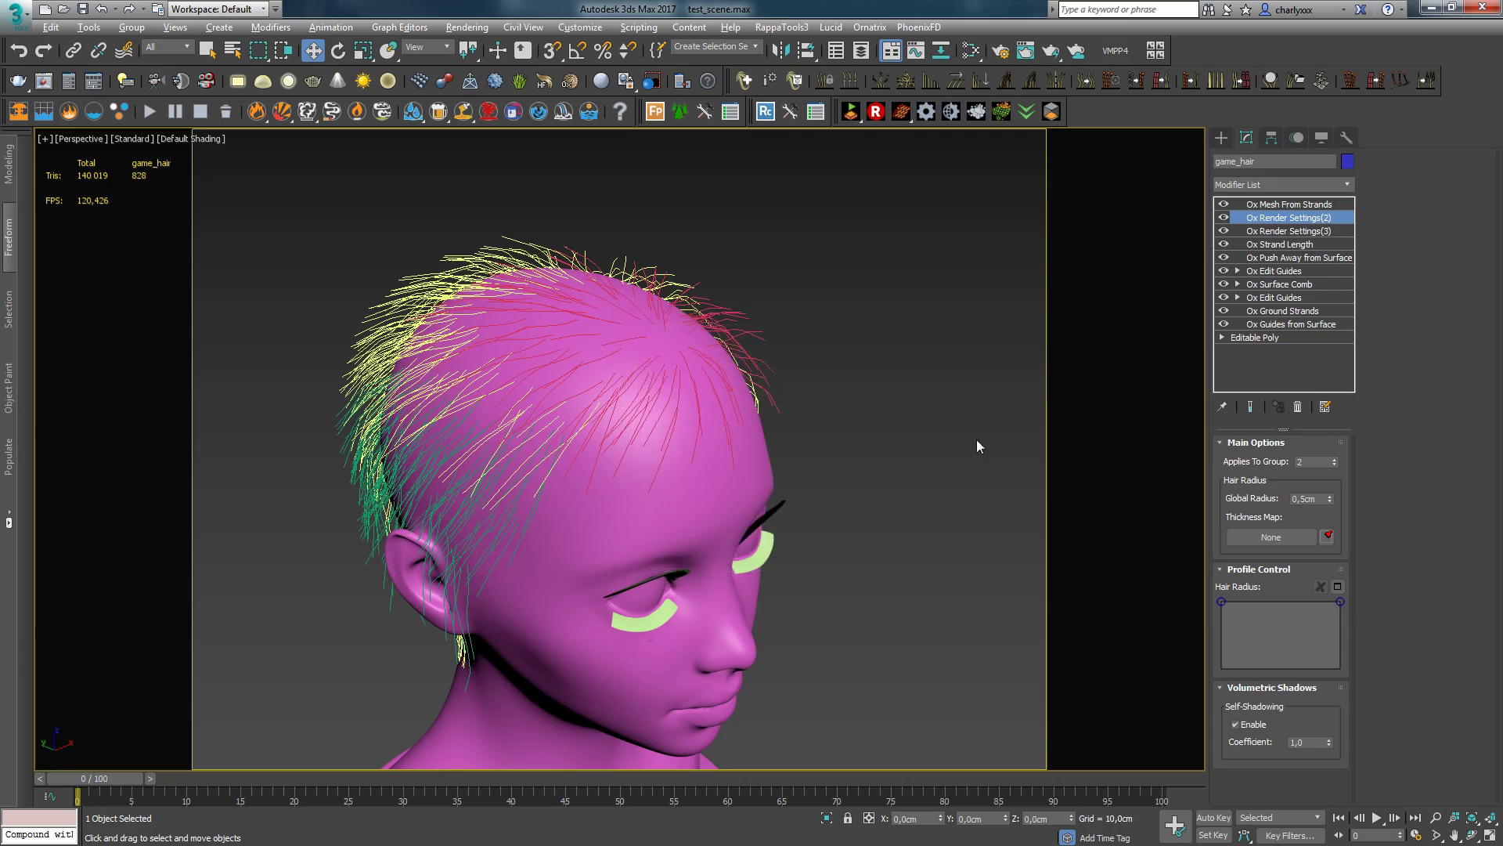
drag(1331, 503, 1366, 492)
click(1334, 460)
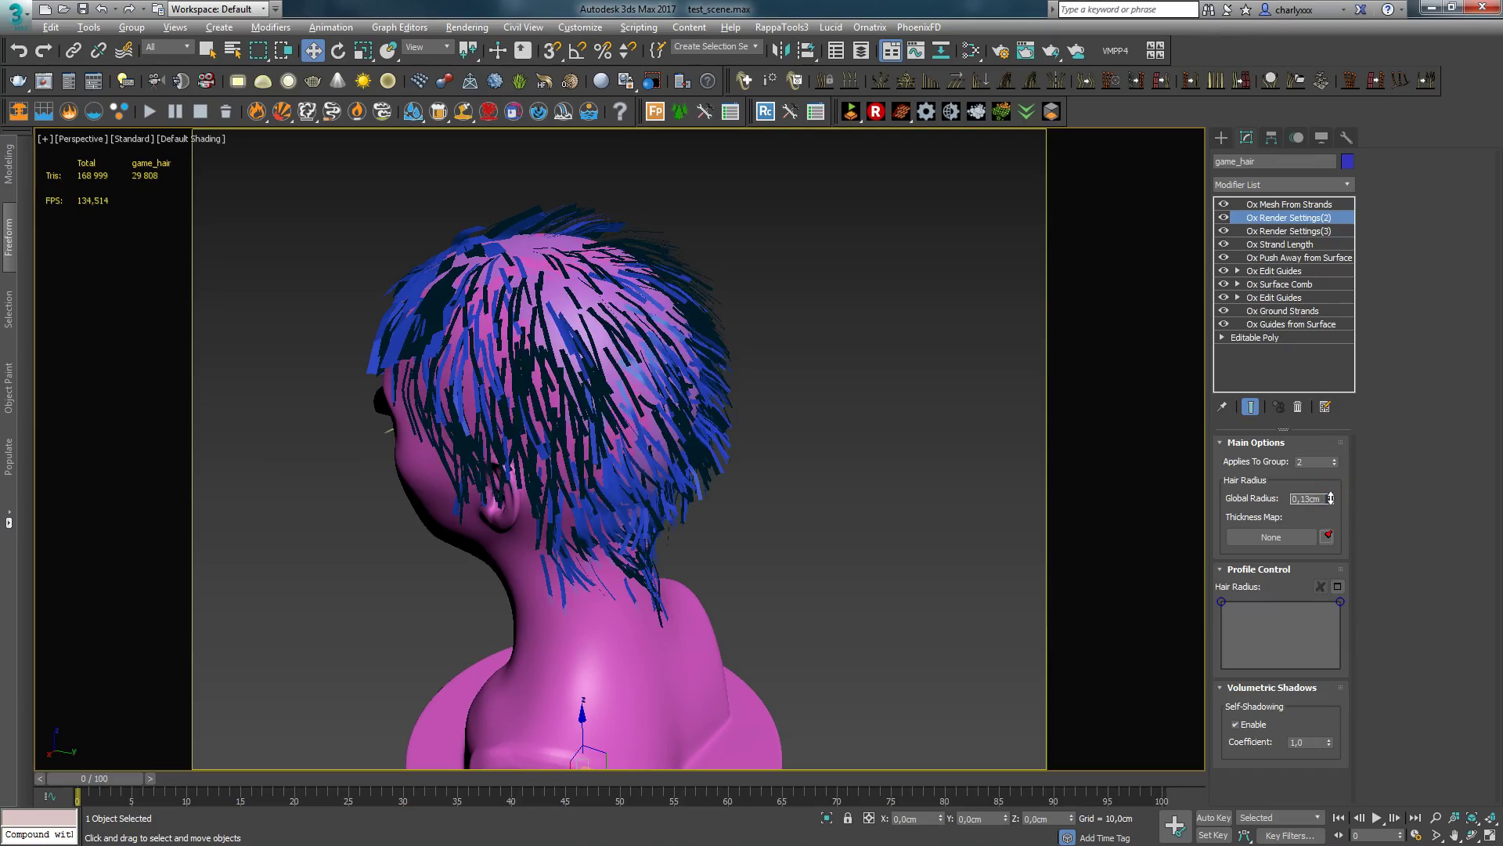
drag(1335, 504, 1335, 523)
alt+middle_drag(626, 345, 801, 345)
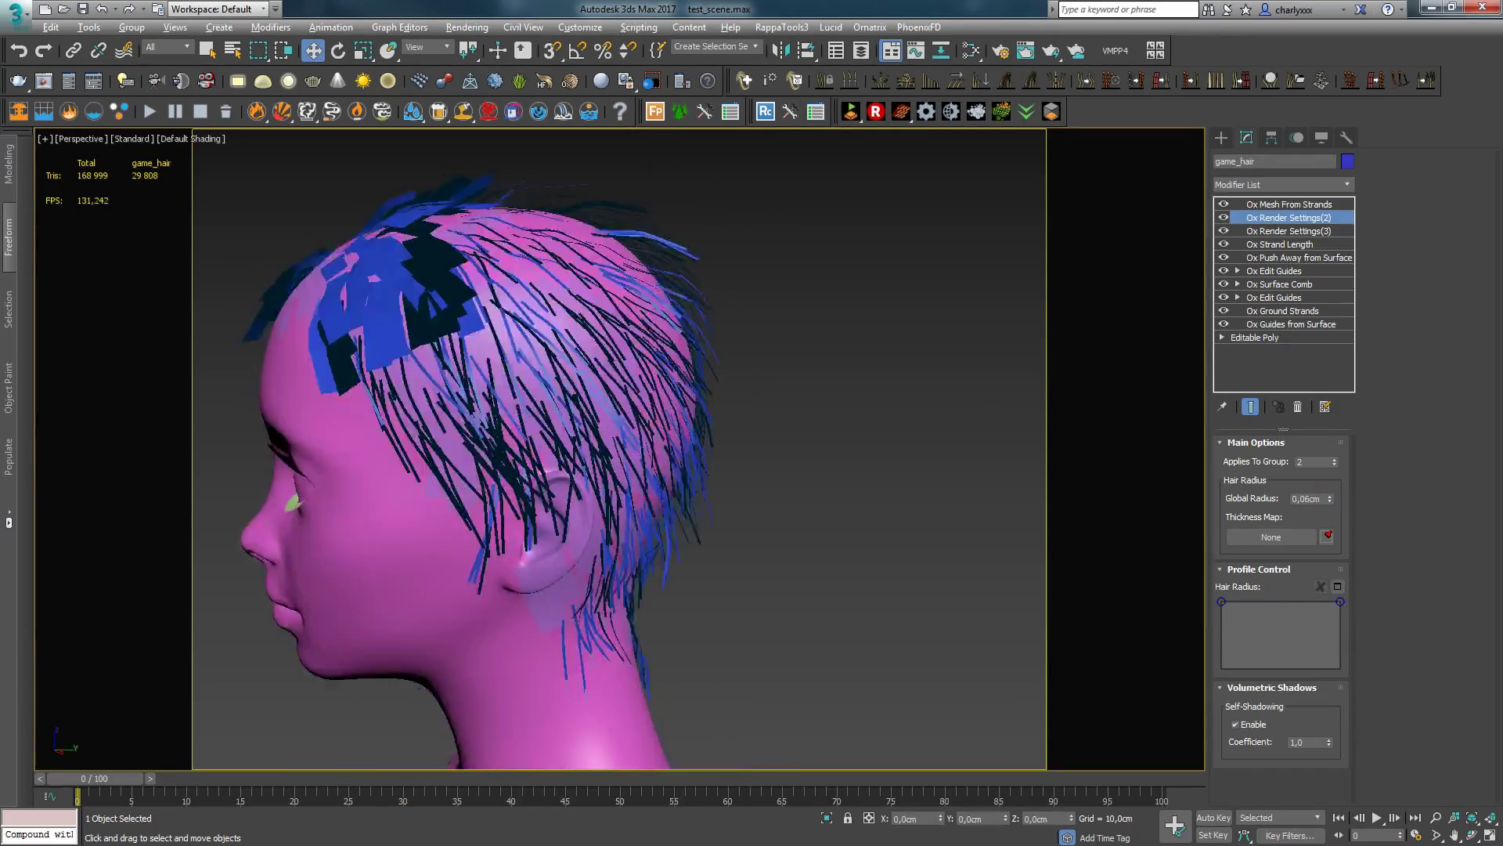
drag(1329, 502, 1330, 439)
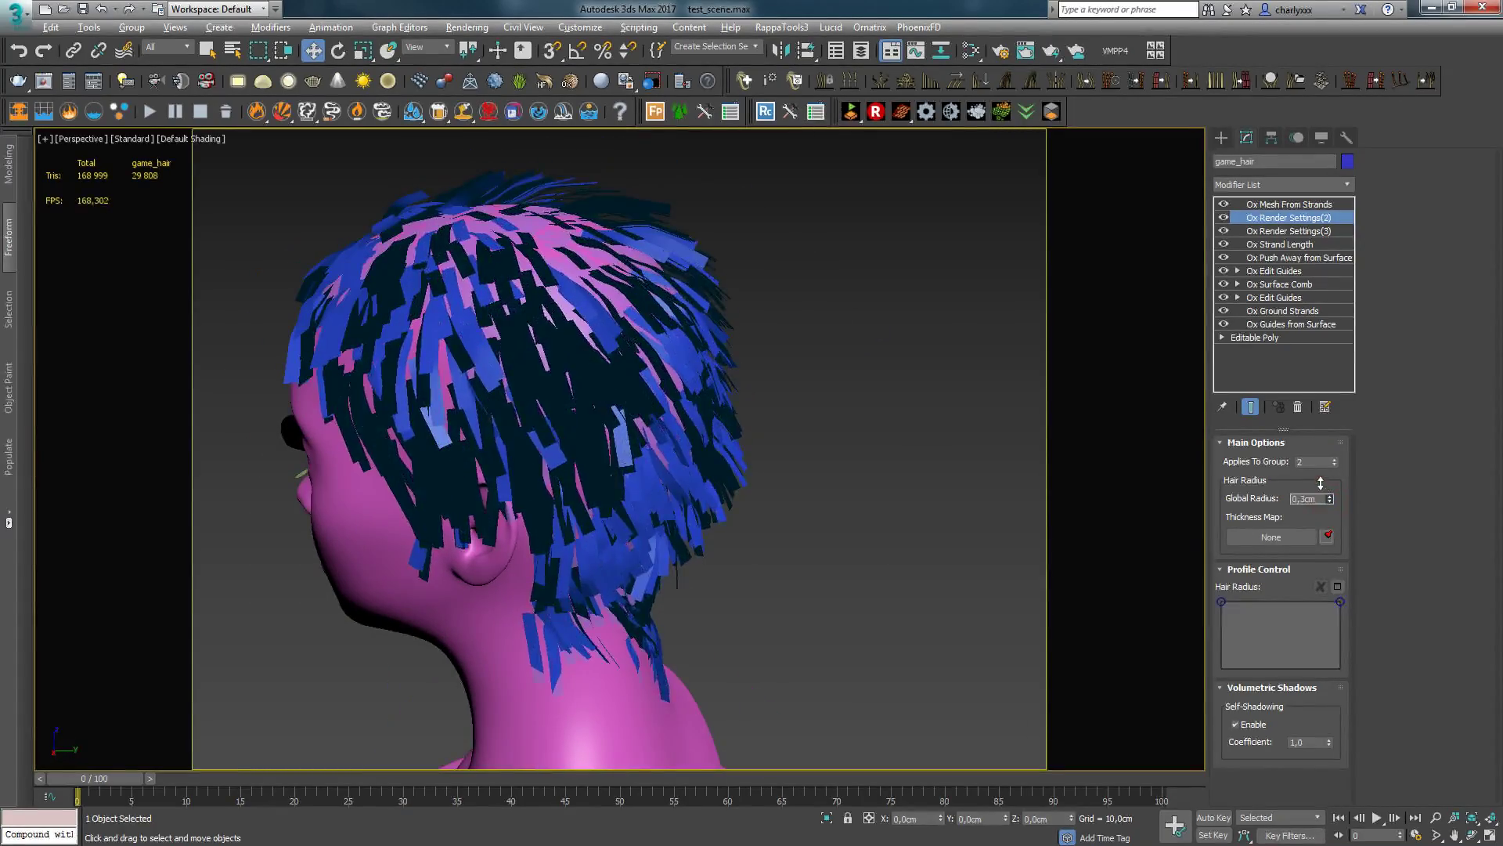
alt+middle_drag(1158, 474, 854, 475)
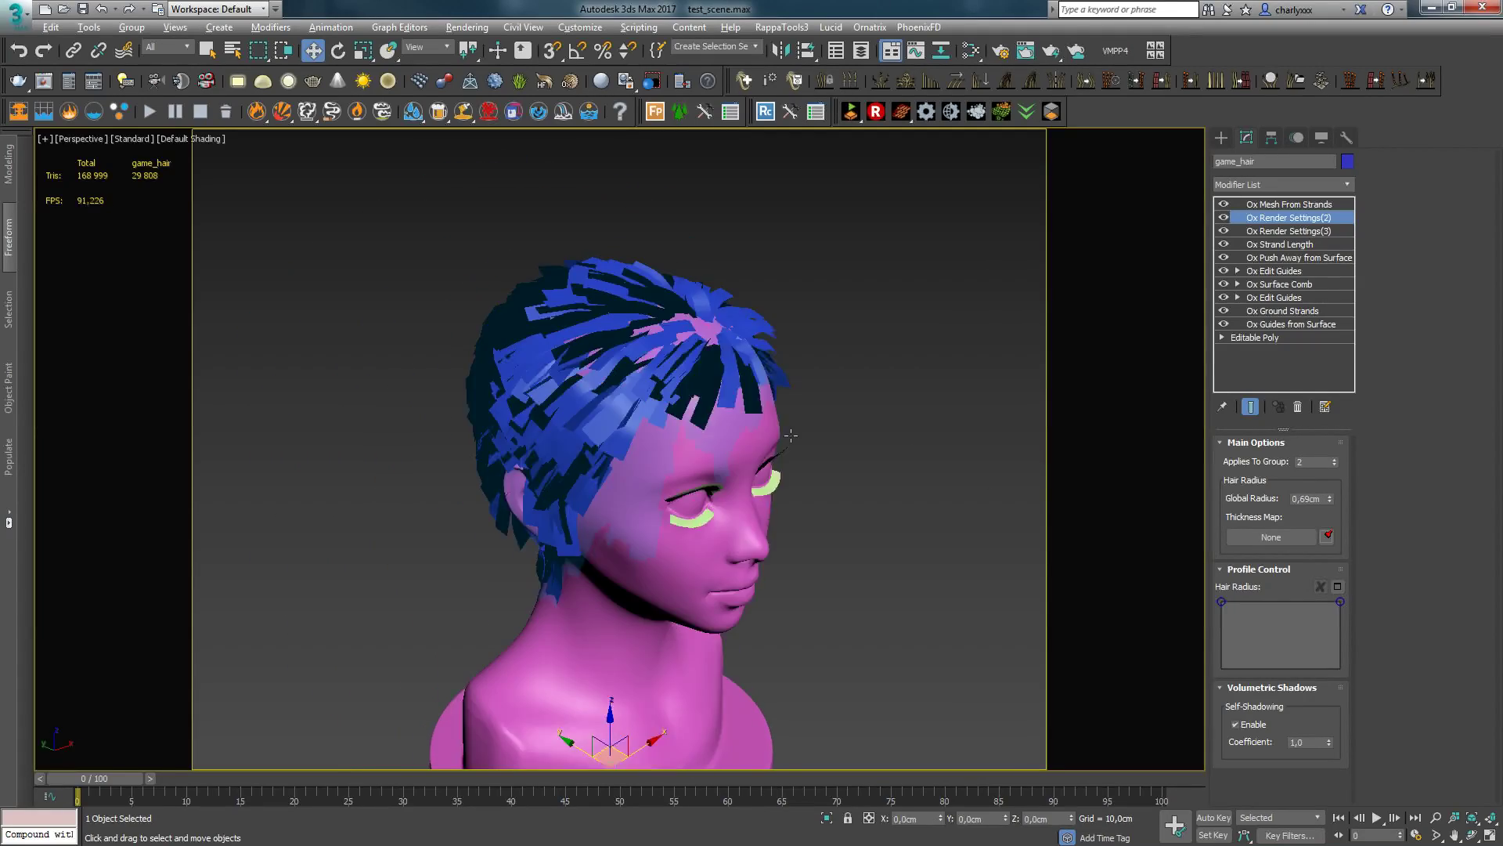
Step: Select Ox Render Settings(3), show the underlying strands, and add another Ox Render Settings modifier
click(1229, 232)
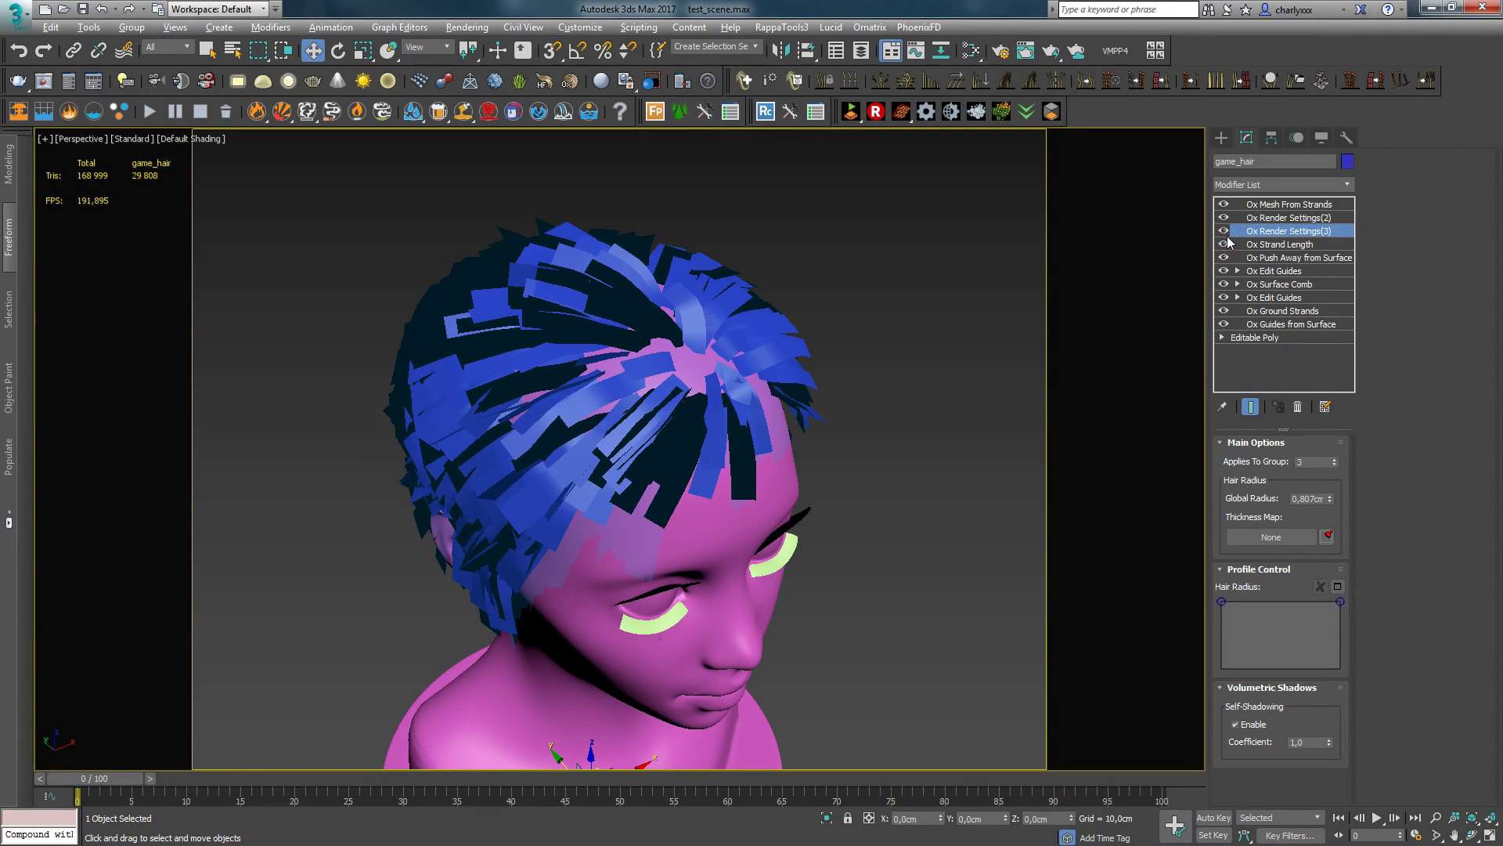
mouse_move(853, 469)
alt+middle_down()
mouse_move(849, 455)
mouse_move(877, 443)
alt+middle_up()
click(1250, 406)
click(1347, 184)
drag(1350, 217, 1351, 371)
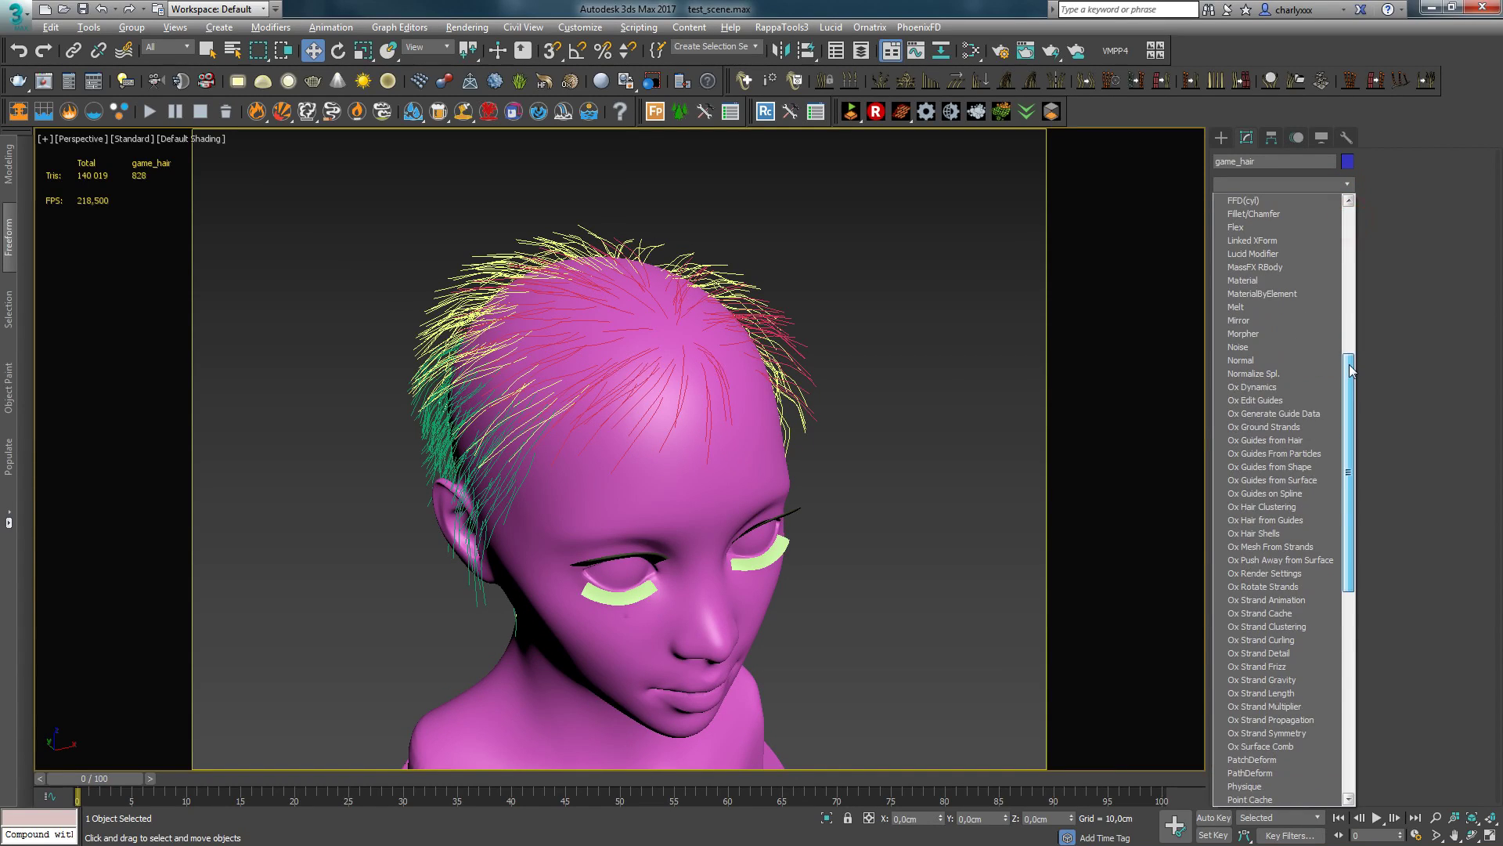
click(1265, 554)
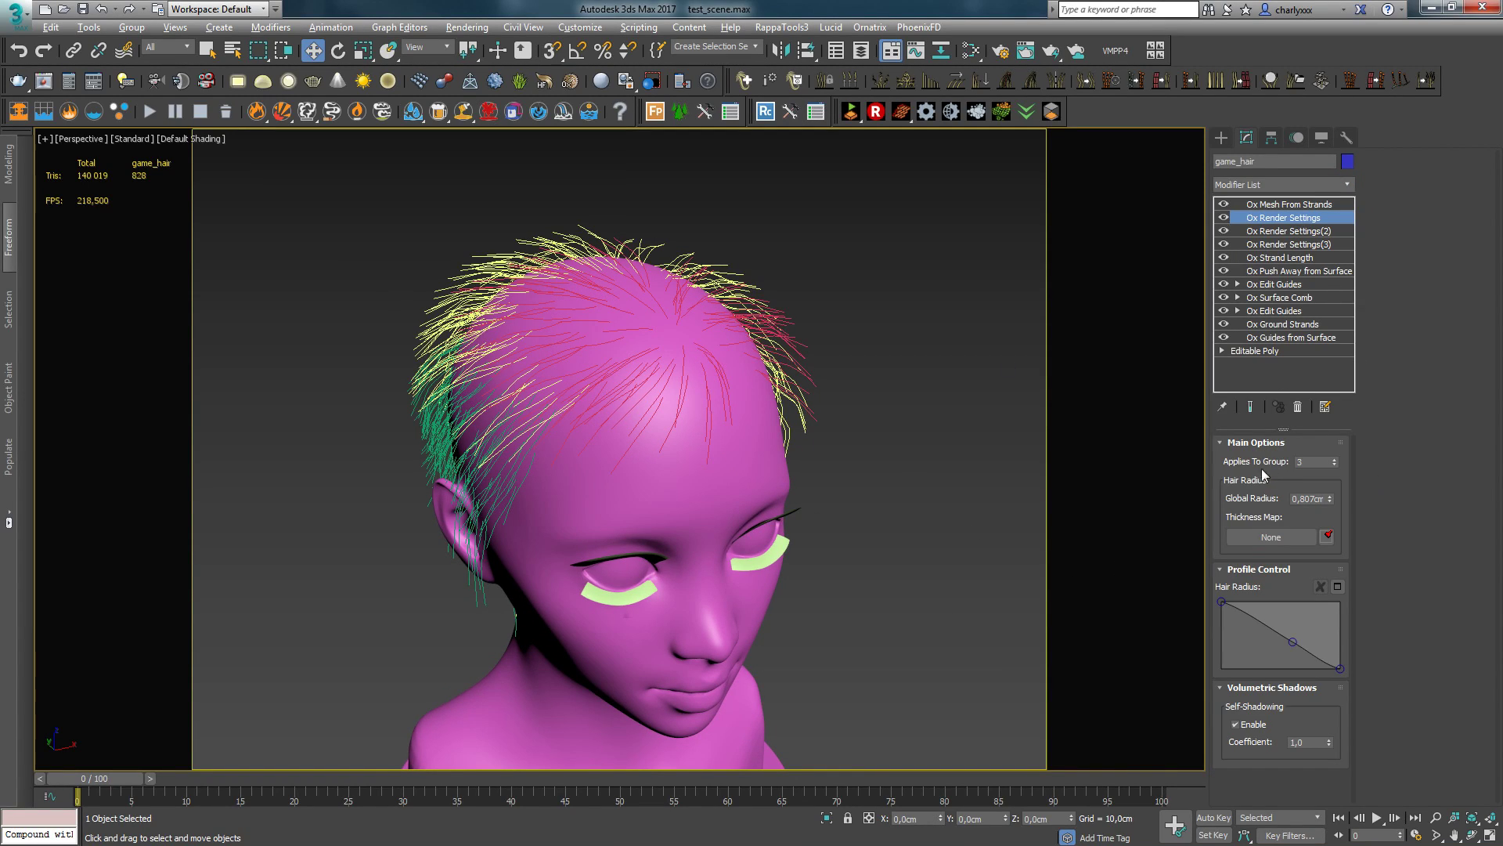
Step: Turn on Per-Strand UV Coords in Ox Mesh From Strands, then view the new scene's plane upright
click(1288, 203)
click(1251, 406)
middle_drag(743, 397, 736, 385)
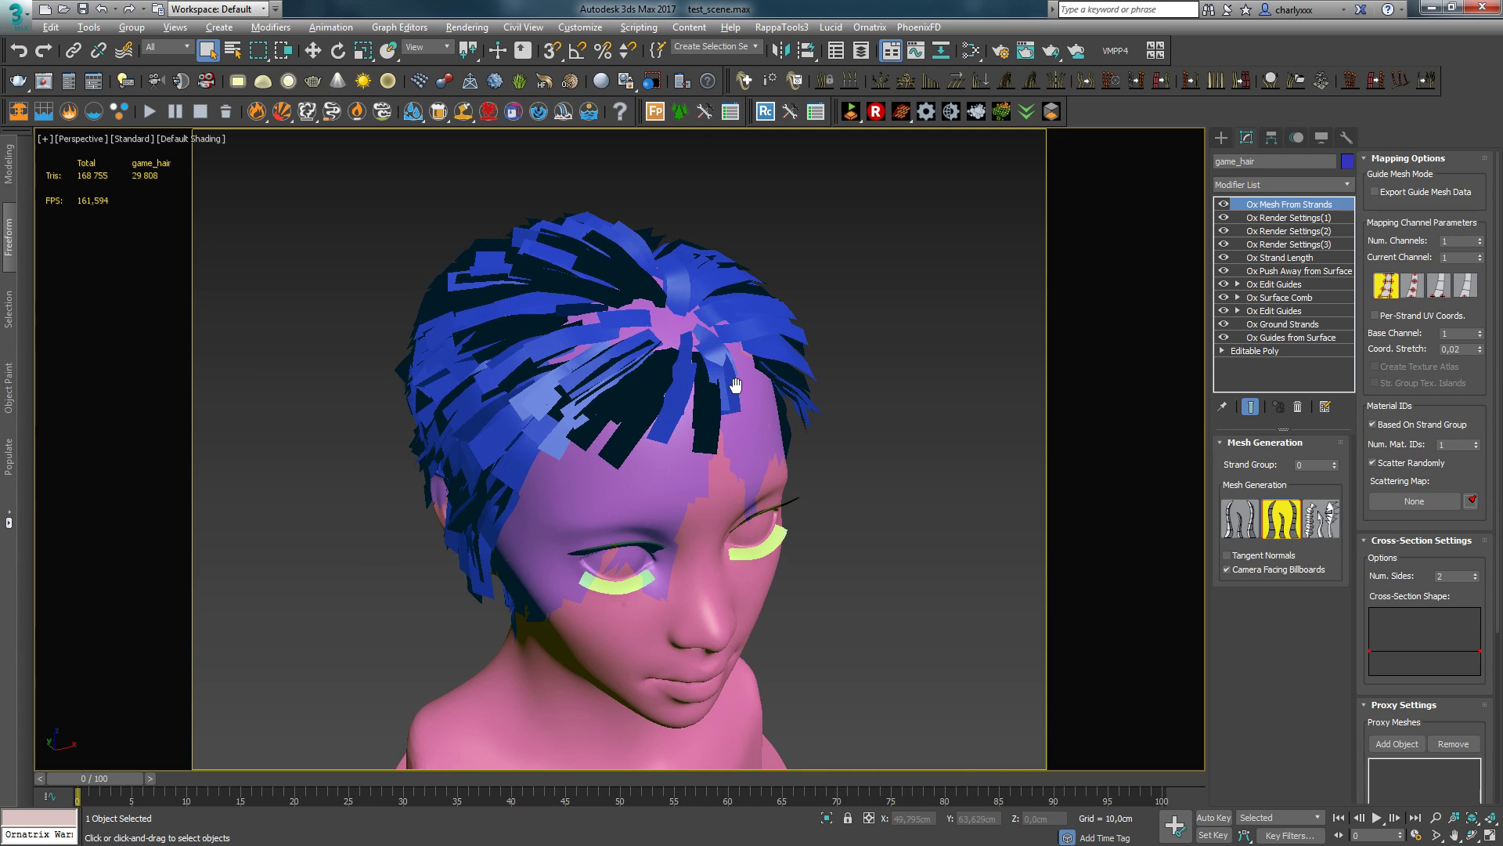
mouse_move(774, 461)
alt+middle_down()
mouse_move(810, 396)
mouse_move(773, 335)
mouse_move(717, 329)
alt+middle_up()
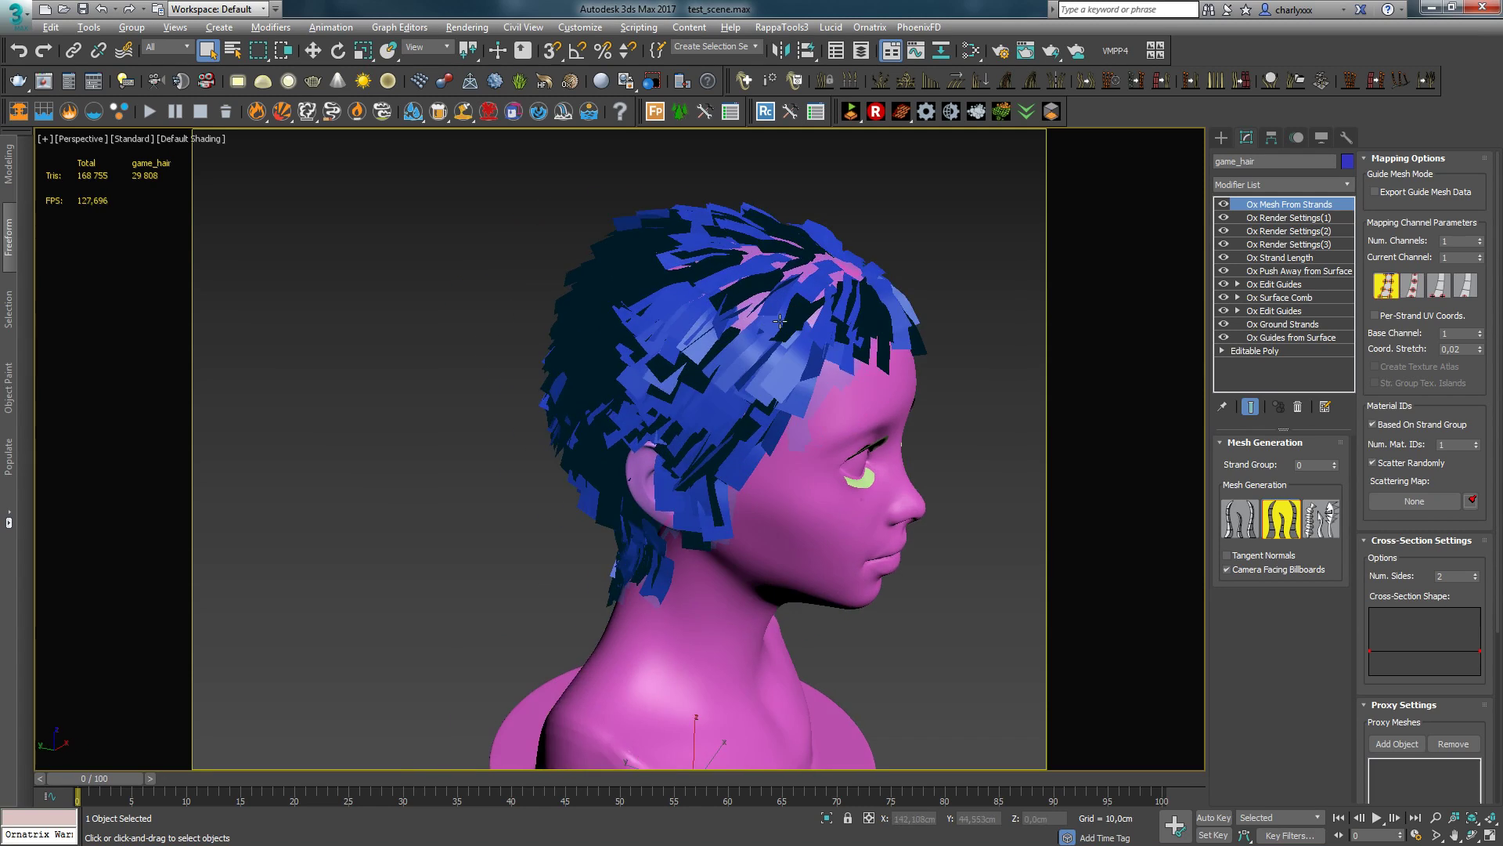
alt+middle_drag(717, 330, 689, 333)
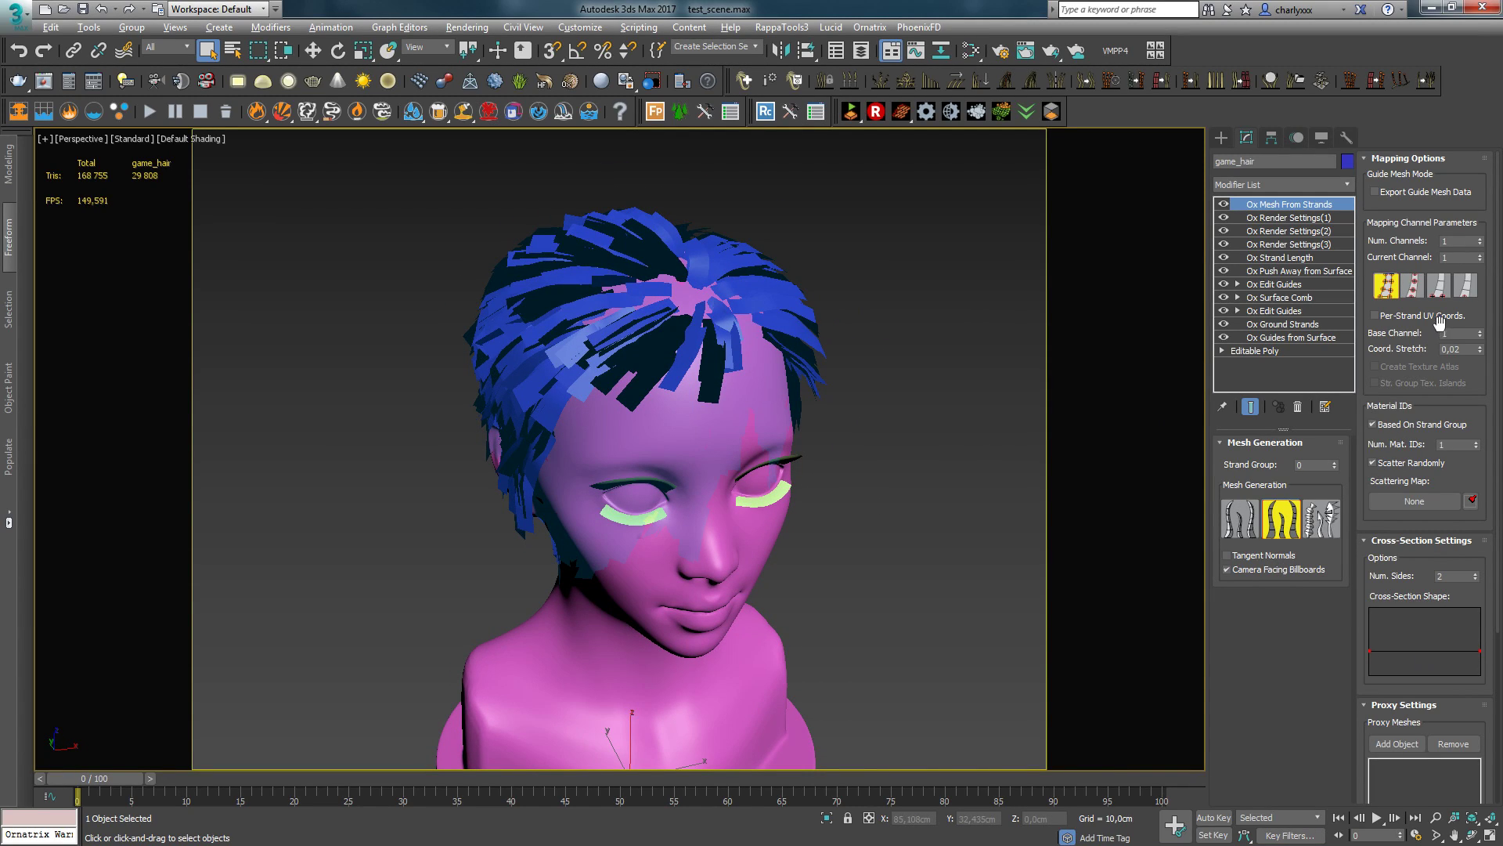
click(1398, 314)
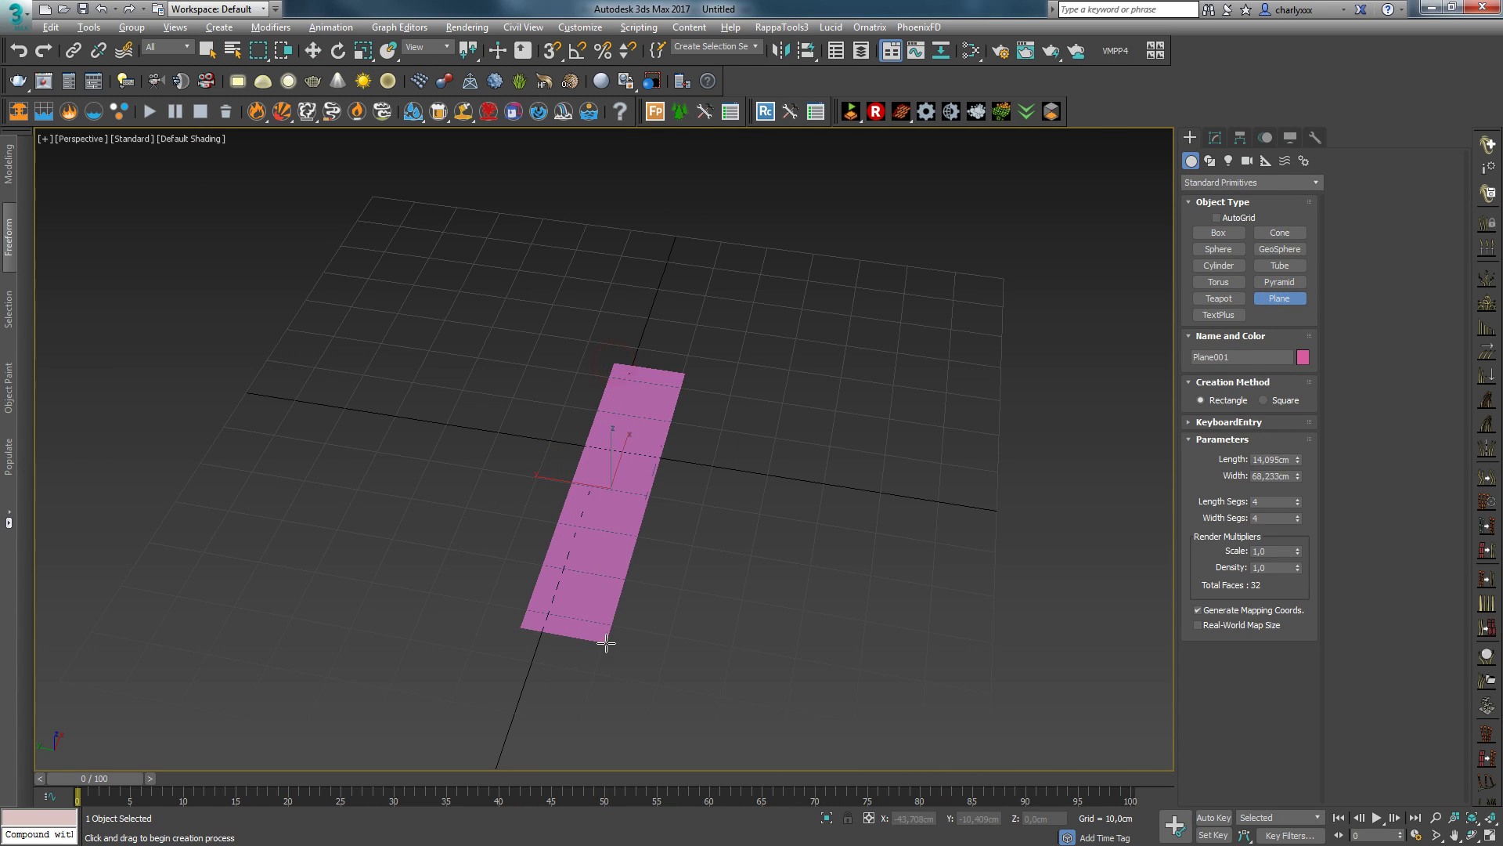
key(w)
mouse_move(597, 513)
alt+middle_down()
mouse_move(656, 507)
mouse_move(649, 474)
alt+middle_up()
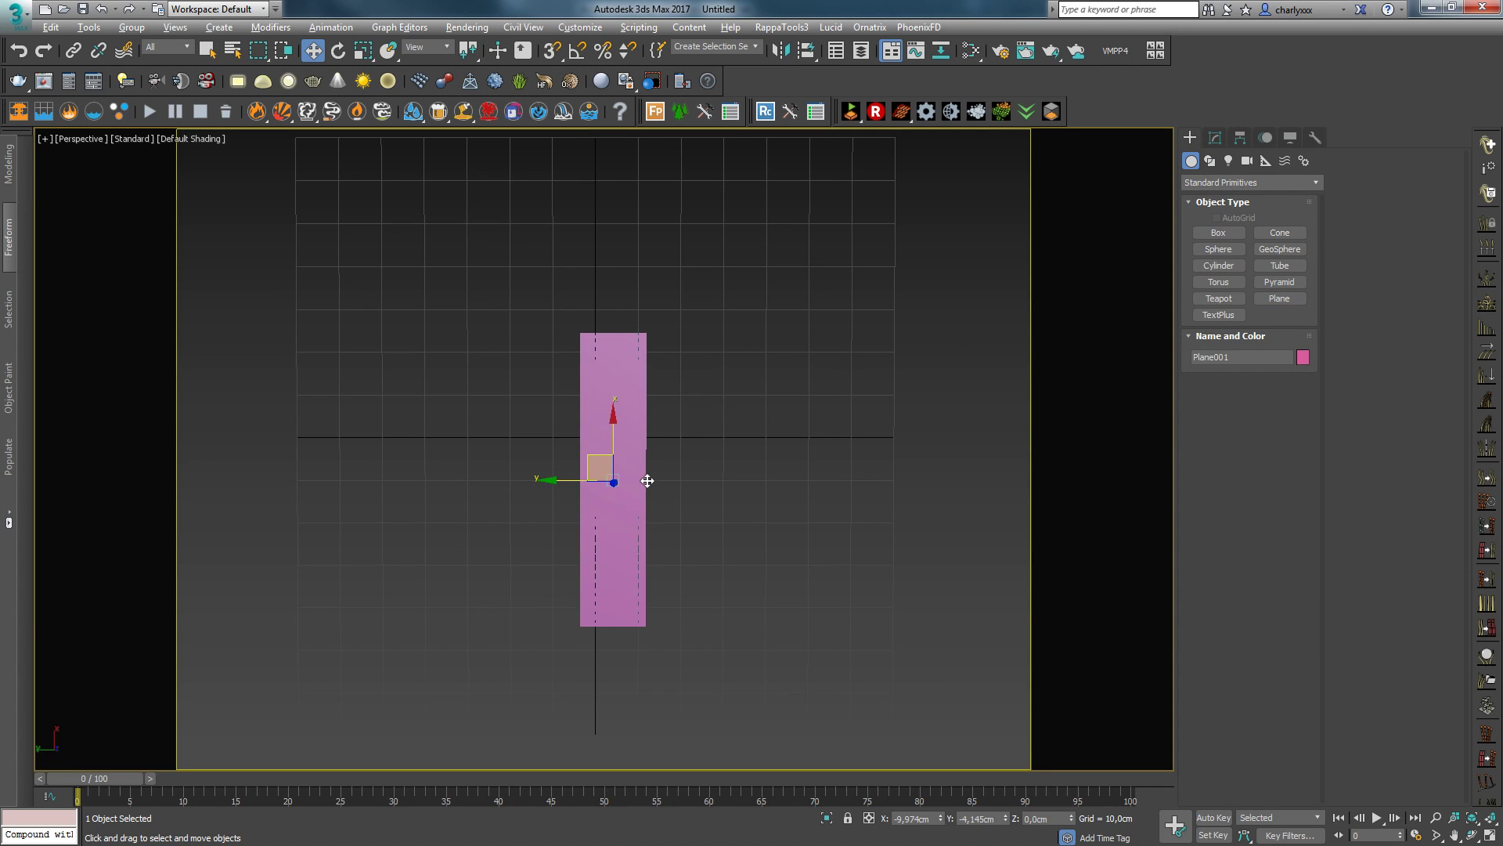
Step: Set the render output size to 1024 × 1024 in Render Setup
click(466, 28)
click(478, 63)
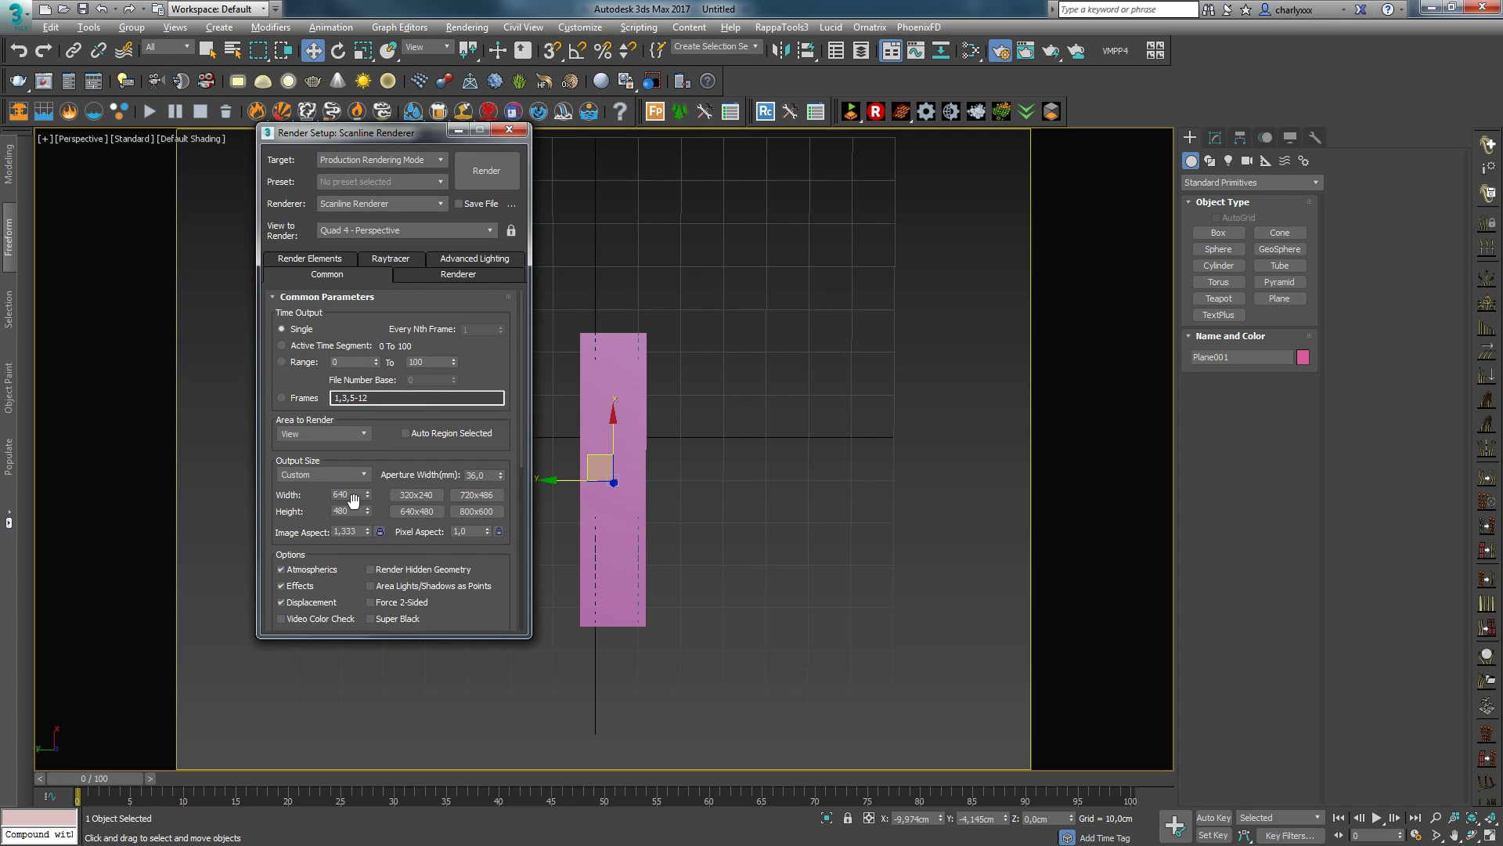
text(1024)
click(350, 510)
text(024)
key(Return)
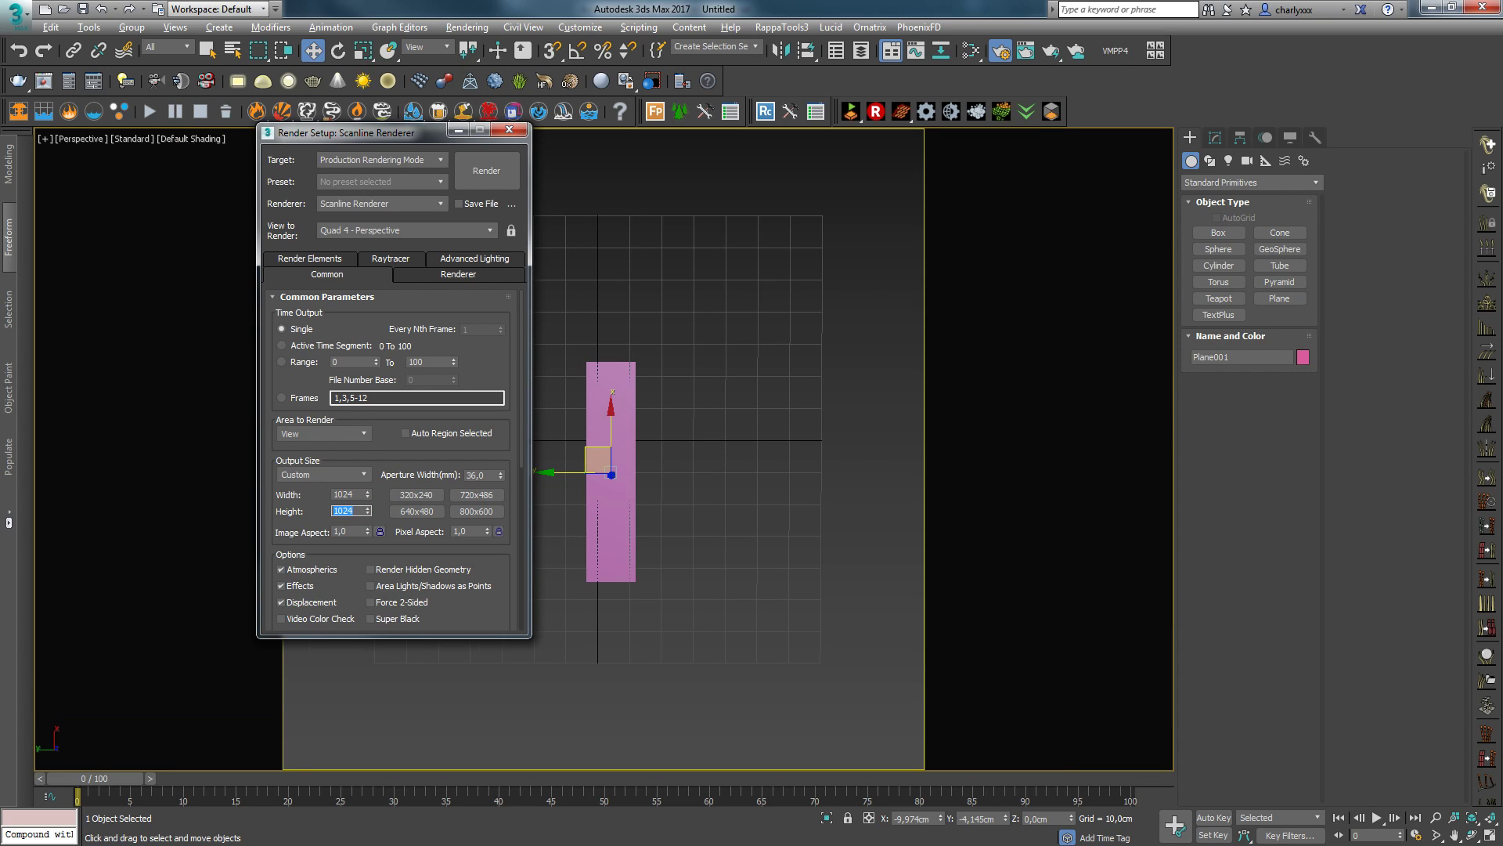
mouse_move(365, 144)
mouse_down()
mouse_move(1256, 107)
mouse_move(453, 198)
mouse_up()
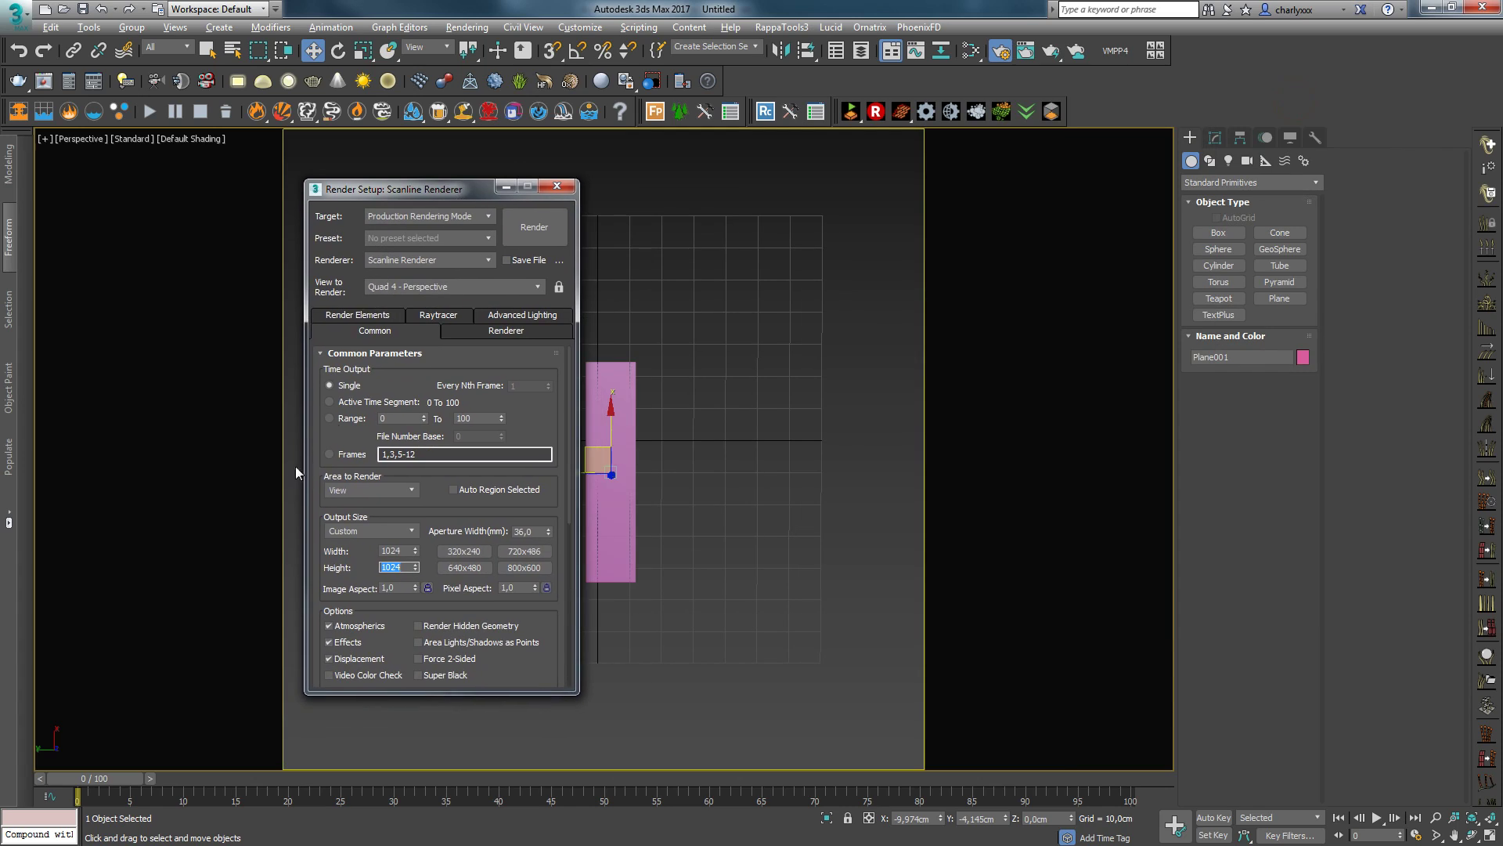
Step: Choose V-Ray Adv 3.50.04 as the renderer
click(427, 260)
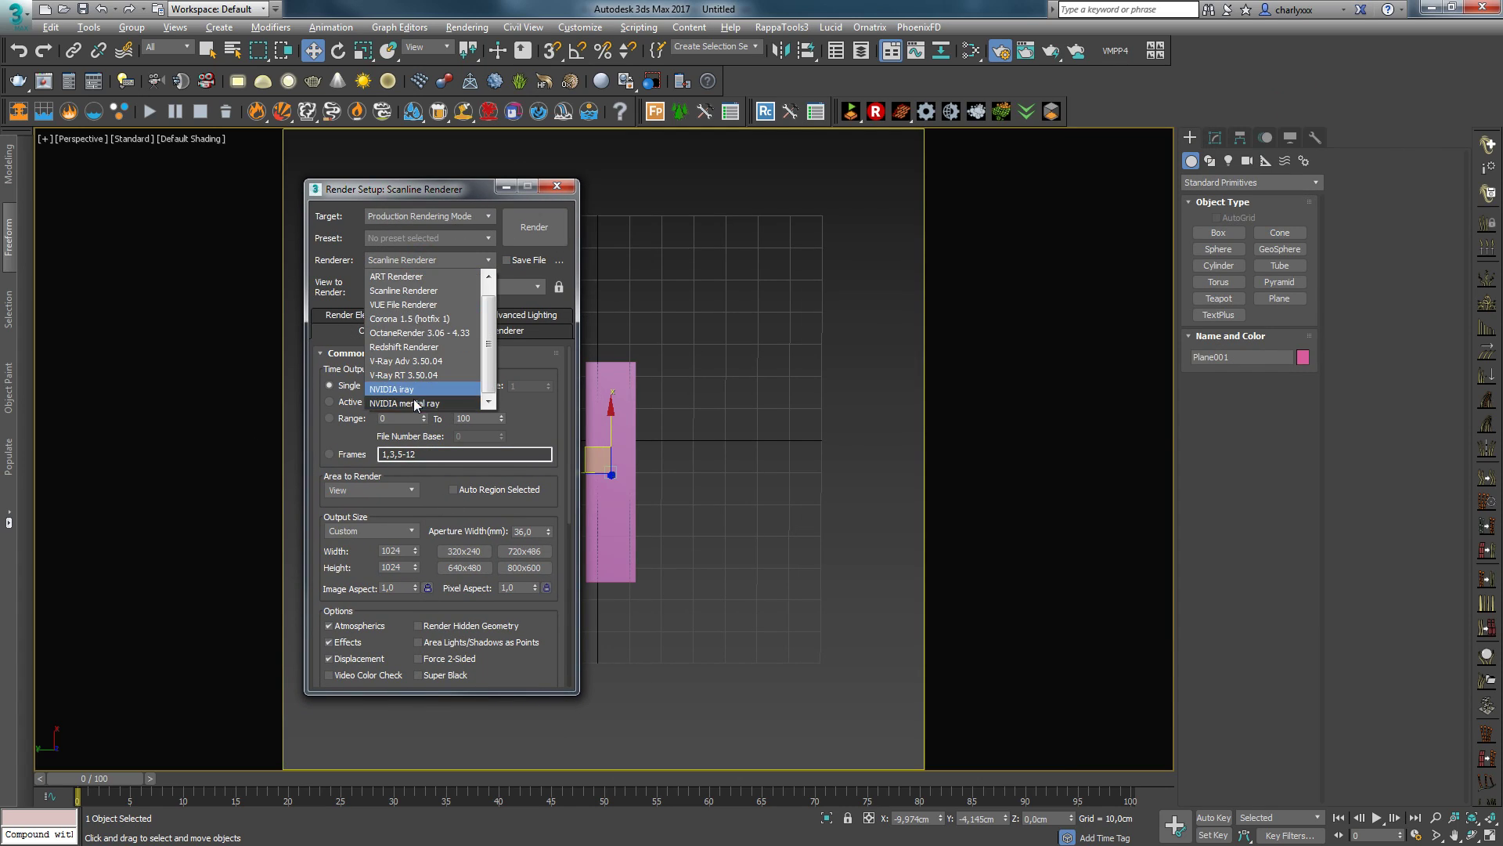
click(390, 361)
scroll(416, 379, down, 5)
scroll(417, 379, up, 5)
click(368, 314)
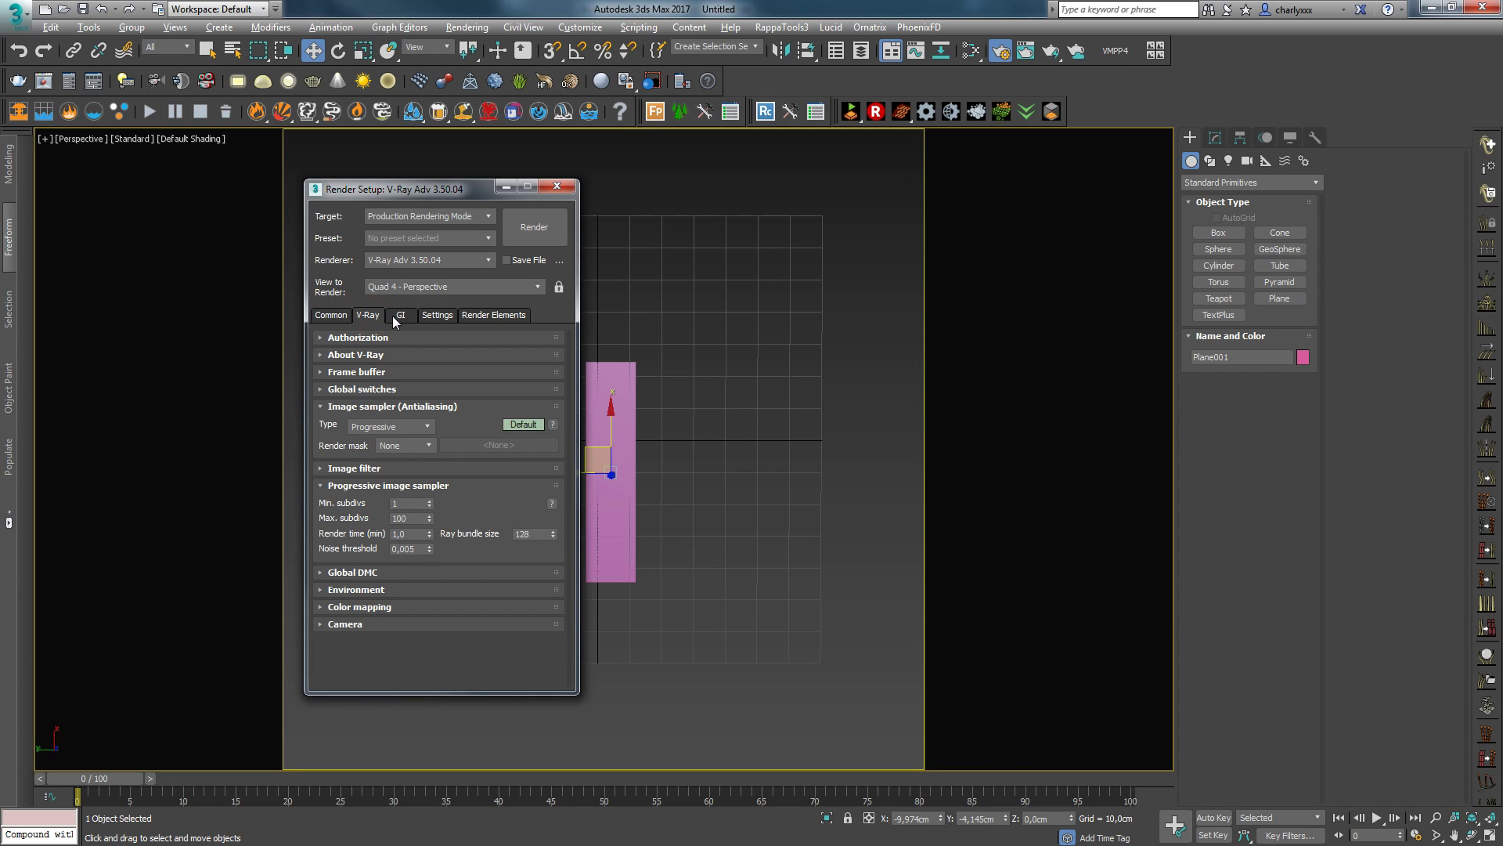
key(F10)
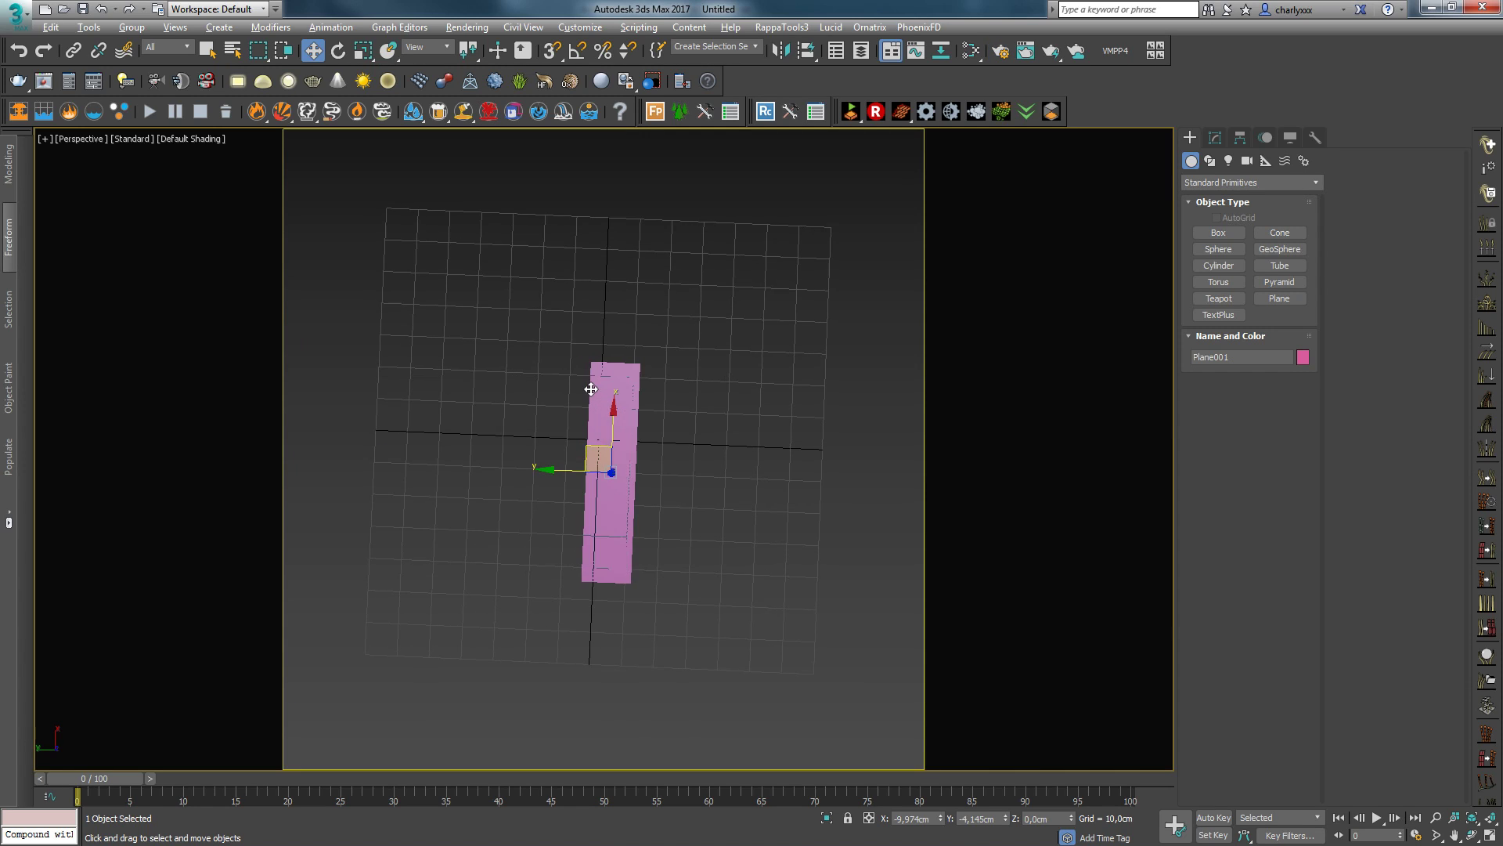
Step: Select PhysCamera001 in the Front view and look through it with the safe frame on
alt+middle_drag(593, 390, 517, 338)
click(518, 429)
scroll(639, 542, down, 1)
key(f)
scroll(556, 492, up, 2)
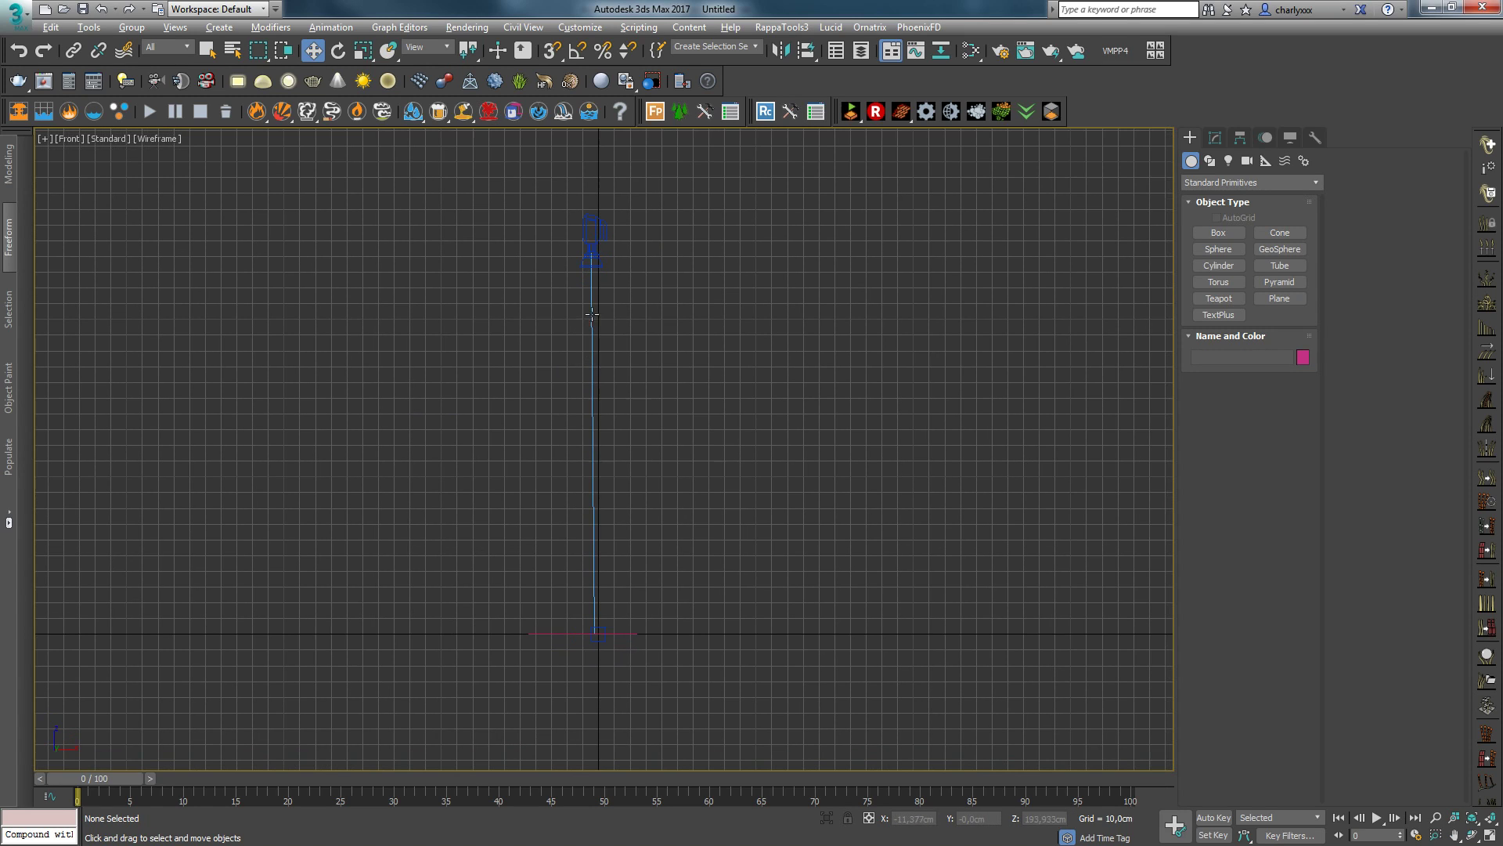
click(622, 285)
scroll(621, 285, up, 1)
scroll(613, 295, down, 1)
drag(640, 218, 638, 384)
key(c)
key(shift+f)
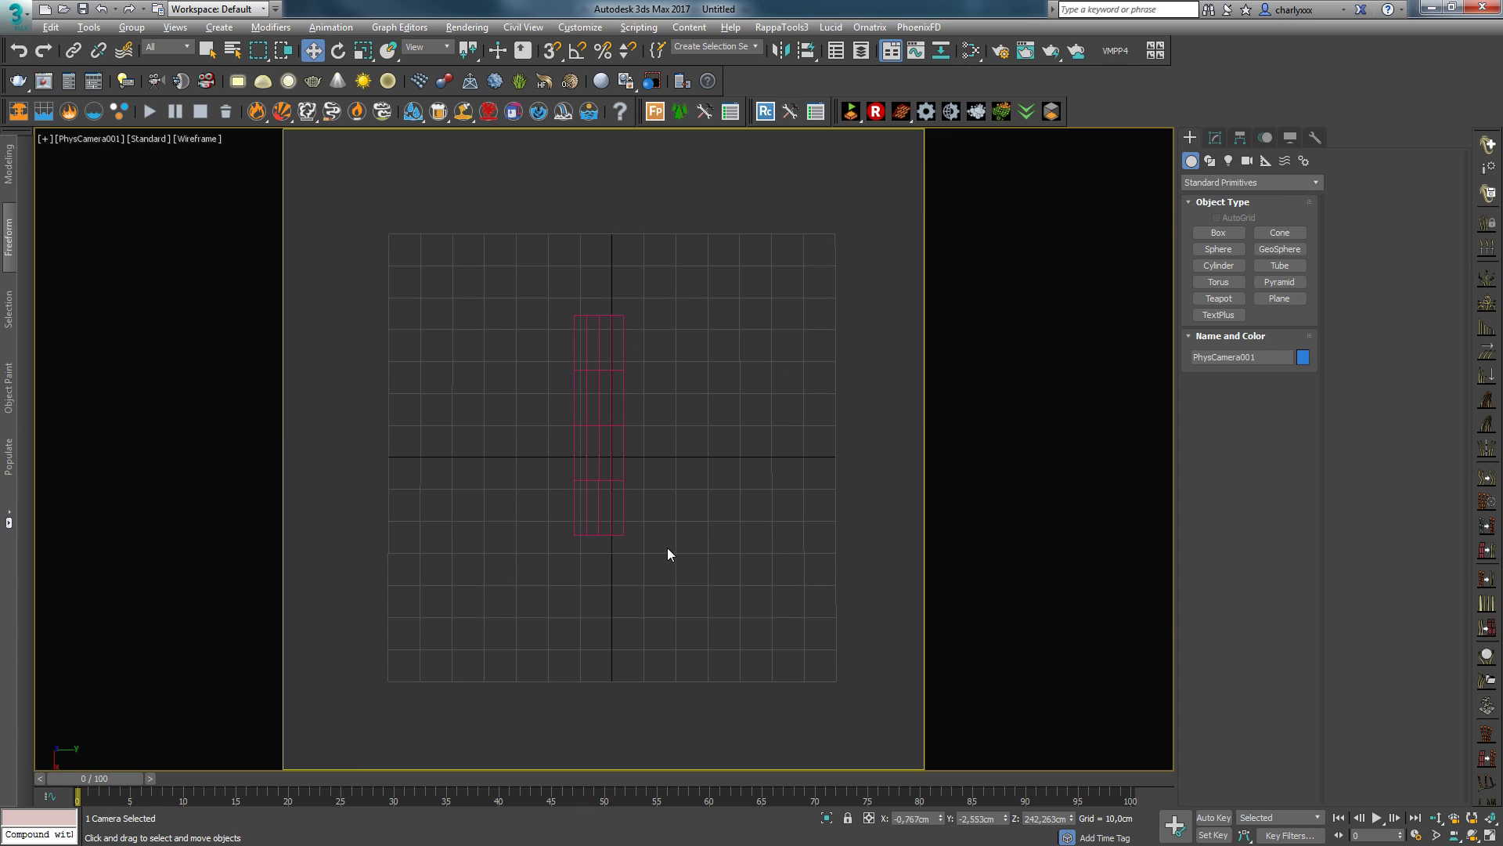
Step: Select the plane and move the timeline to frame 100, leaving the plane out of view
click(674, 589)
click(552, 416)
key(End)
click(707, 732)
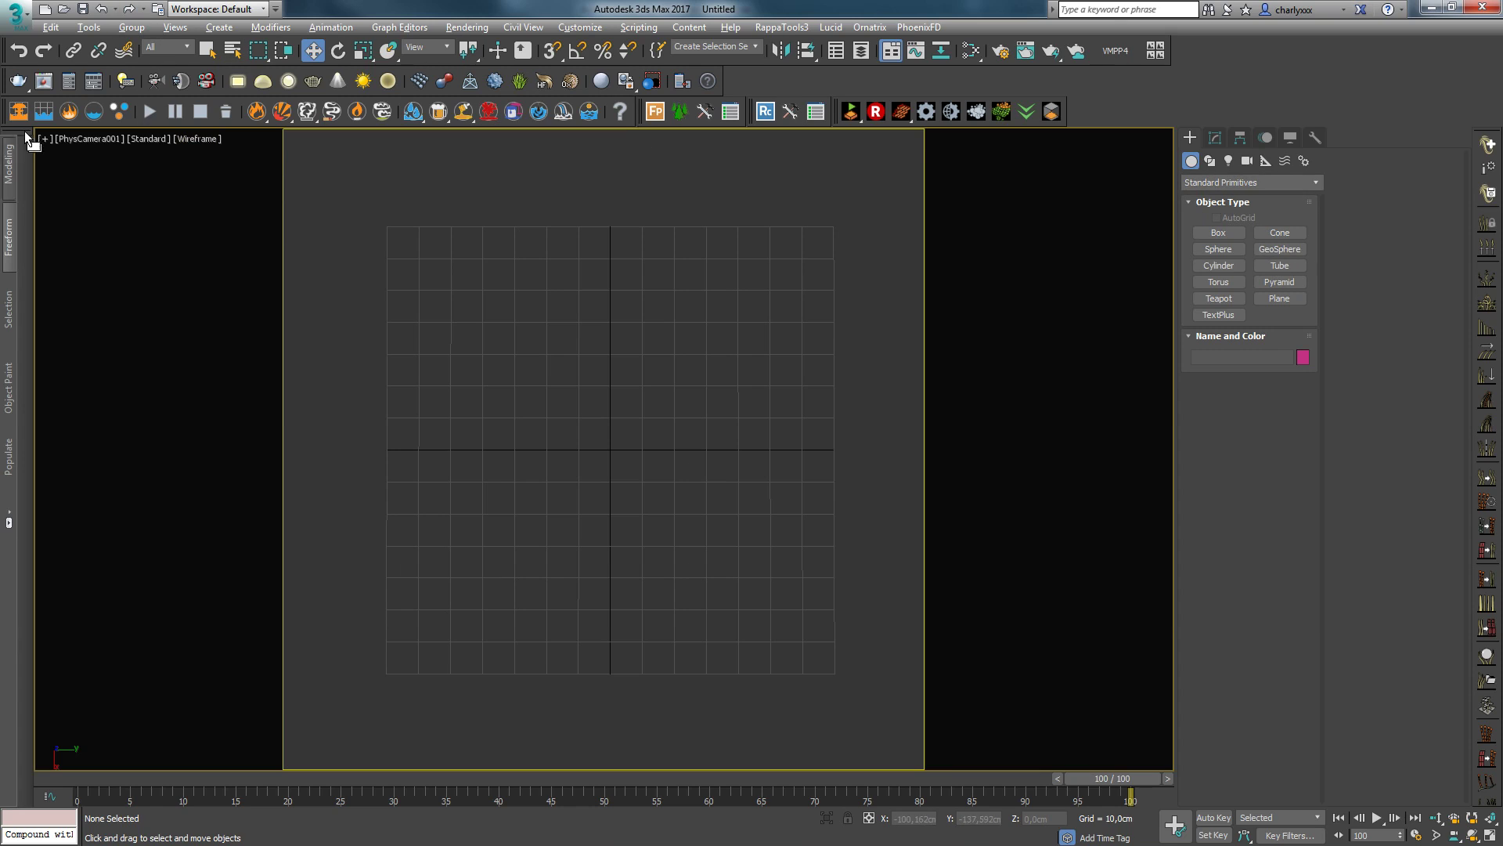
Step: Draw two spline curves in the camera view and place a copy of one beside it
click(220, 26)
click(133, 206)
click(345, 741)
click(349, 639)
click(386, 548)
click(365, 435)
right_click(365, 435)
click(356, 740)
click(371, 700)
right_click(410, 728)
shift+drag(410, 728, 387, 728)
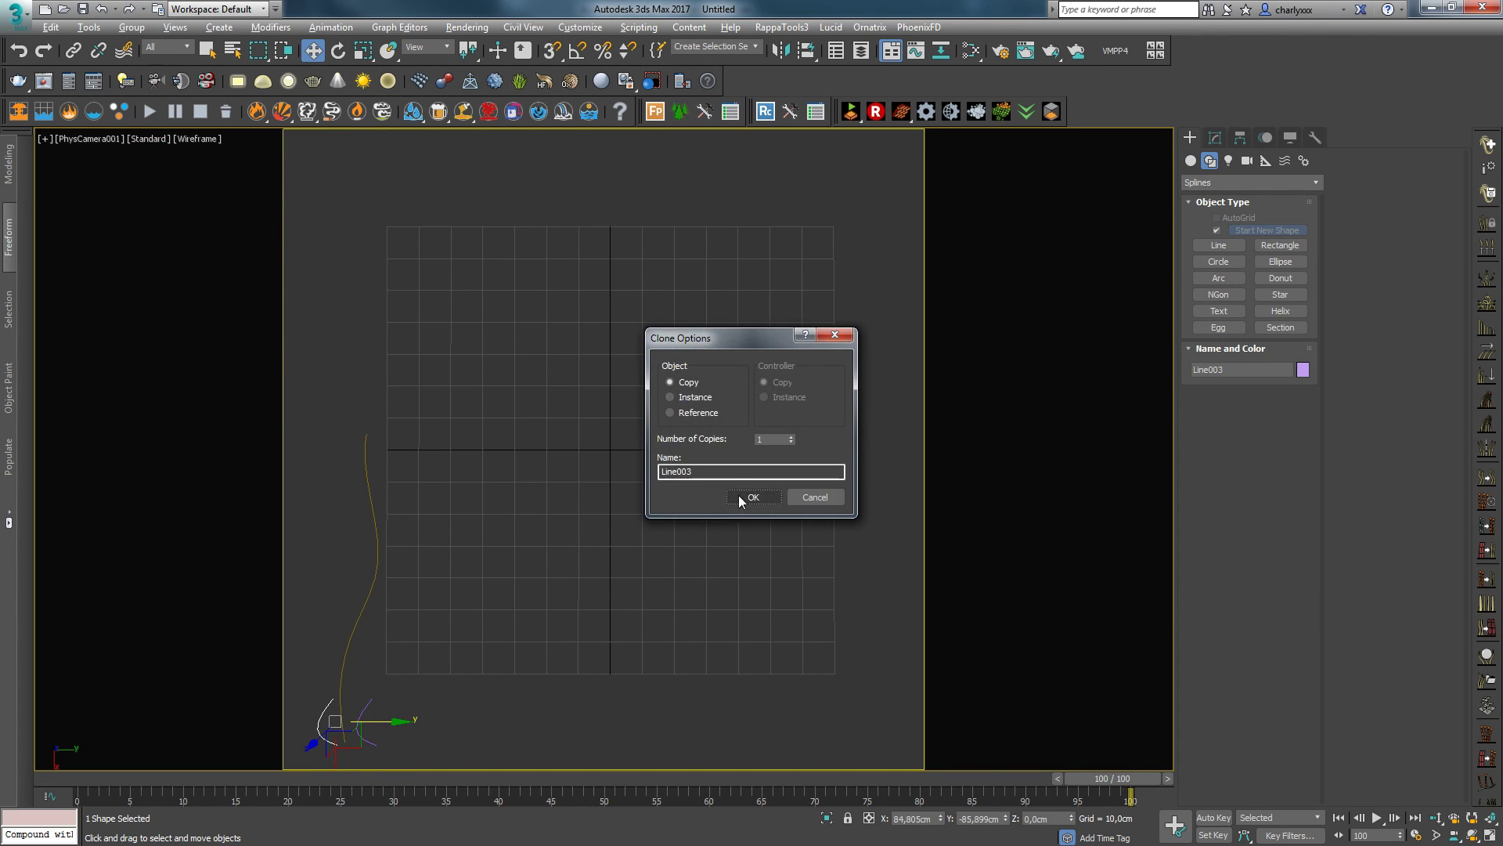
click(790, 518)
Step: Attach all the curves to Line001 so they form a single shape
click(447, 664)
drag(304, 557, 423, 686)
click(341, 665)
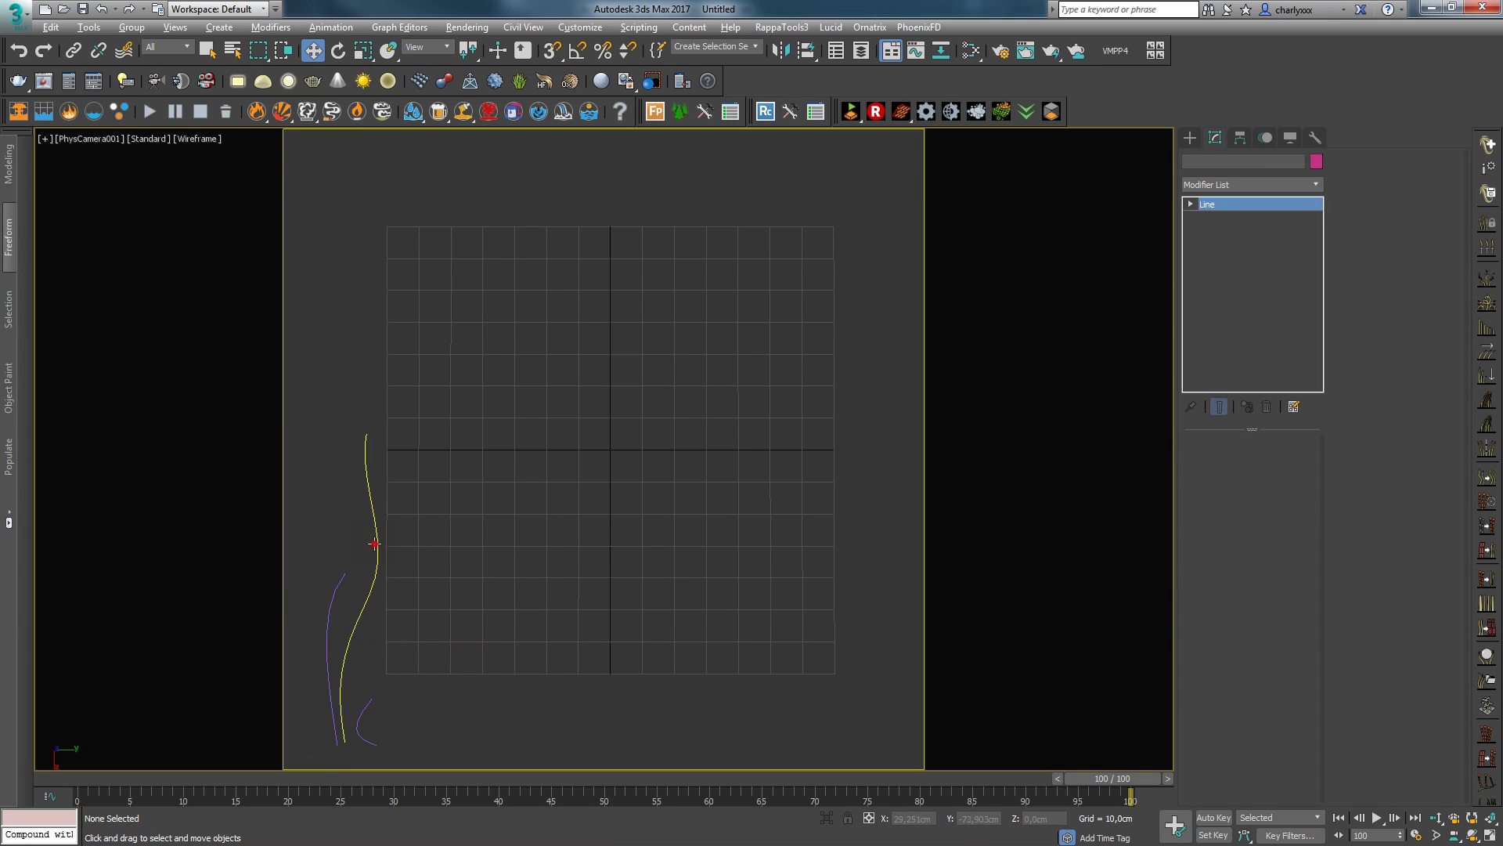
click(1362, 259)
click(561, 258)
click(782, 578)
Step: Create a Hair From Curves groom from the shape and select the new hair object
click(50, 27)
click(86, 235)
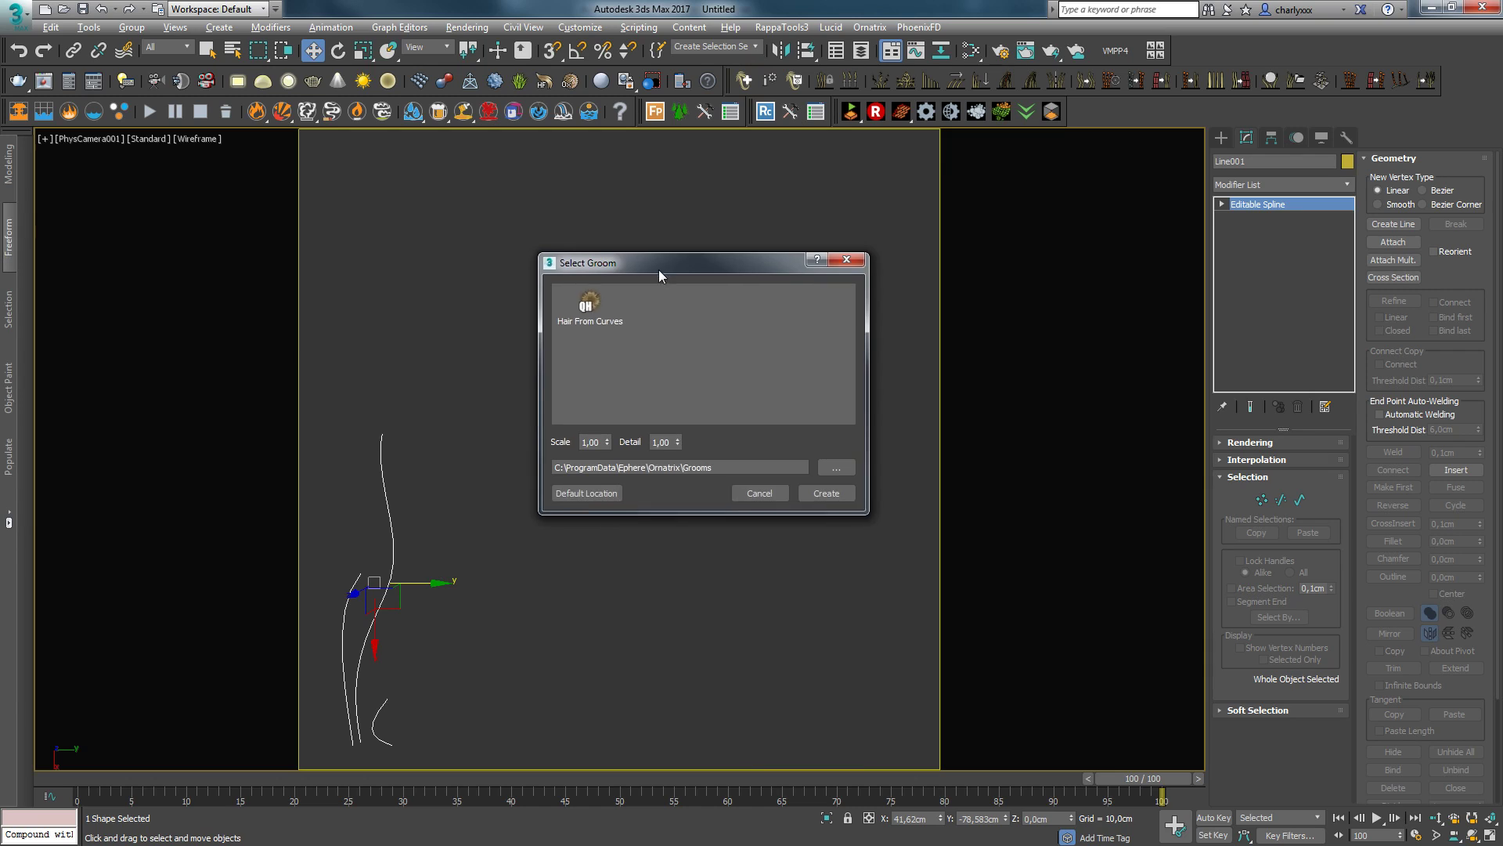
click(415, 553)
click(390, 540)
click(1288, 244)
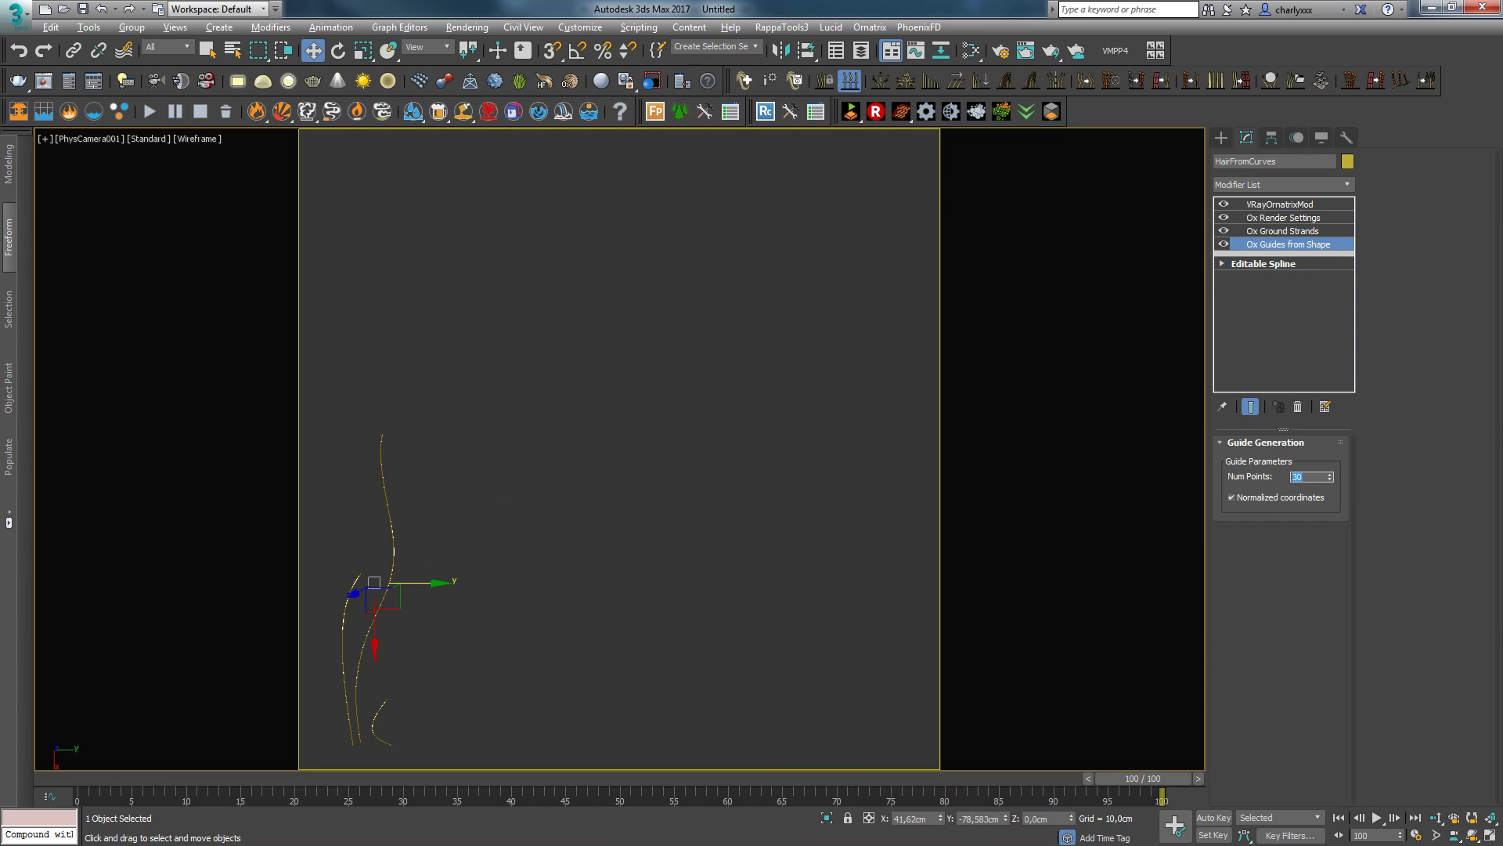
Step: Delete Ox Ground Strands from the hair's modifier stack
click(1320, 231)
click(1298, 406)
click(1288, 218)
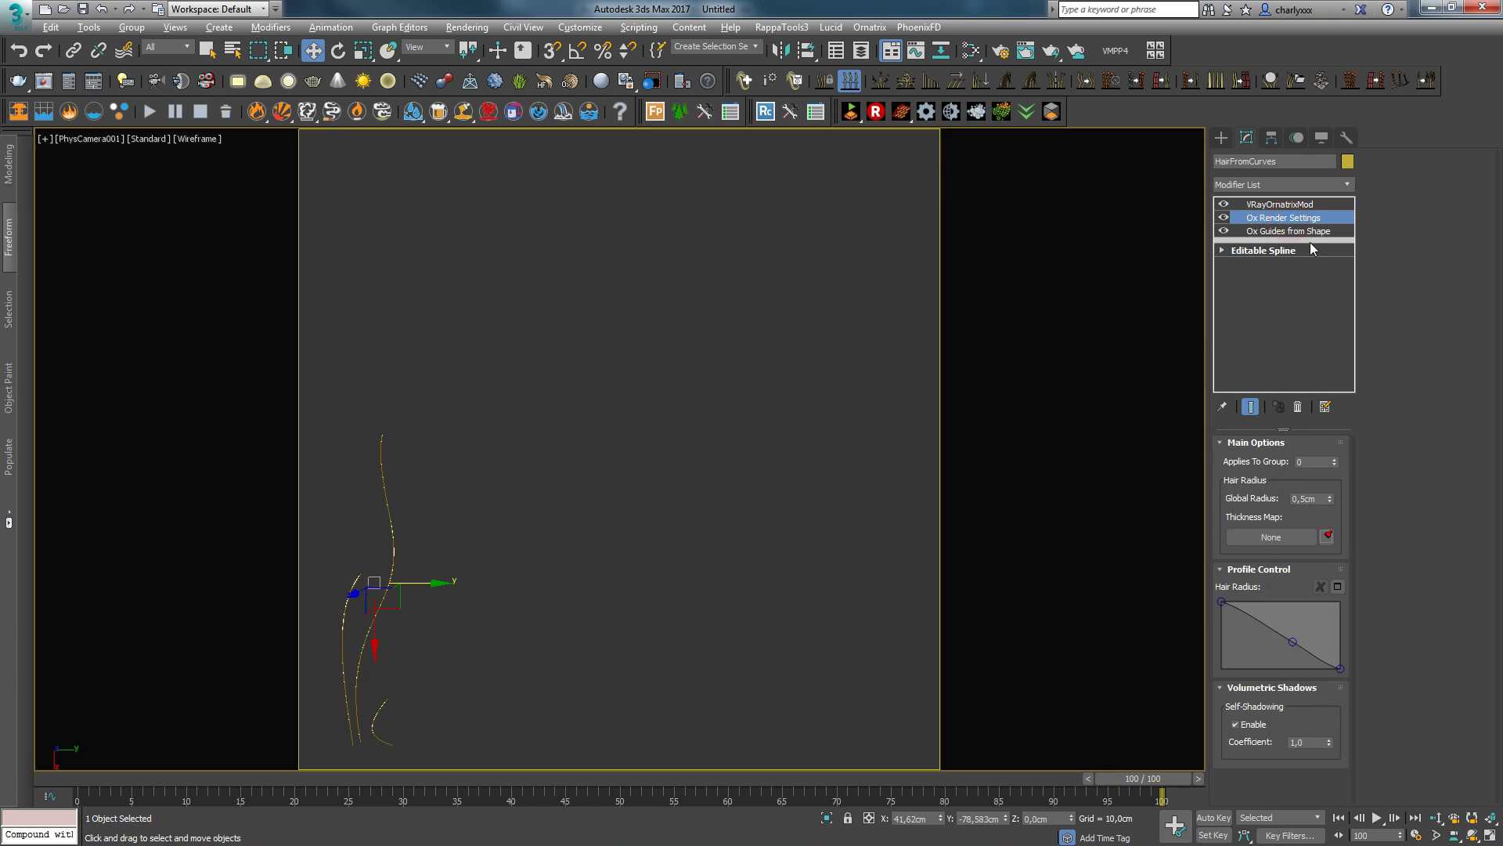
click(1288, 231)
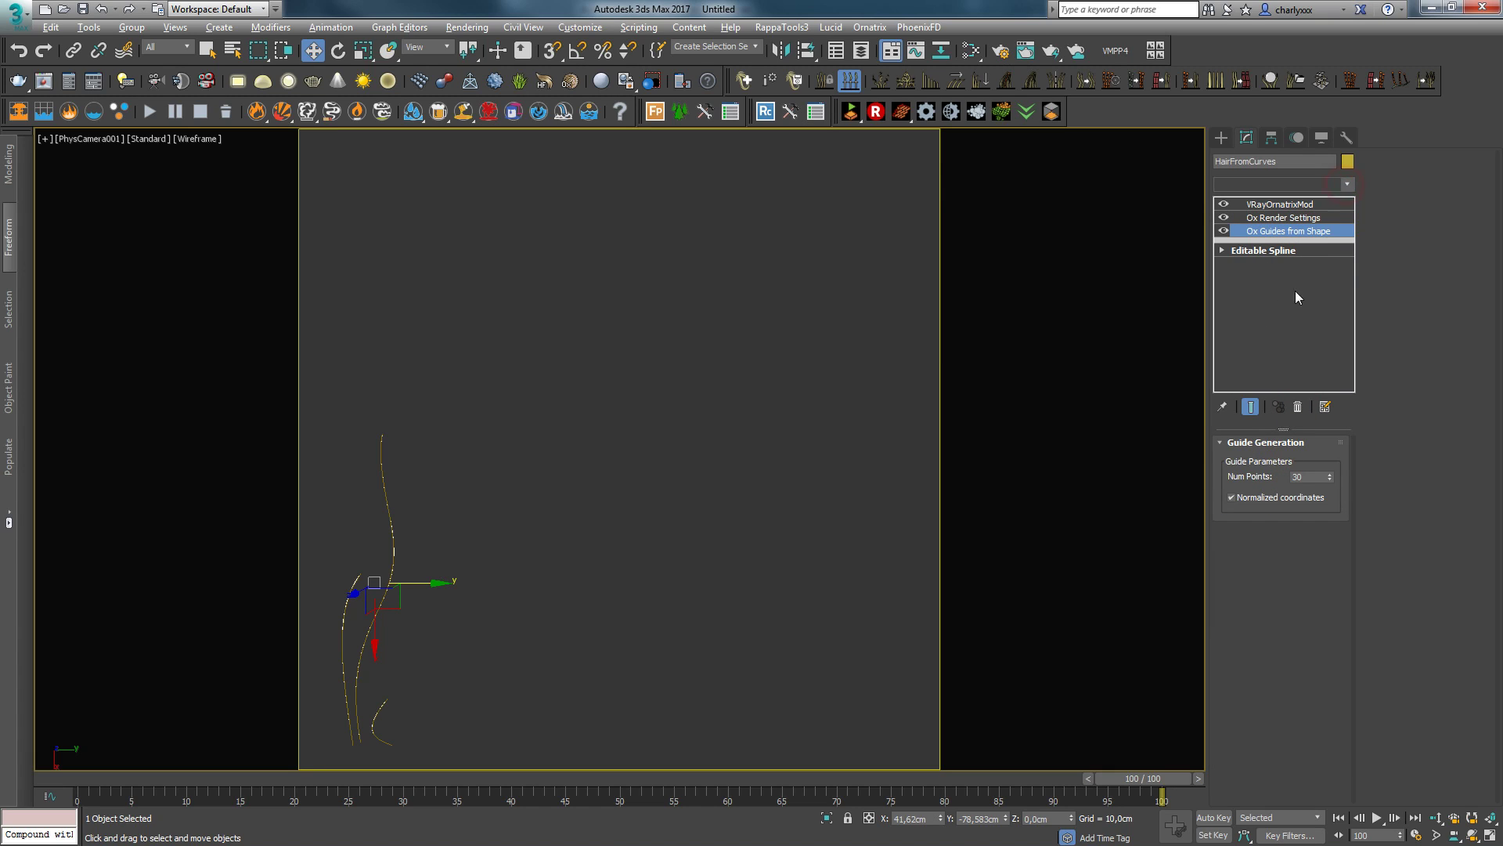
Step: Add Ox Edit Guides and brush the guide strand into a new bend
click(1280, 184)
click(1284, 260)
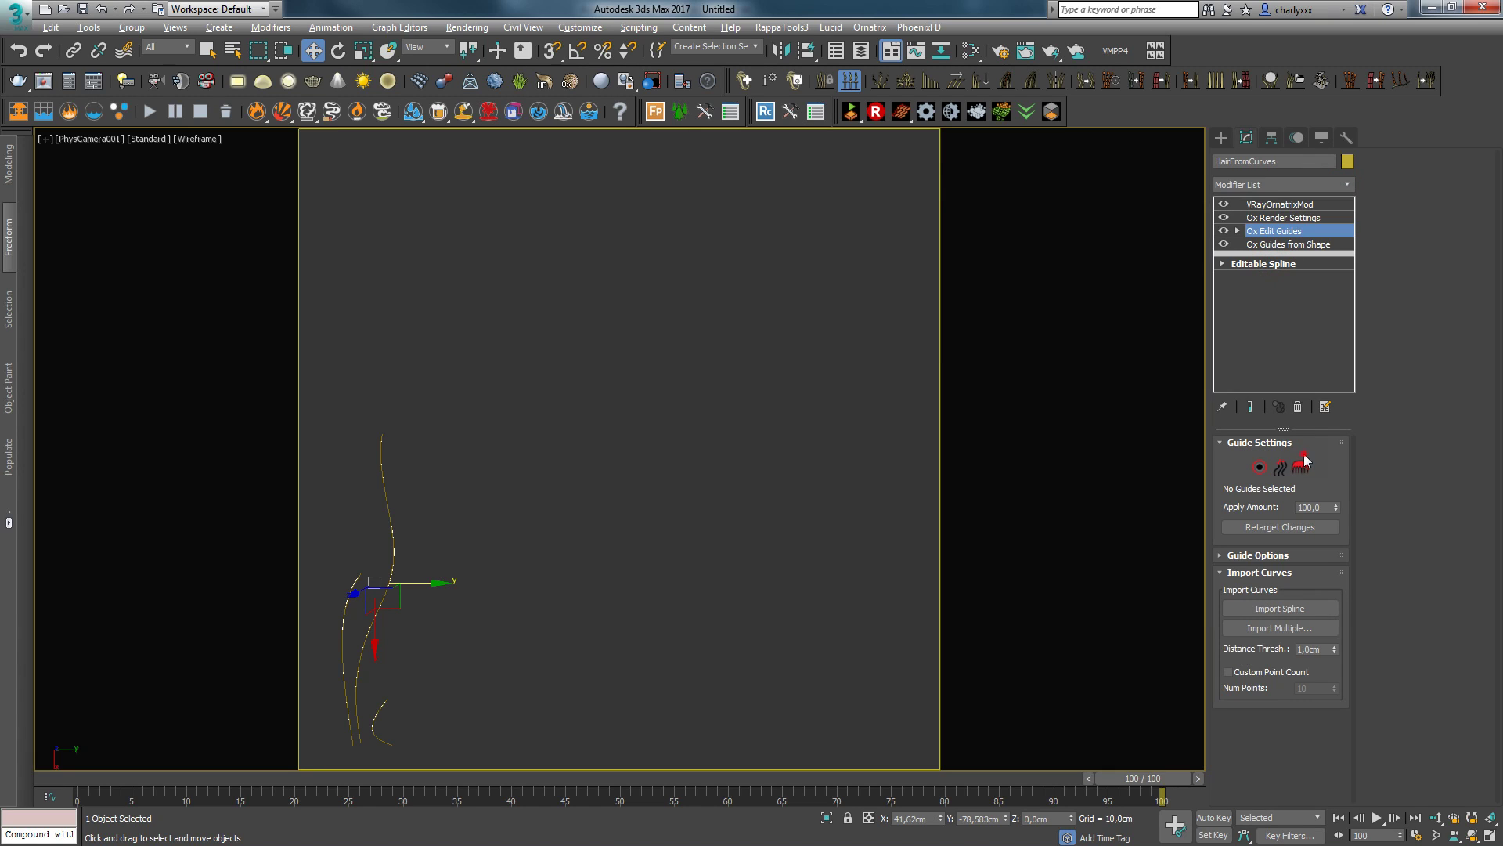
drag(391, 496, 391, 569)
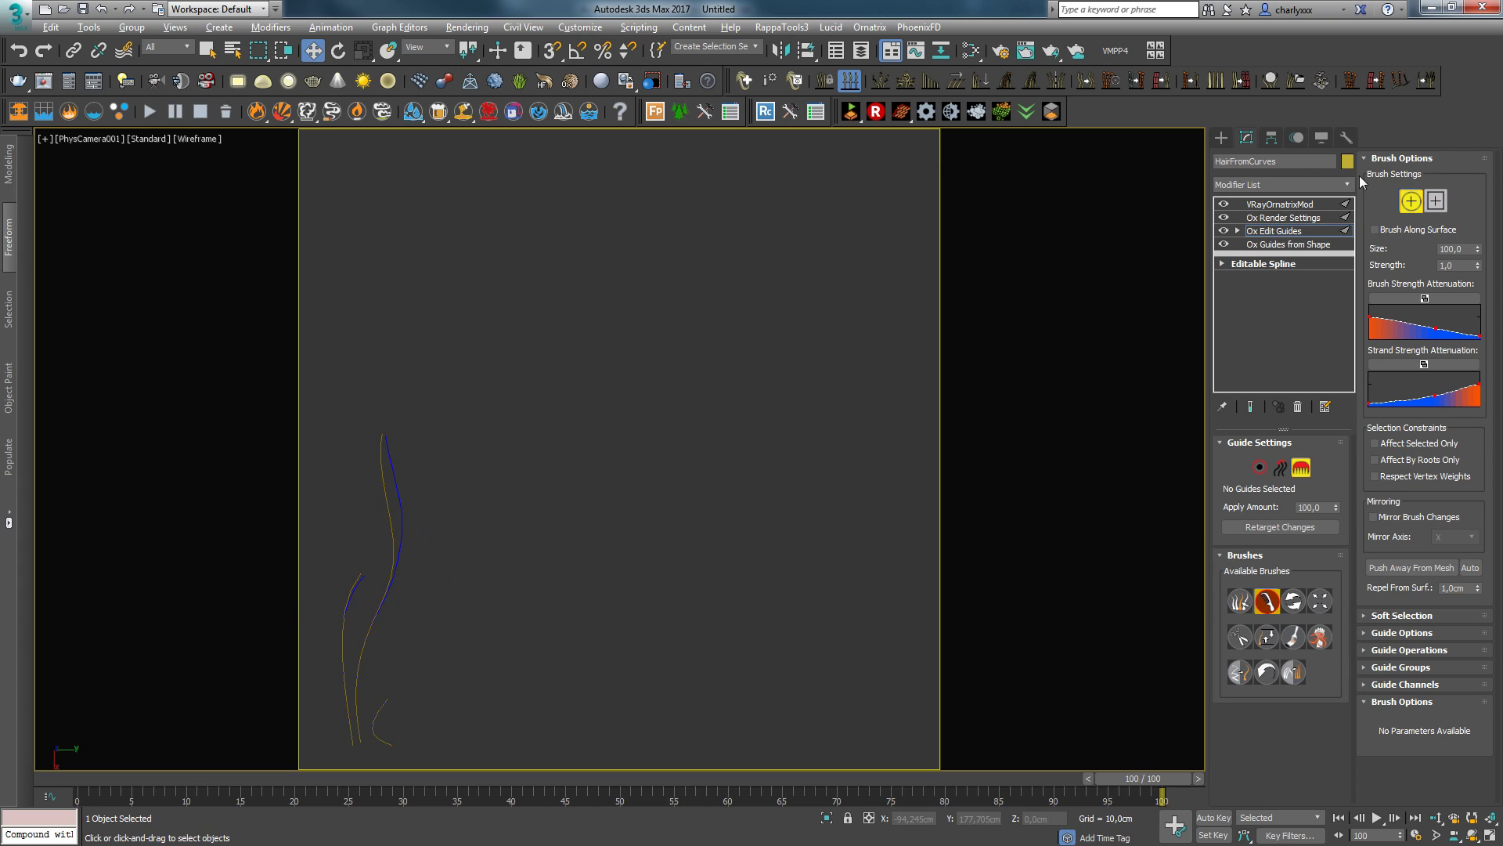
click(1221, 137)
click(390, 504)
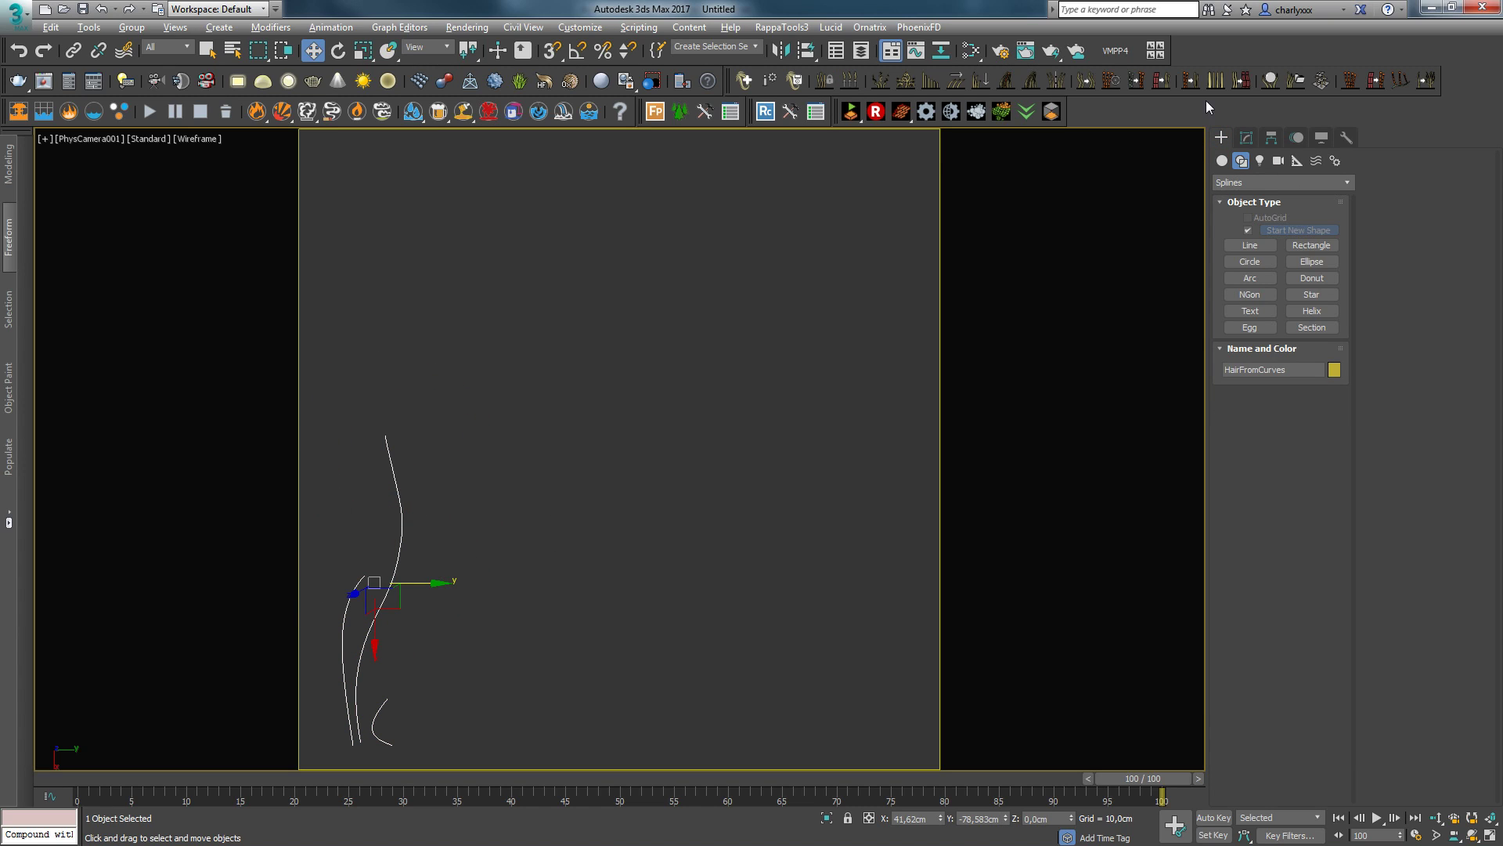
Step: Add Ox Strand Multiplier with Count 9, raising Spread Root and Fluff
click(1246, 137)
click(1336, 227)
click(1347, 183)
drag(1352, 229, 1364, 439)
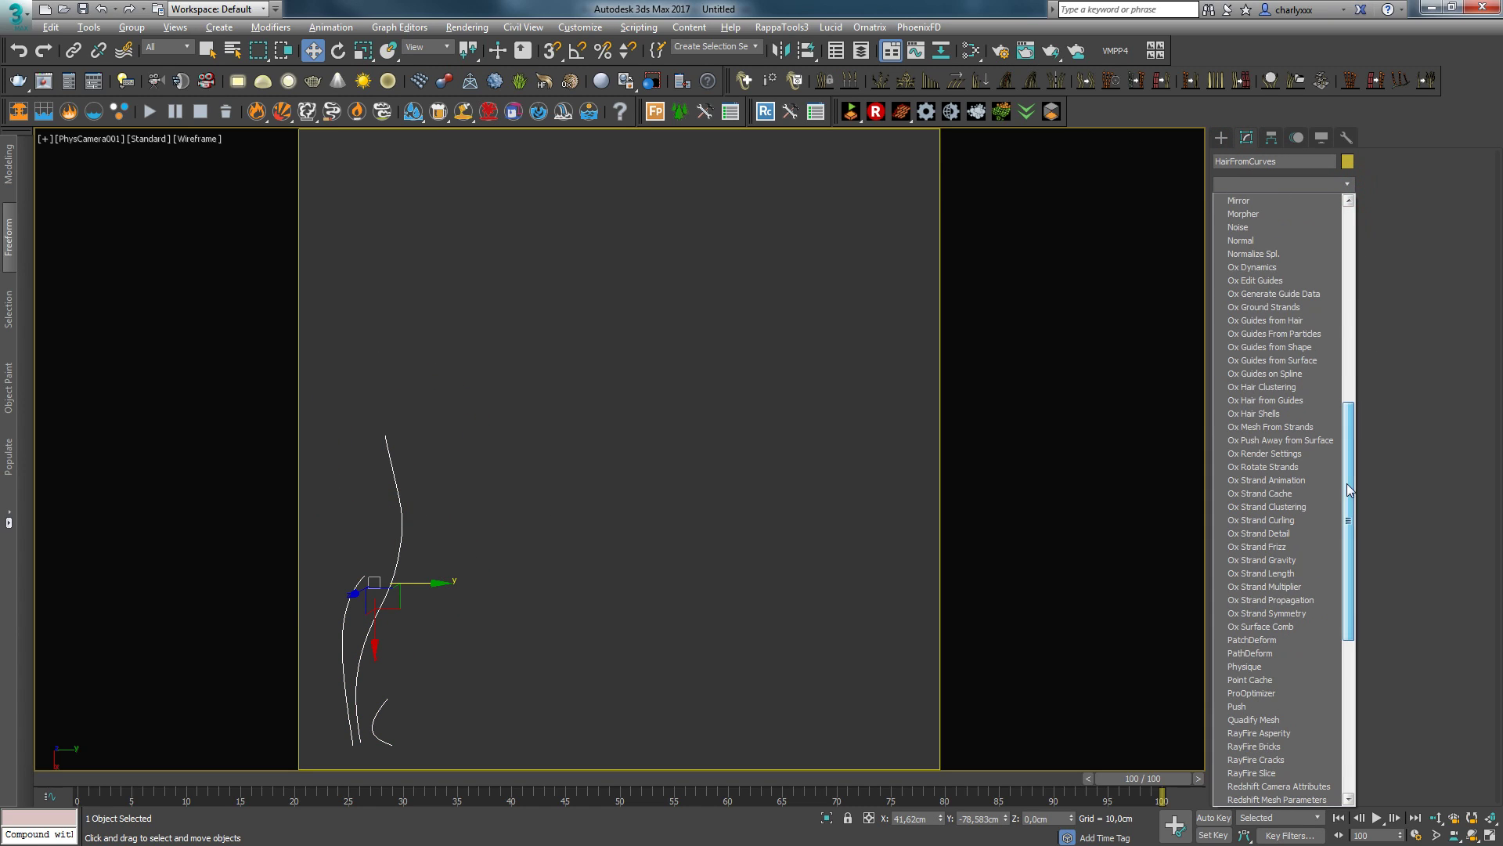
click(1265, 586)
drag(1333, 609, 1332, 587)
scroll(1326, 610, down, 2)
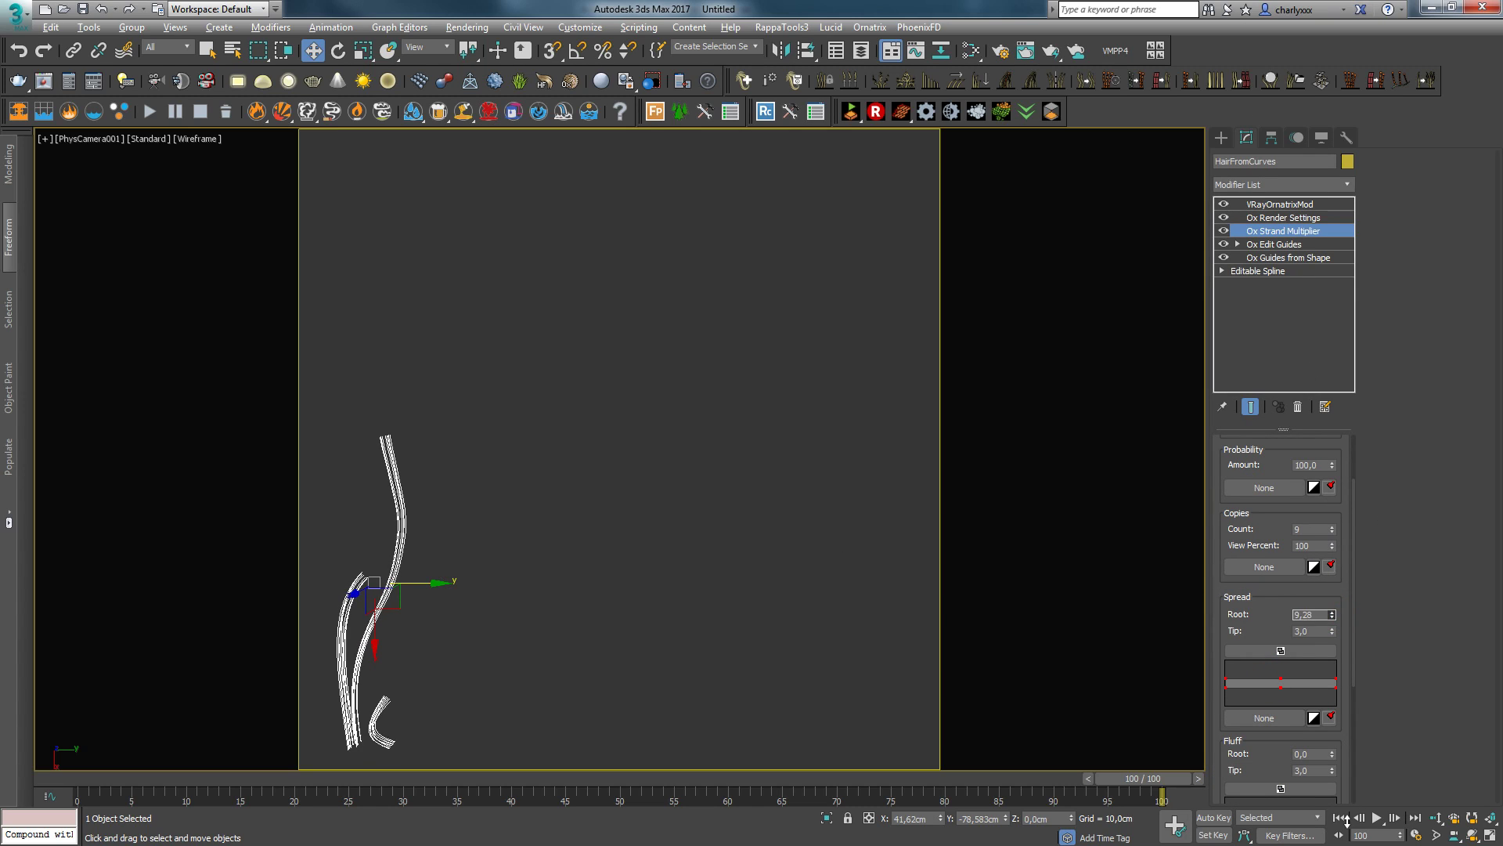
scroll(1331, 703, down, 1)
mouse_move(1332, 699)
mouse_down()
mouse_move(1332, 674)
mouse_move(1317, 779)
mouse_up()
Step: Delete the multiplied hair object and bring up Standard Primitives in the Create panel
click(1279, 205)
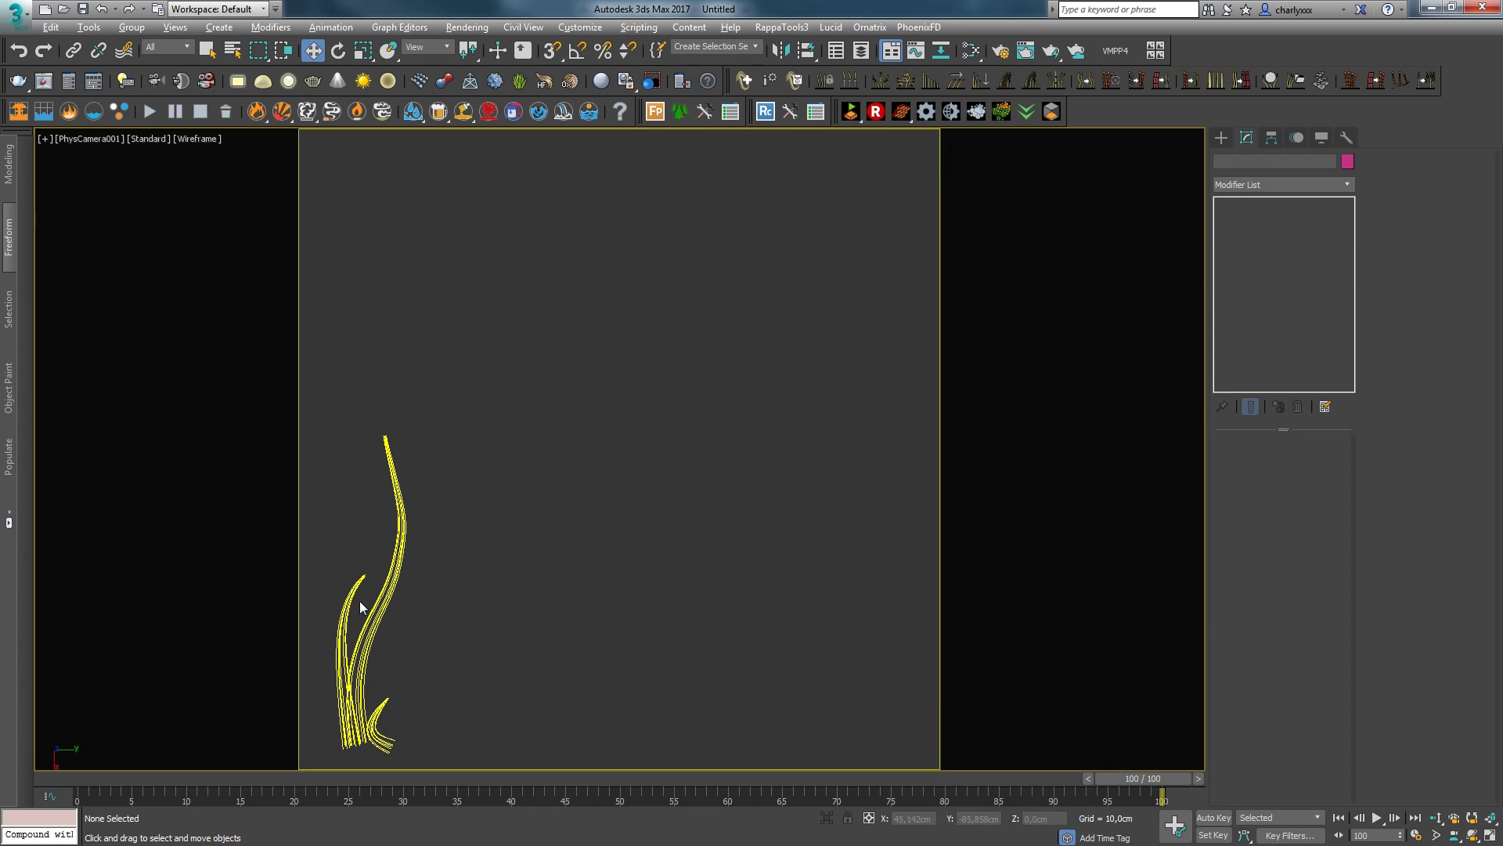
click(401, 637)
click(579, 601)
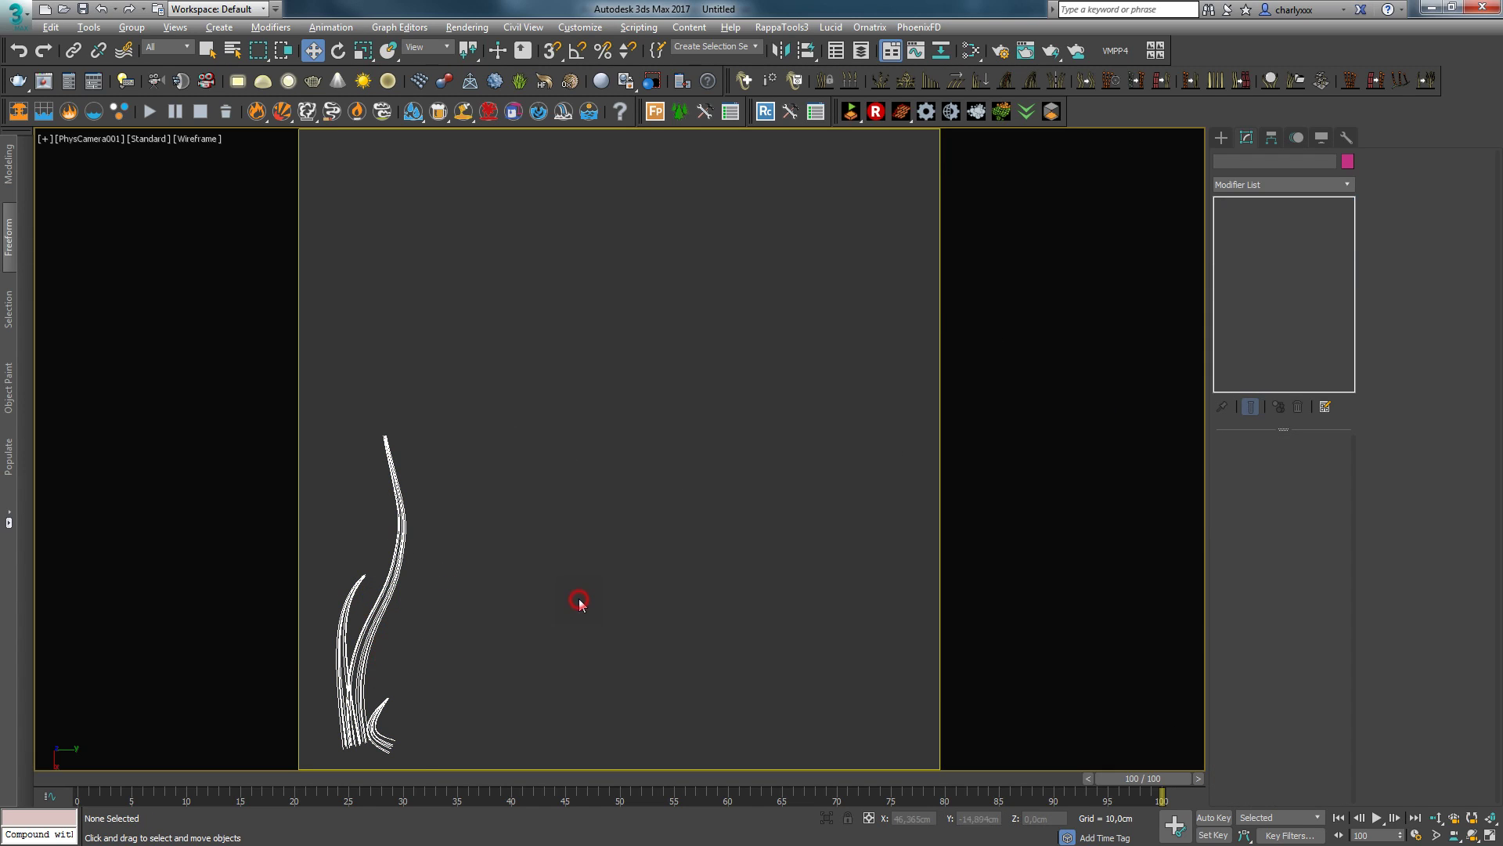
click(545, 675)
click(391, 572)
key(Delete)
click(1222, 137)
click(1240, 161)
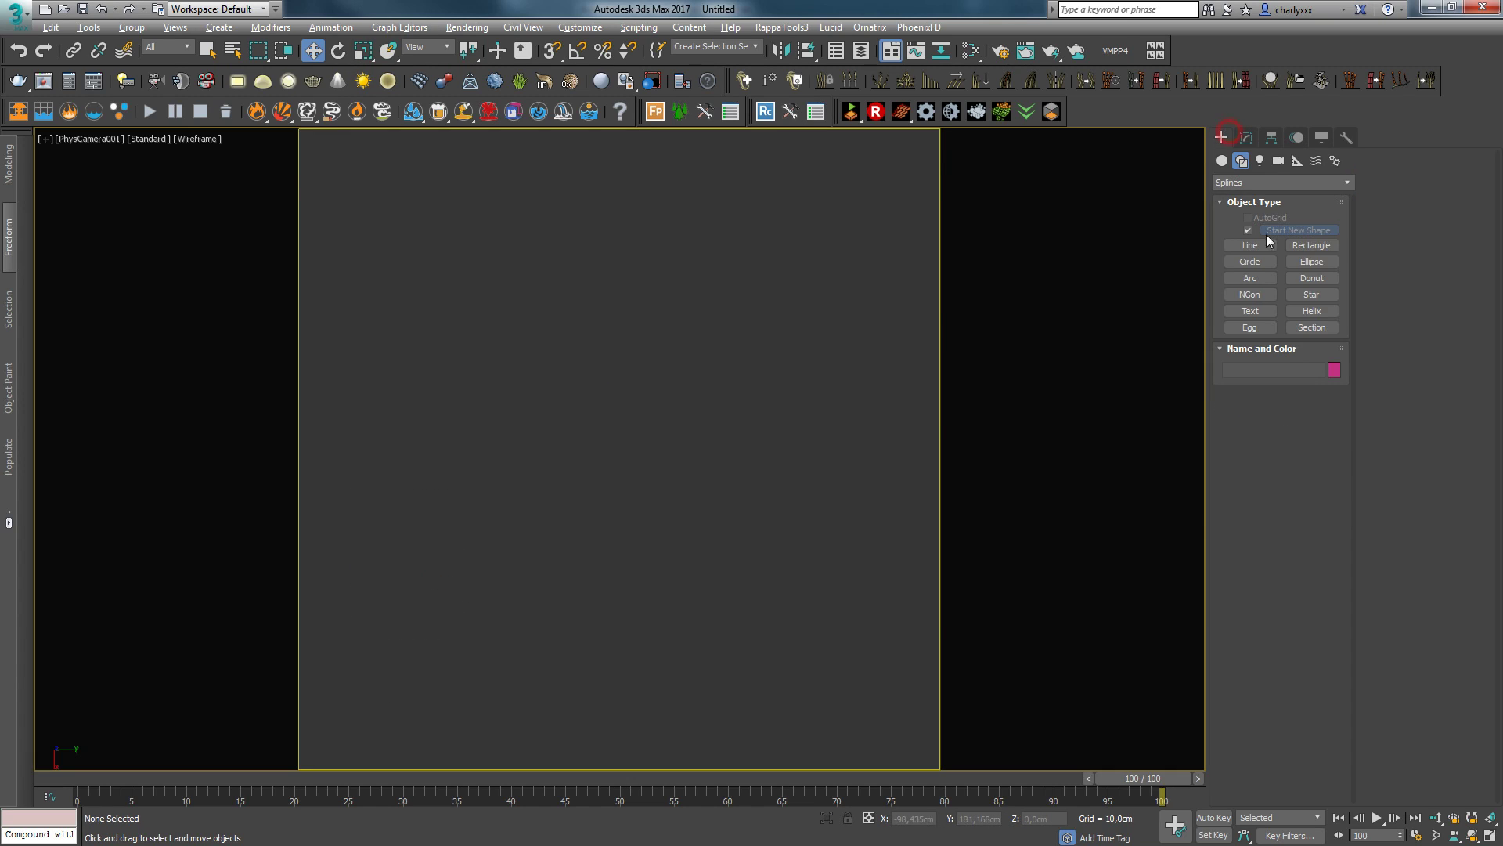
click(1222, 161)
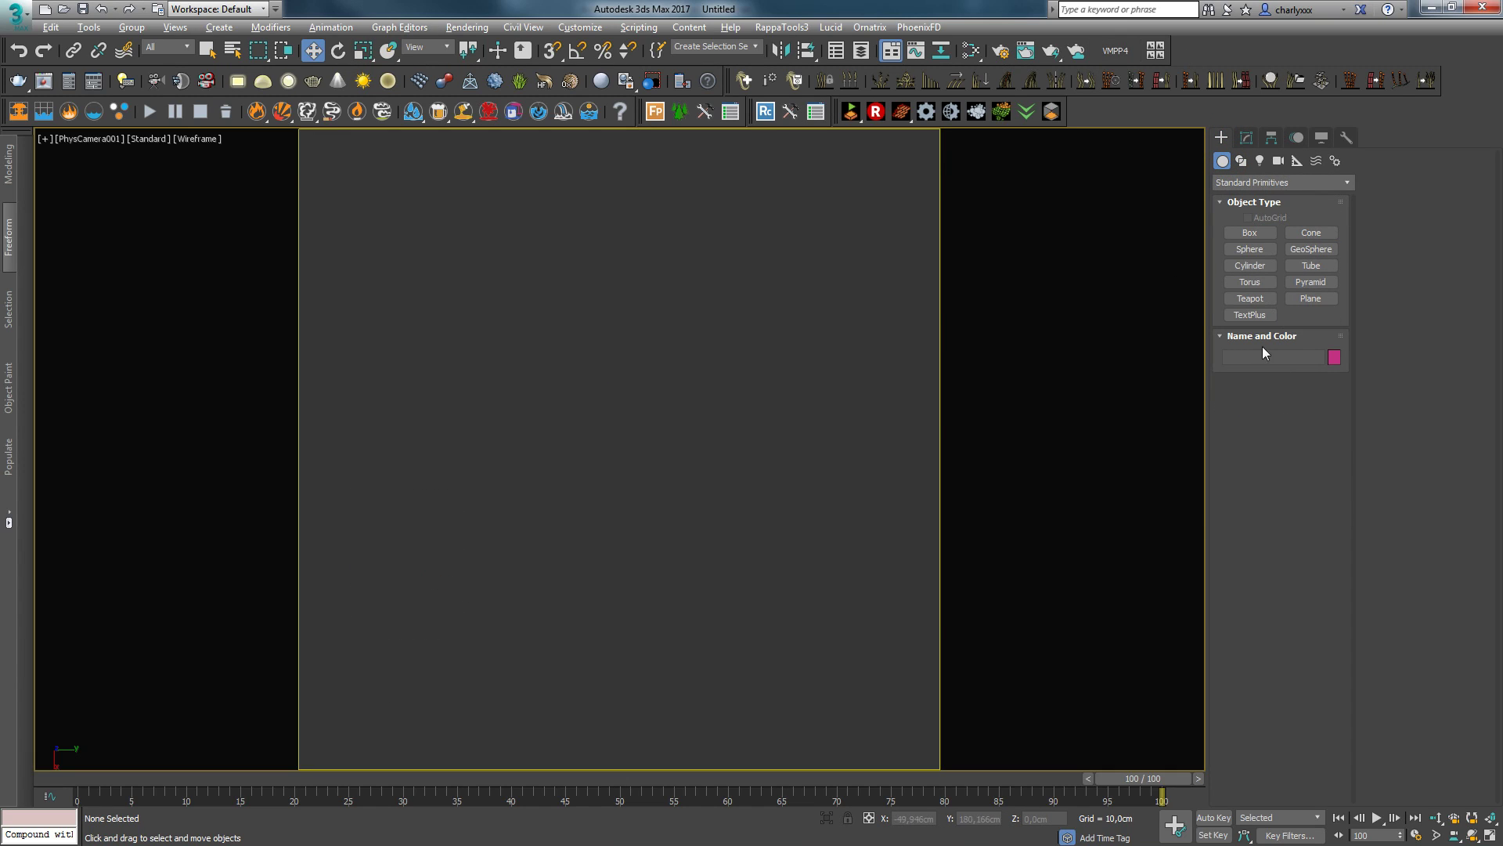
Step: Create Plane001, 46,701 cm by 10,727 cm with 4×4 segments, low in the camera view
click(1310, 299)
drag(338, 501, 482, 718)
right_click(401, 617)
drag(379, 590, 452, 664)
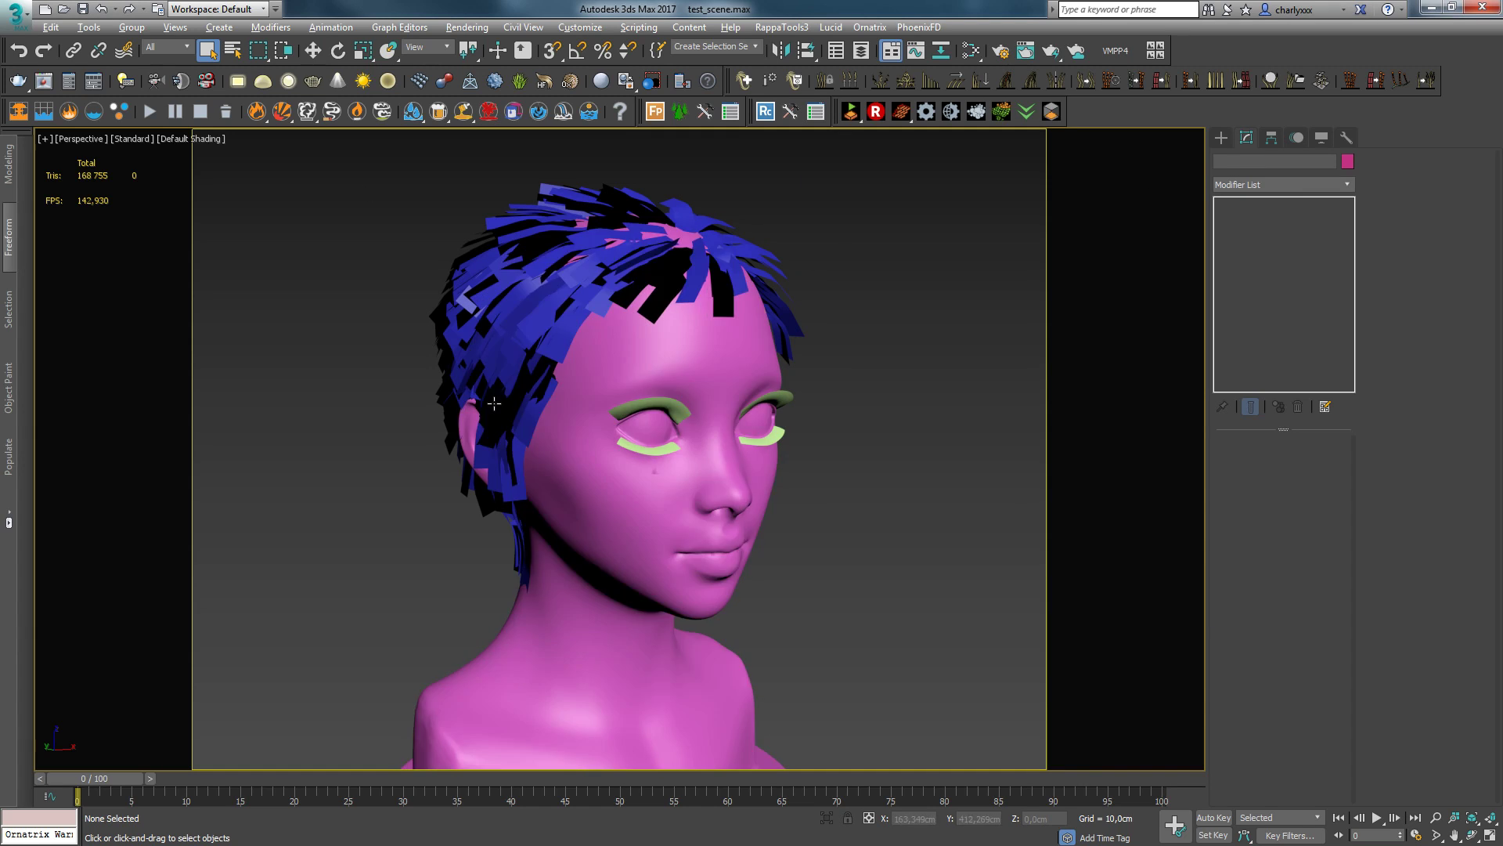
Step: Enable the strip texture atlas on game_hair, convert it to Editable Poly and unwrap its UVs
click(626, 205)
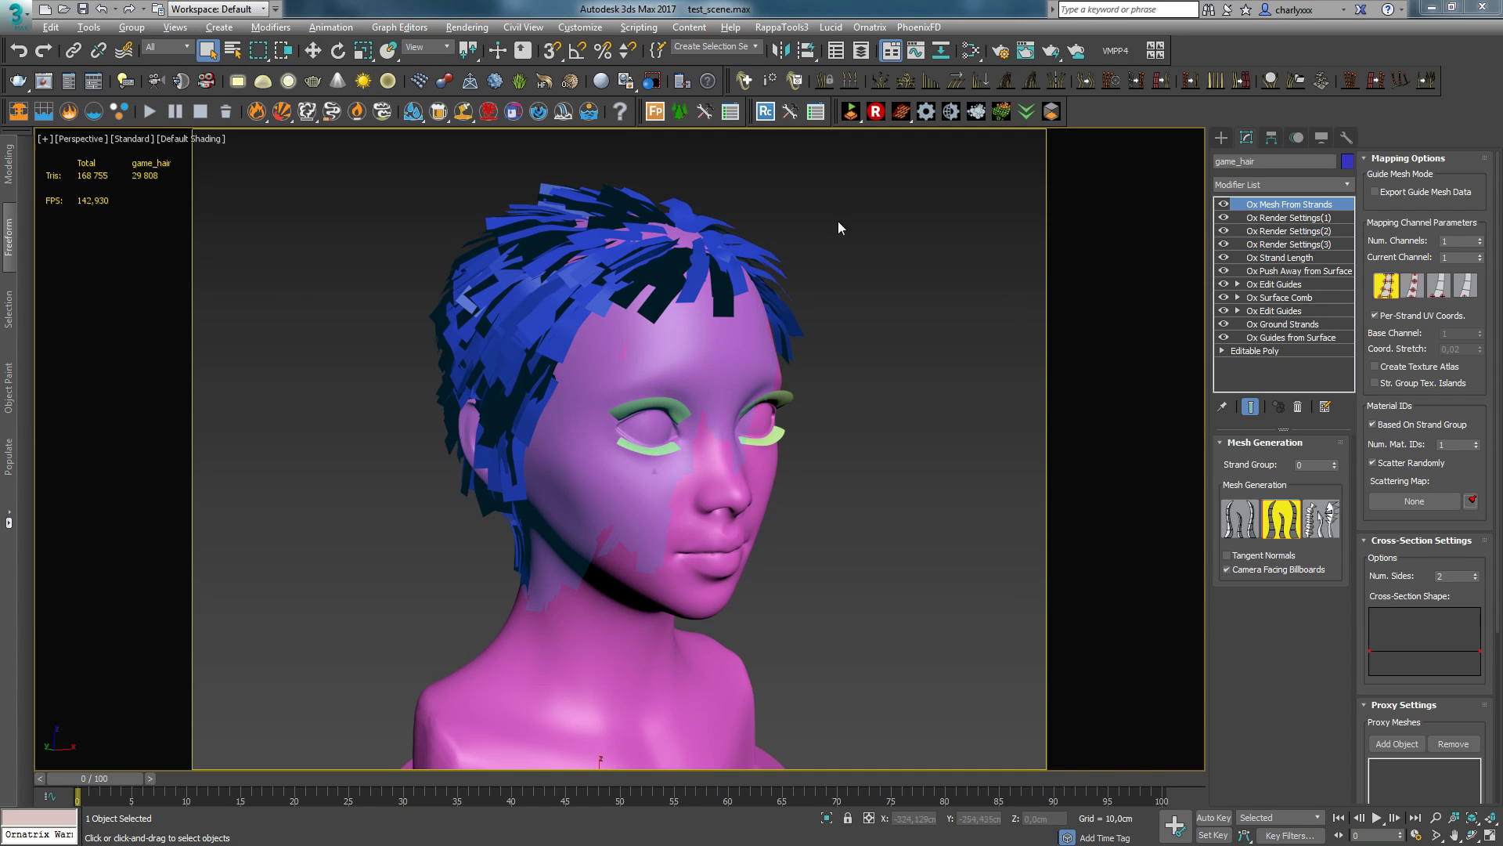
click(1394, 366)
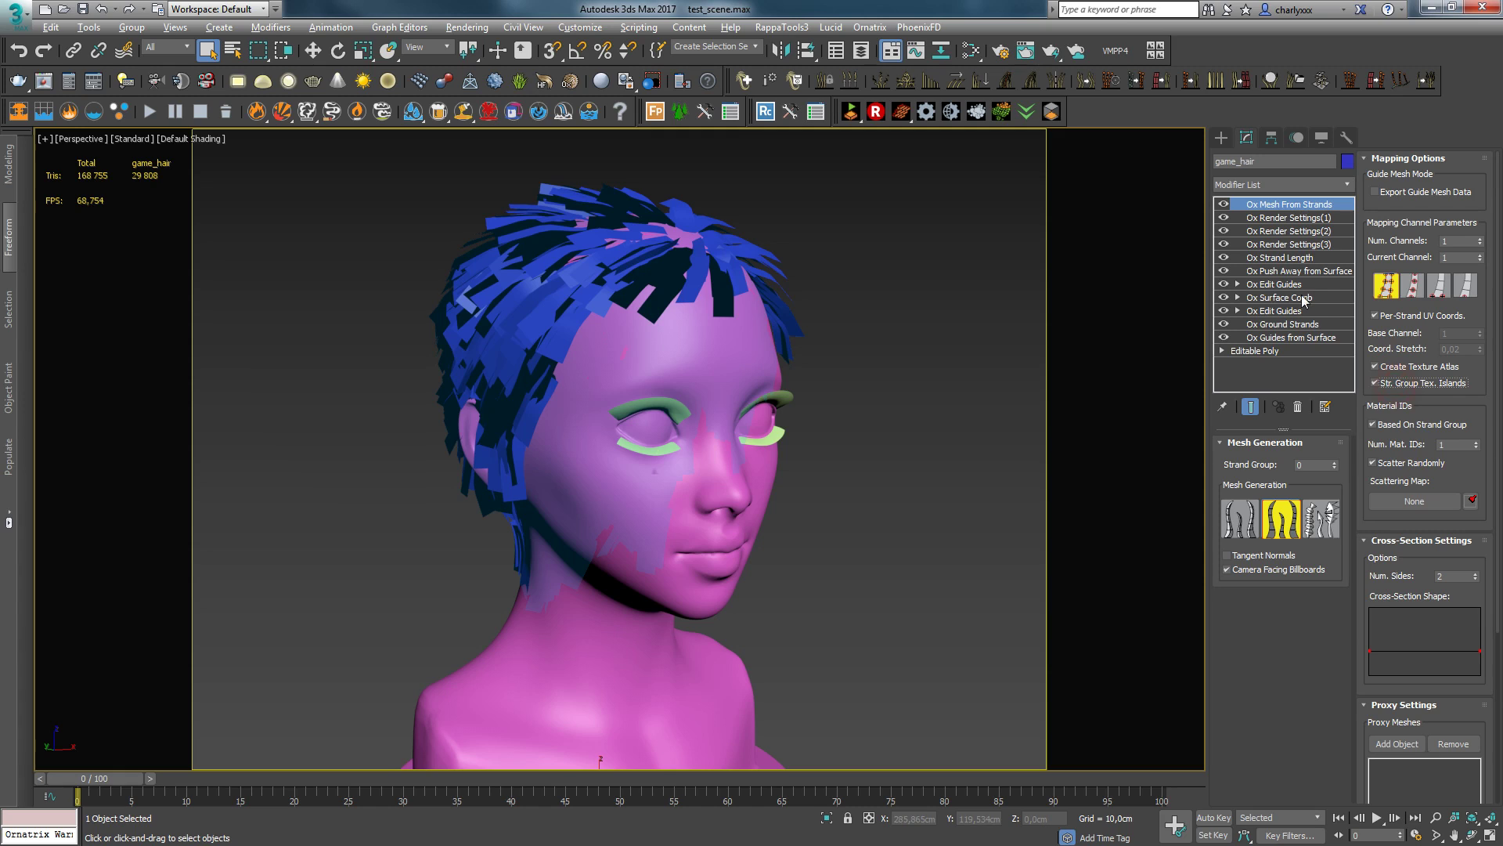
right_click(844, 253)
click(675, 444)
click(1270, 249)
click(1424, 180)
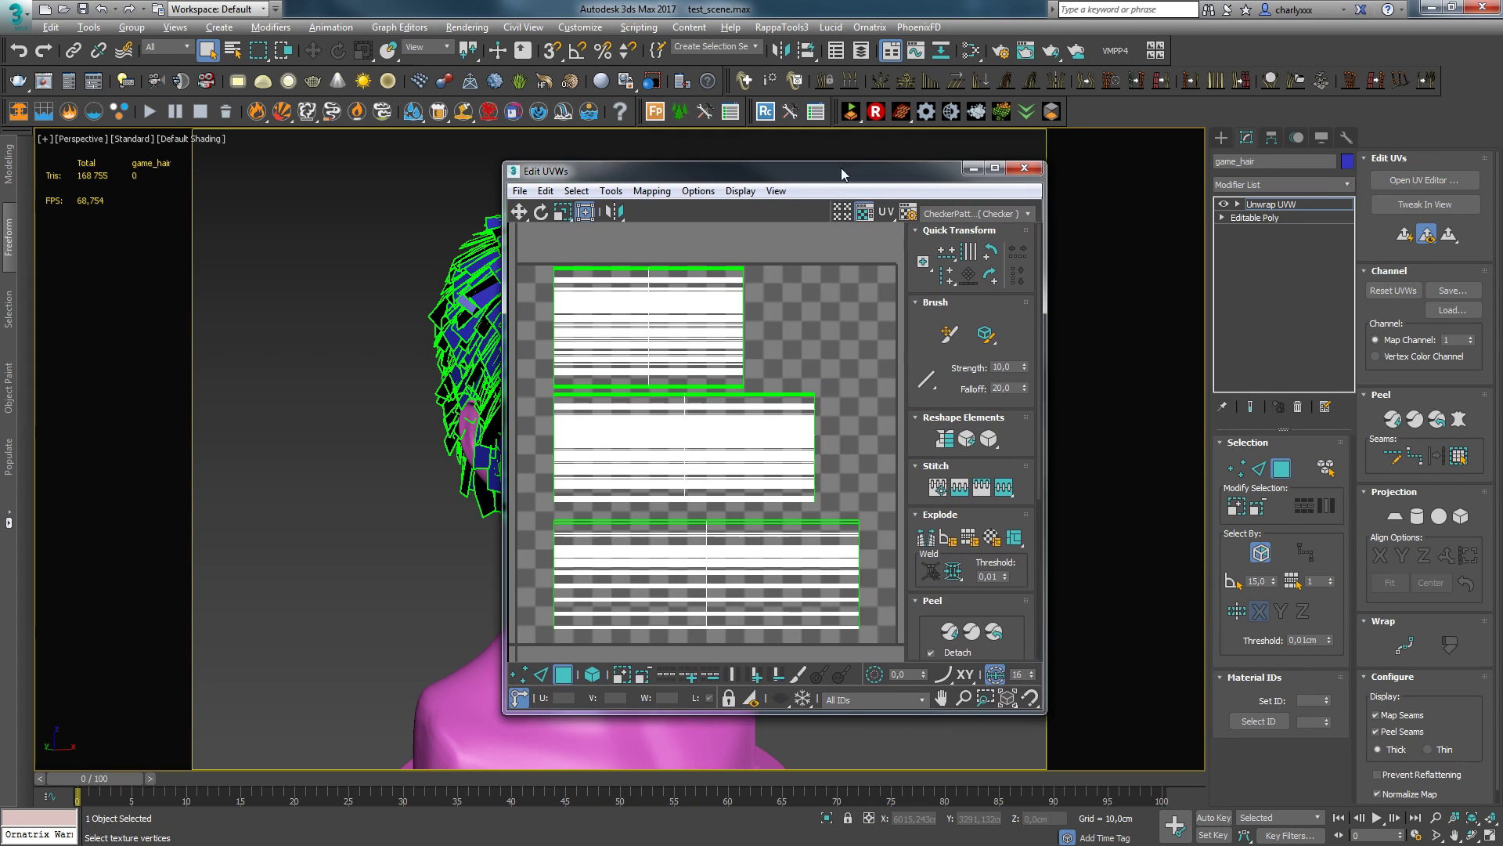
scroll(744, 352, up, 3)
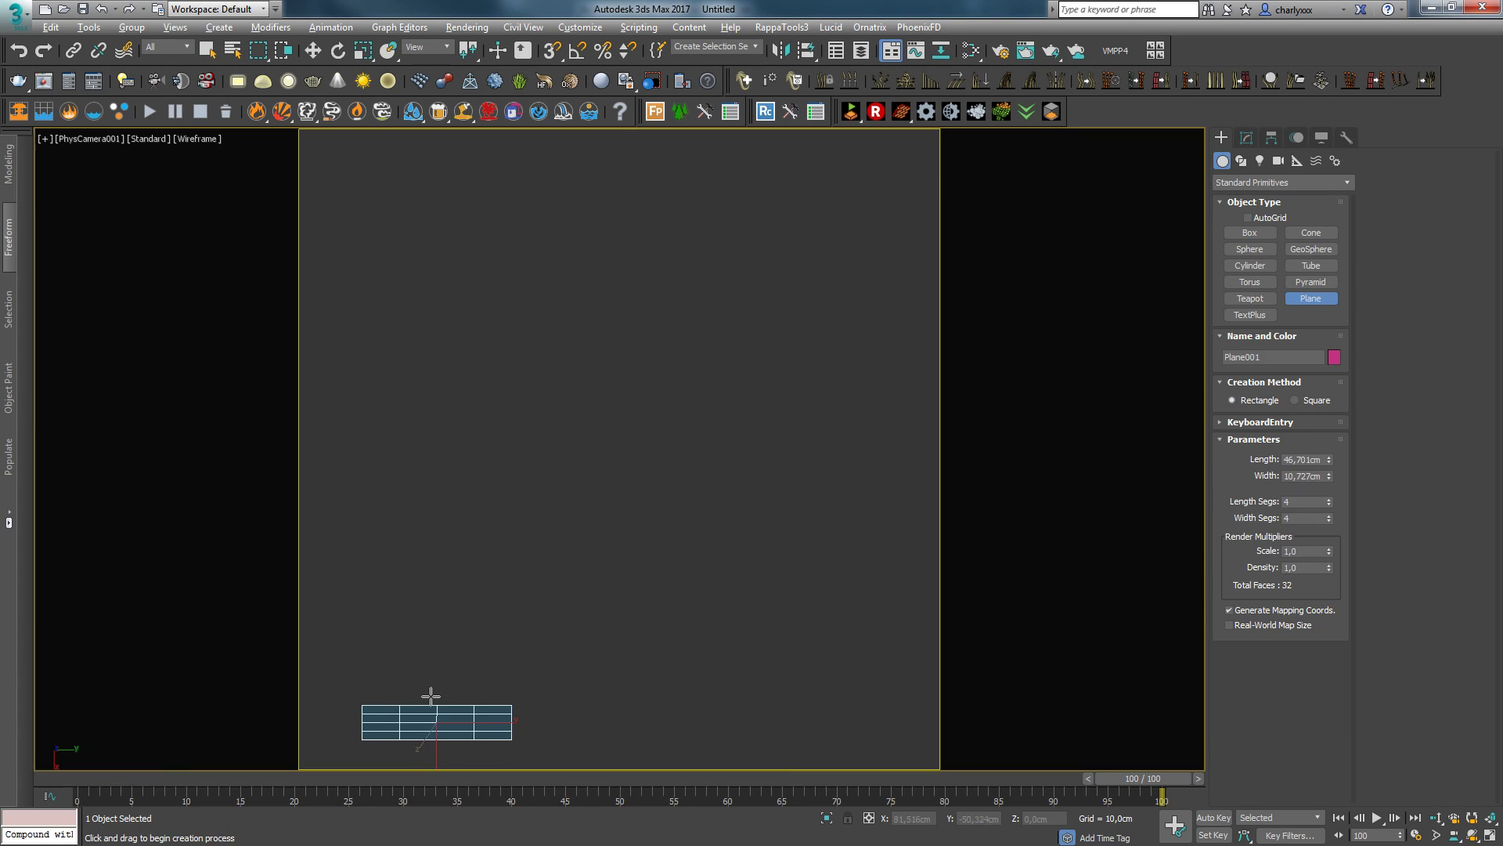
Step: Rotate the plane 90° on Y with Angle Snap so it stands upright
key(p)
key(e)
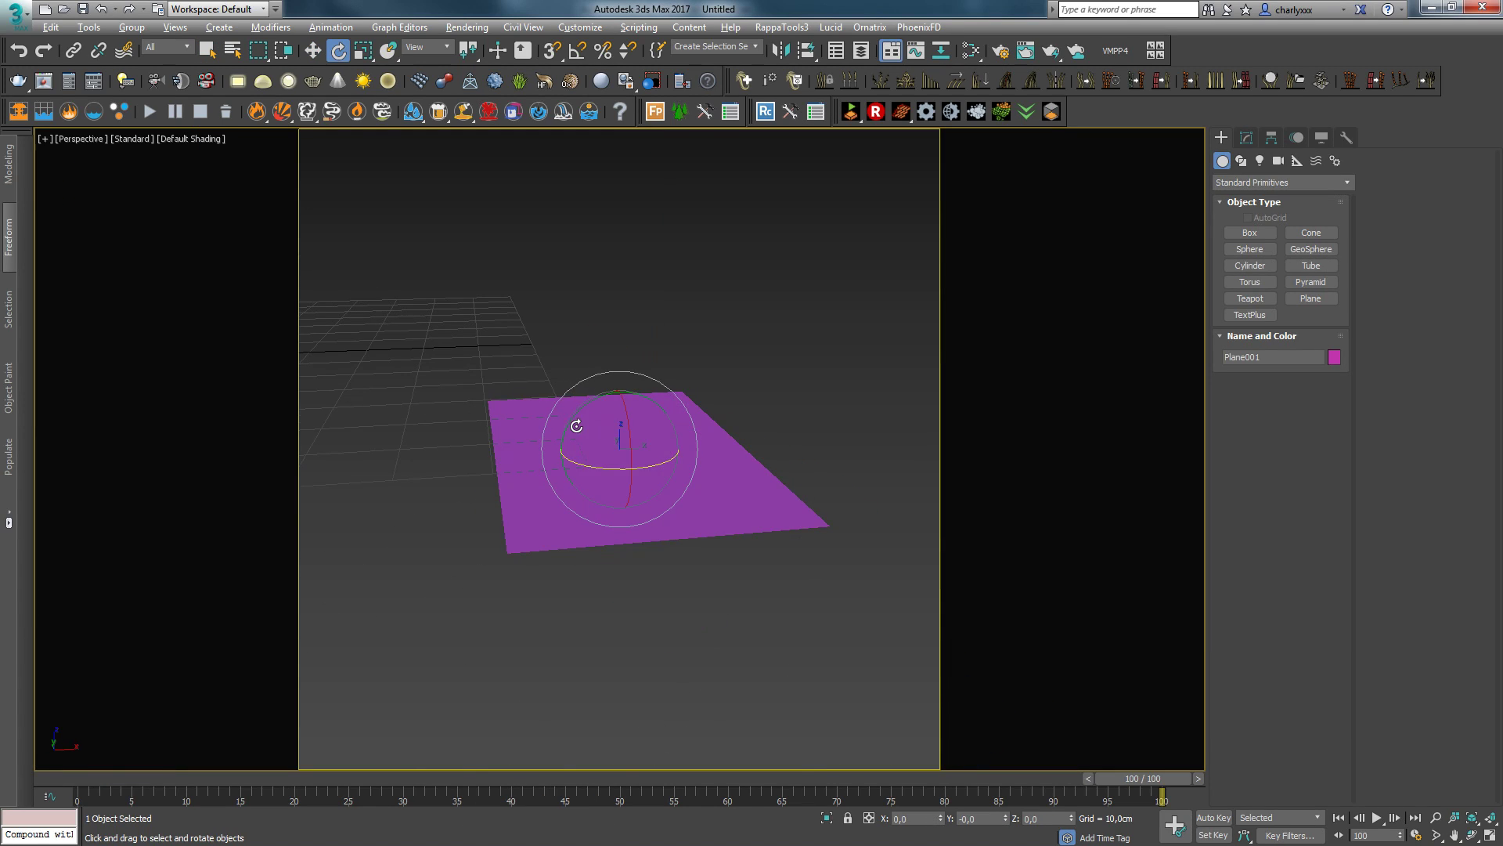
key(a)
drag(646, 410, 566, 531)
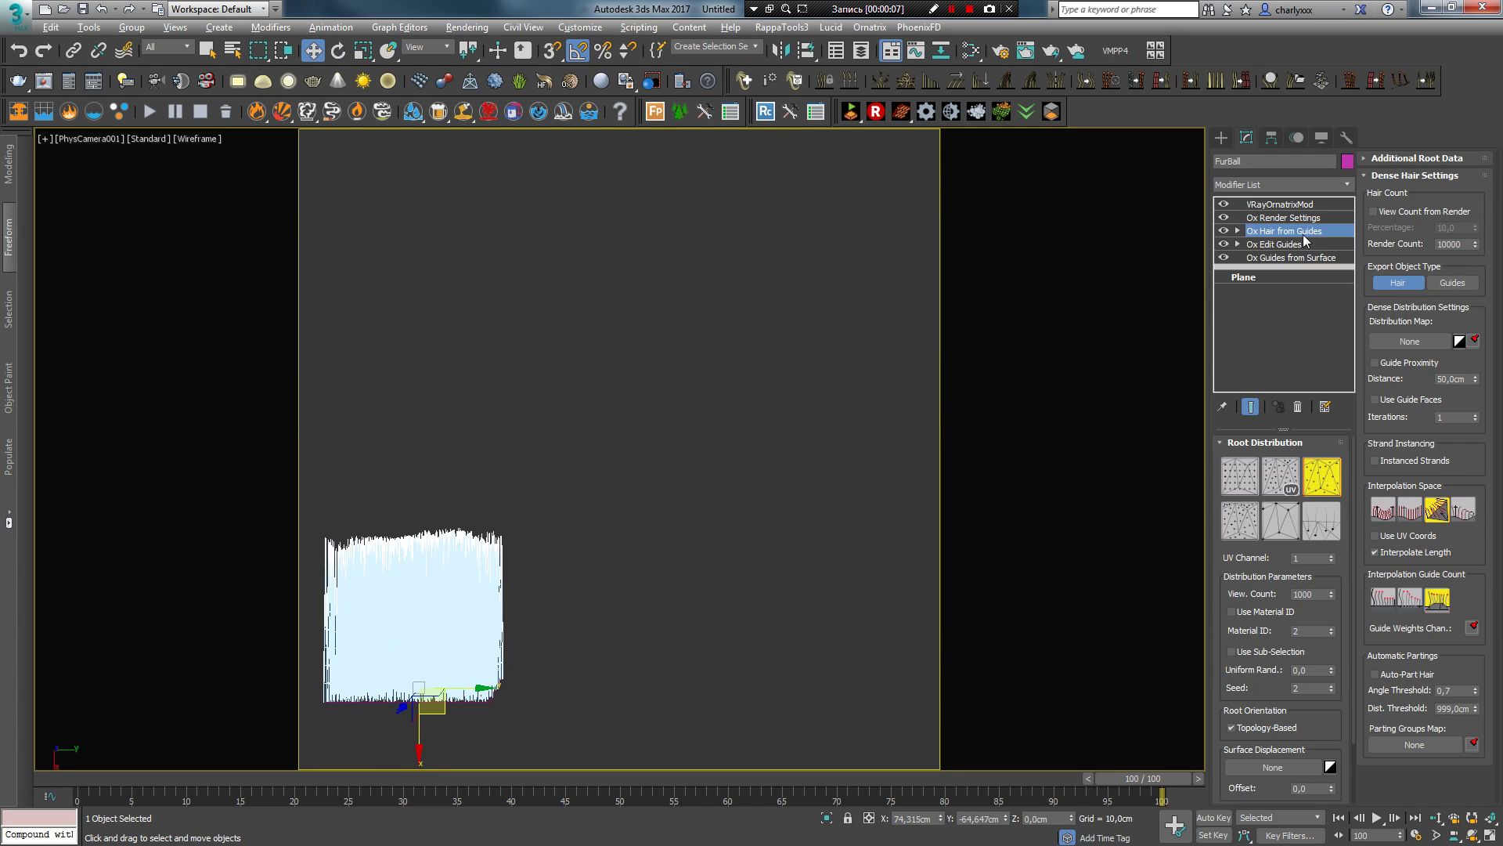
Step: Brush some of FurBall's guides into sideways bends with Ox Edit Guides
click(1303, 244)
click(701, 587)
click(465, 634)
click(1276, 230)
click(1301, 467)
mouse_move(574, 627)
mouse_down()
mouse_move(357, 618)
mouse_move(469, 631)
mouse_move(472, 571)
mouse_move(520, 574)
mouse_move(472, 541)
mouse_move(530, 590)
mouse_move(506, 510)
mouse_move(454, 587)
mouse_move(579, 542)
mouse_up()
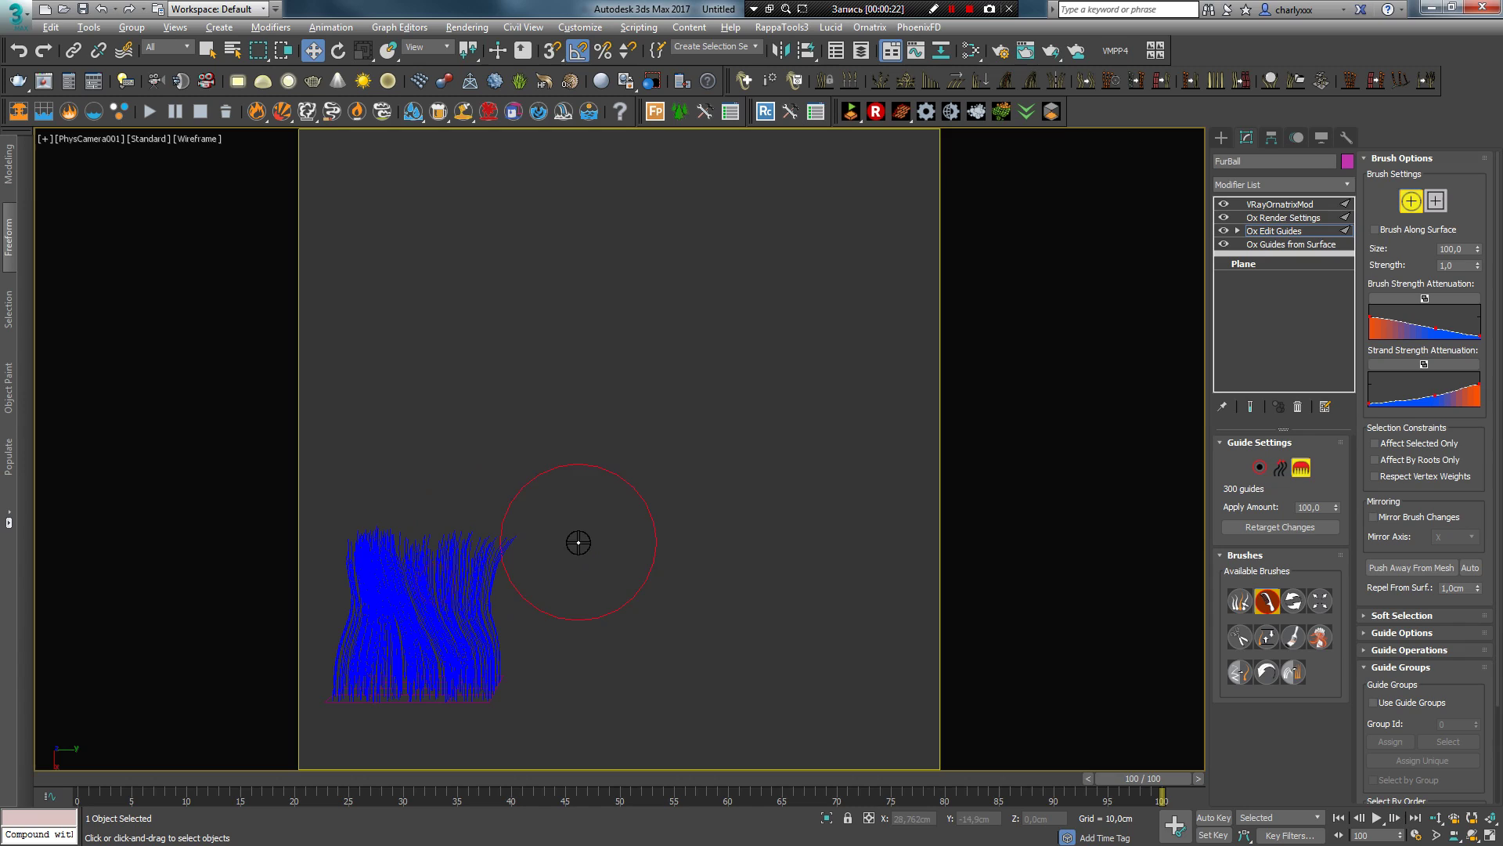
Step: Plant new guides on the right side of FurBall and select them
click(1255, 469)
drag(433, 502, 567, 645)
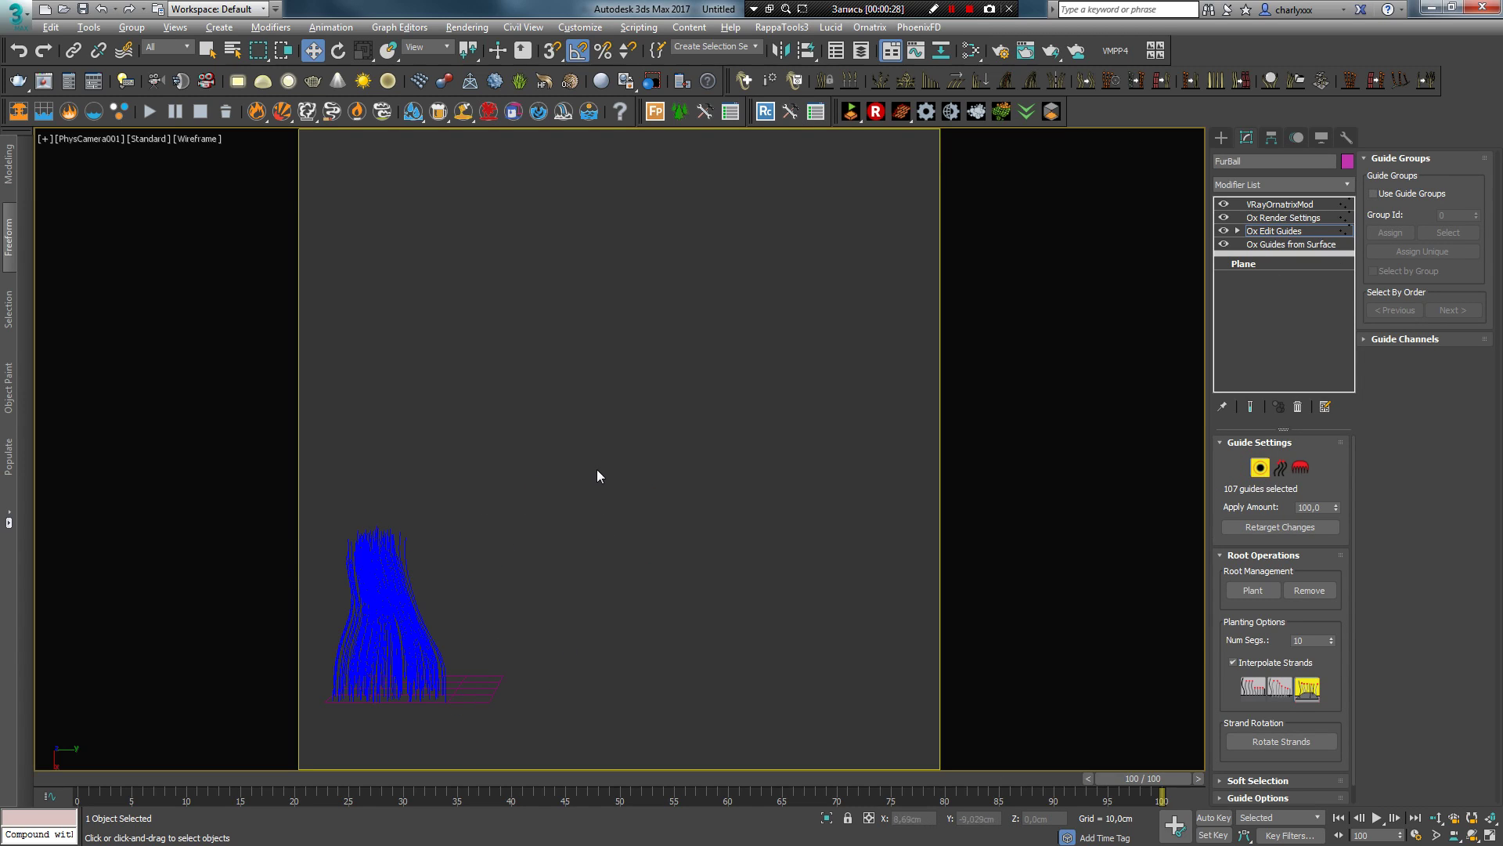
click(1252, 591)
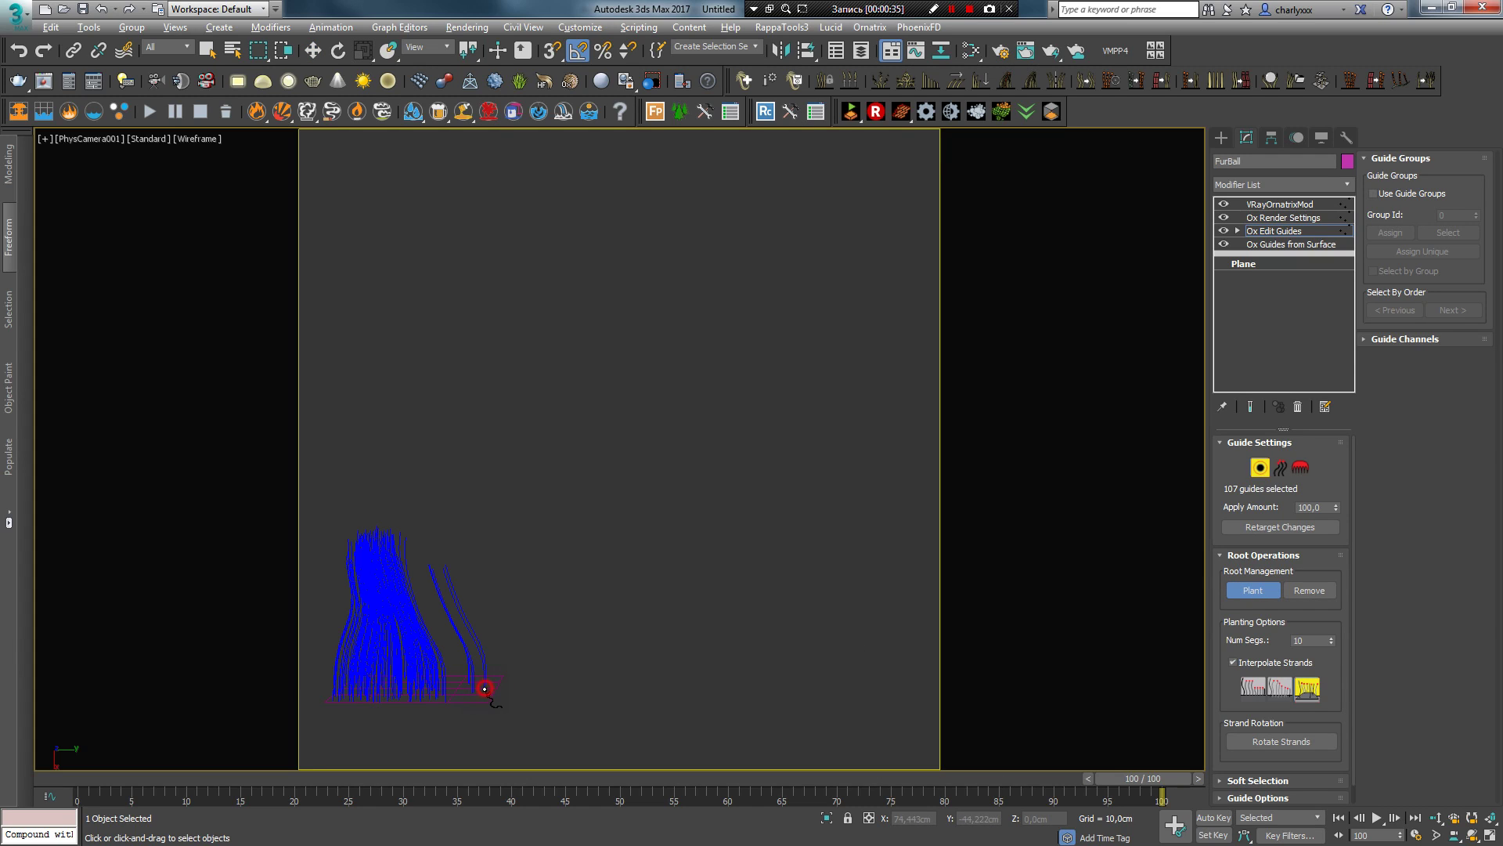
key(w)
drag(459, 586, 501, 681)
Step: Brush the selected new guides rightward into an upward curve
click(1300, 468)
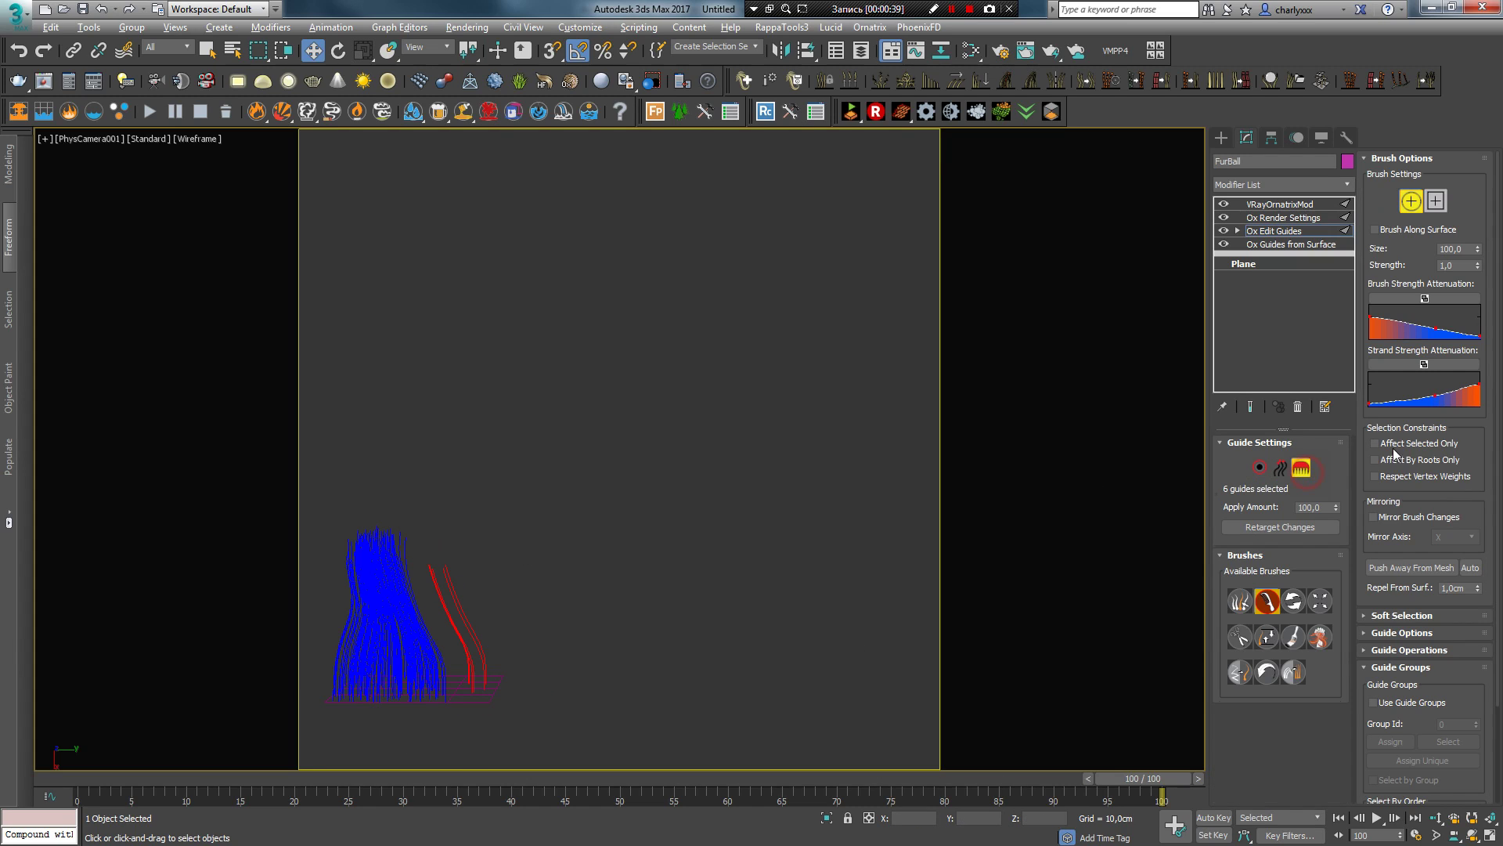
drag(403, 606, 699, 538)
mouse_move(496, 639)
mouse_down()
mouse_move(463, 631)
mouse_move(619, 521)
mouse_up()
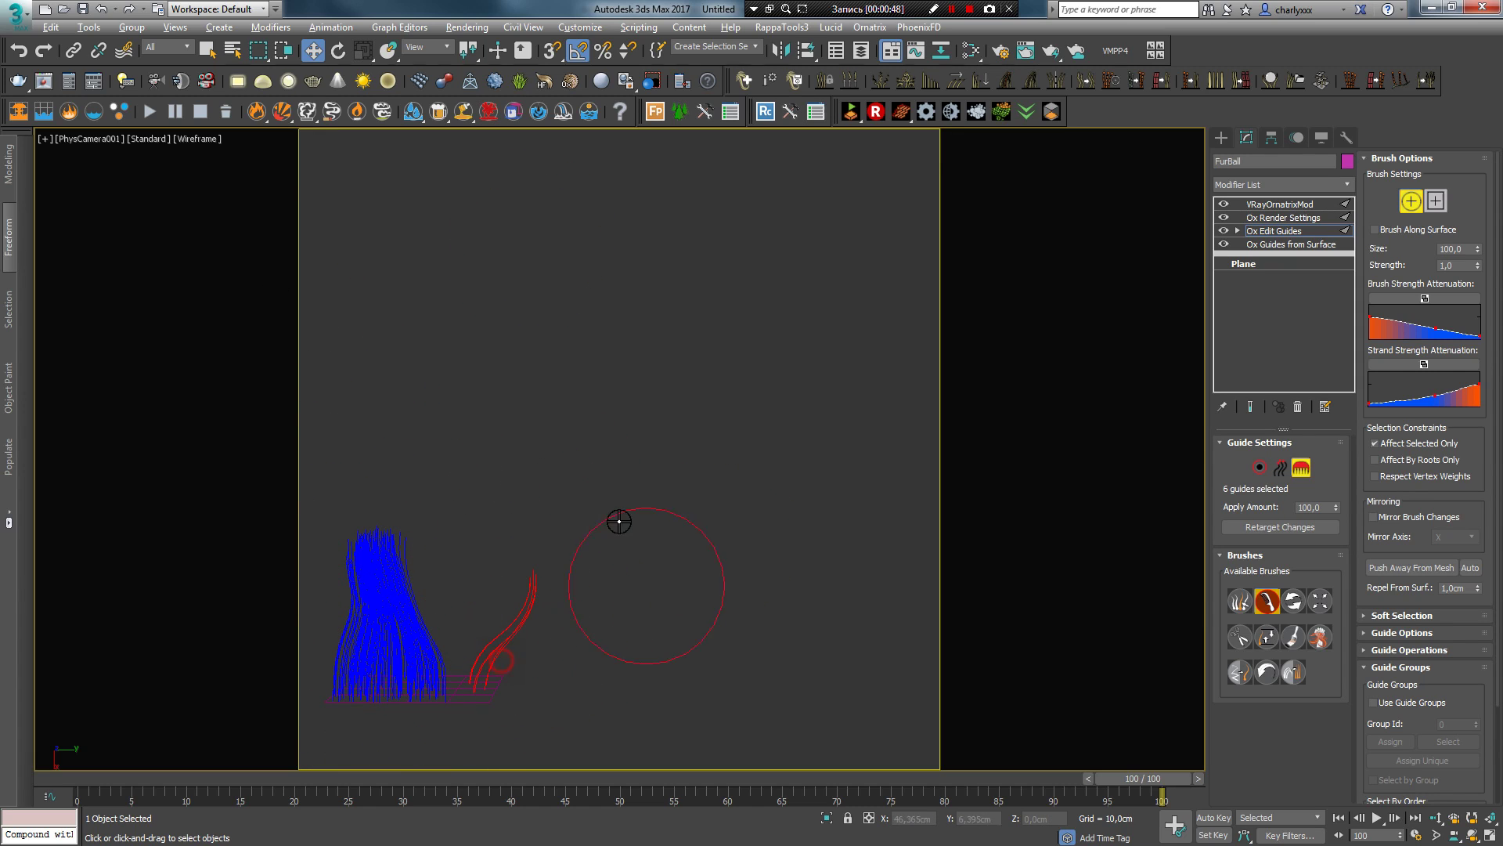
click(1302, 468)
Step: Draw a tall curved Line spline rising from the fur base
click(219, 28)
click(109, 210)
click(451, 675)
drag(446, 477, 462, 439)
drag(520, 303, 509, 274)
click(473, 227)
right_click(473, 227)
right_click(559, 525)
Step: Import the drawn spline into FurBall's Ox Edit Guides as a tall guide
click(391, 610)
click(1246, 137)
click(1273, 231)
click(1279, 608)
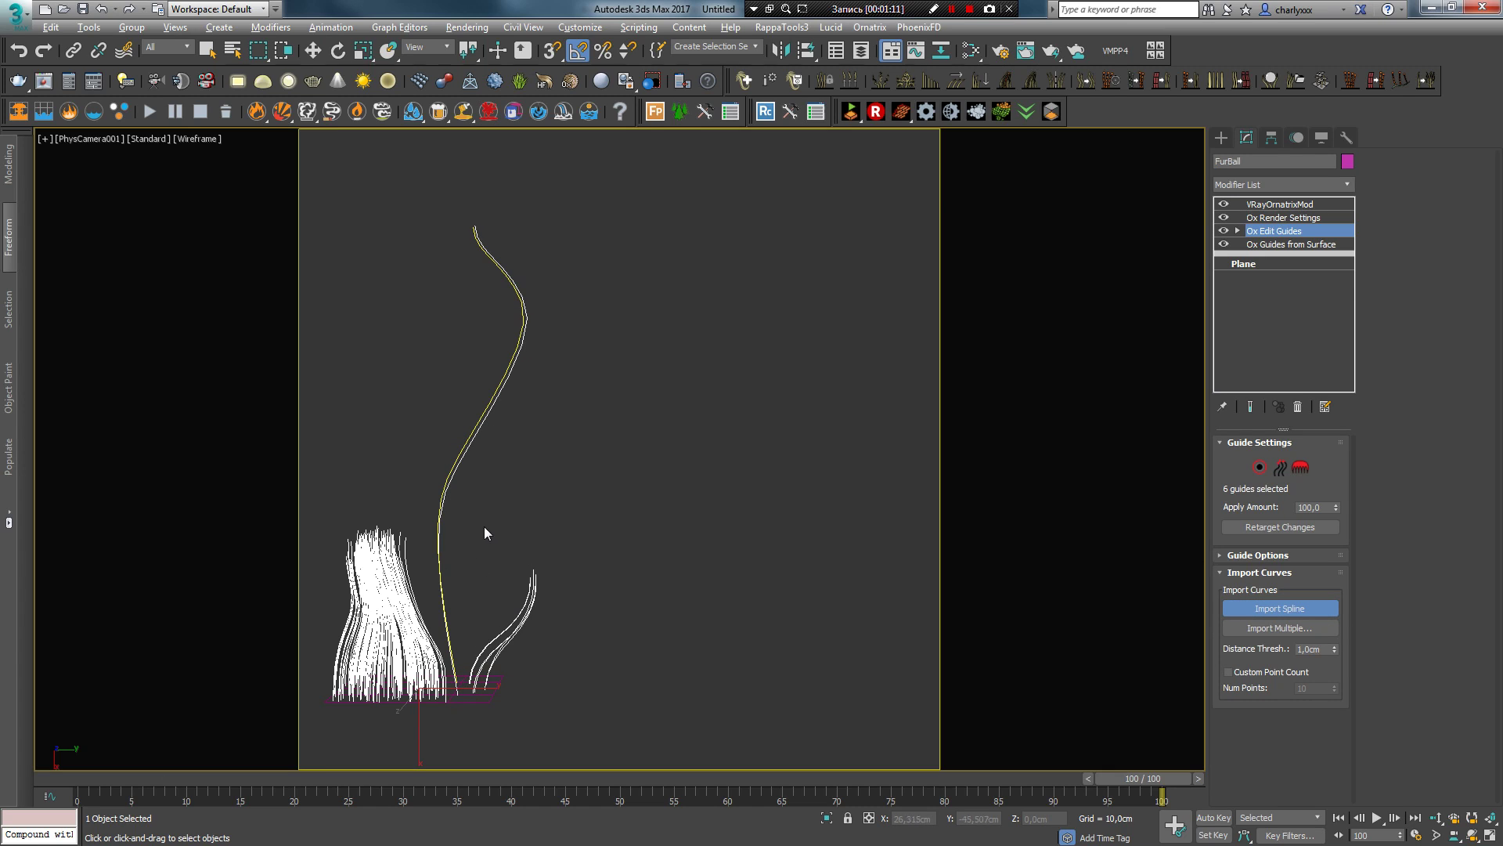
click(460, 448)
click(668, 467)
key(ctrl+z)
key(ctrl+y)
key(ctrl+z)
Step: Select the tall imported guide and assign all other guides to a separate guide group
click(1258, 467)
click(498, 376)
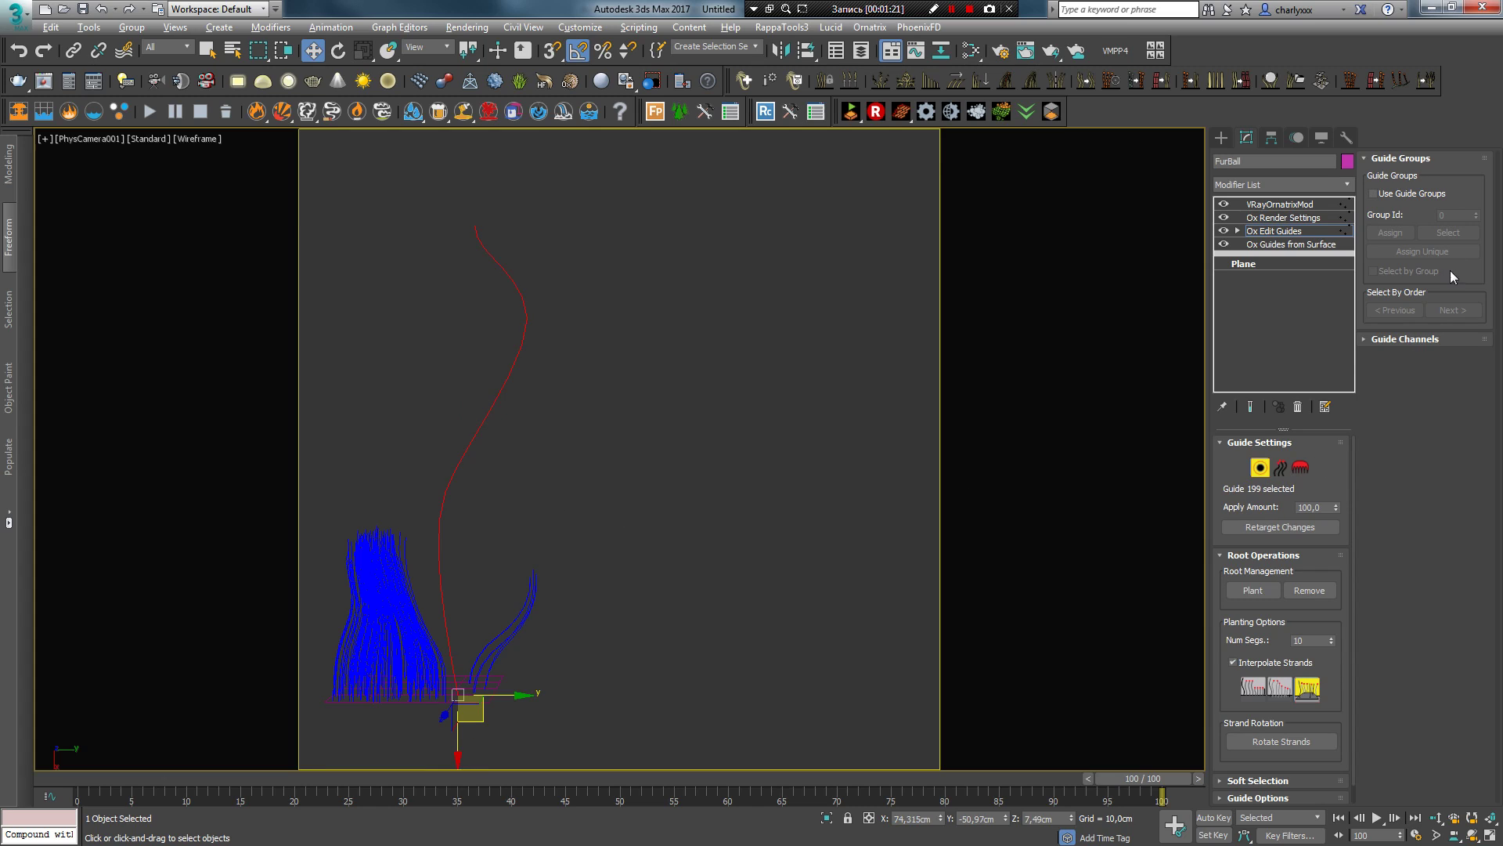
click(1378, 193)
key(ctrl+a)
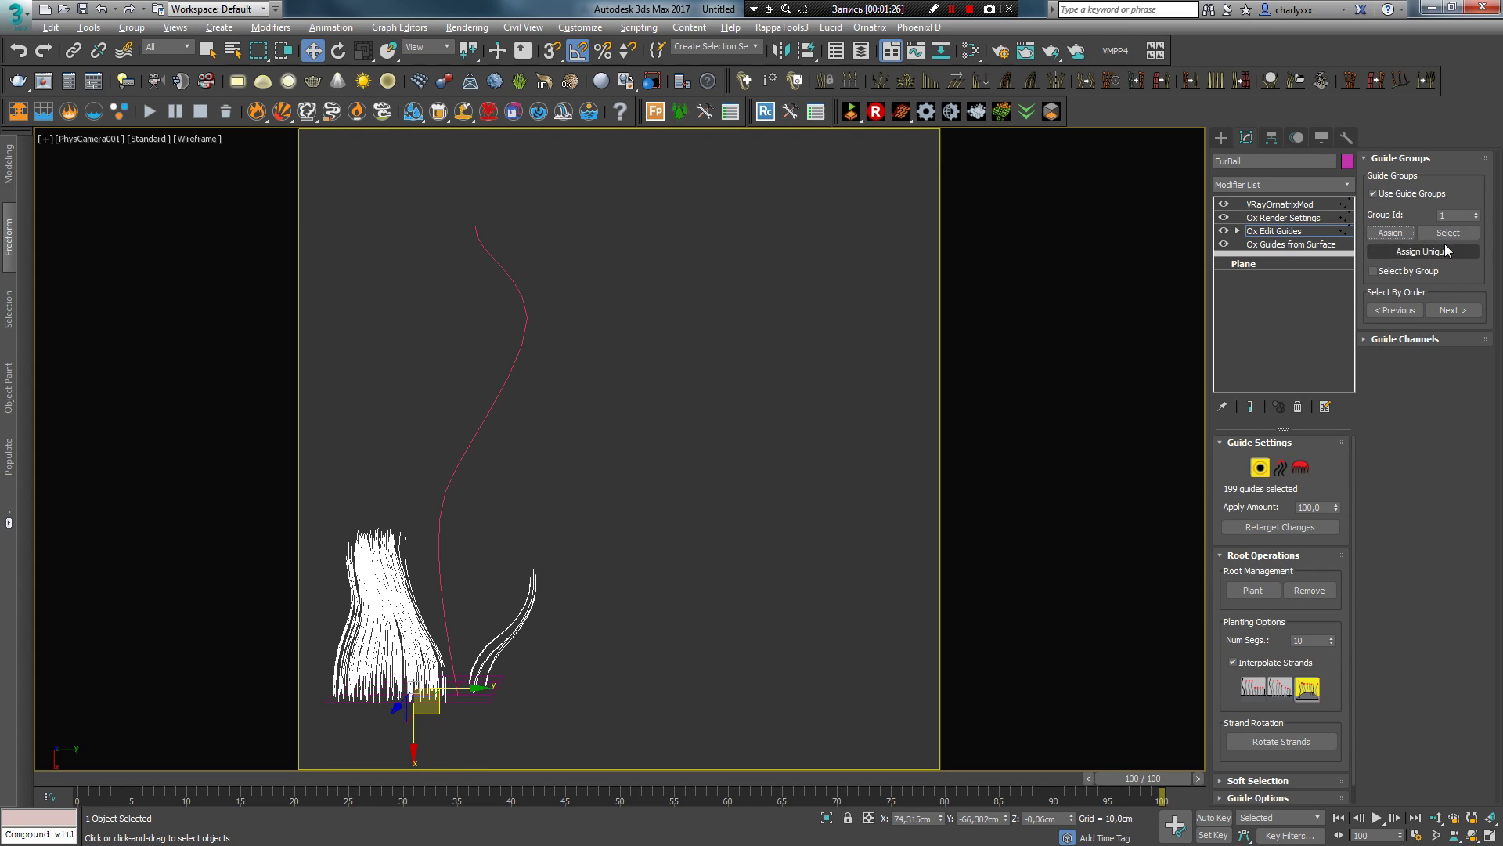
click(1393, 235)
click(1280, 203)
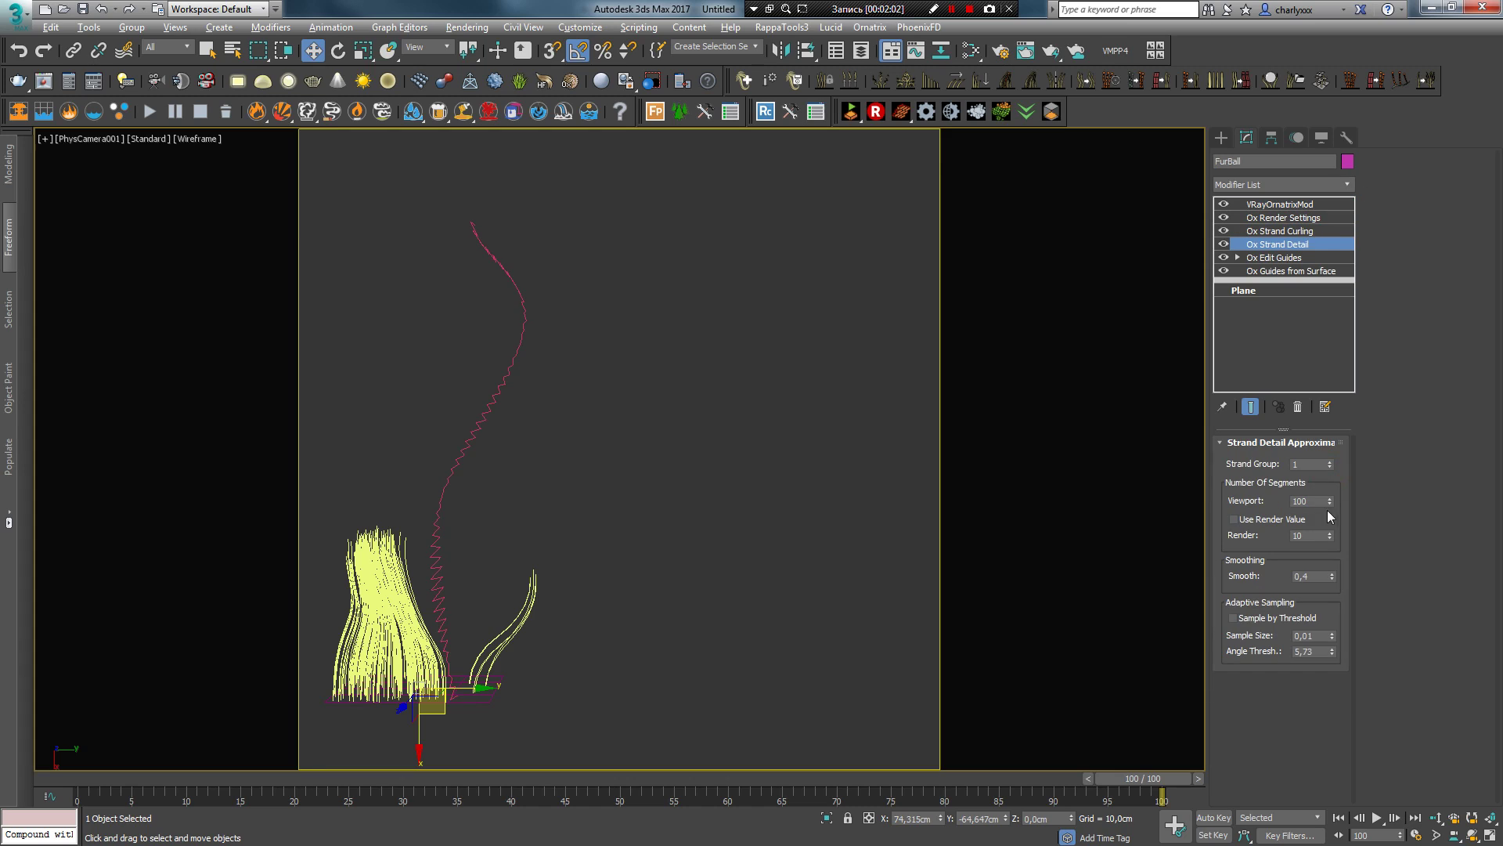
Step: Lower viewport strand segments to 66 and increase the strand curling magnitude
drag(1330, 502, 1340, 520)
click(1302, 234)
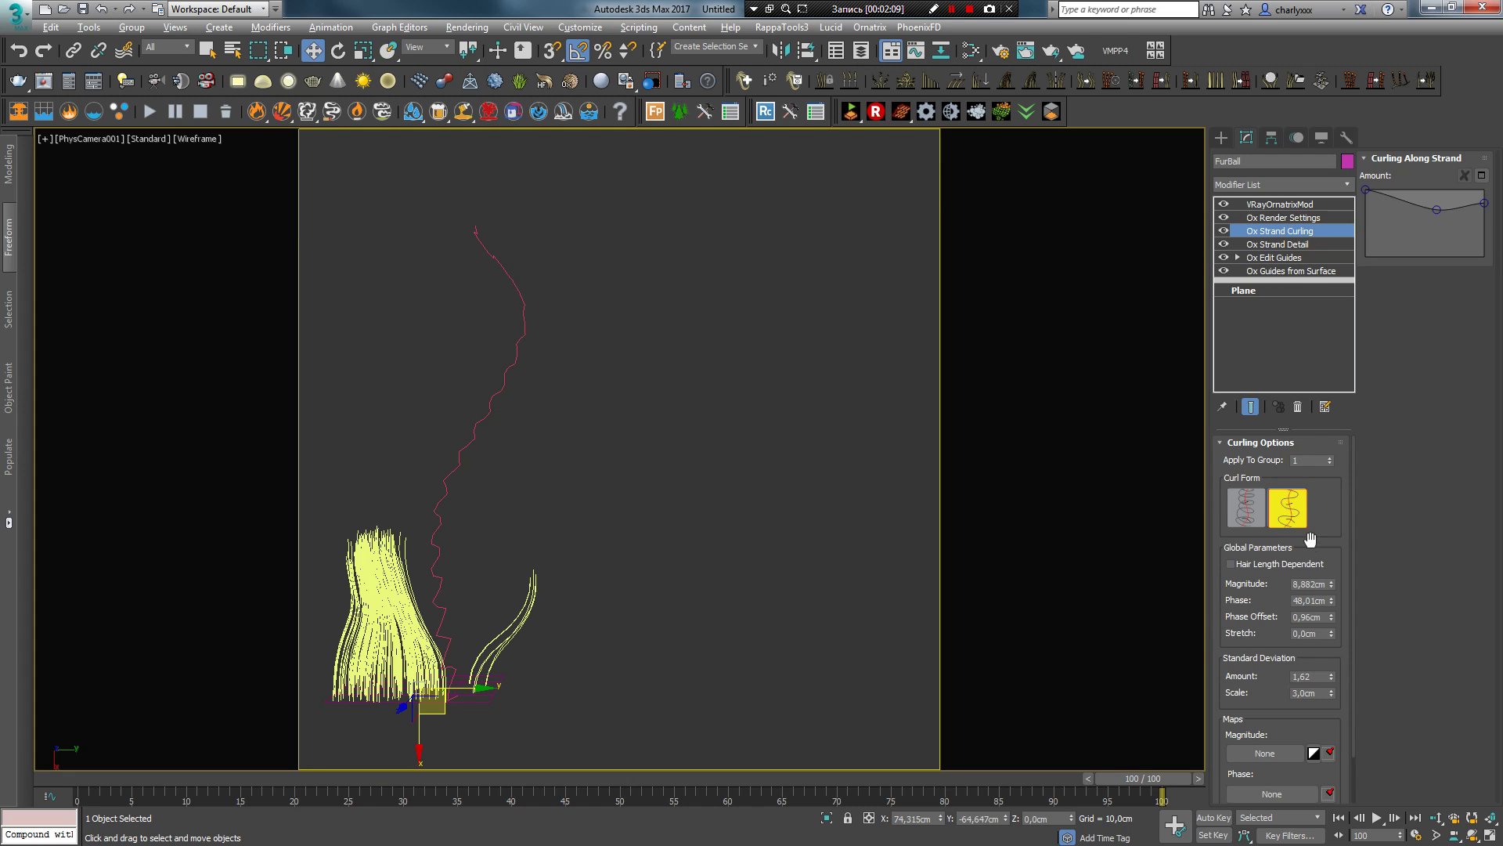
mouse_move(1331, 583)
mouse_down()
mouse_move(1331, 602)
mouse_move(1343, 585)
mouse_up()
drag(1347, 312, 1348, 356)
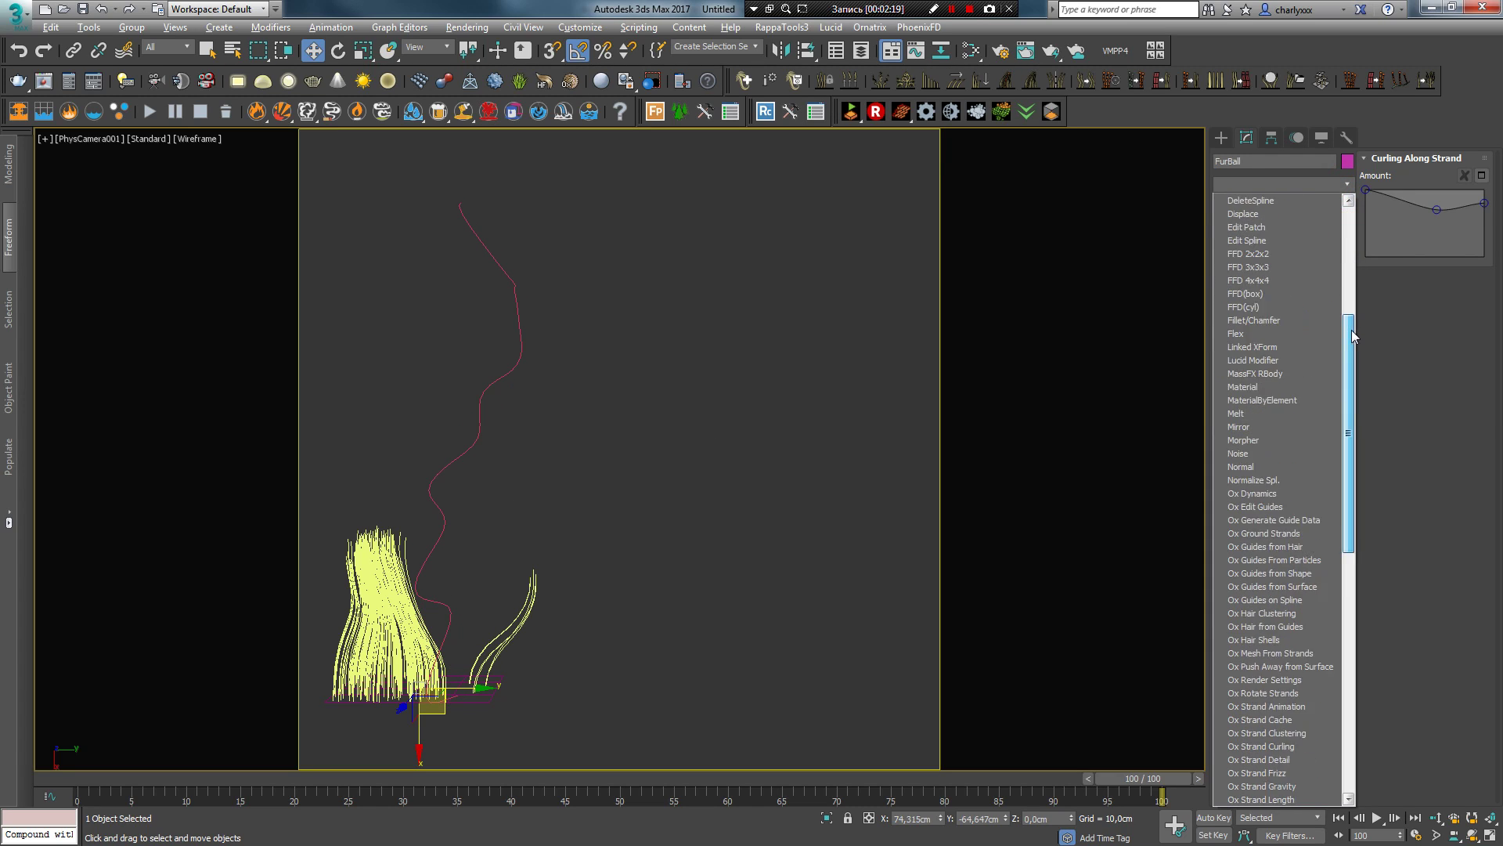
Step: Add Ox Strand Multiplier with Strand Group 1 and Copies Count 18
click(1288, 747)
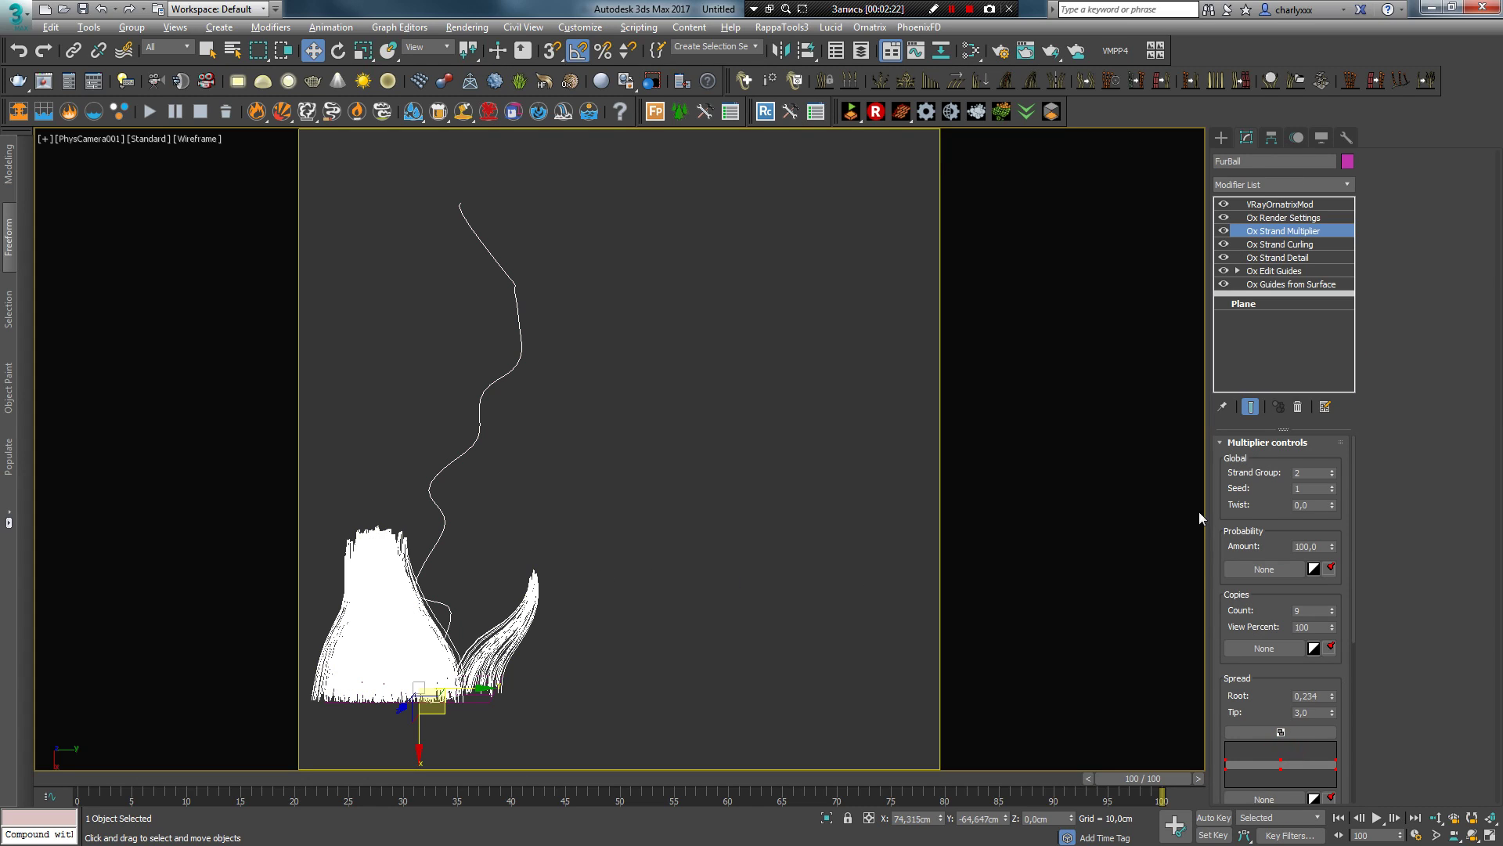
click(1331, 476)
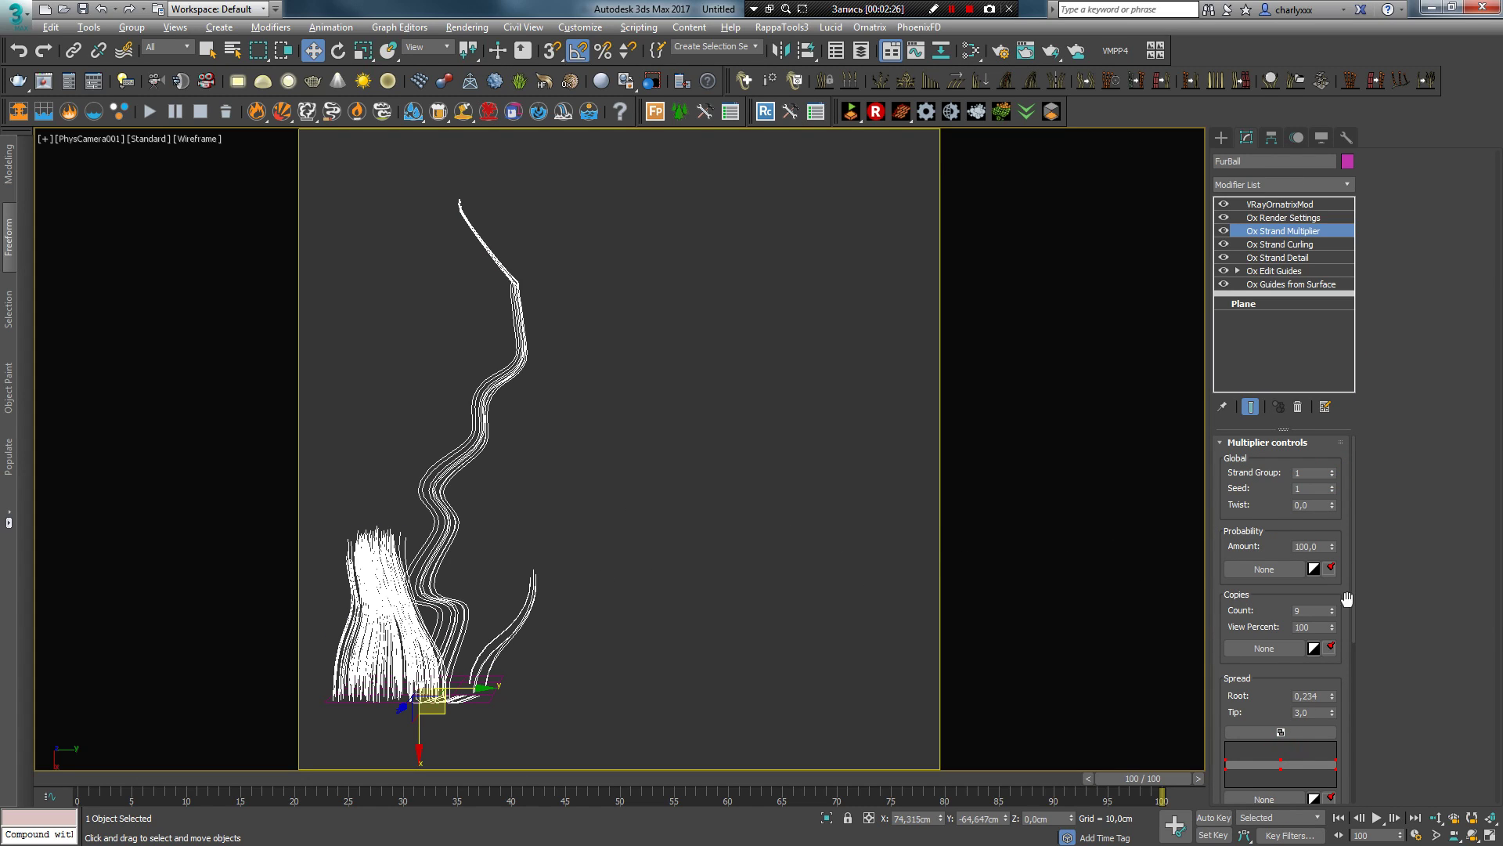
drag(1331, 610, 1331, 601)
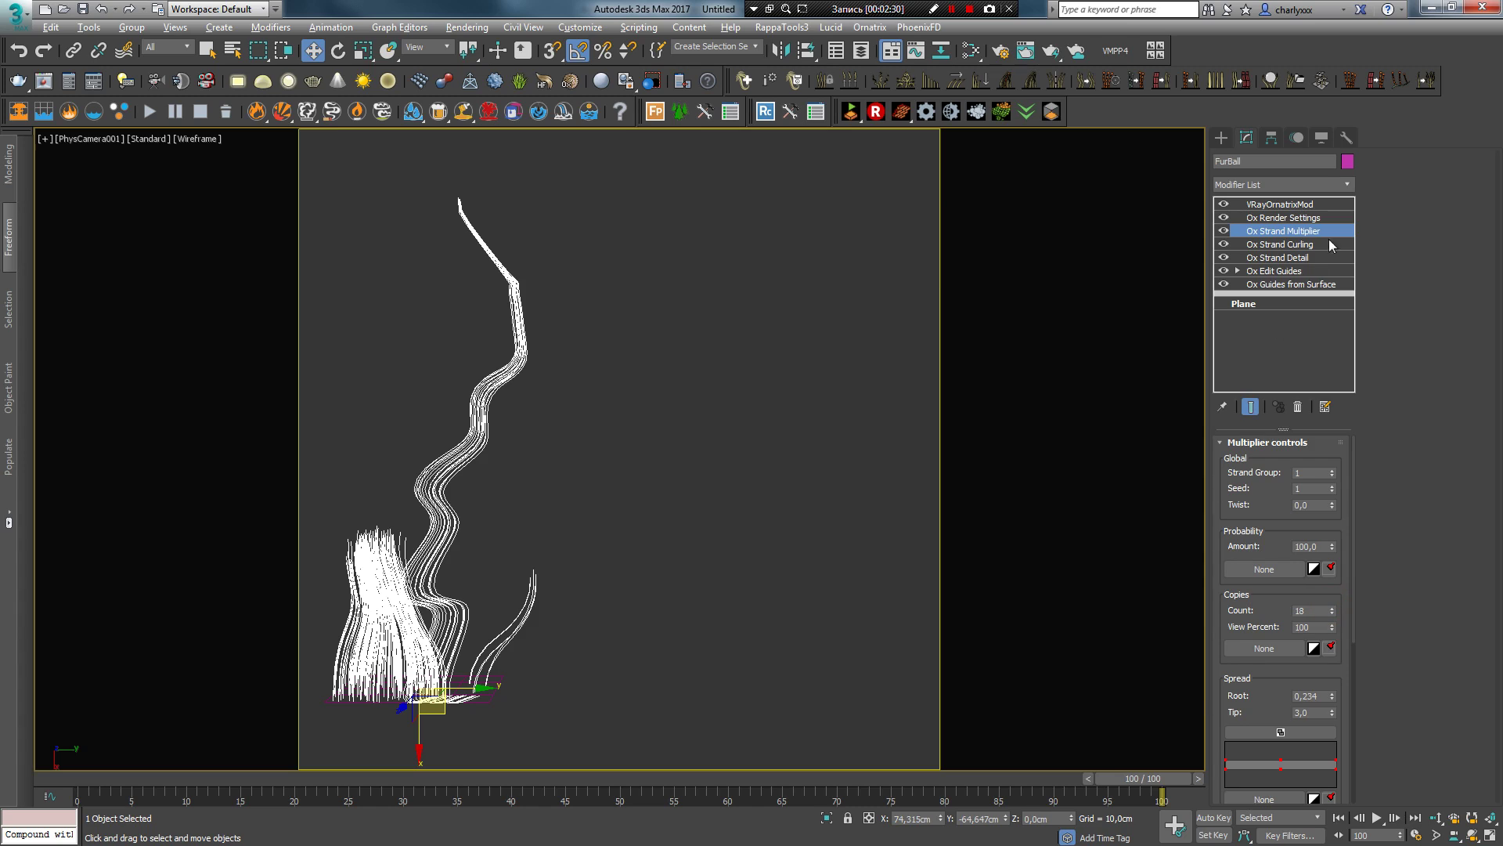
click(575, 230)
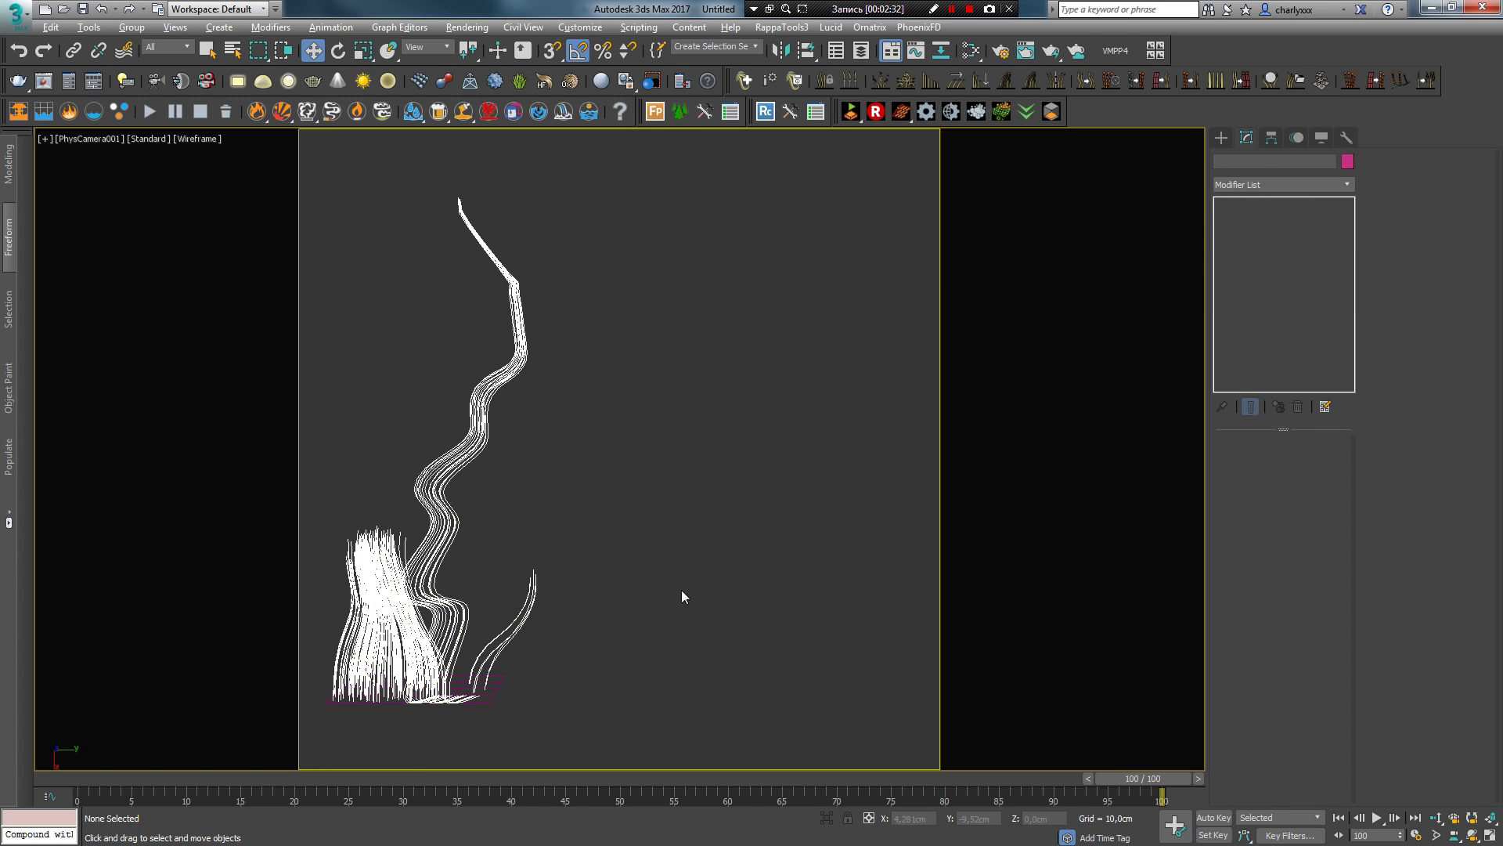
click(465, 678)
Step: Select FurBall and brush its guides into a new curve in Ox Edit Guides
right_click(495, 513)
click(592, 711)
click(495, 407)
click(1278, 271)
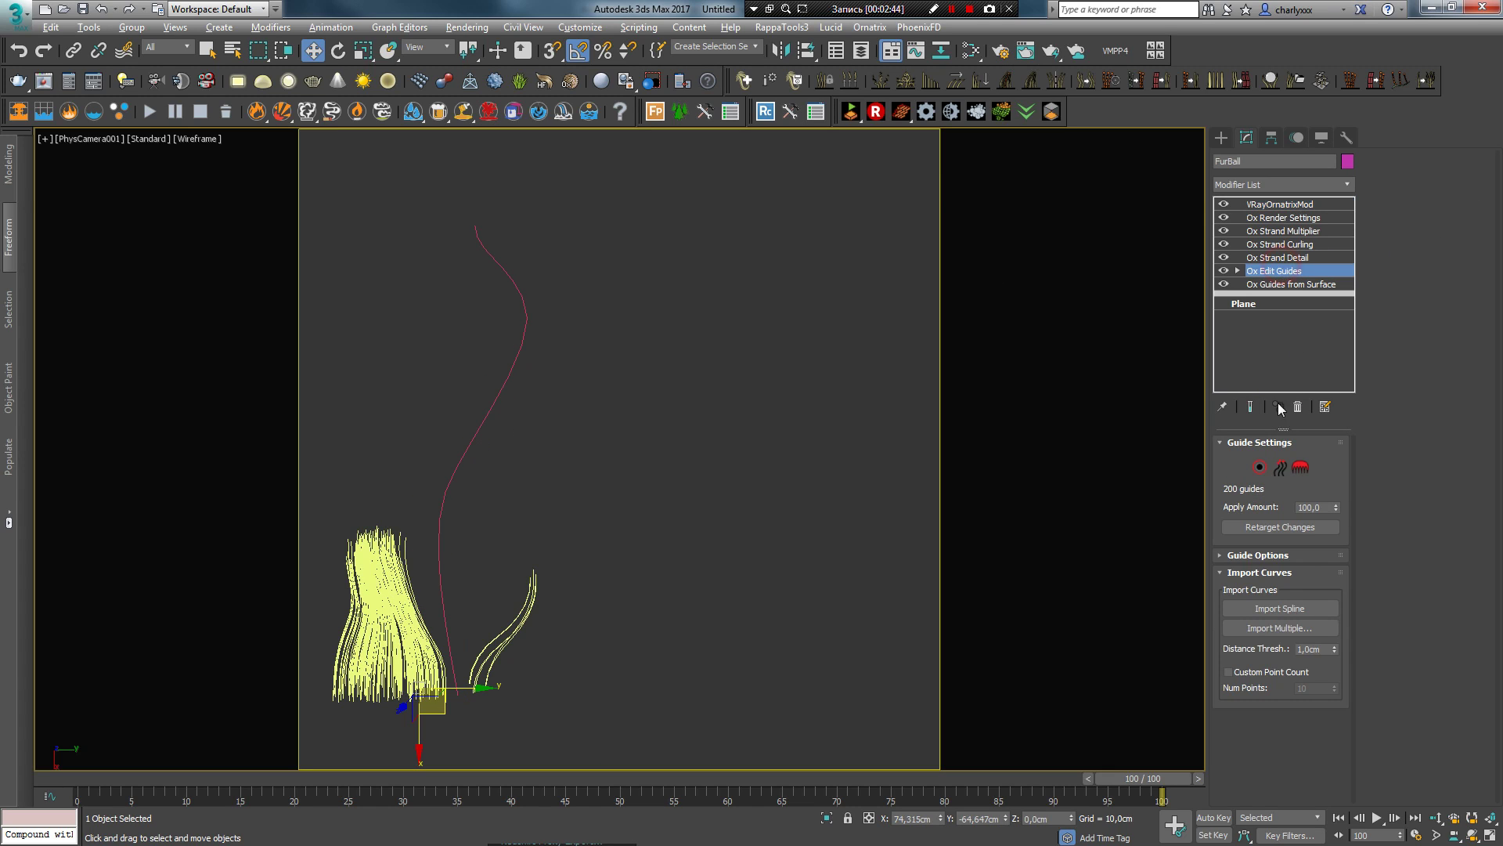
click(1267, 601)
mouse_move(423, 426)
mouse_down()
mouse_move(520, 319)
mouse_move(551, 249)
mouse_up()
Step: With Affect Selected Only, bend the six right-hand guides into a rightward curve
click(504, 670)
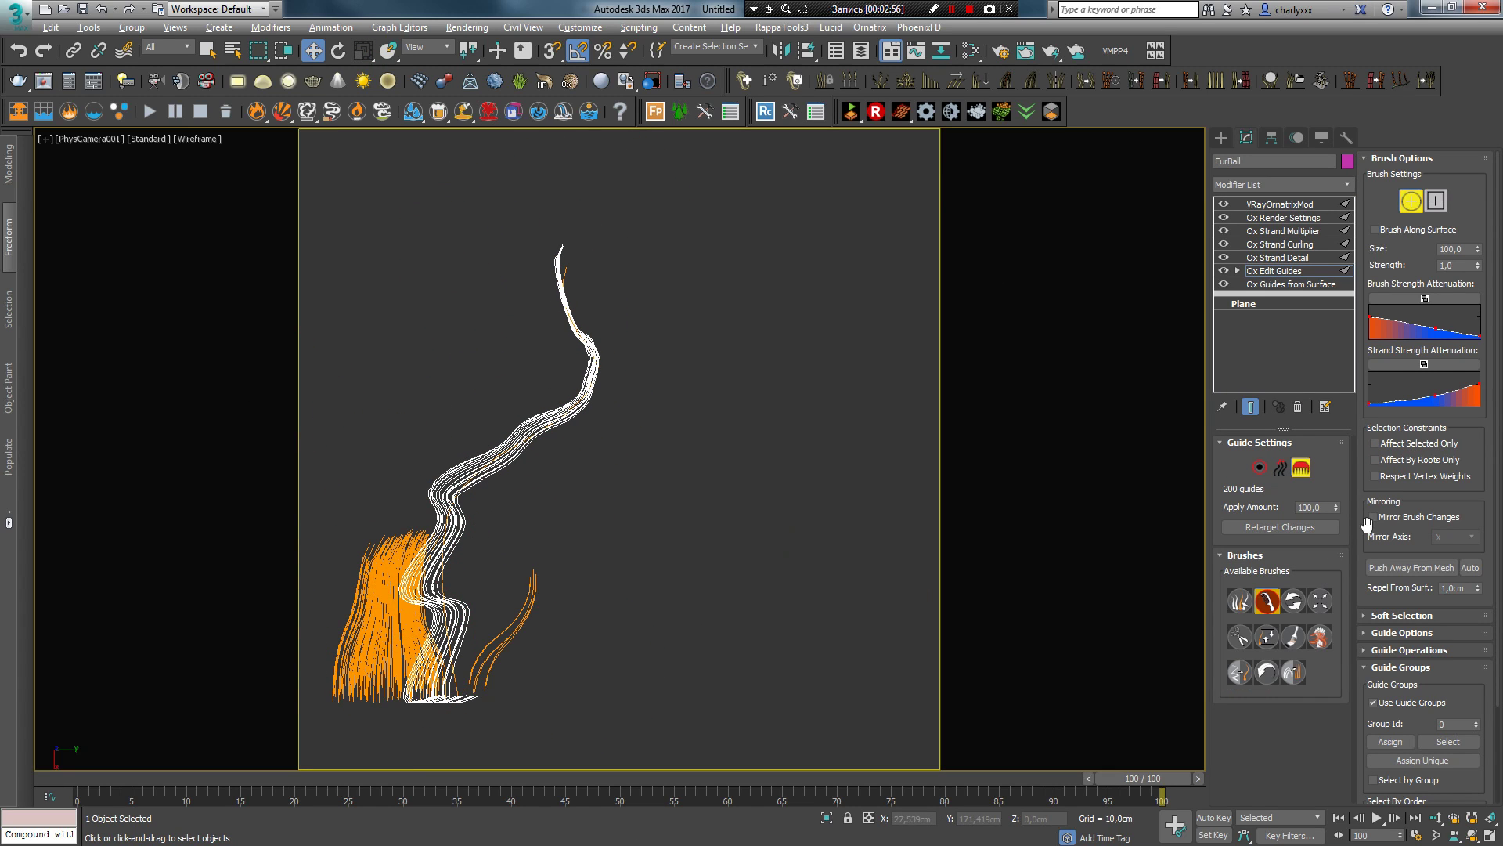
click(1375, 443)
drag(334, 604, 442, 613)
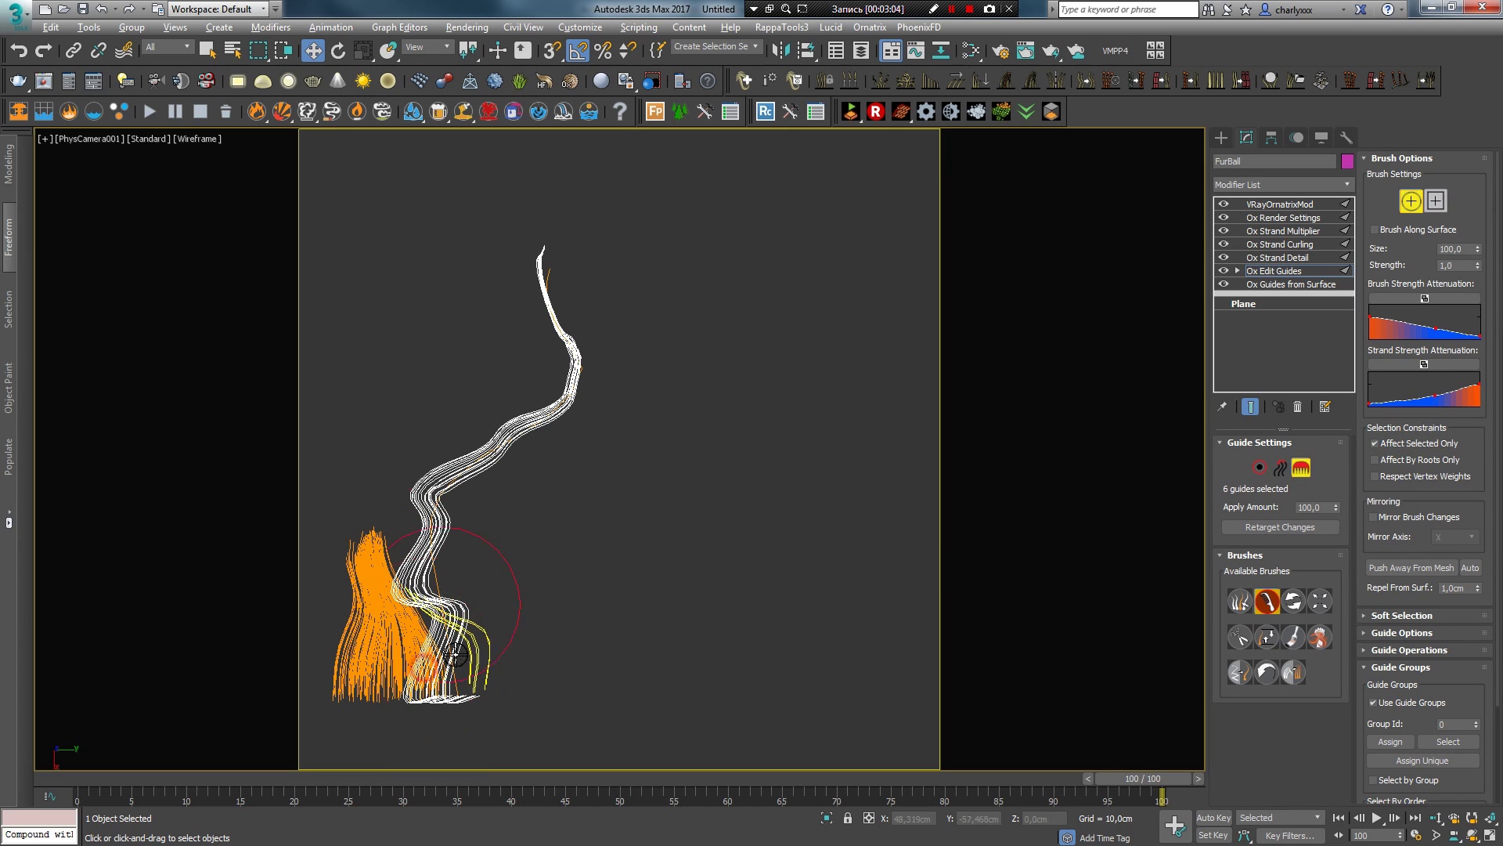
click(754, 530)
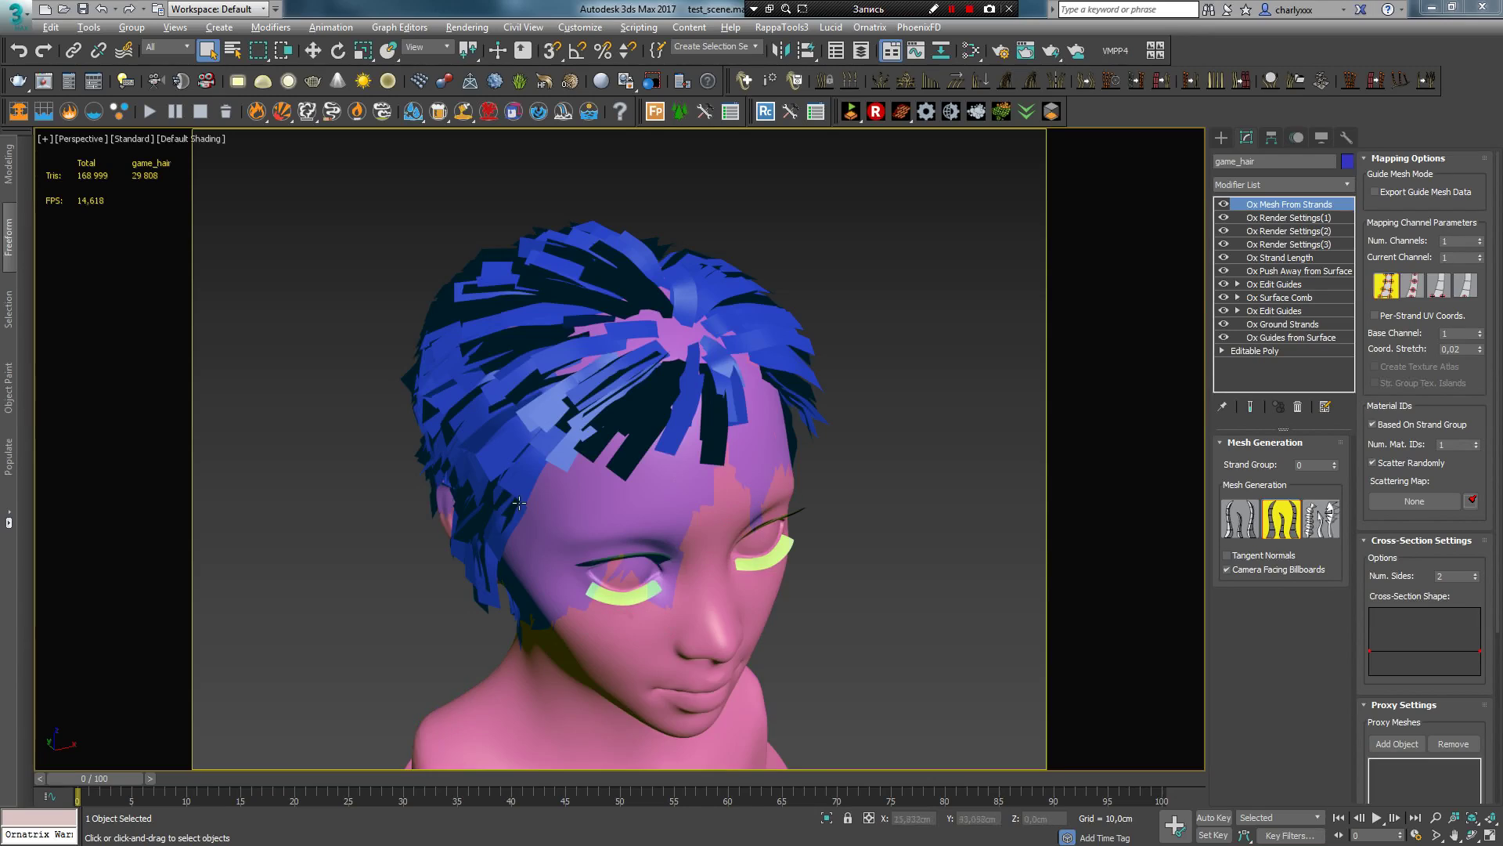
mouse_move(445, 440)
alt+middle_down()
mouse_move(477, 437)
mouse_move(532, 486)
mouse_move(369, 548)
alt+middle_up()
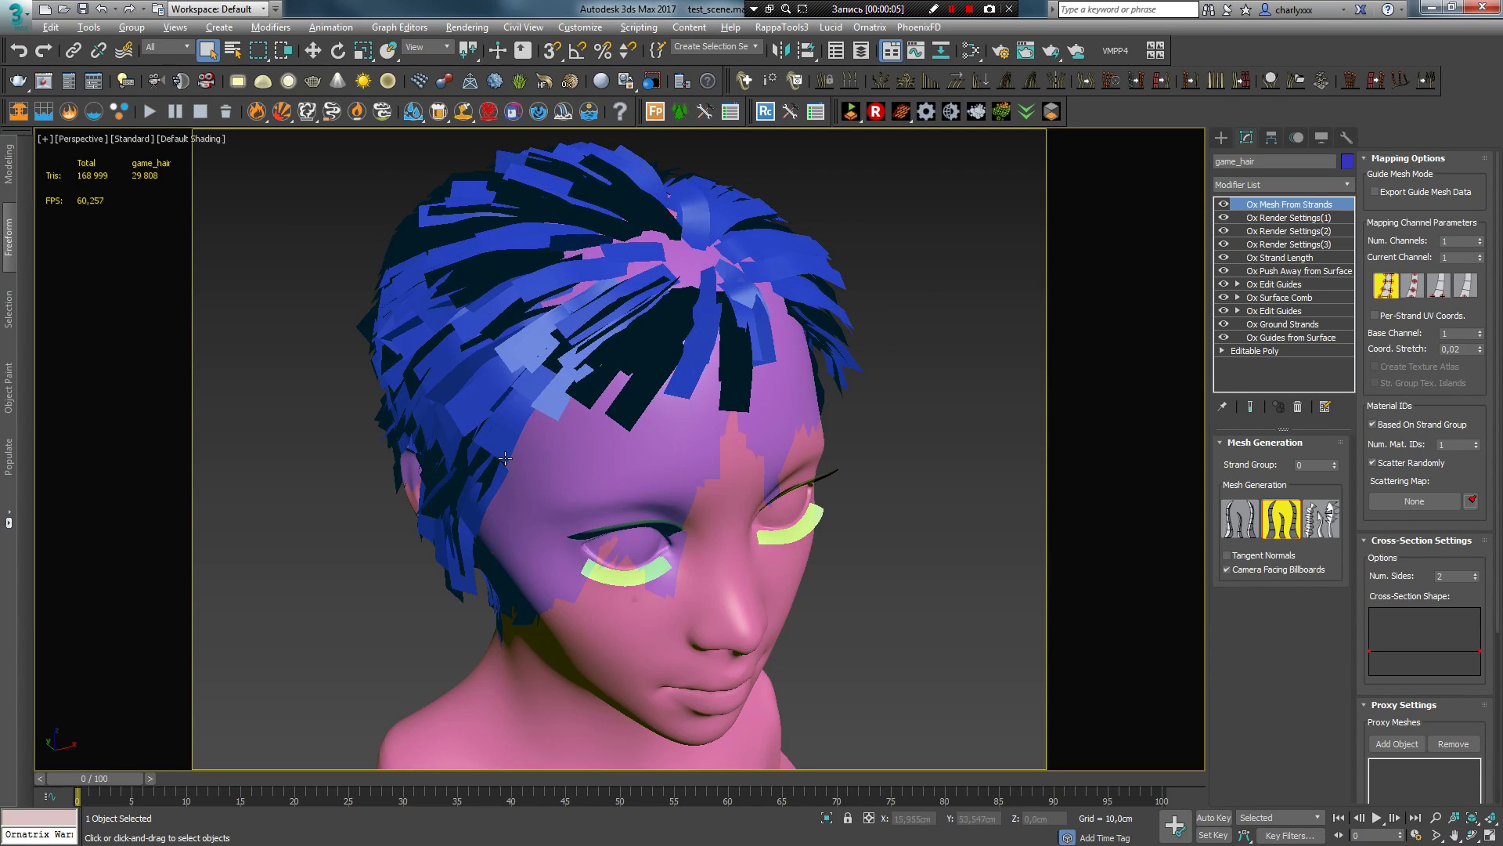
alt+middle_drag(447, 509, 495, 497)
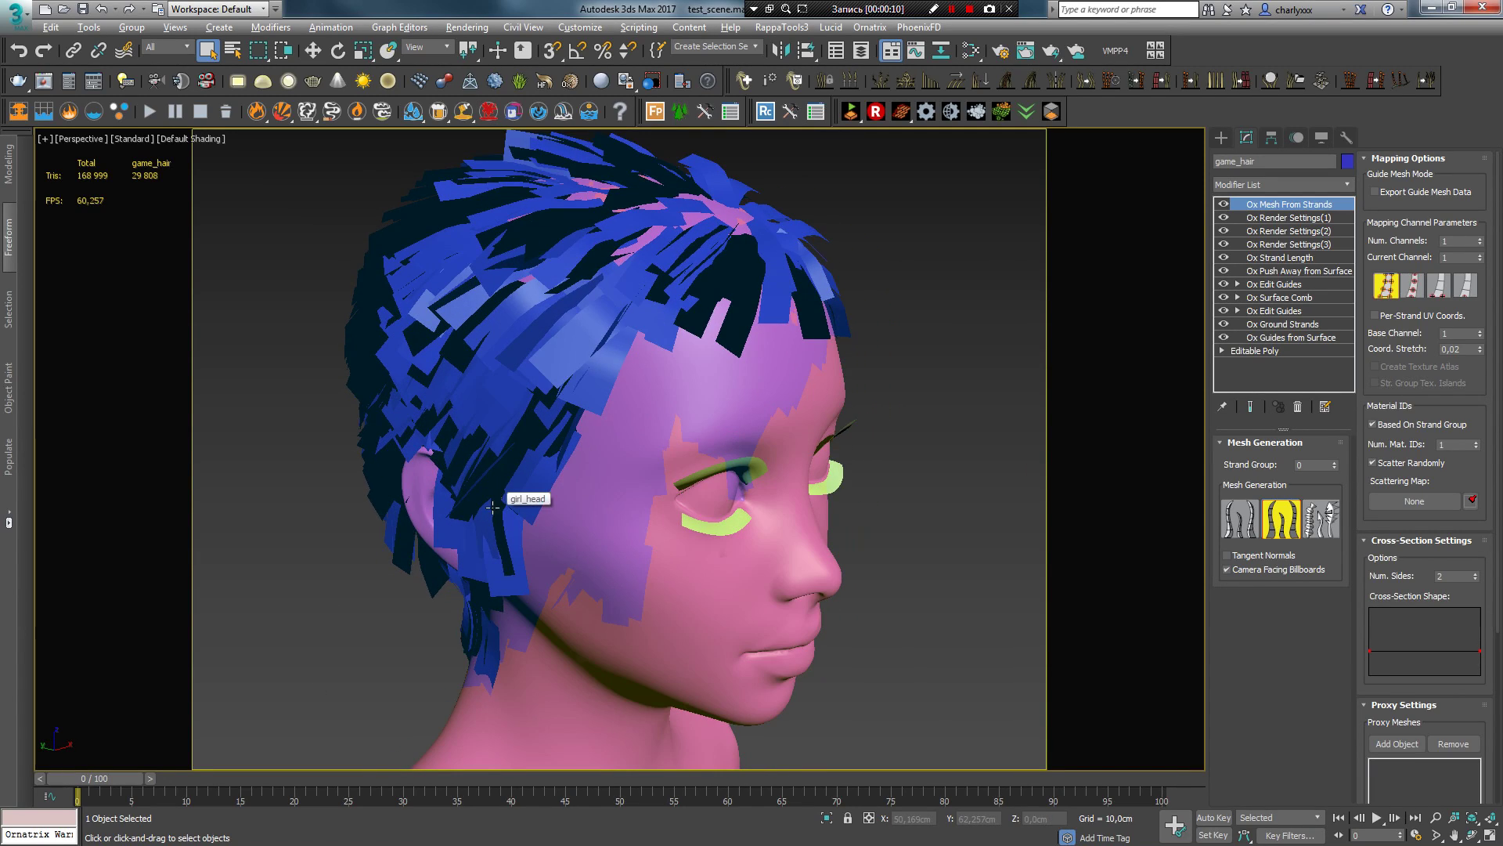
mouse_move(518, 274)
alt+middle_down()
mouse_move(608, 289)
mouse_move(539, 274)
mouse_move(566, 361)
mouse_move(567, 342)
alt+middle_up()
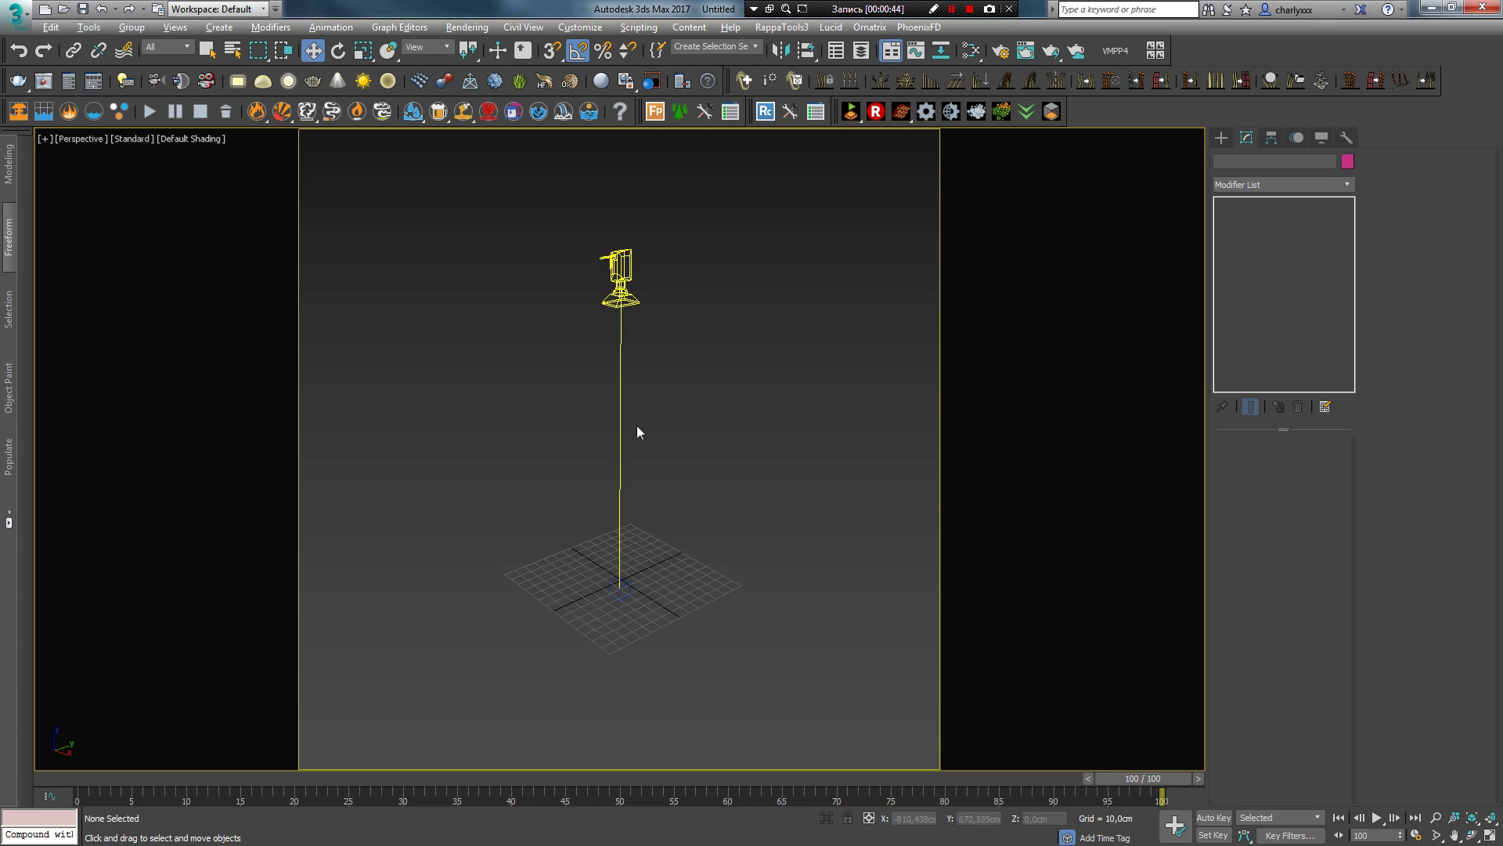
Step: Create Plane002 at the lower left of the camera view with the grid shown
key(c)
key(g)
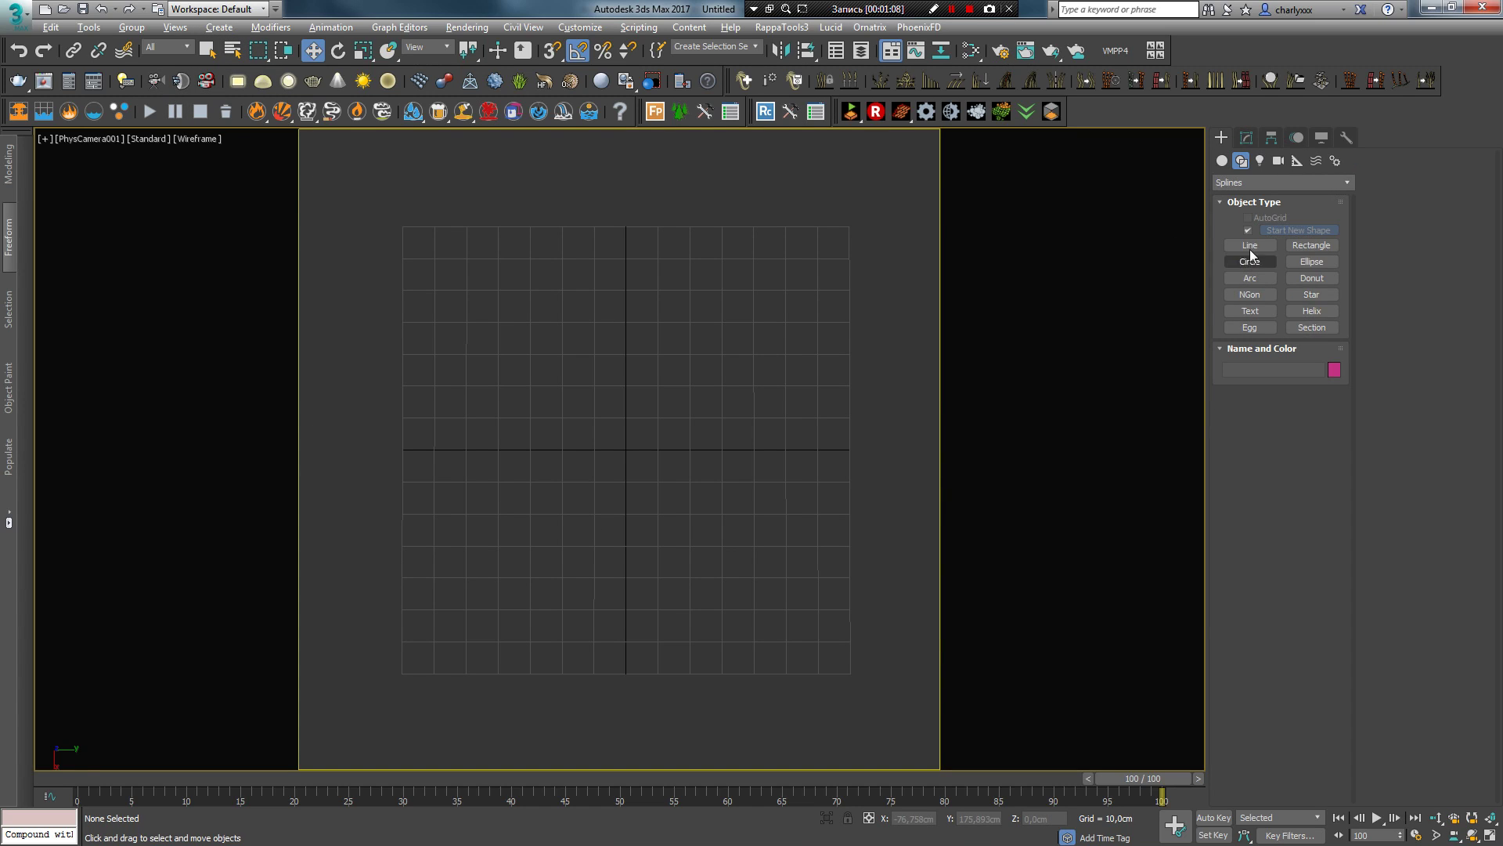
click(1311, 298)
drag(341, 616, 387, 662)
key(ctrl+z)
drag(362, 574, 462, 740)
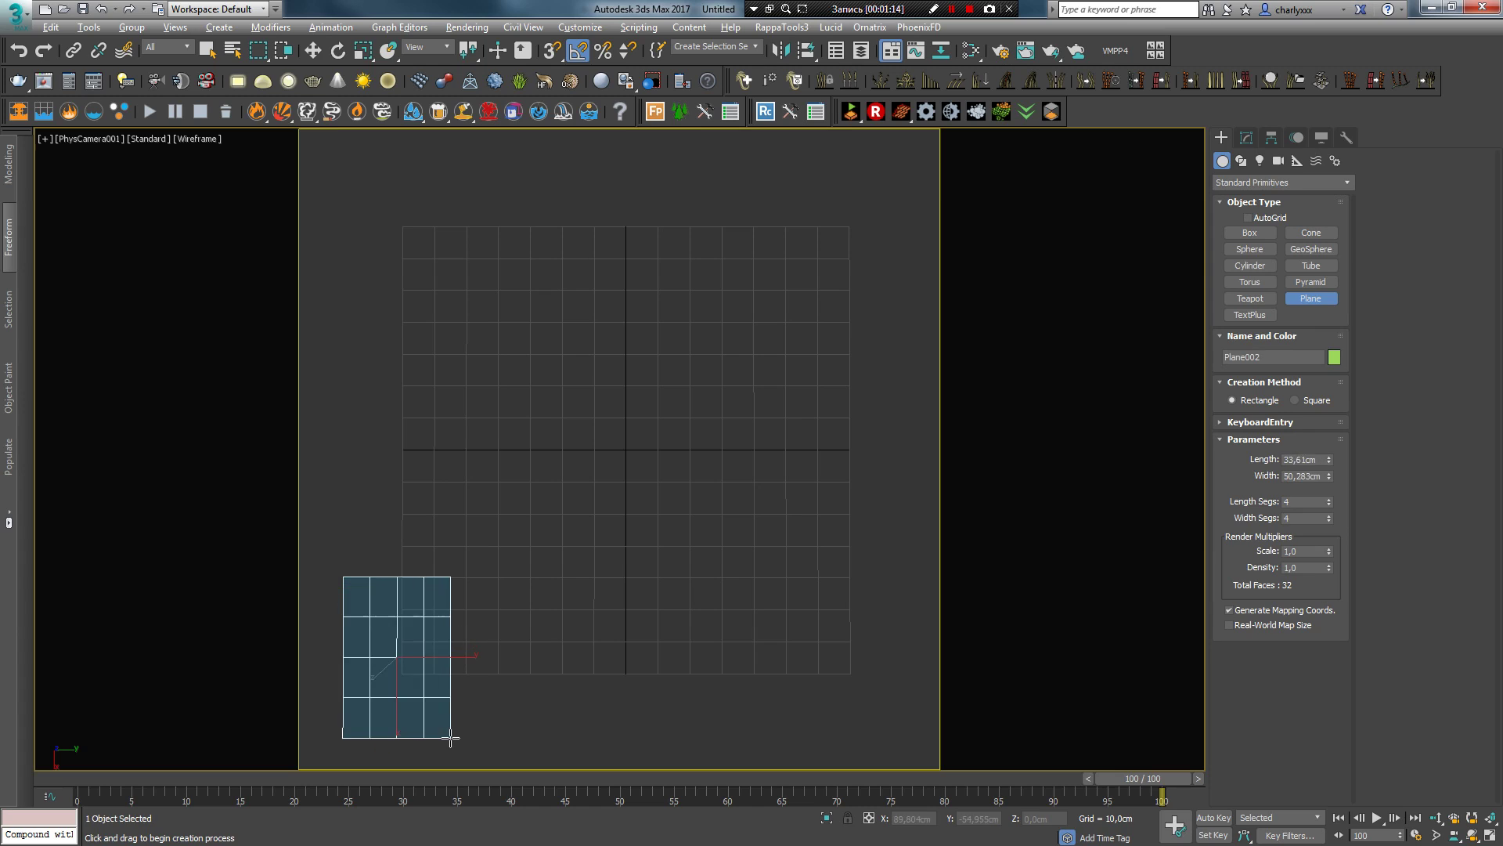
right_click(462, 740)
click(440, 645)
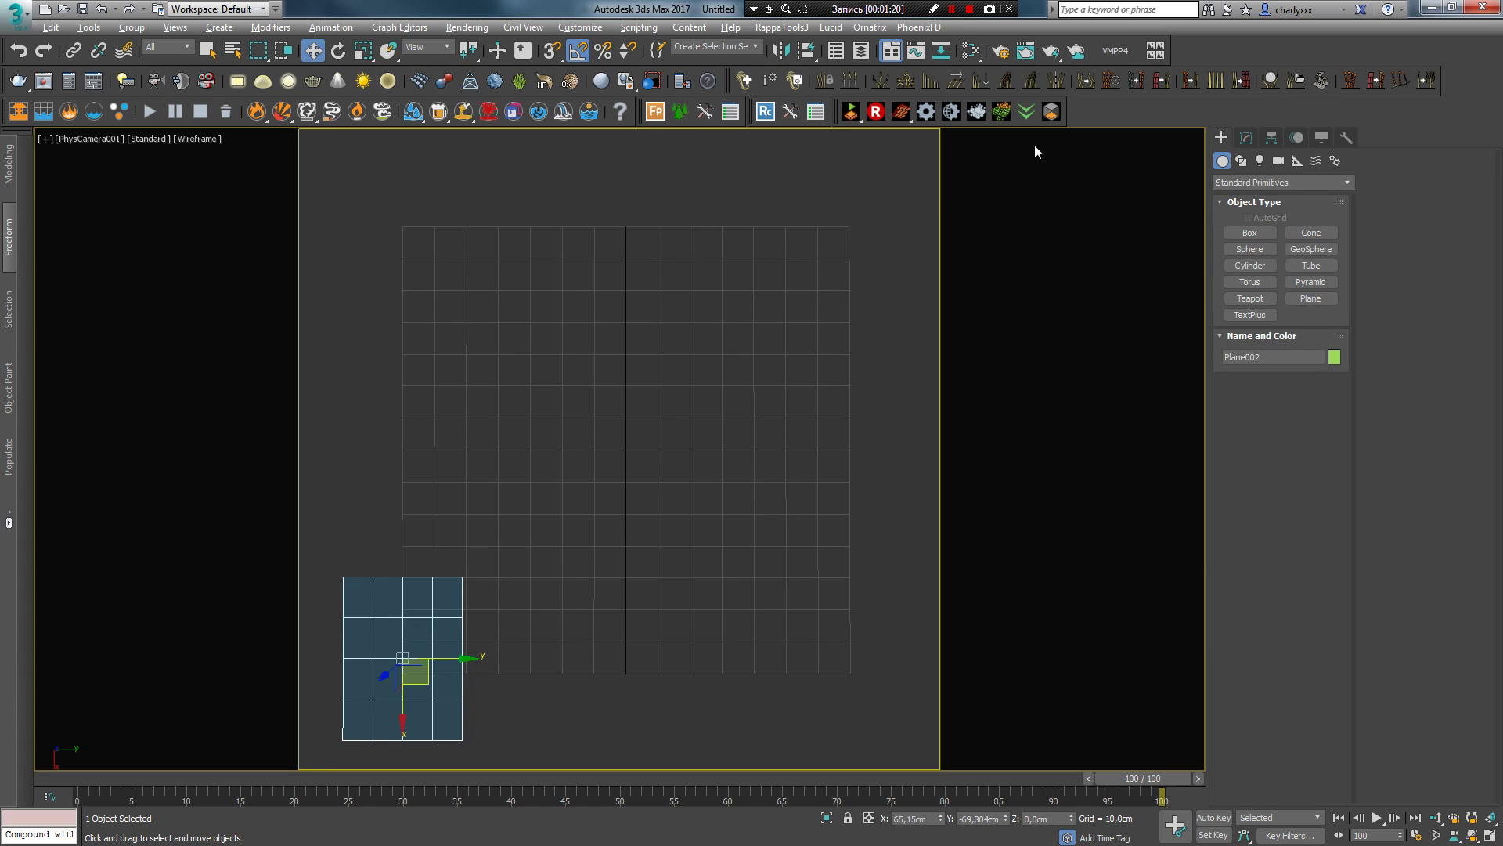
Step: Create a HairFromMeshStrips object using Plane002 as its strip
click(1190, 82)
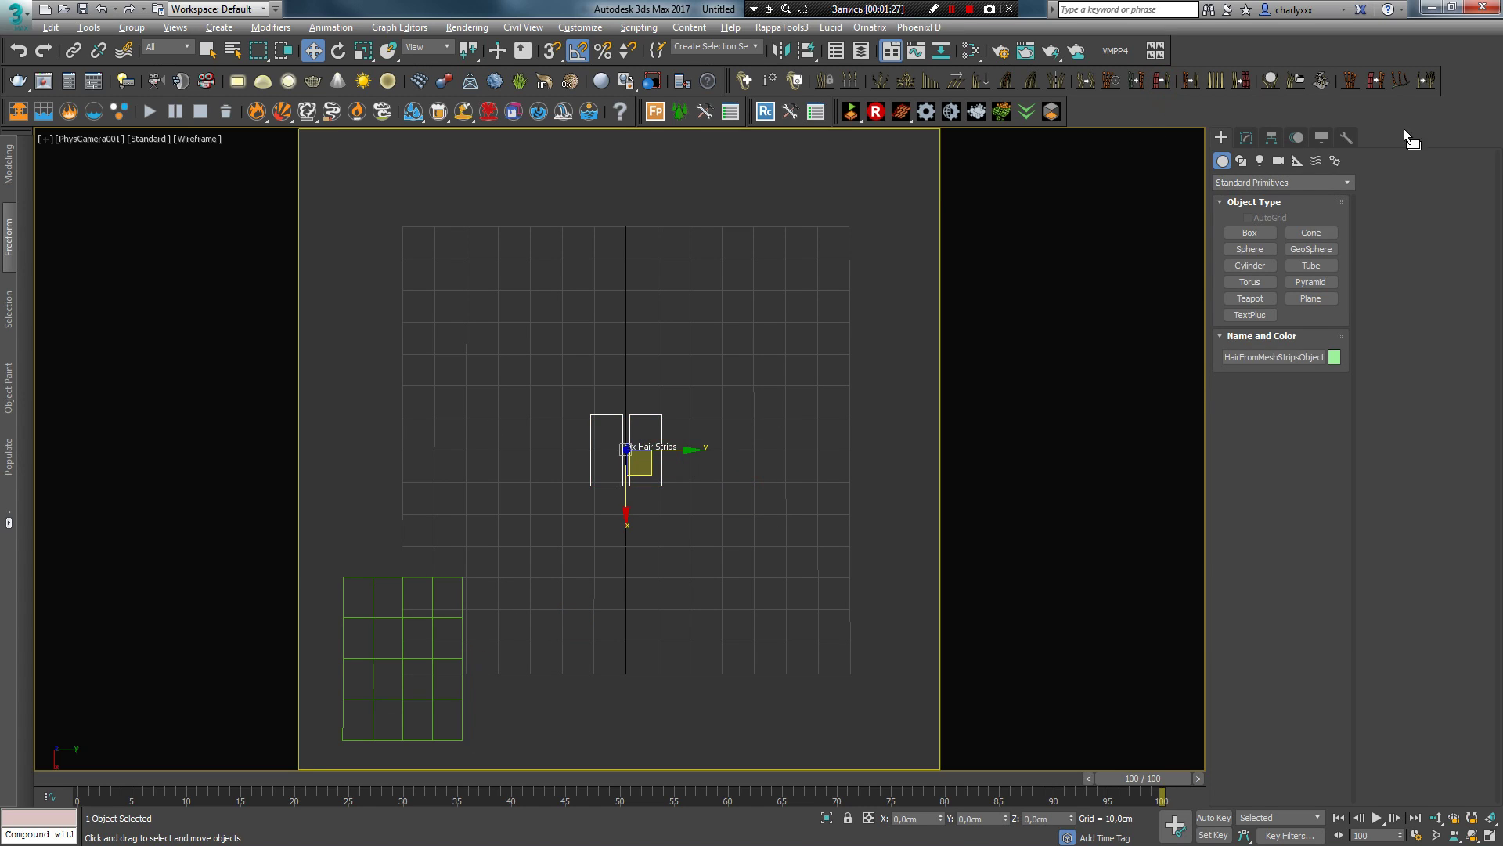
click(423, 658)
right_click(438, 558)
click(1064, 195)
Step: Set View Hairs % to 100 and Hairs Per Strip to 15
double_click(1309, 715)
text(100)
key(Return)
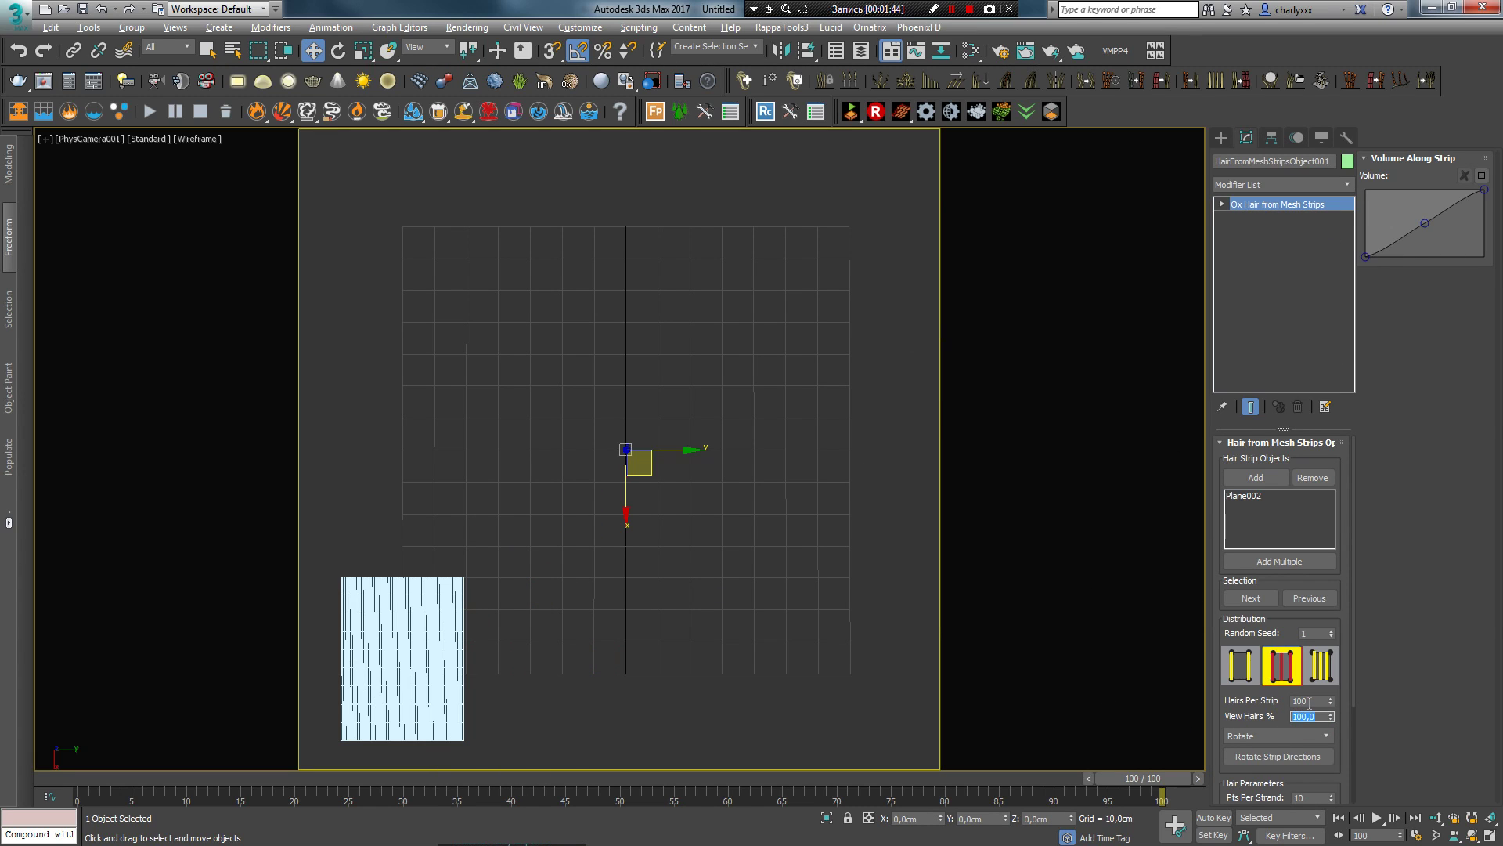
double_click(1309, 701)
text(15)
key(Return)
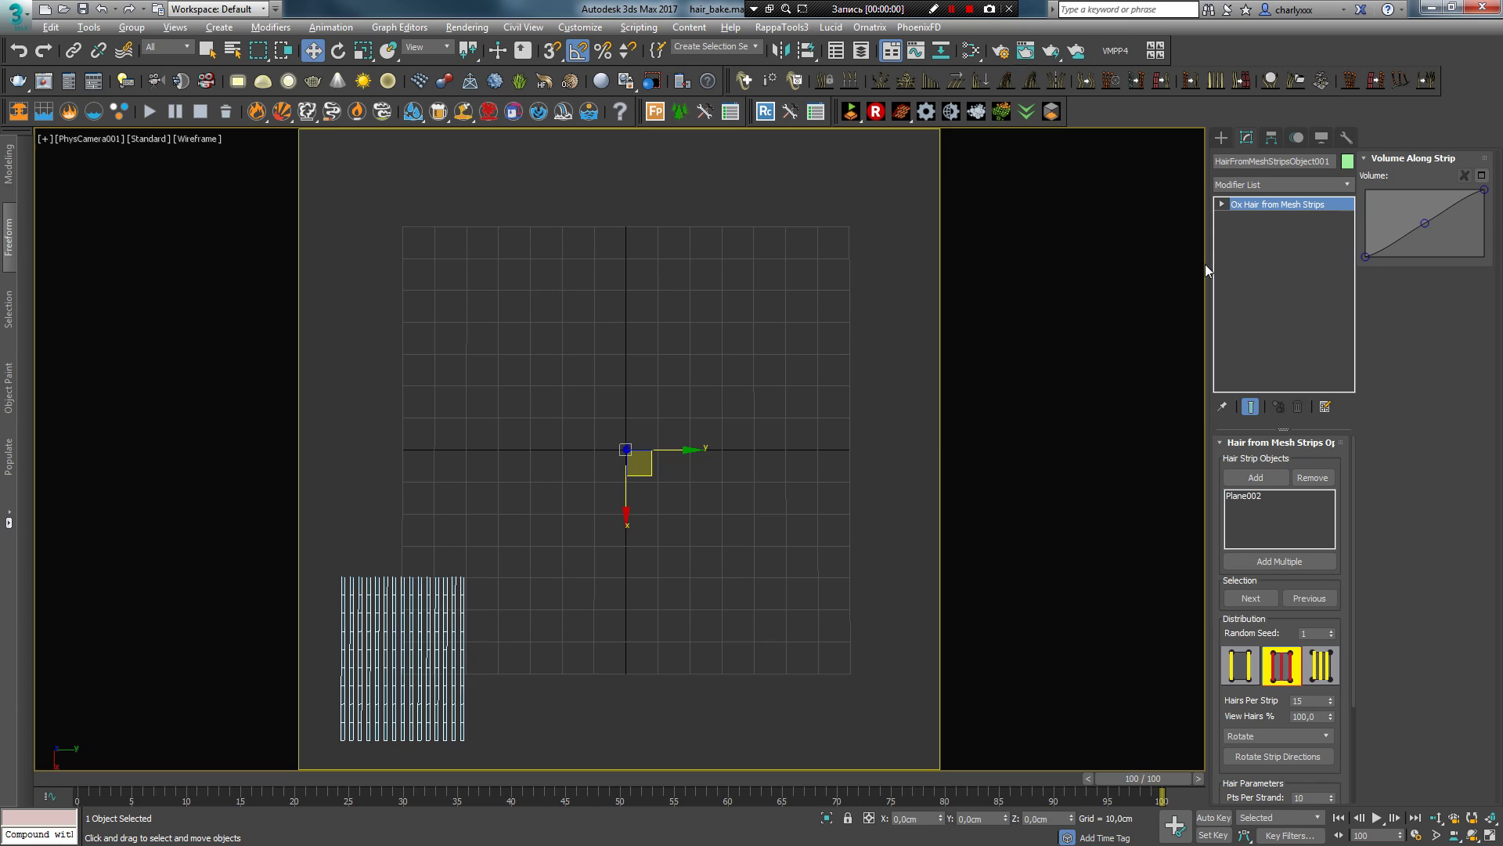
Step: Add an Ox Strand Length modifier with length randomize set to 0,5
click(1346, 184)
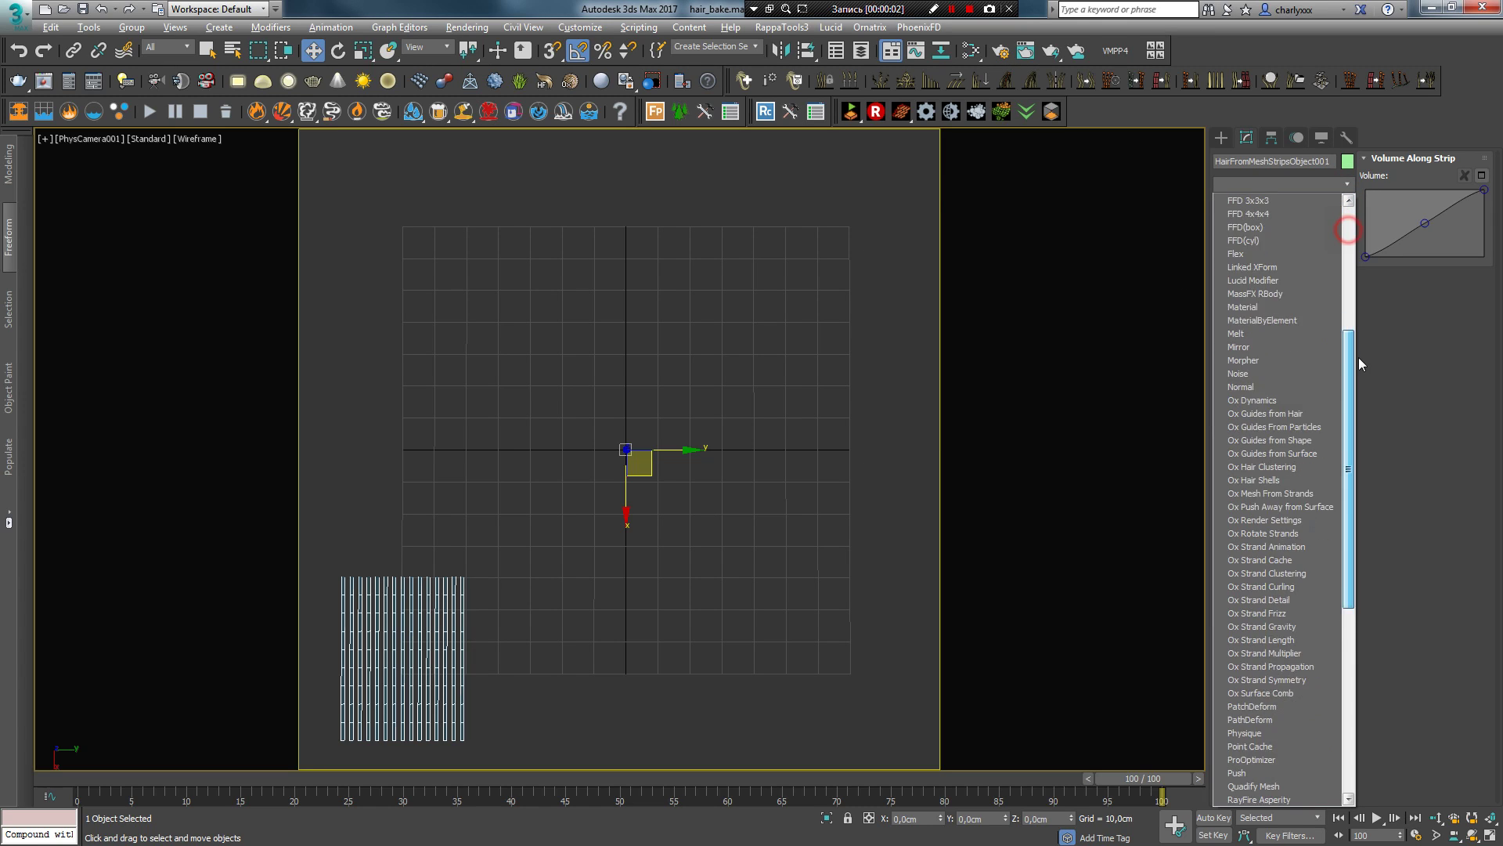
drag(1348, 228, 1319, 427)
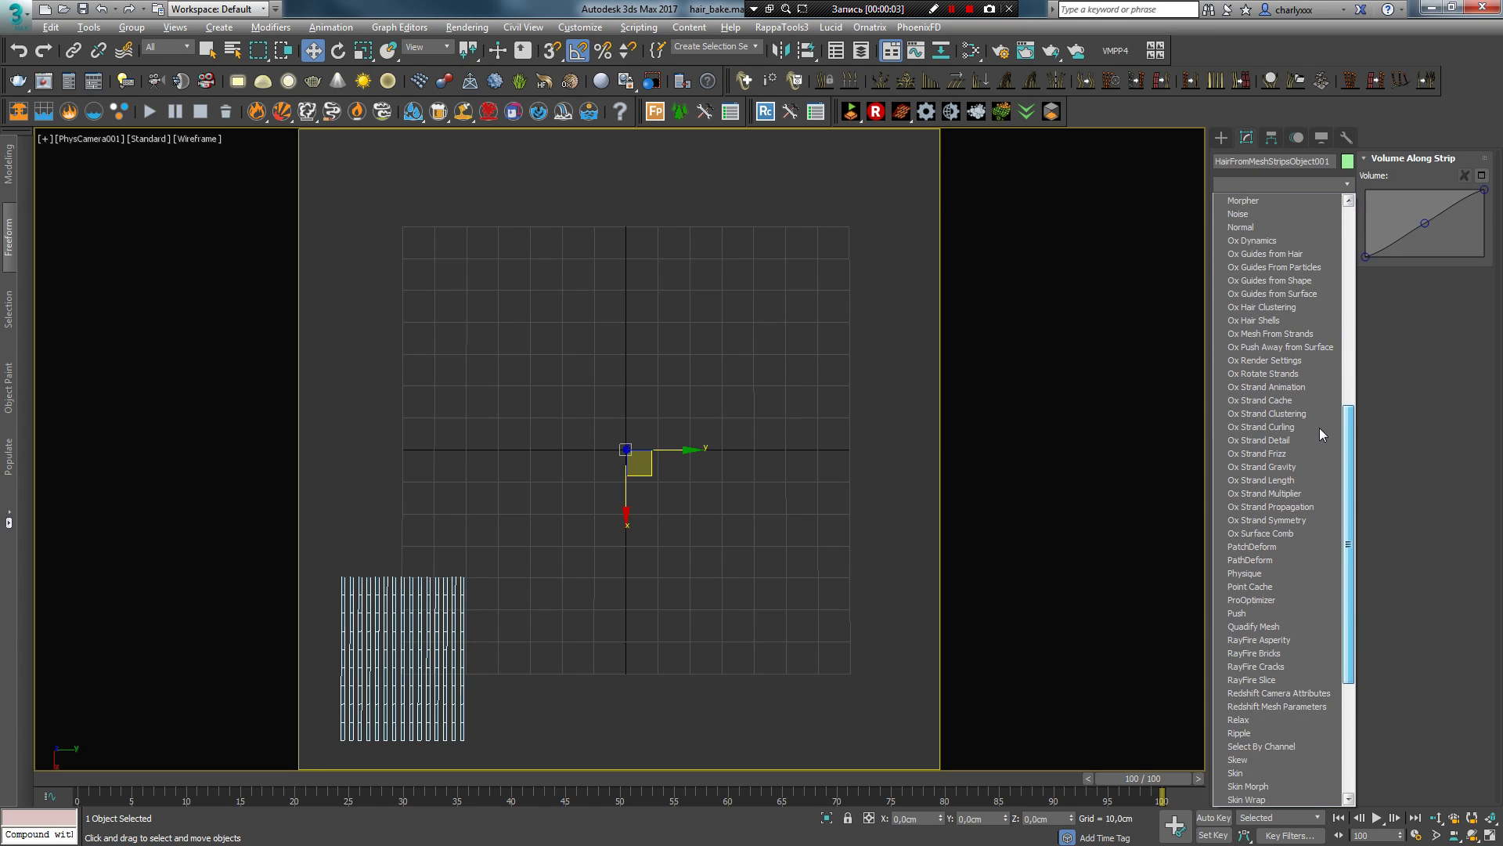
click(1276, 480)
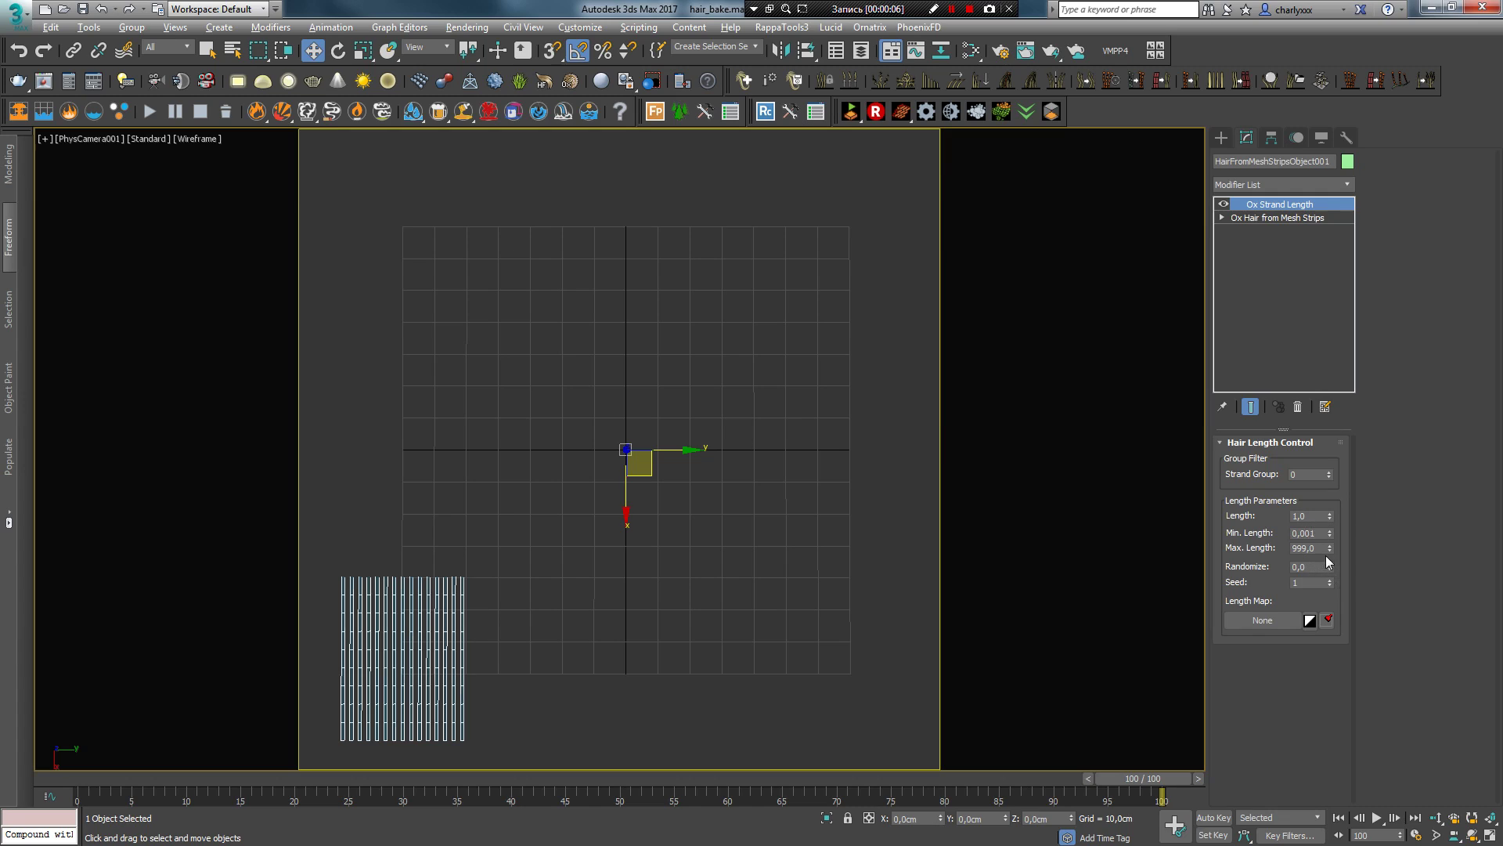
double_click(1313, 569)
text(0,5)
key(Return)
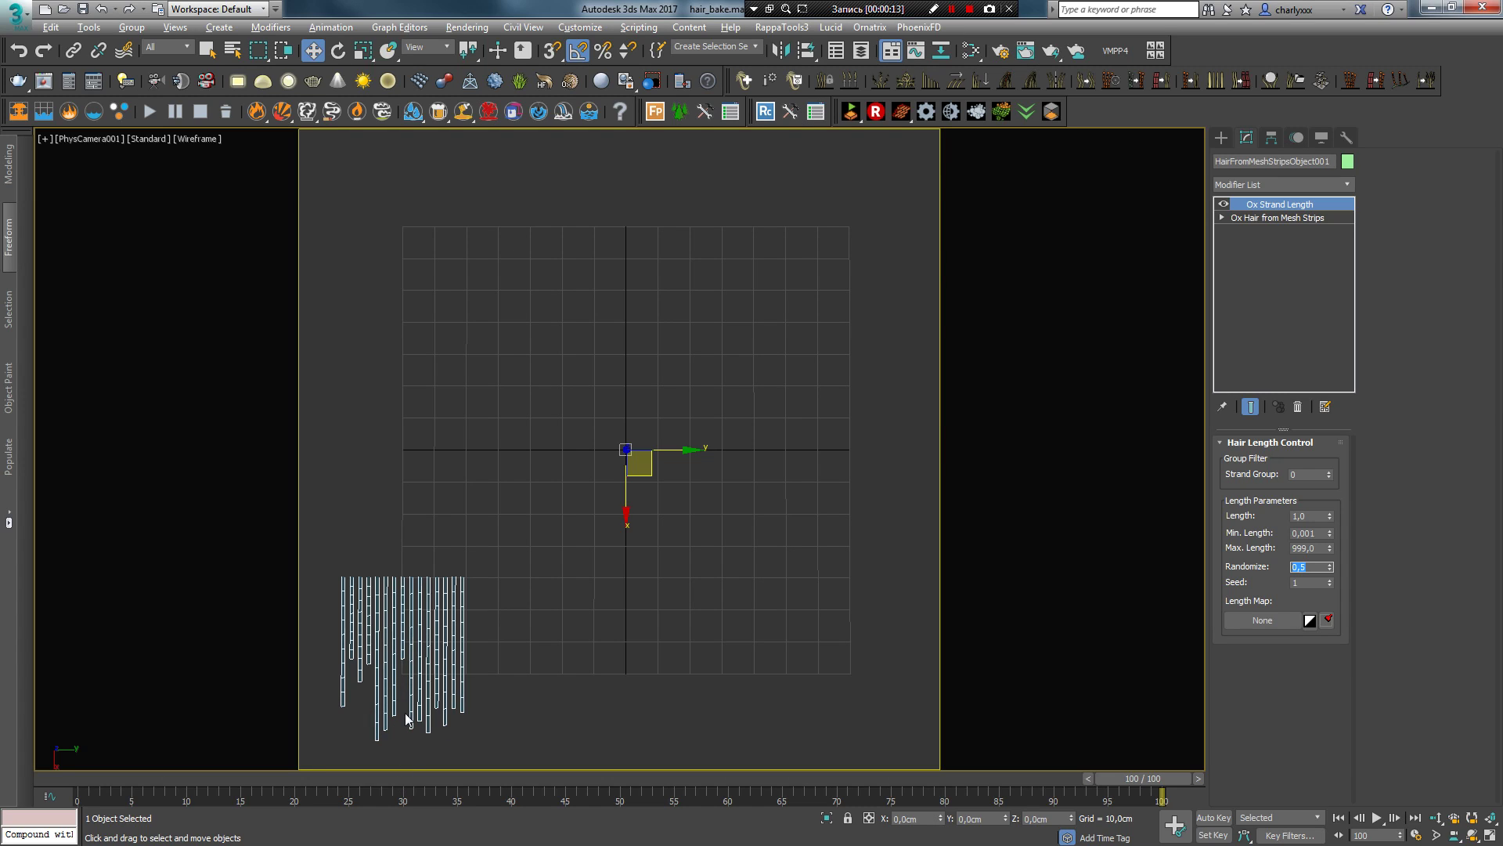
Step: Flip the strips with Rotate Strip Directions so the hairs point upward
click(1268, 218)
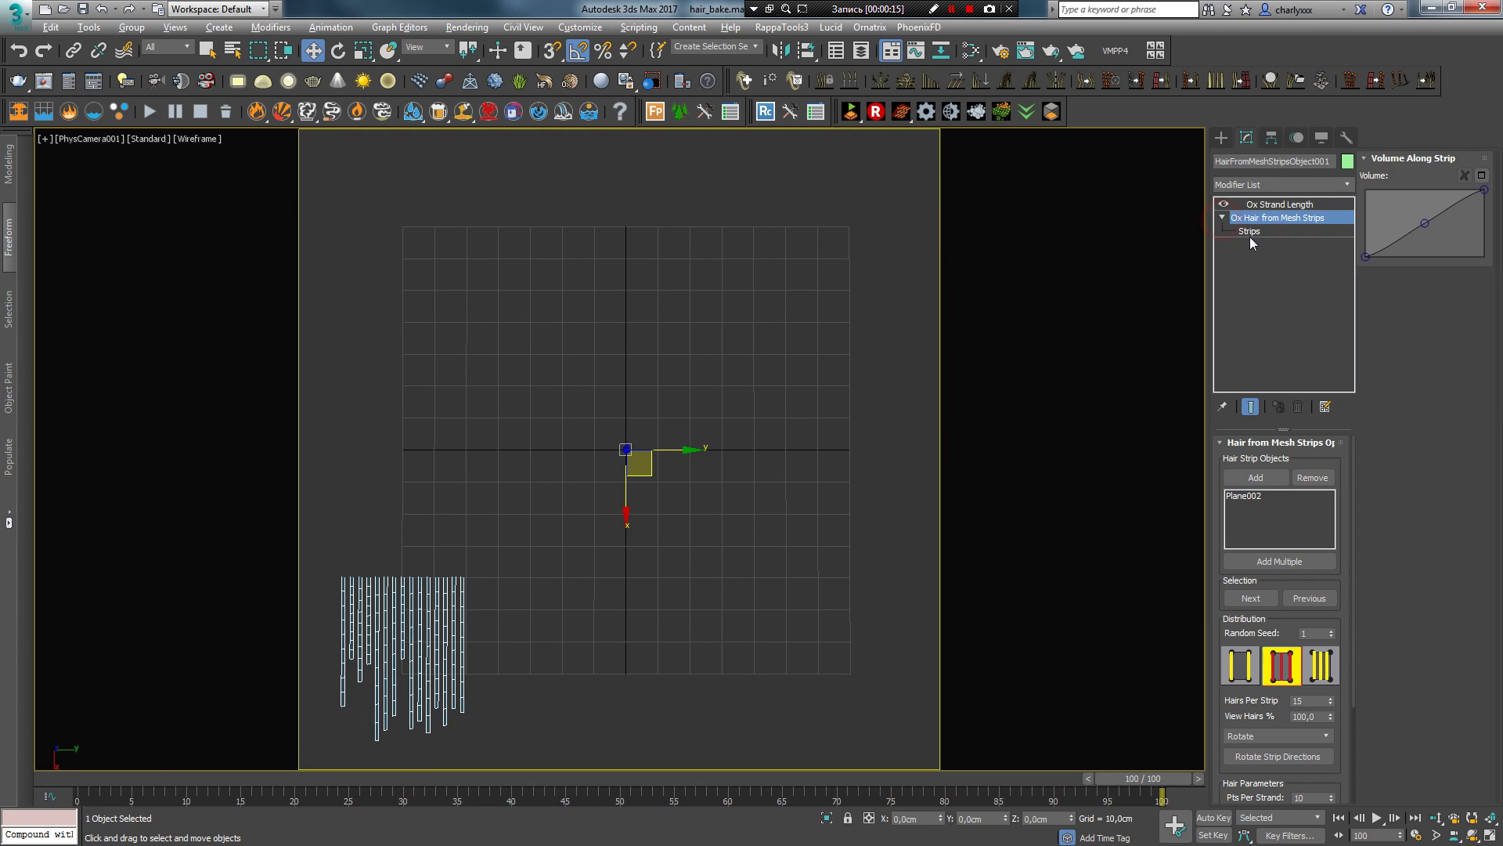
click(1248, 231)
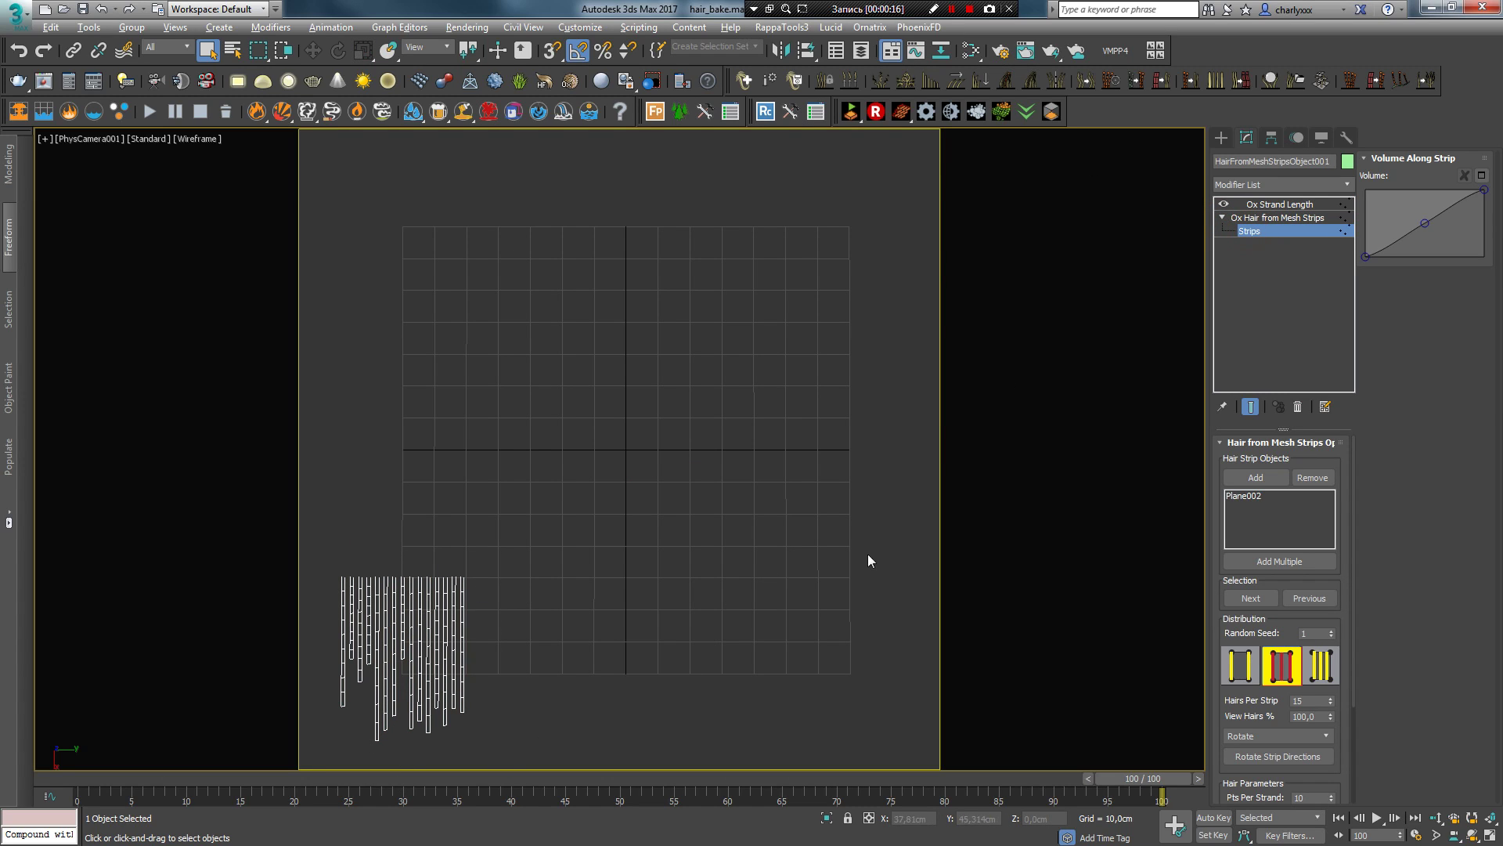
scroll(1259, 720, down, 2)
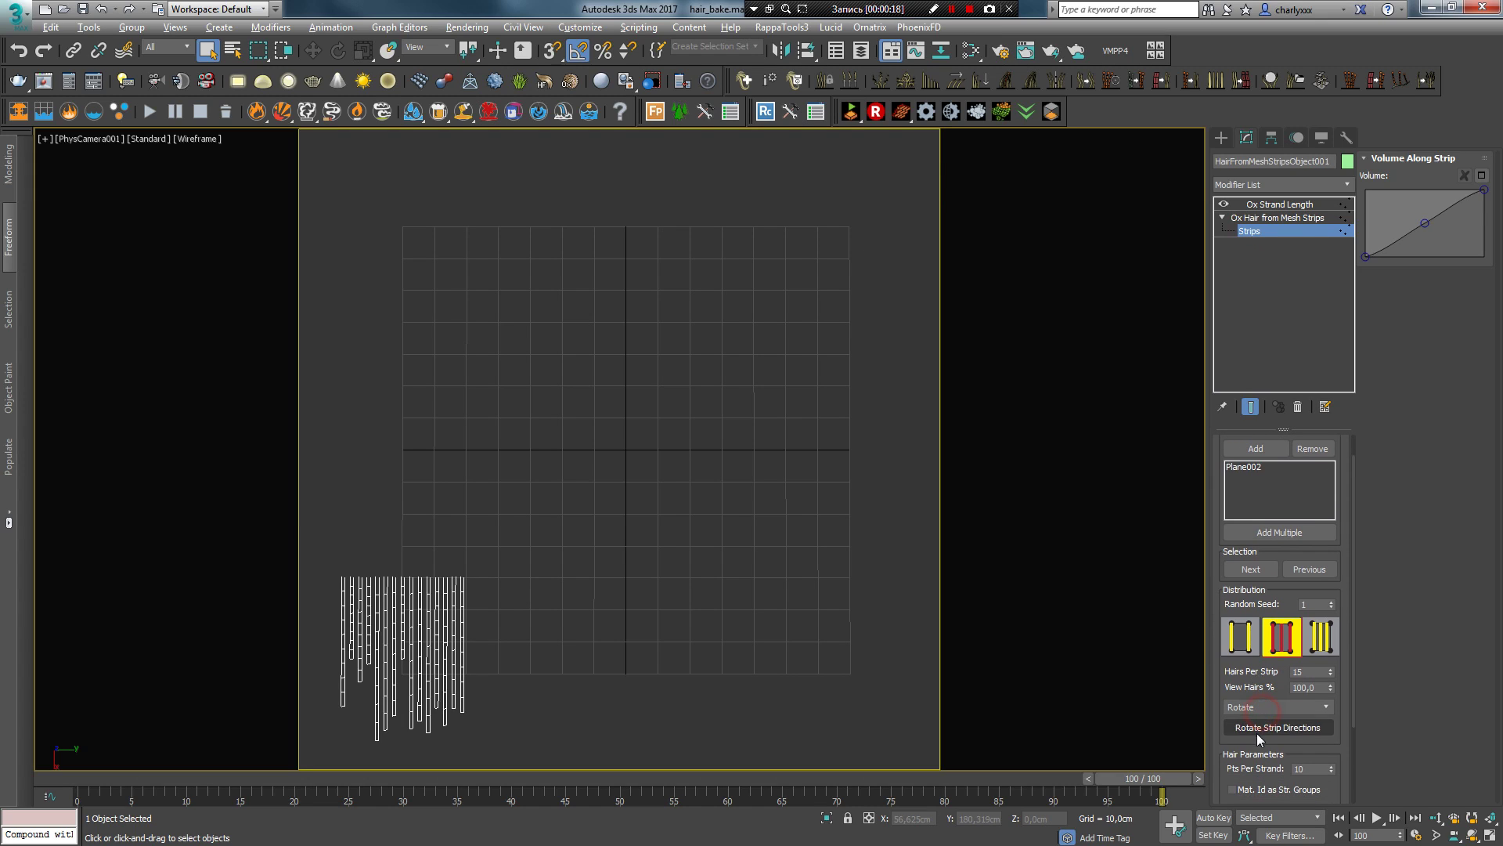
click(1254, 730)
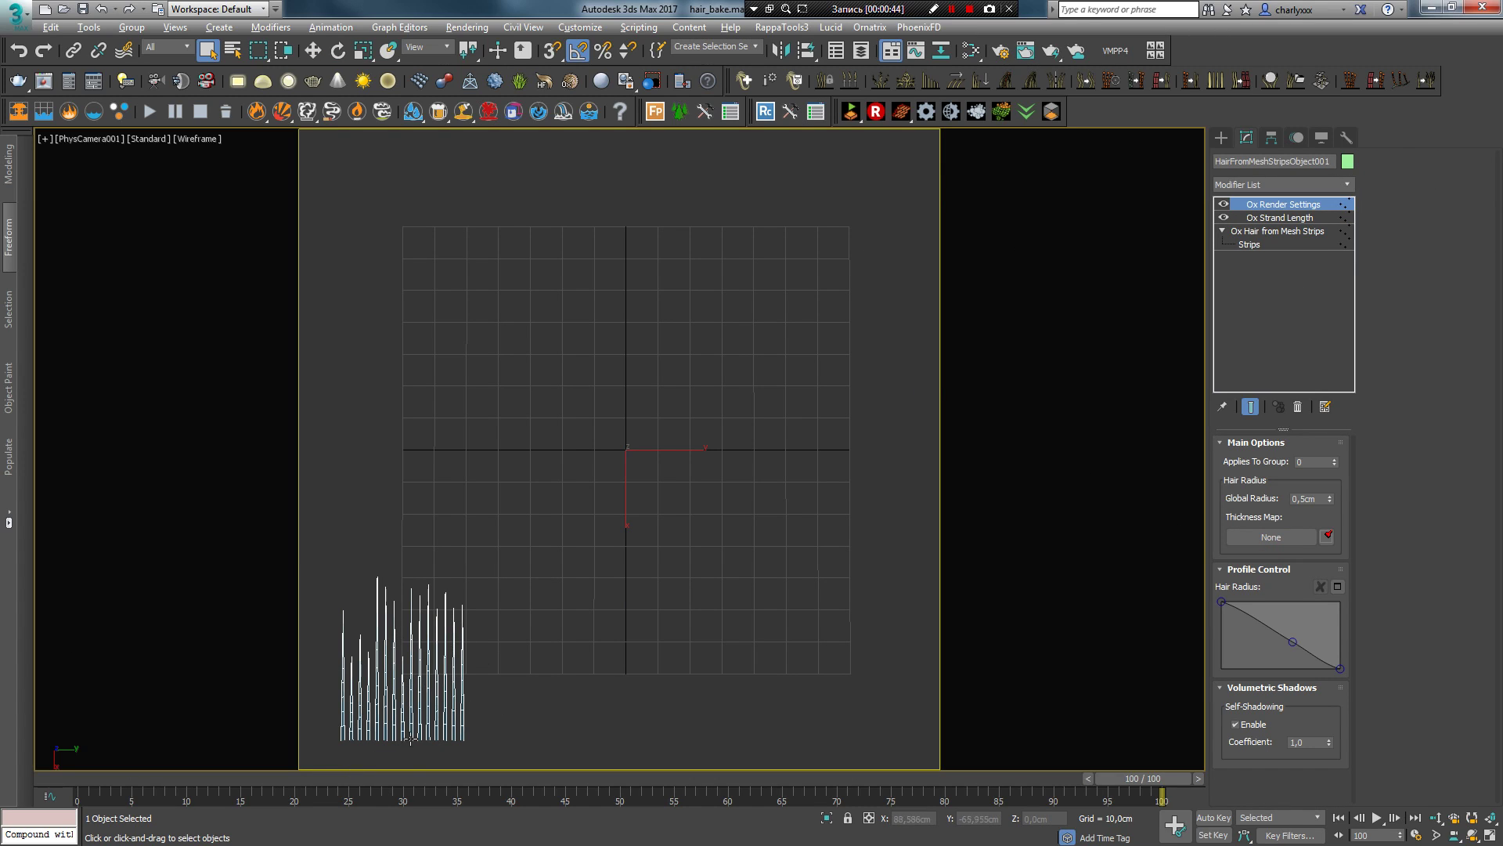
Step: Edit the Hair Radius curve, pulling its start point down to zero
mouse_move(1223, 604)
mouse_down()
mouse_move(1227, 663)
mouse_move(1247, 631)
mouse_move(1290, 626)
mouse_up()
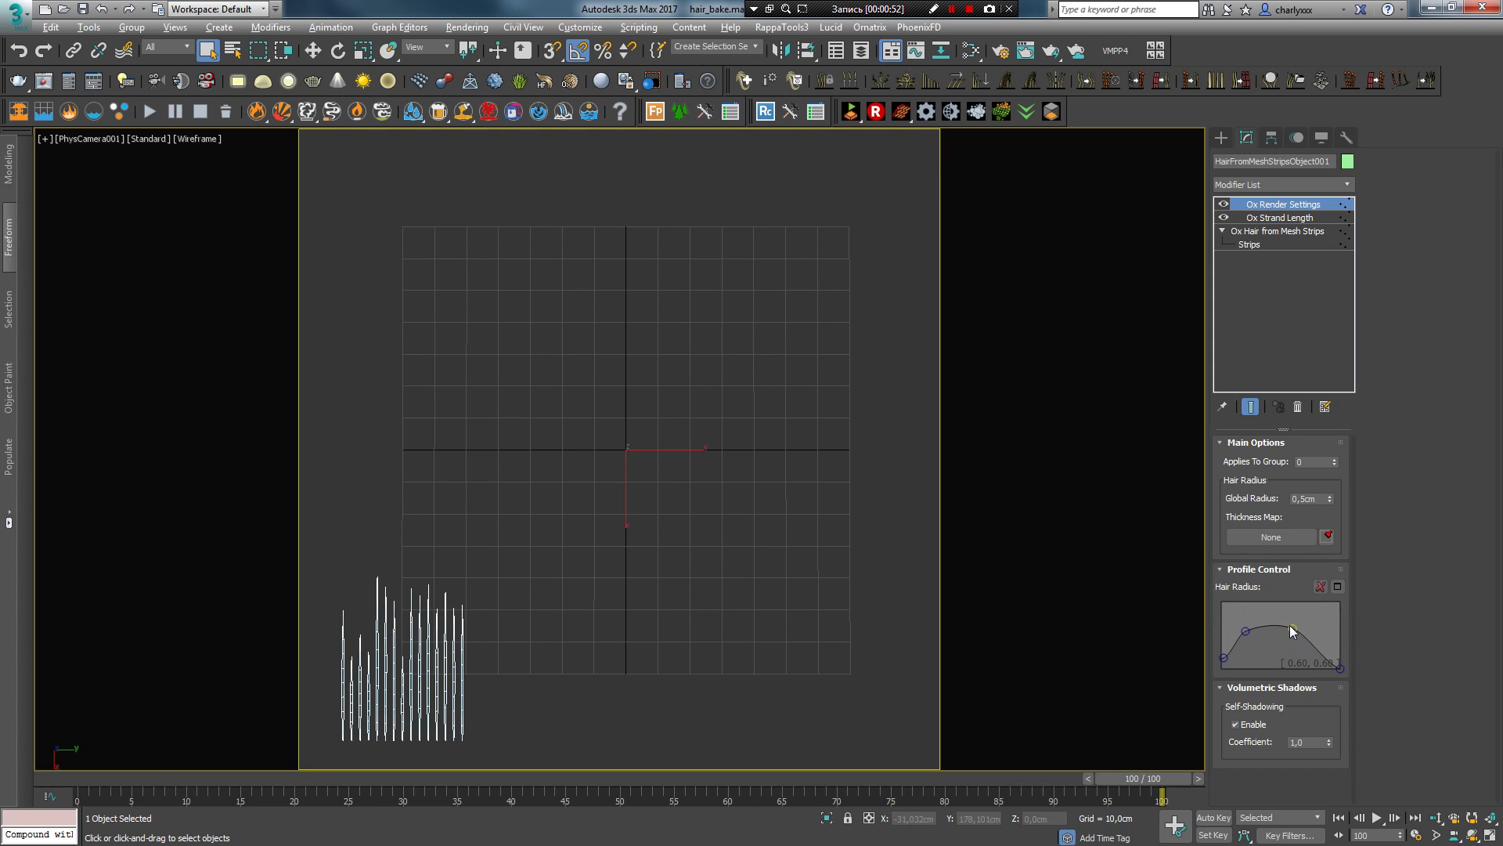
click(1246, 626)
click(1247, 627)
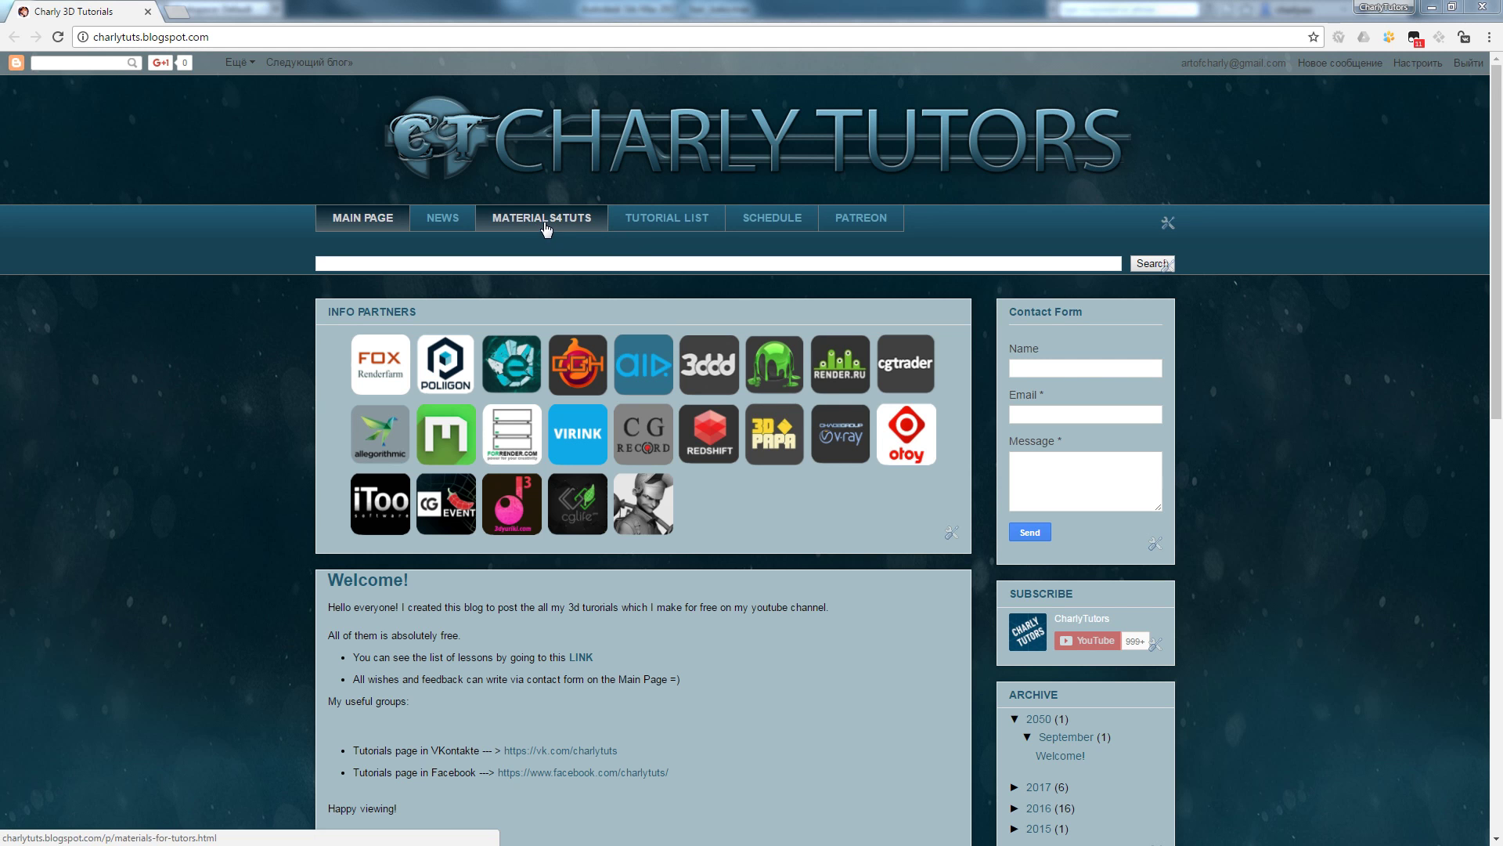
Step: Open the first portrait on the face reference site in the fullscreen zoomable viewer
scroll(376, 596, down, 15)
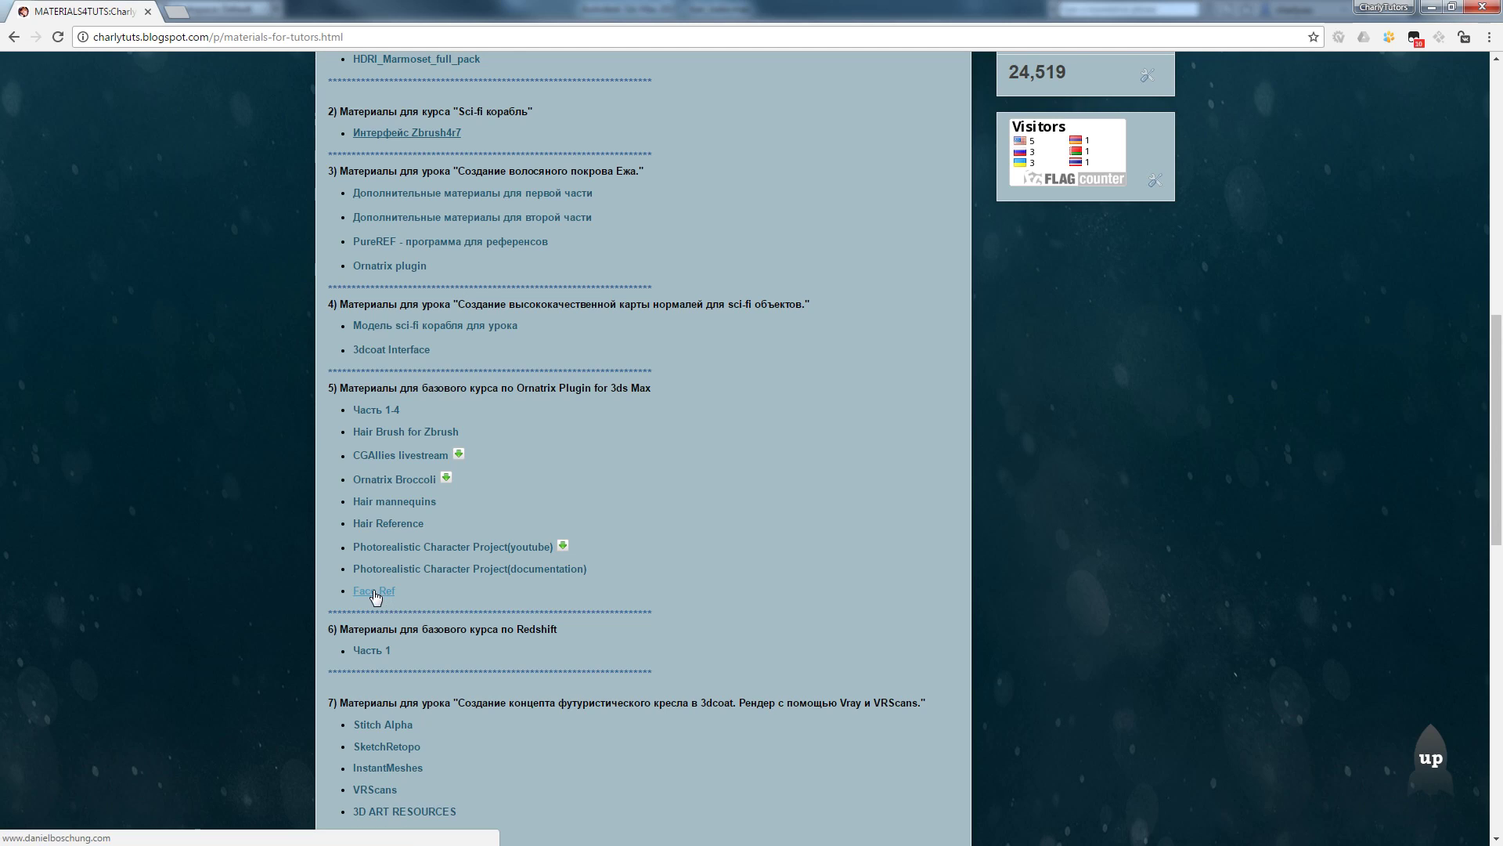
click(375, 593)
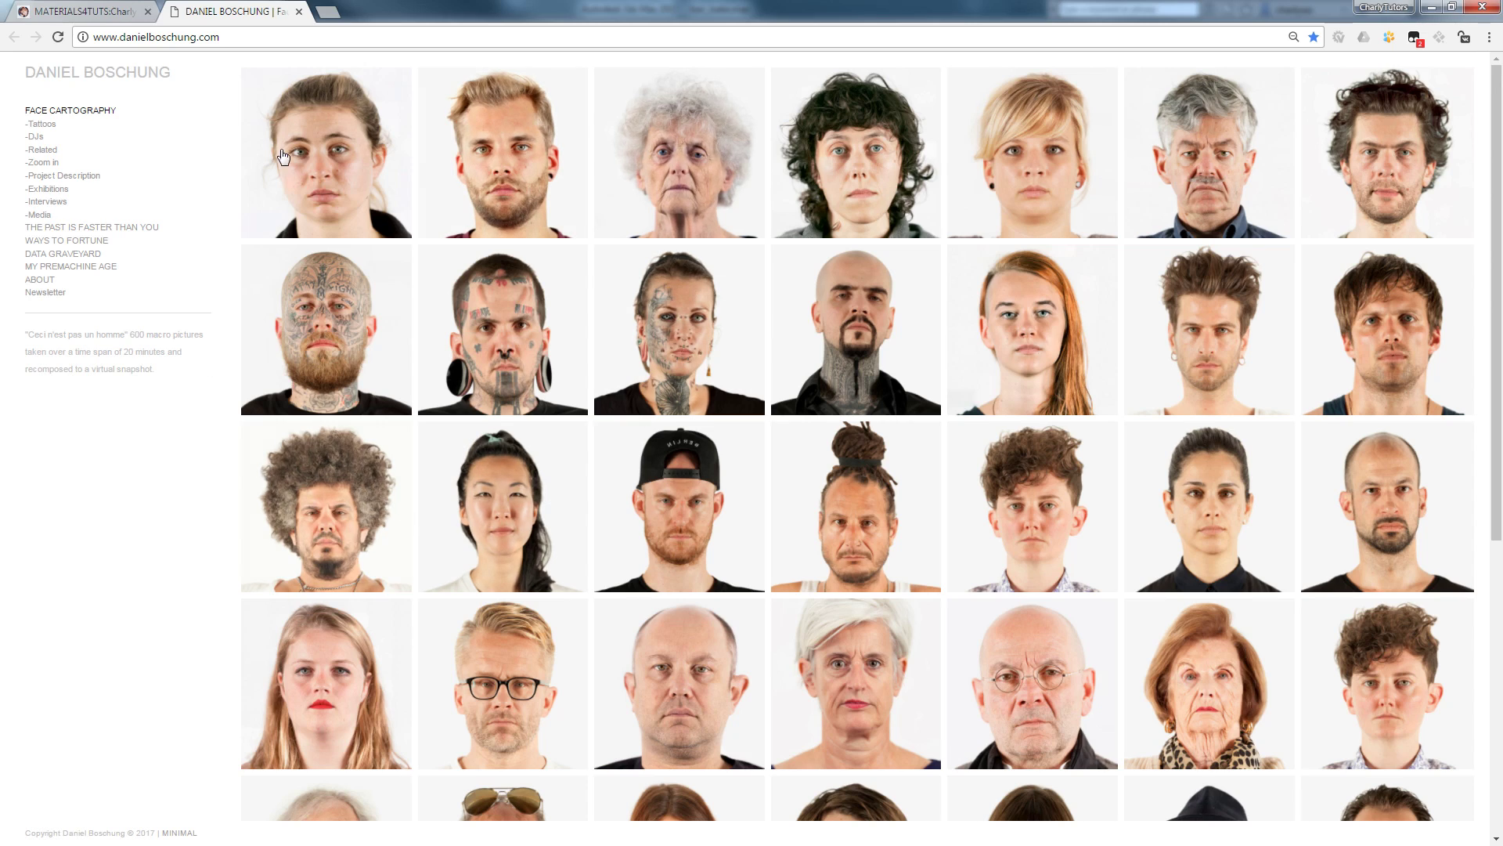
click(339, 162)
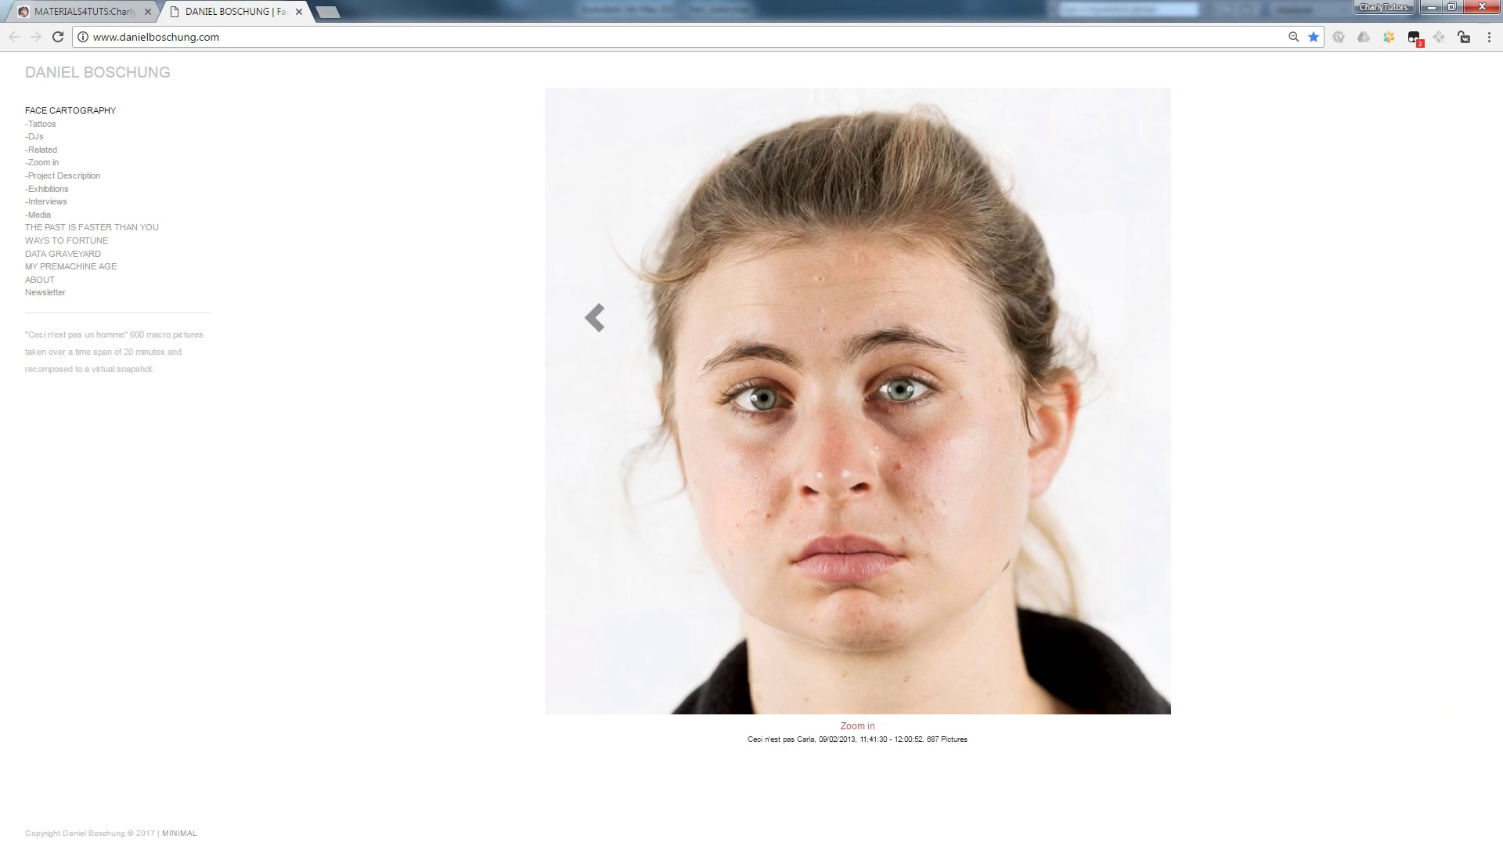
click(870, 727)
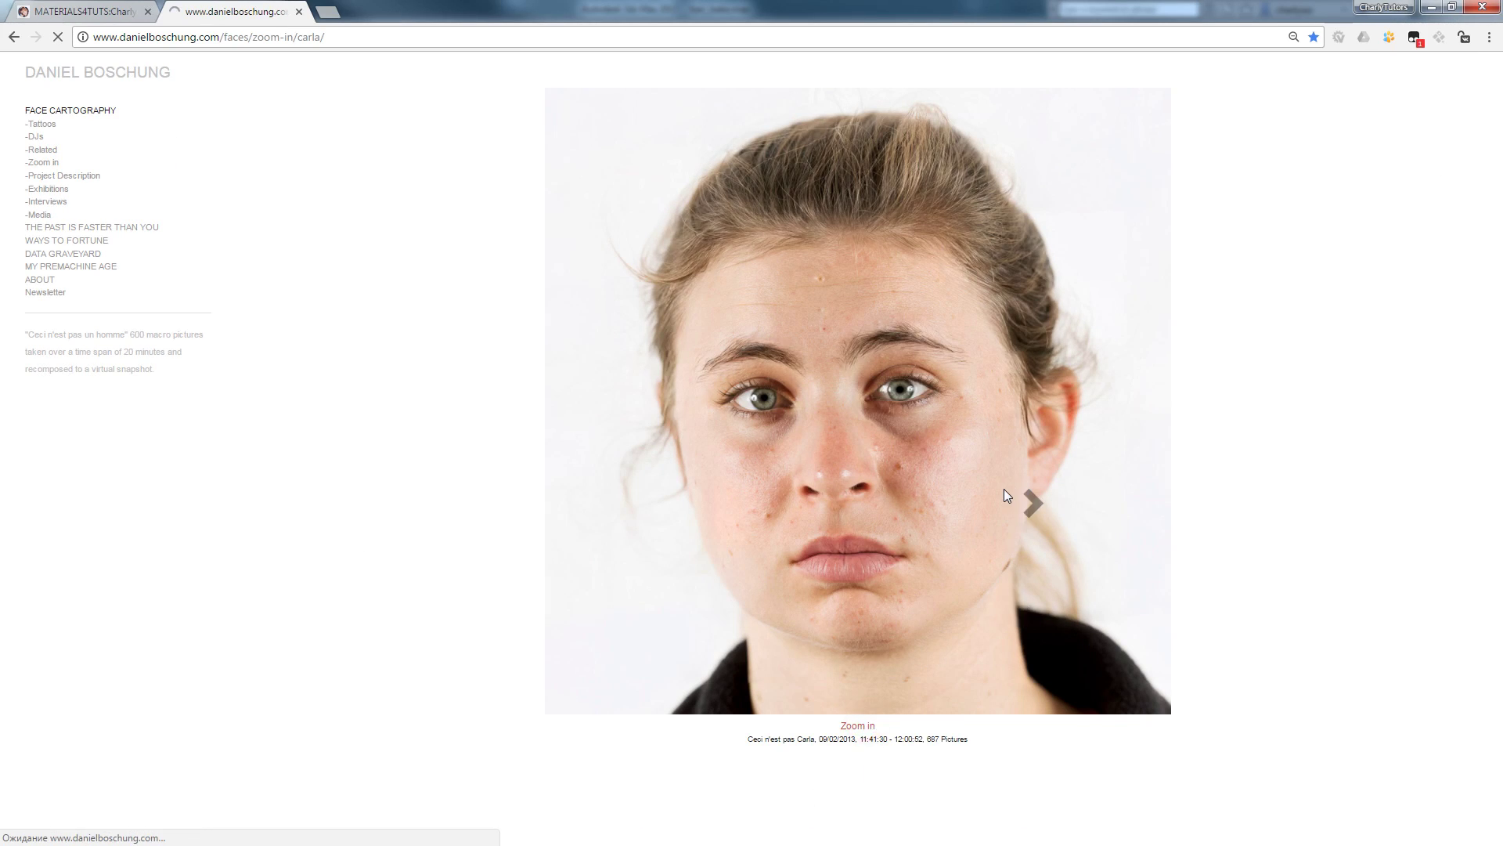
click(263, 213)
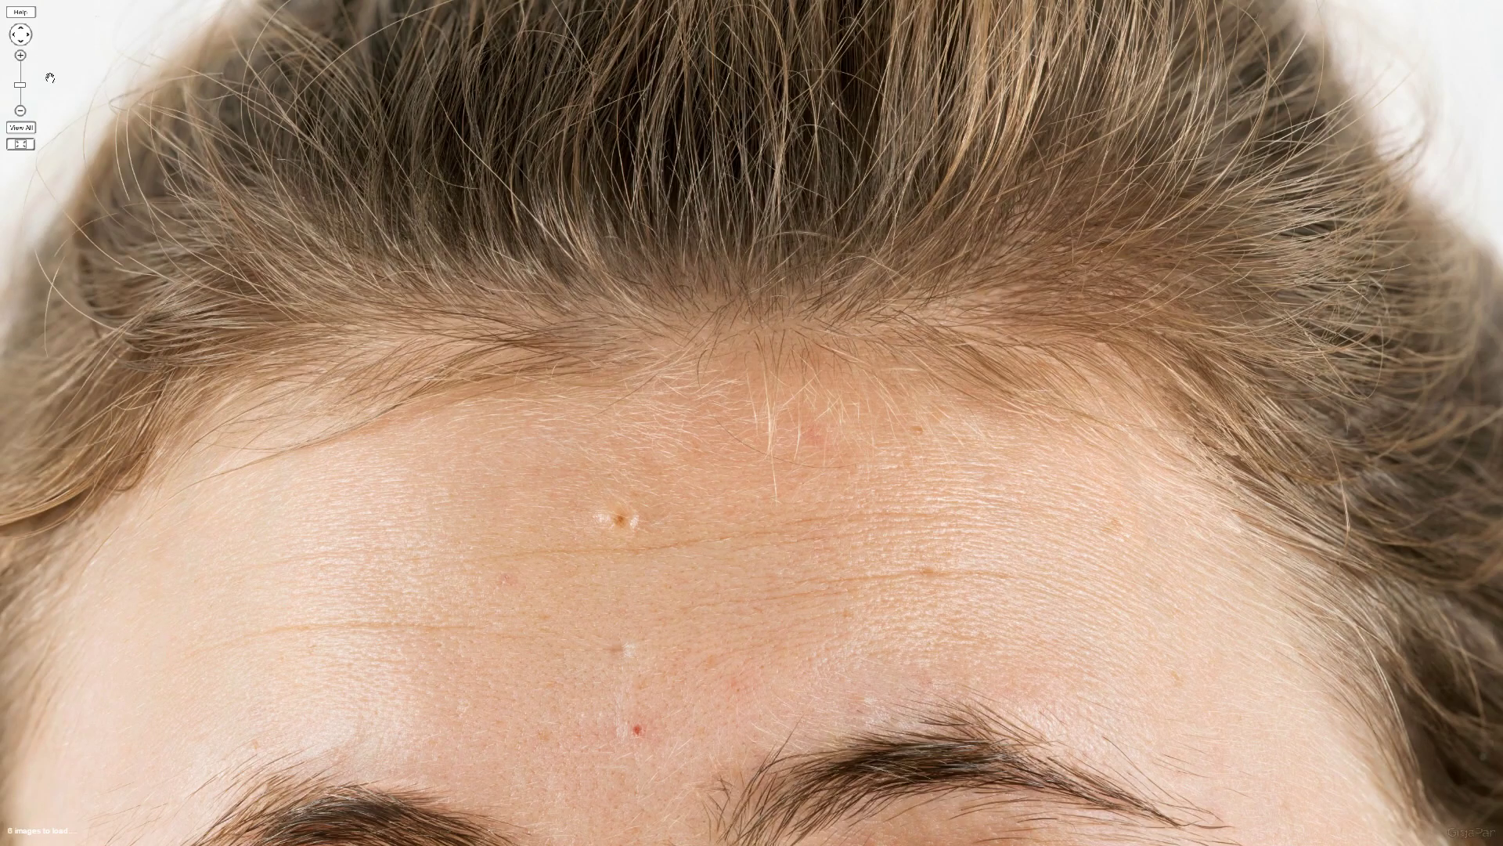
Step: Zoom and pan around the portrait's hairline to study individual strands
drag(20, 86, 21, 76)
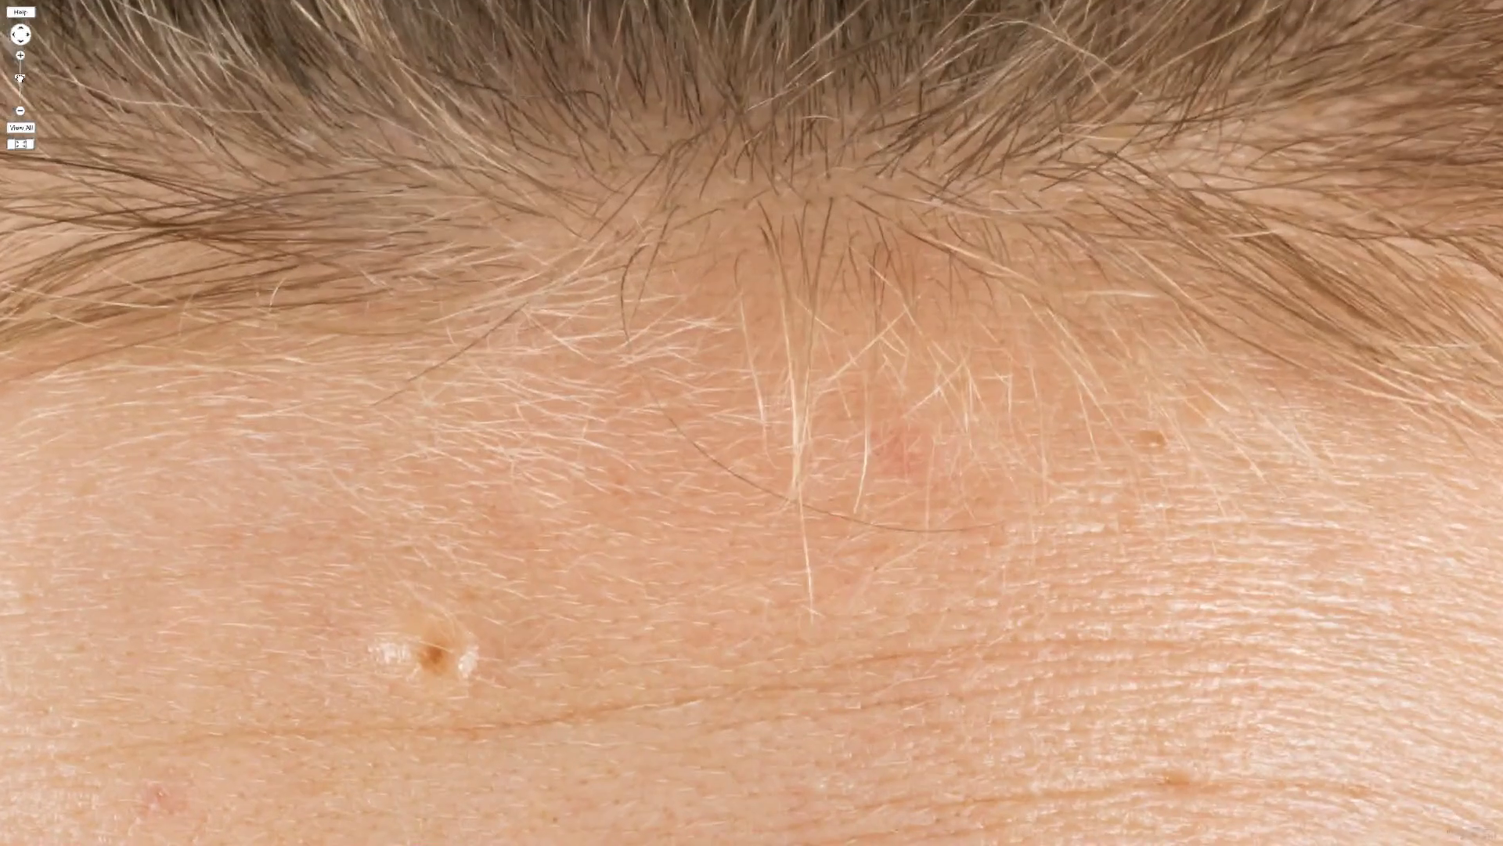
drag(643, 263, 753, 533)
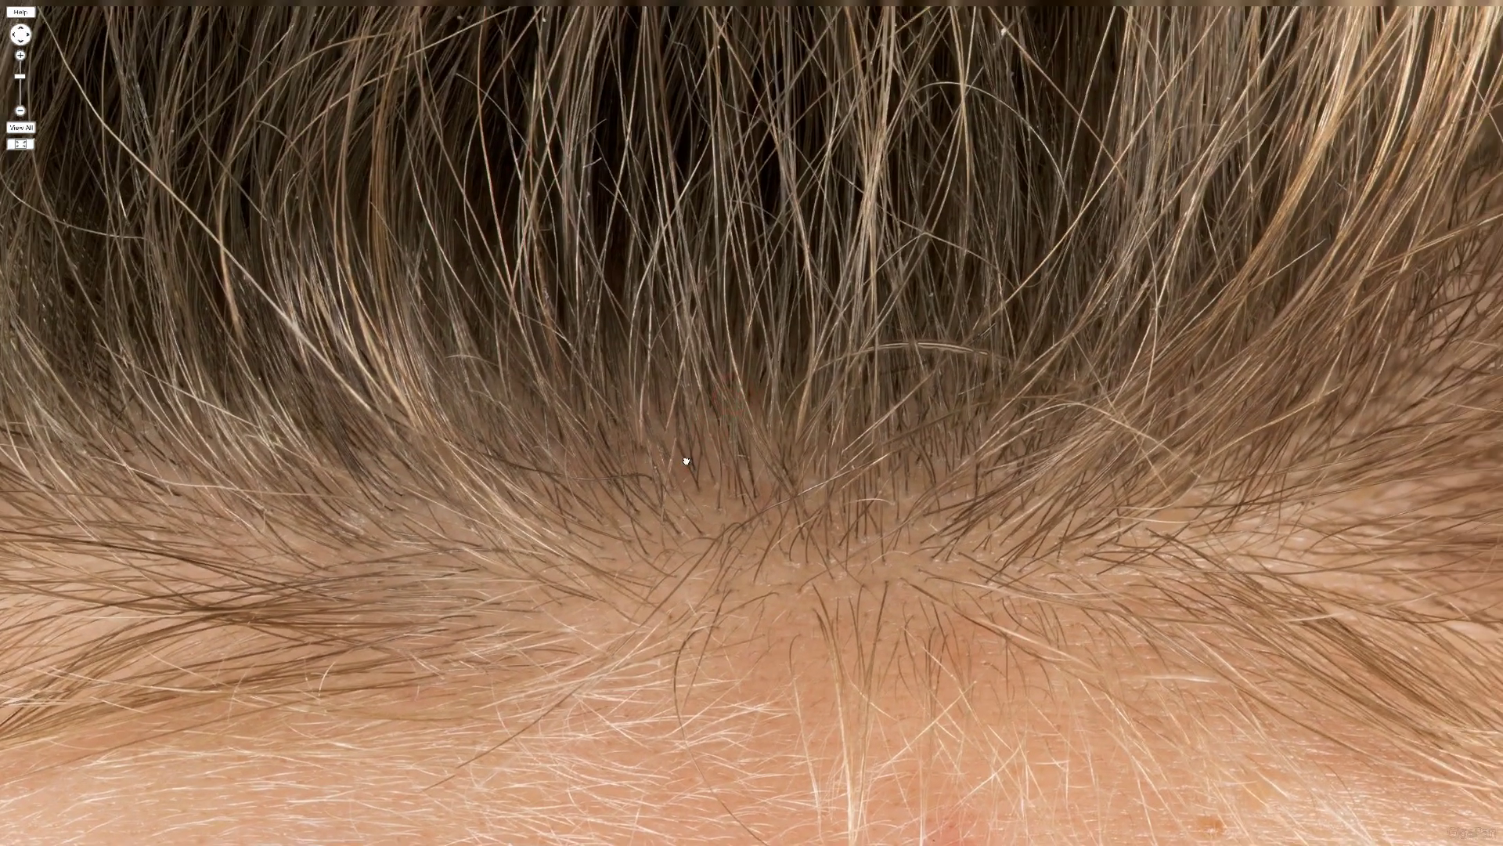
drag(742, 378, 584, 589)
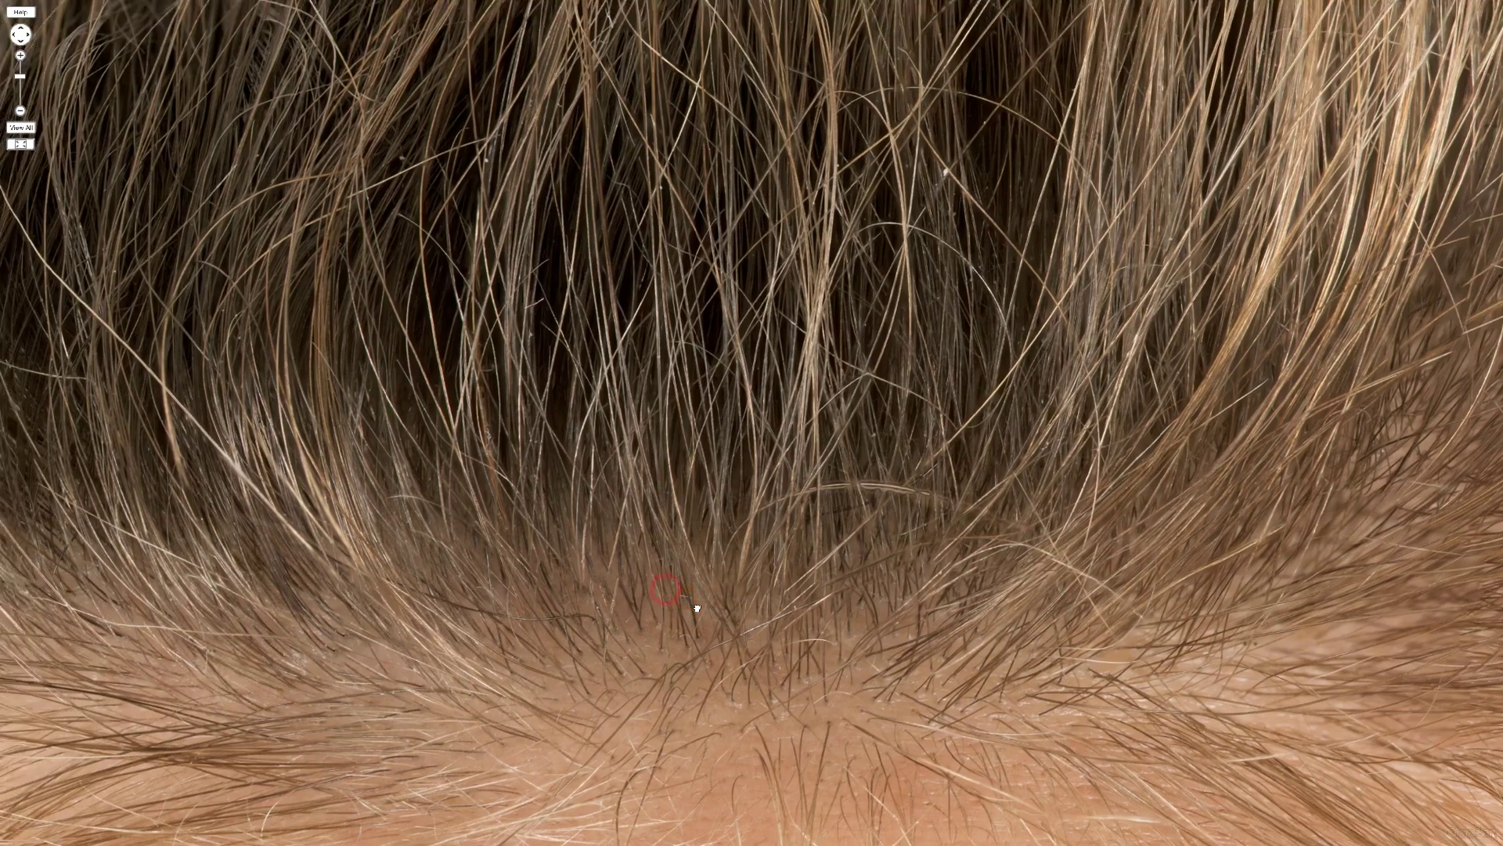
drag(662, 597, 1070, 597)
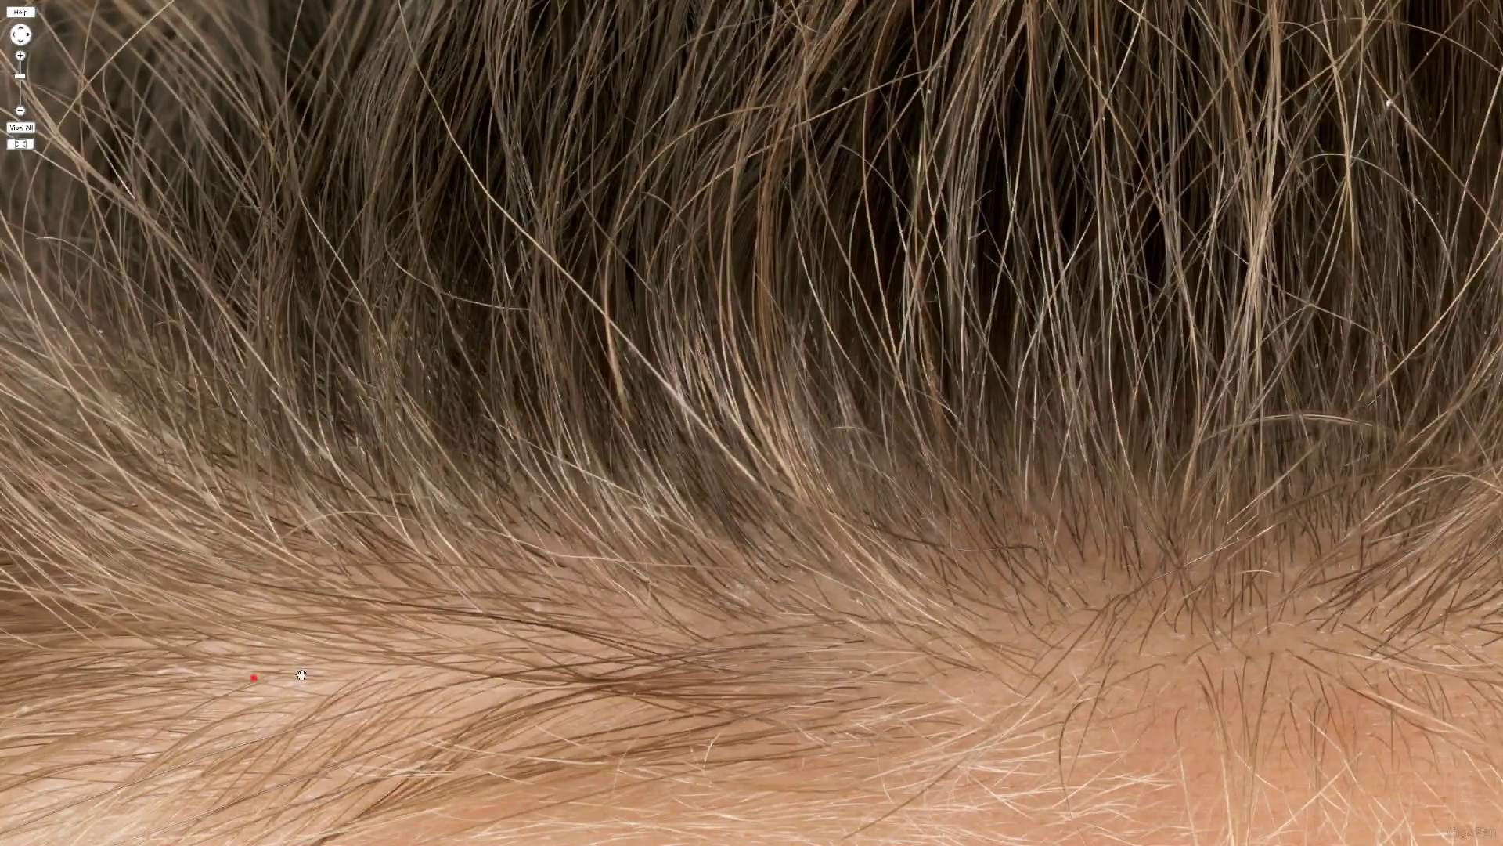
drag(302, 675, 638, 484)
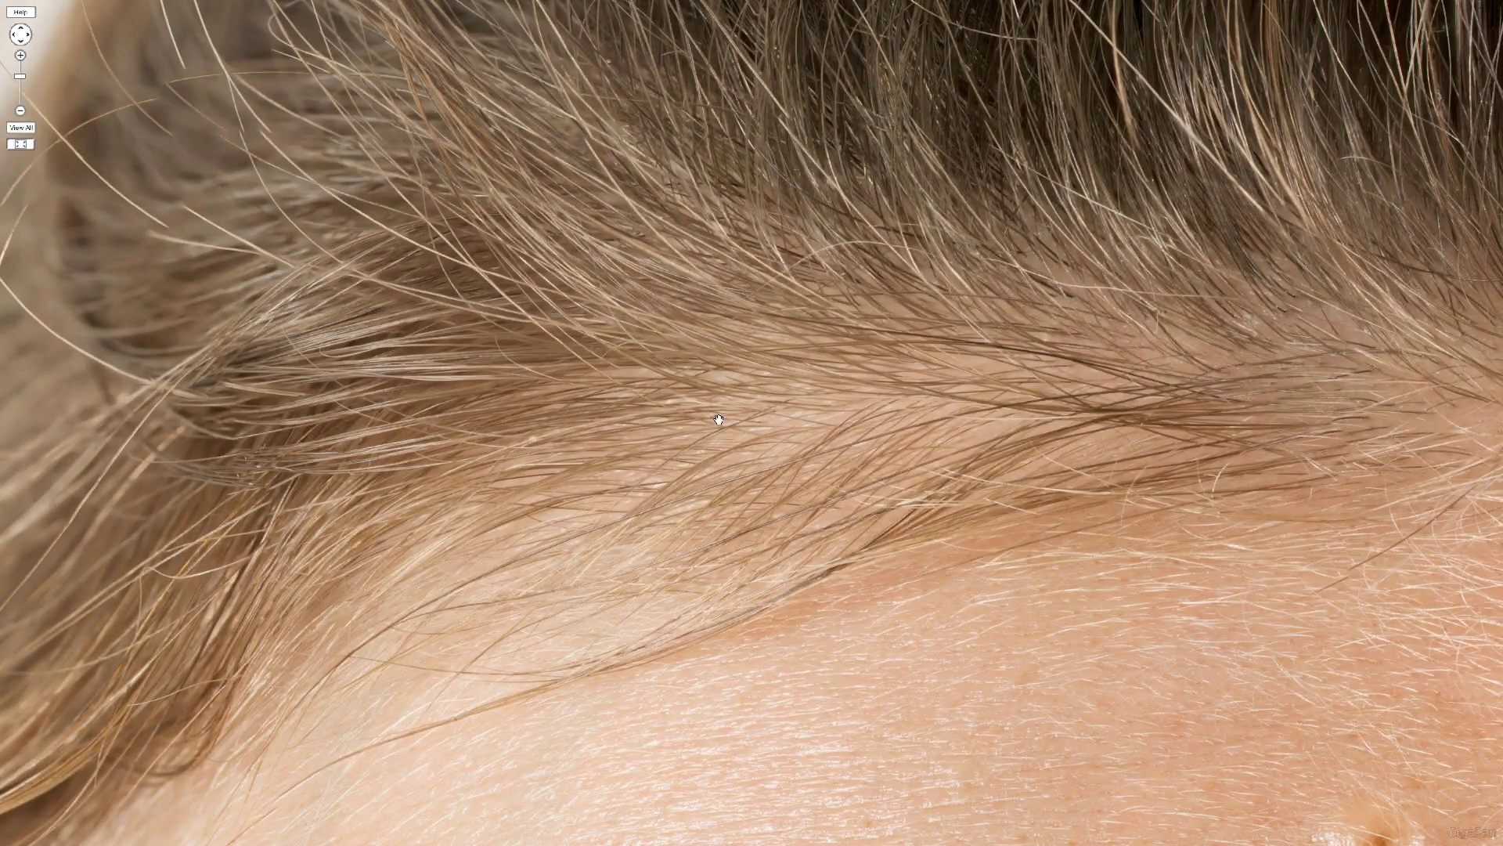
scroll(851, 613, up, 2)
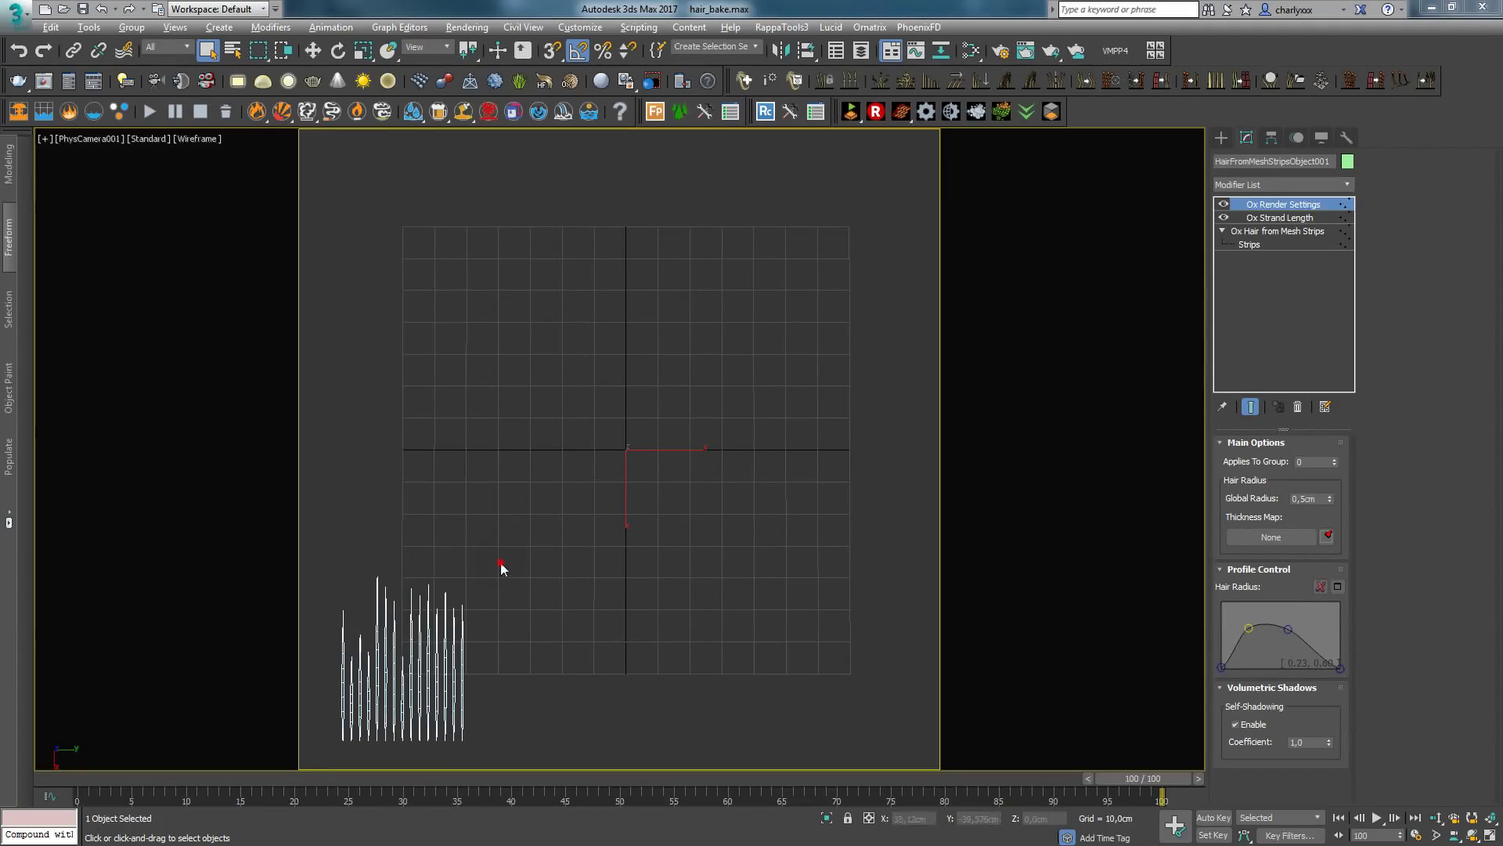
Step: Select and deselect the hair strips in the viewport by clicking and area-dragging
click(501, 568)
click(453, 609)
click(519, 708)
click(446, 679)
click(520, 577)
drag(413, 554, 504, 678)
click(521, 676)
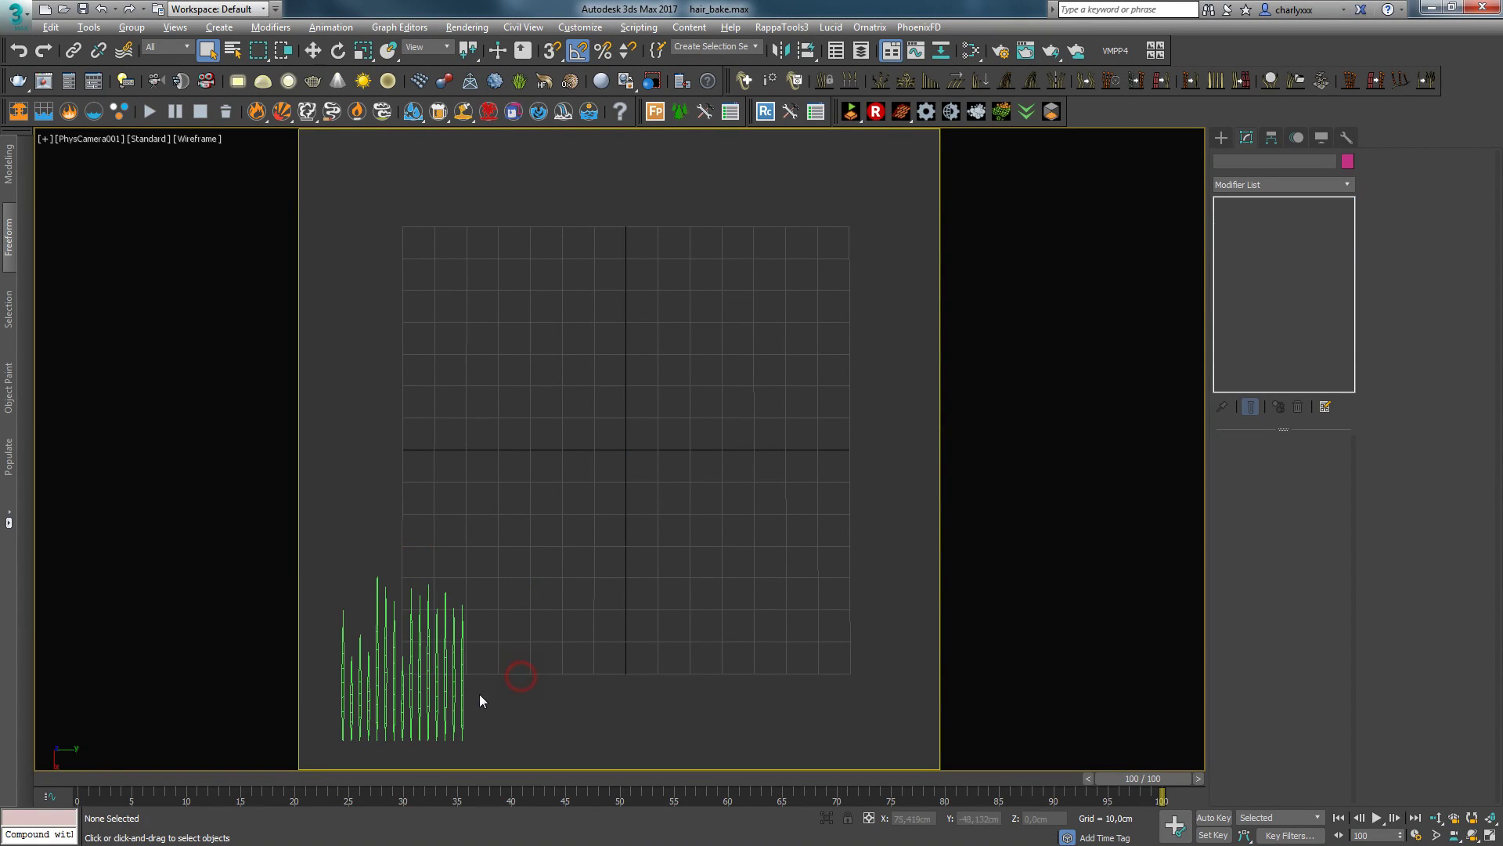
click(454, 682)
click(643, 688)
Step: Select strip plane Plane002, nudge it with Move, and rotate it back upright
click(491, 671)
key(w)
right_click(721, 266)
click(725, 268)
click(469, 675)
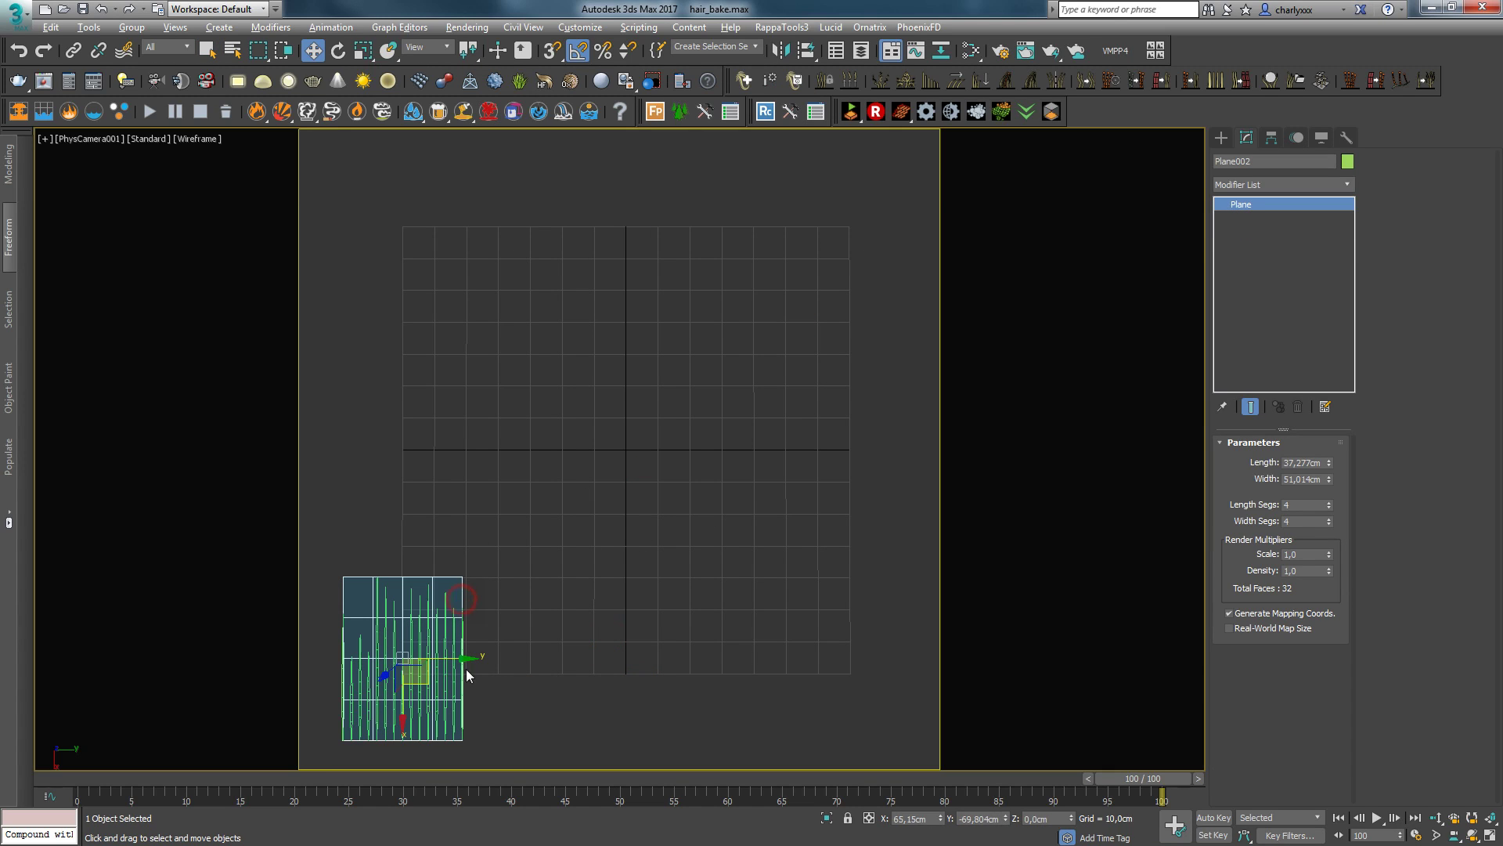
mouse_move(455, 664)
mouse_down()
mouse_move(813, 705)
mouse_move(474, 654)
mouse_move(869, 683)
mouse_move(455, 674)
mouse_up()
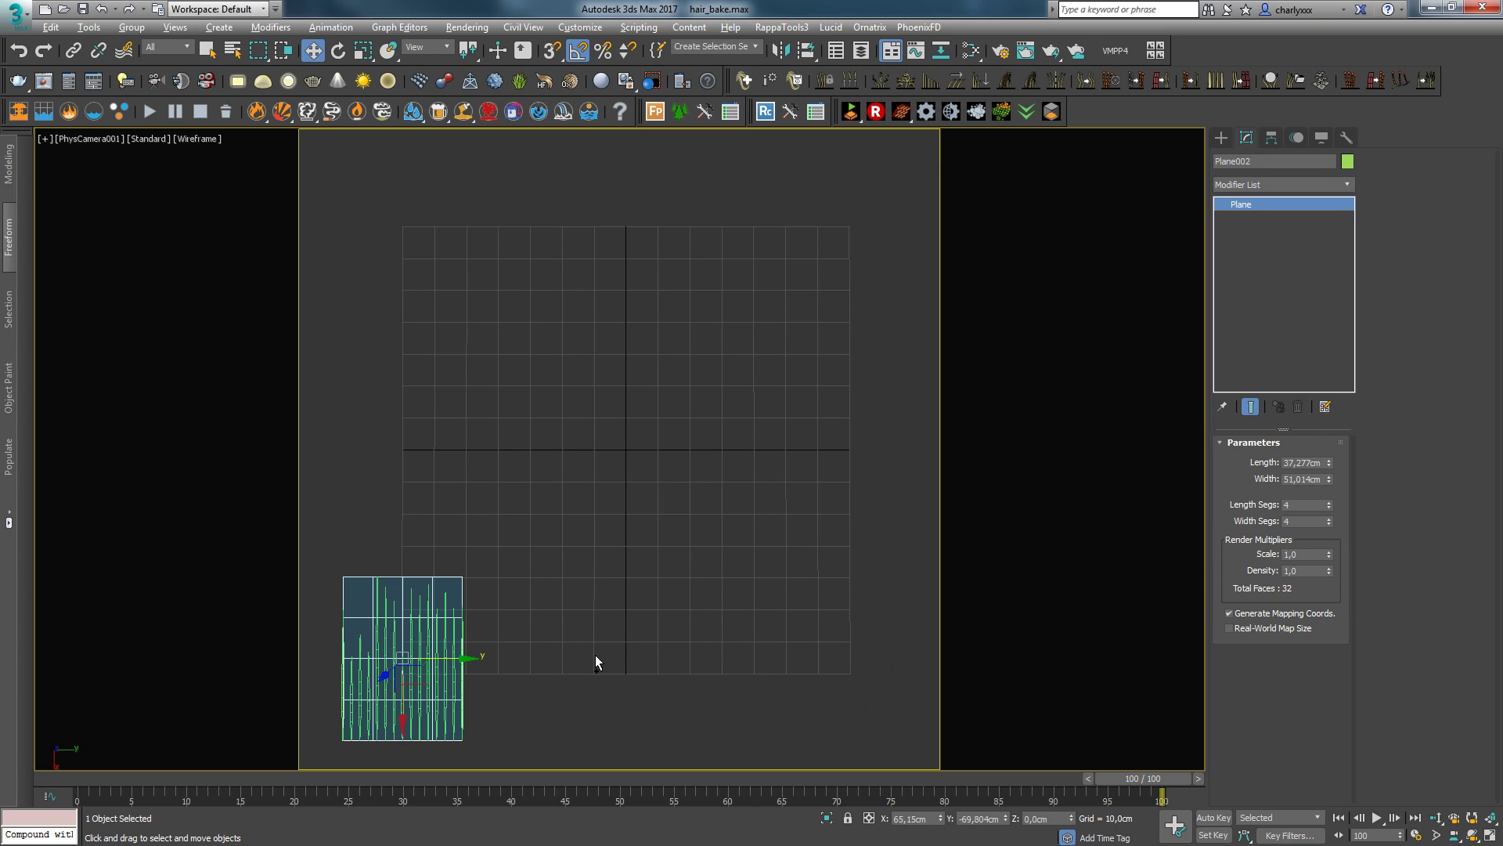
click(592, 612)
click(456, 579)
key(e)
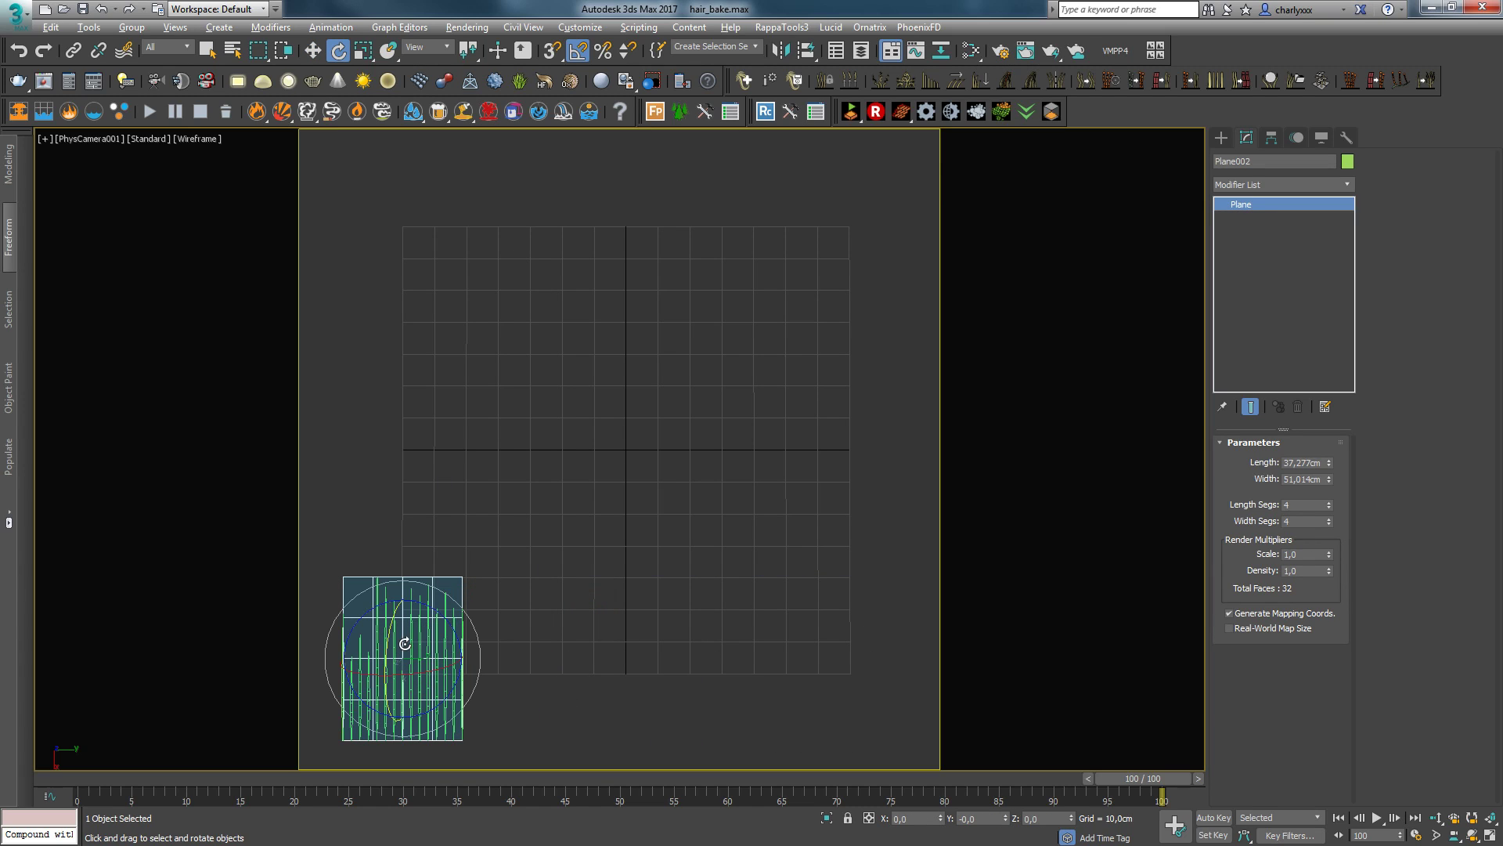
drag(432, 612, 484, 685)
click(572, 611)
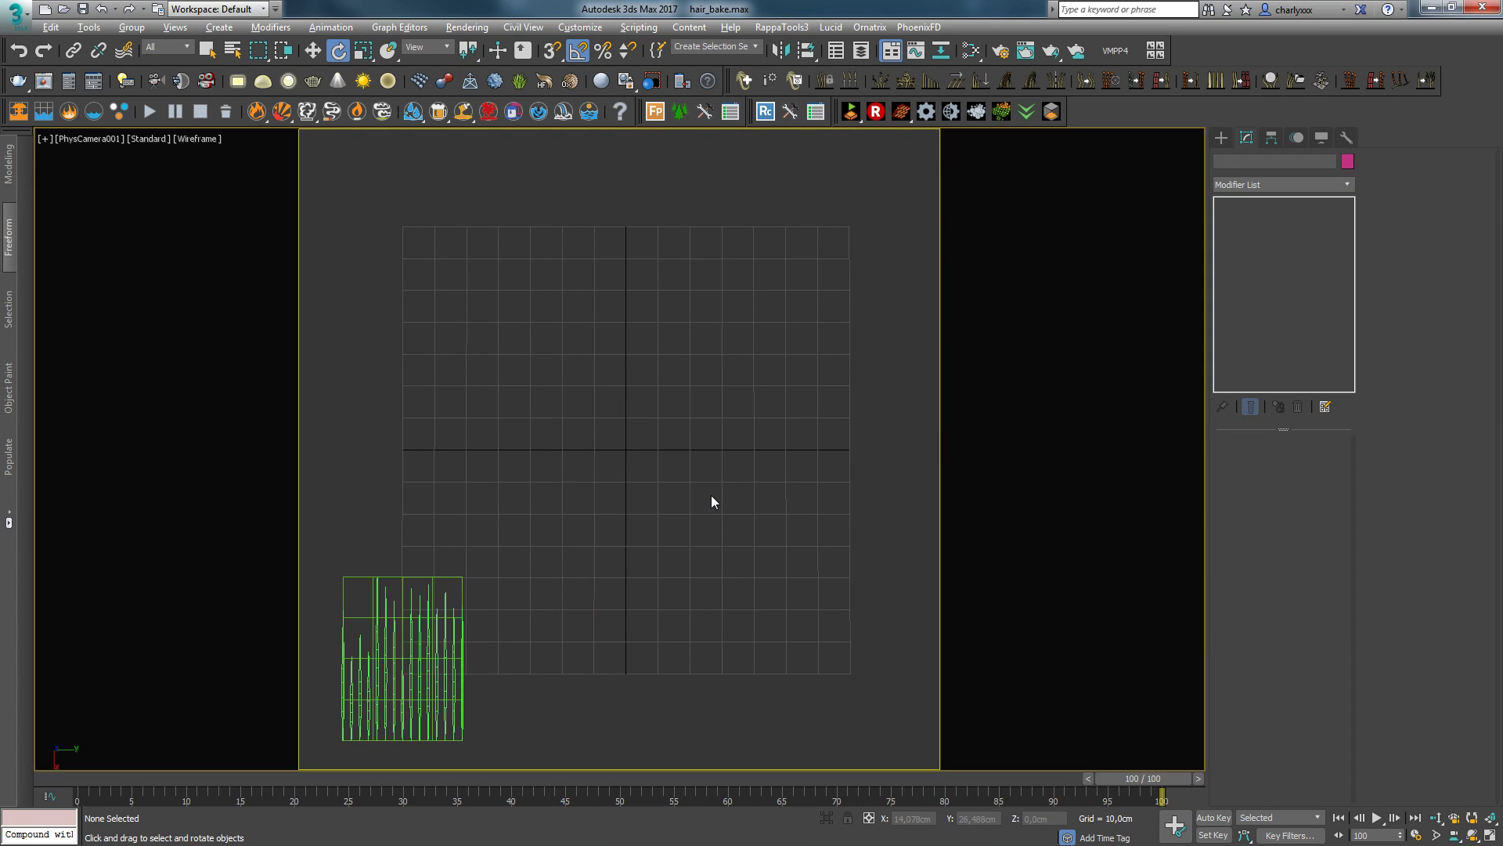
Step: Hide strip plane Plane002 with the quad menu's Hide Selection
click(461, 585)
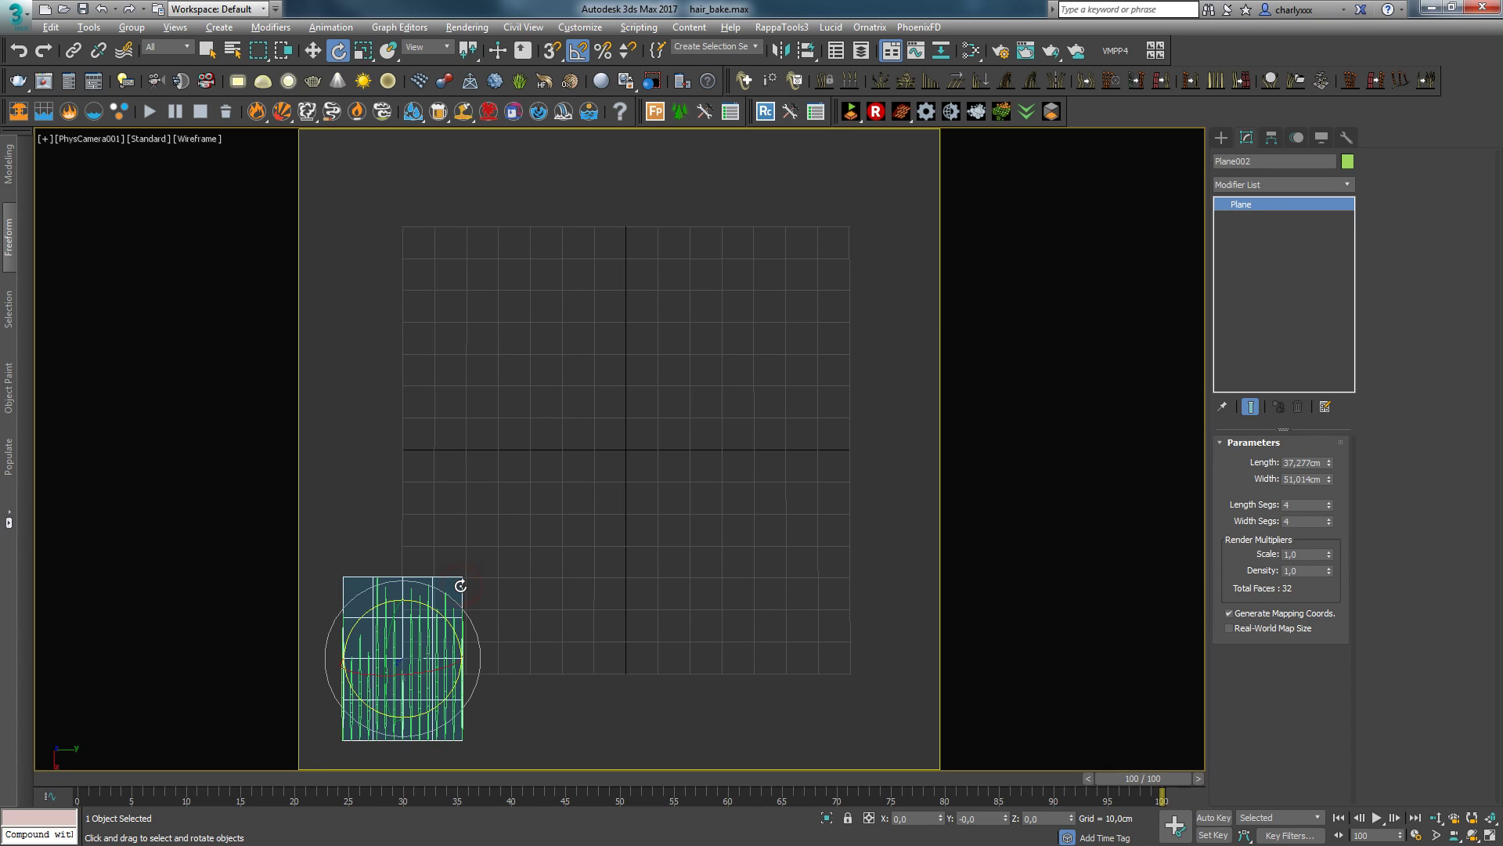
right_click(463, 559)
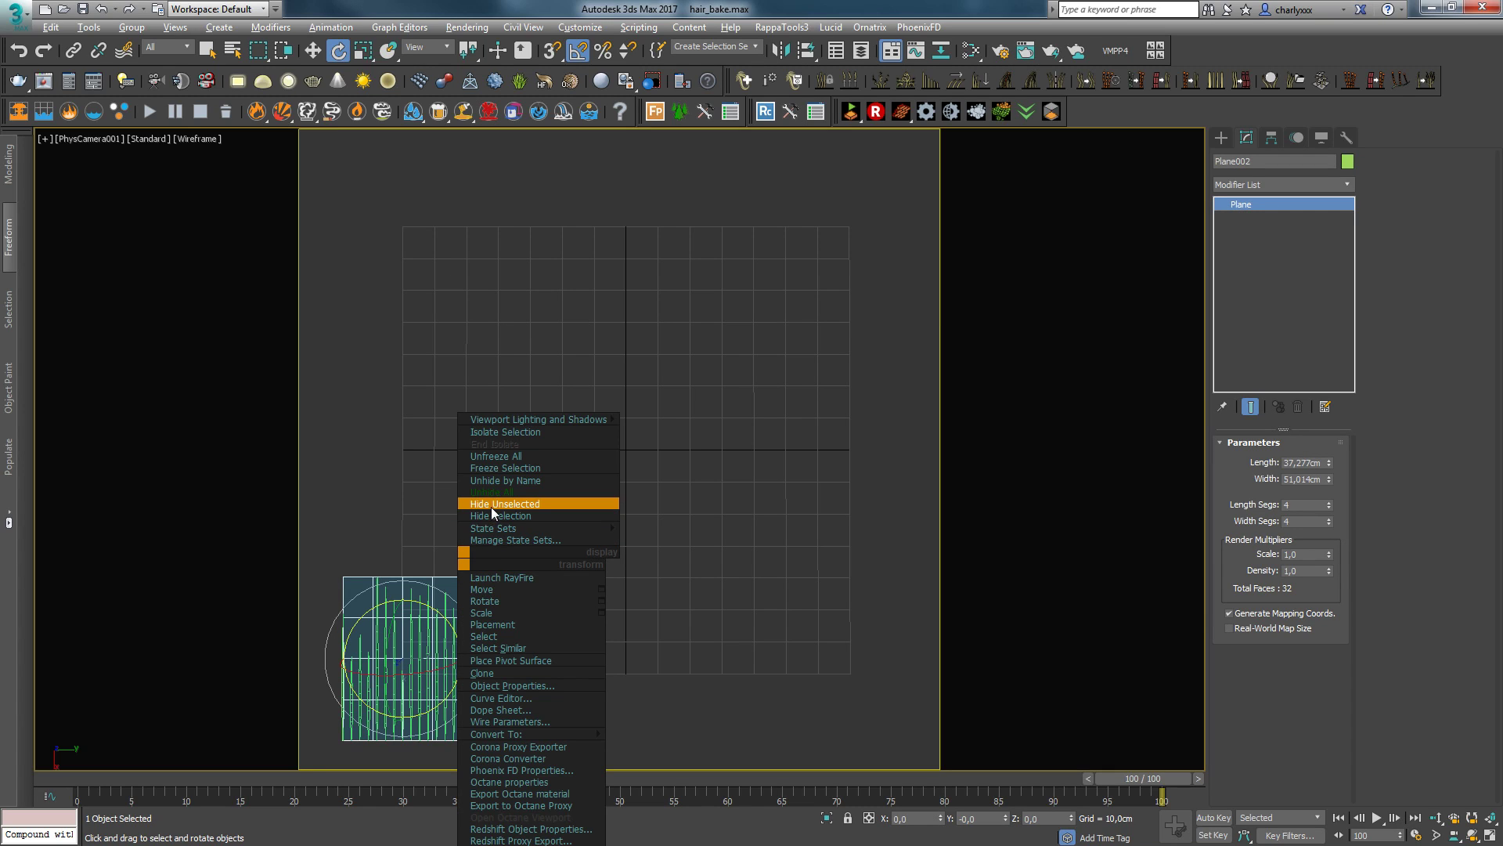
click(514, 514)
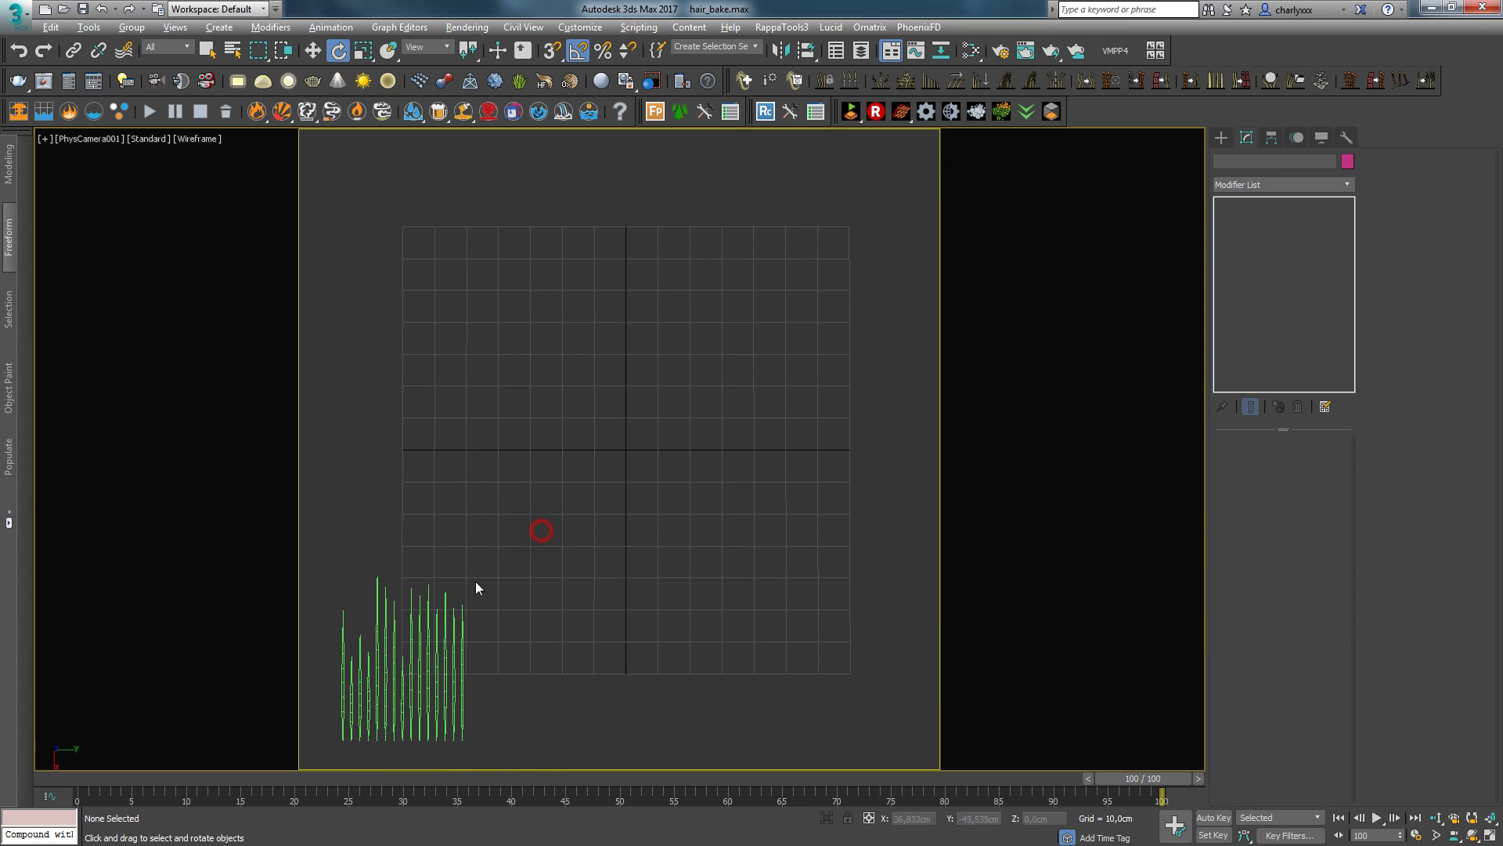
Step: Set Ox Strand Frizz amount to 4,004 and thin the strands to 0,16cm global radius
click(450, 626)
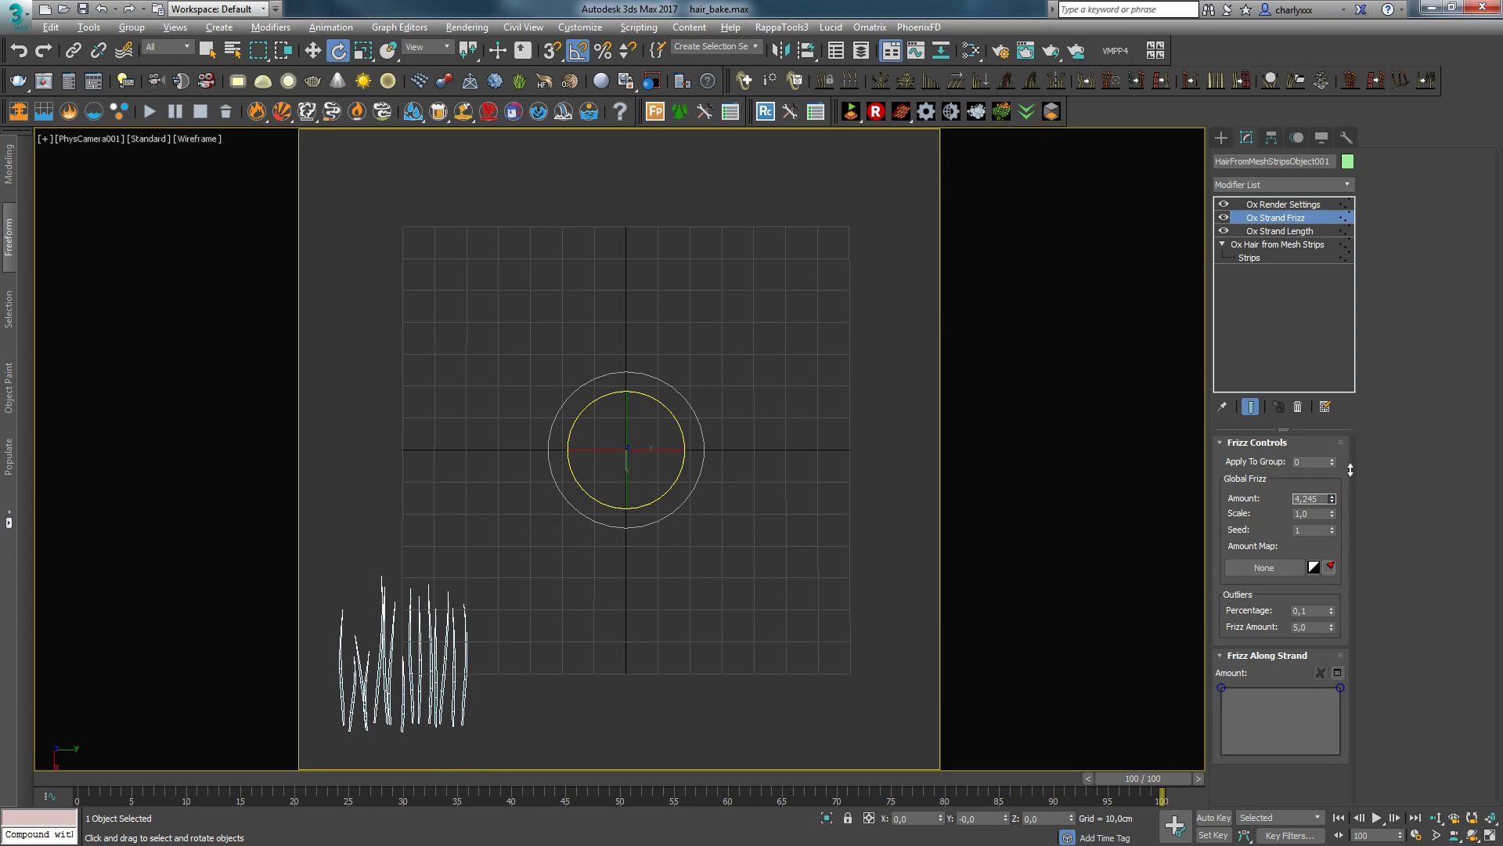
drag(1332, 513, 1342, 532)
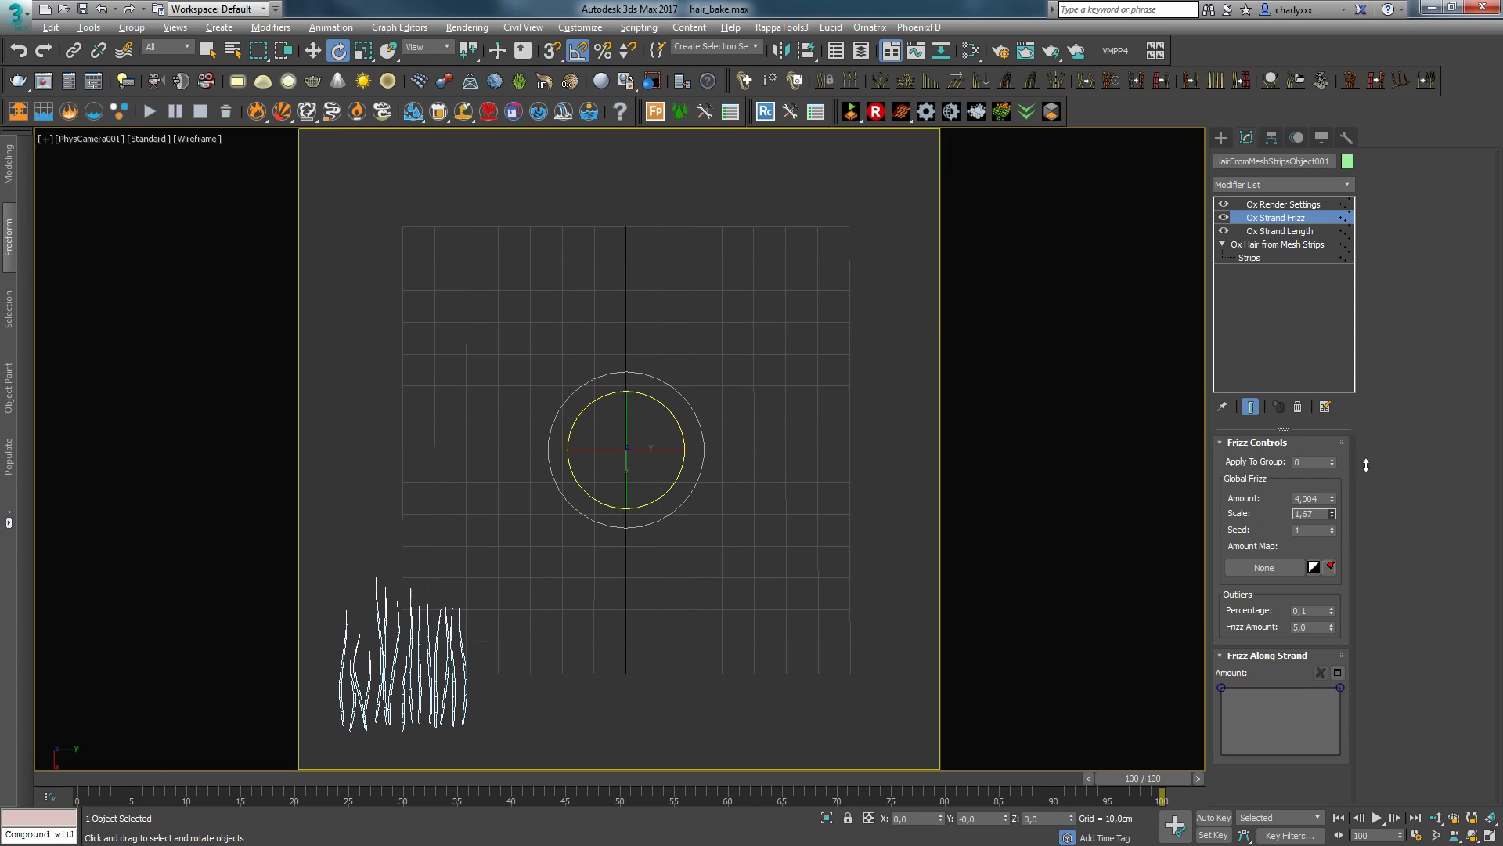
click(658, 657)
click(448, 681)
drag(1336, 530, 1338, 548)
click(1295, 259)
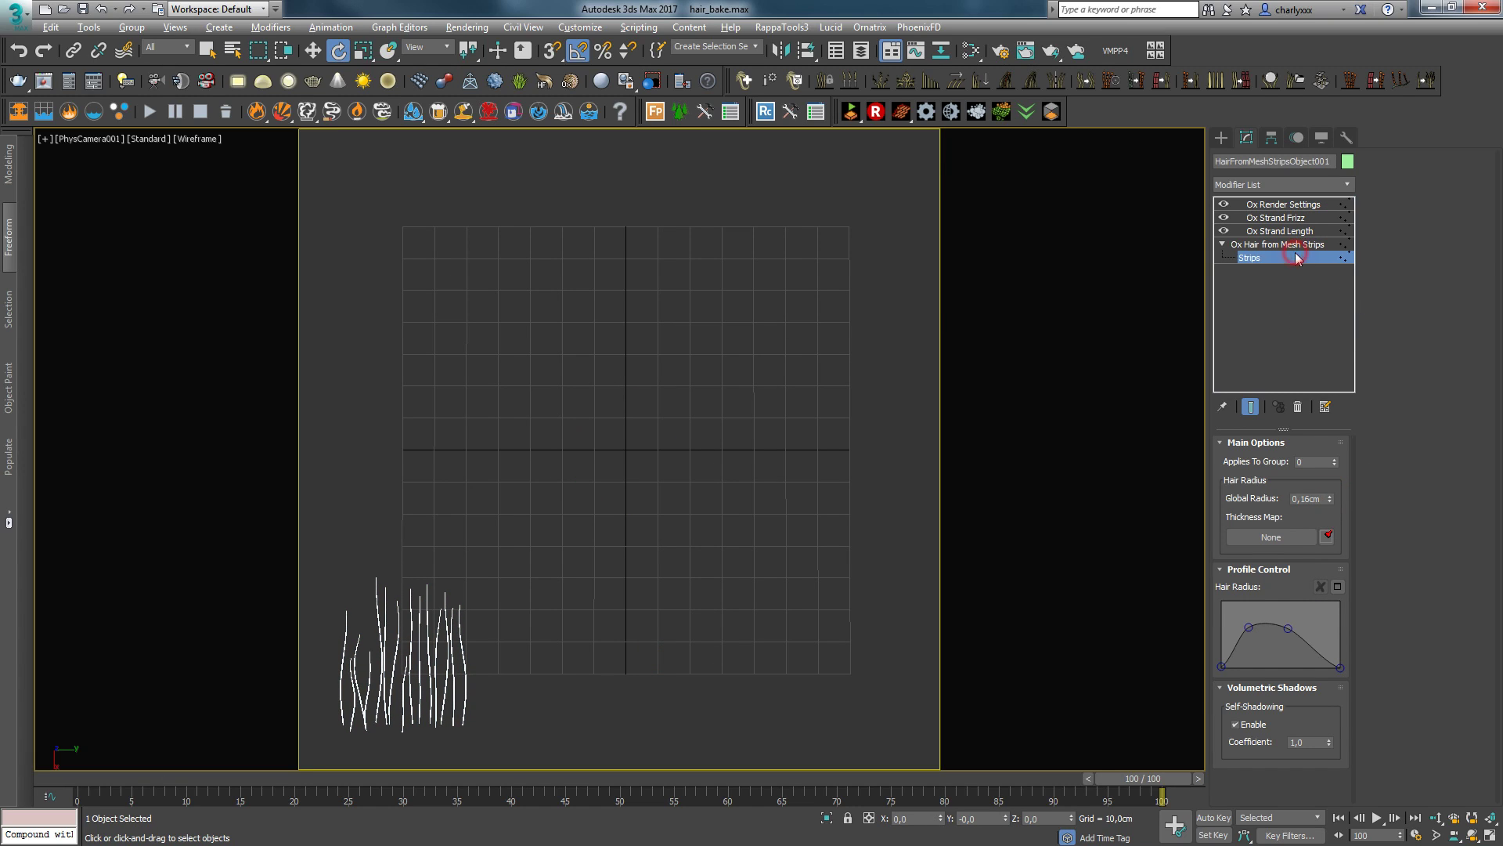
click(661, 565)
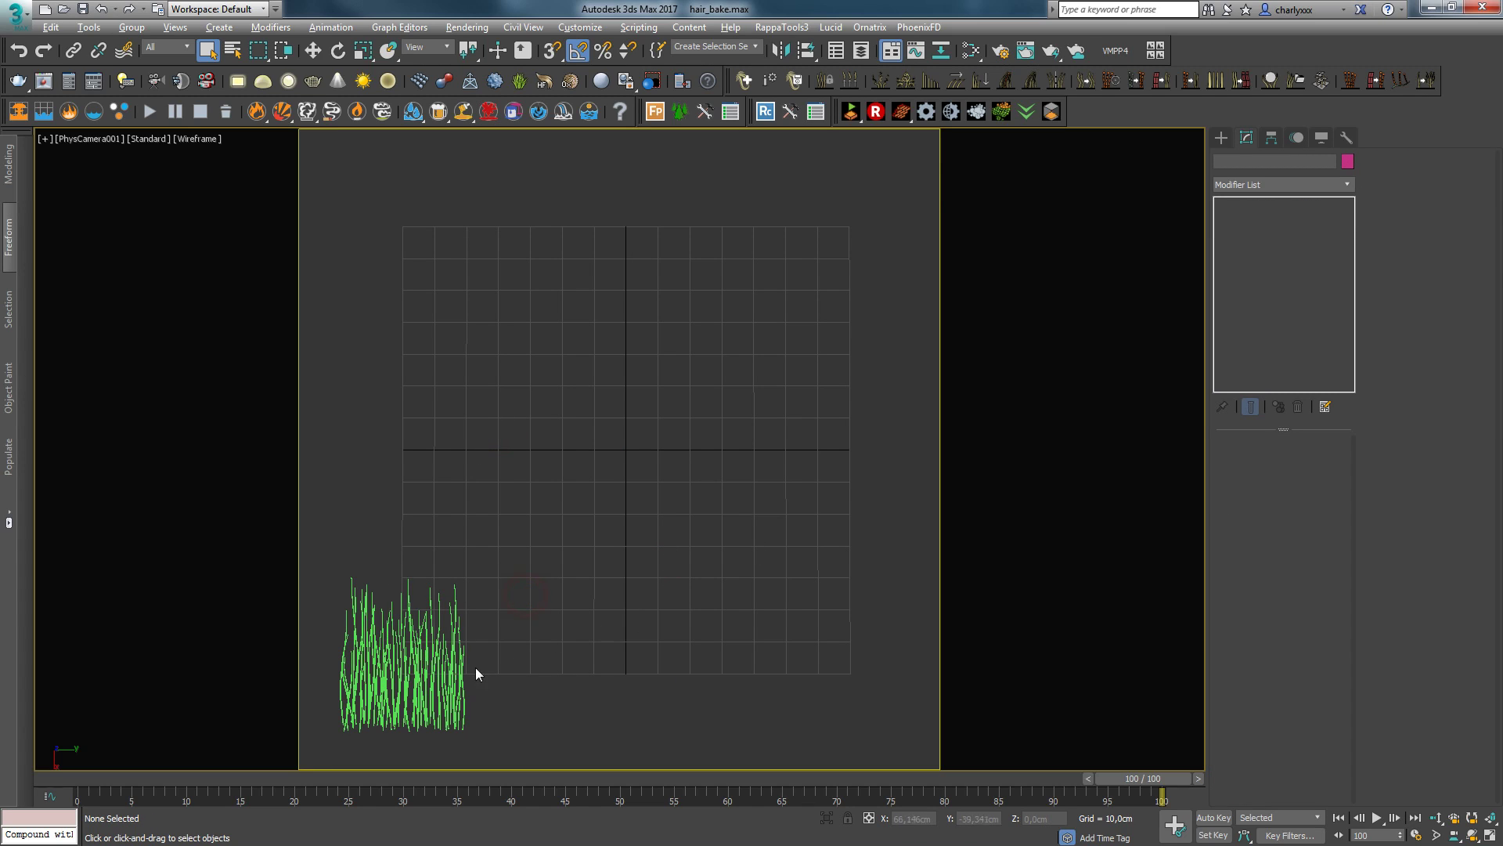
click(220, 27)
mouse_move(238, 207)
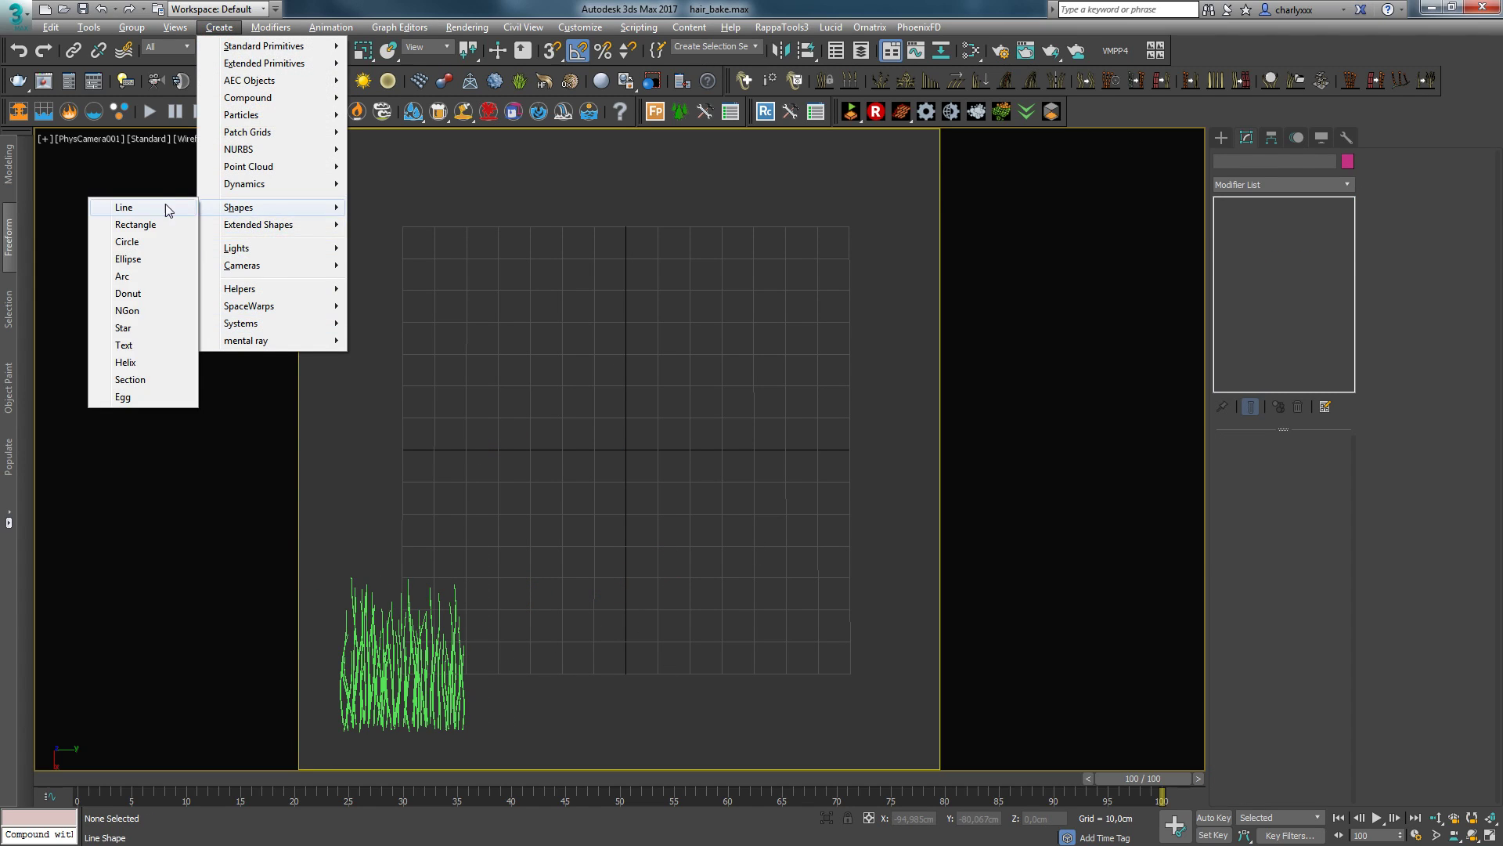
Step: Draw three curved line splines rising from the bottom of the view
click(166, 207)
click(583, 724)
click(571, 517)
click(595, 368)
right_click(599, 291)
click(595, 726)
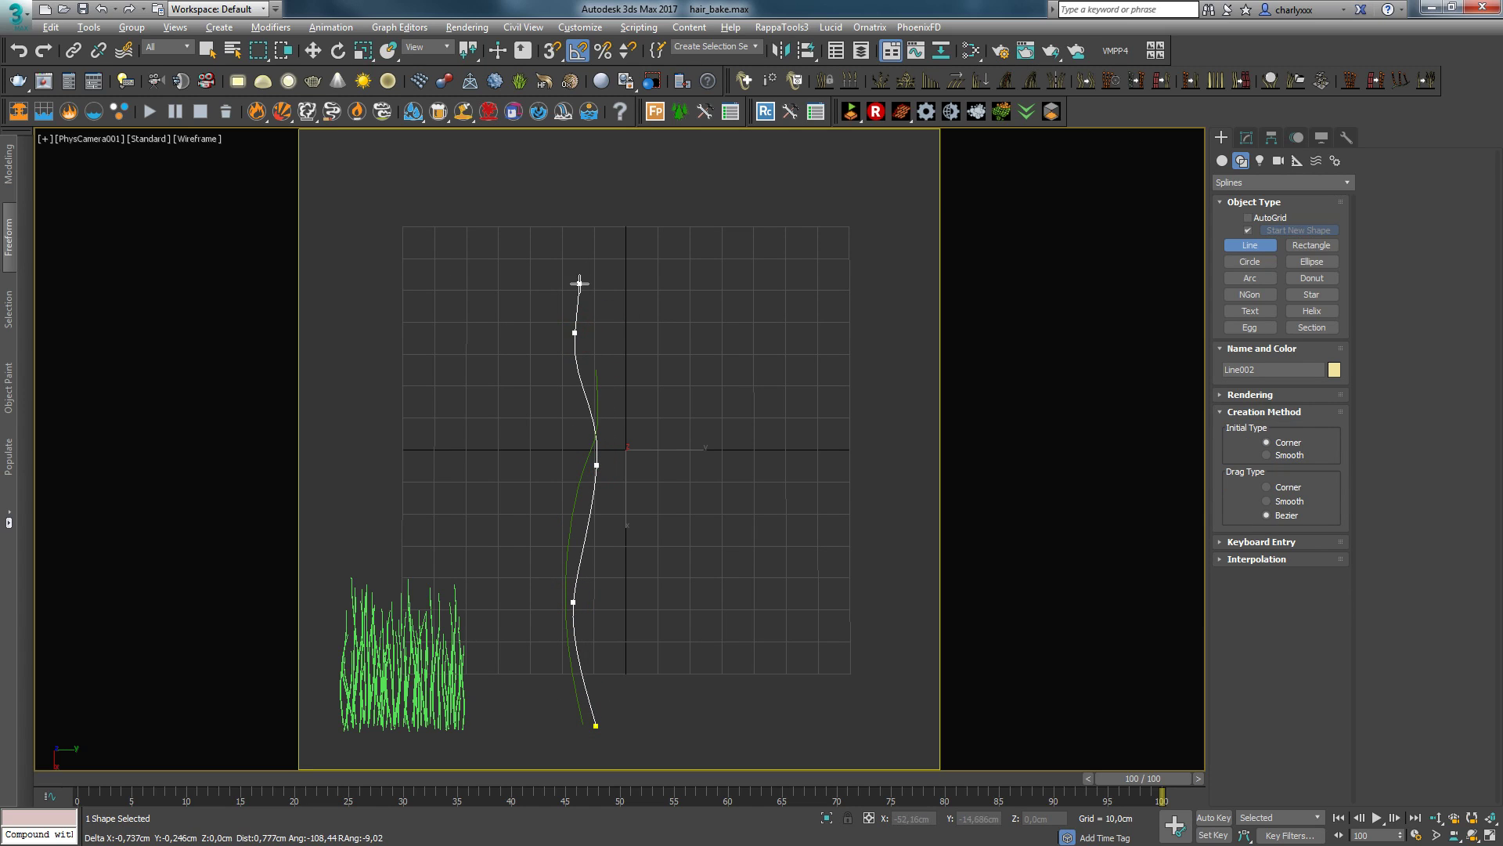
click(584, 253)
right_click(584, 253)
click(569, 729)
click(554, 644)
click(562, 521)
right_click(551, 481)
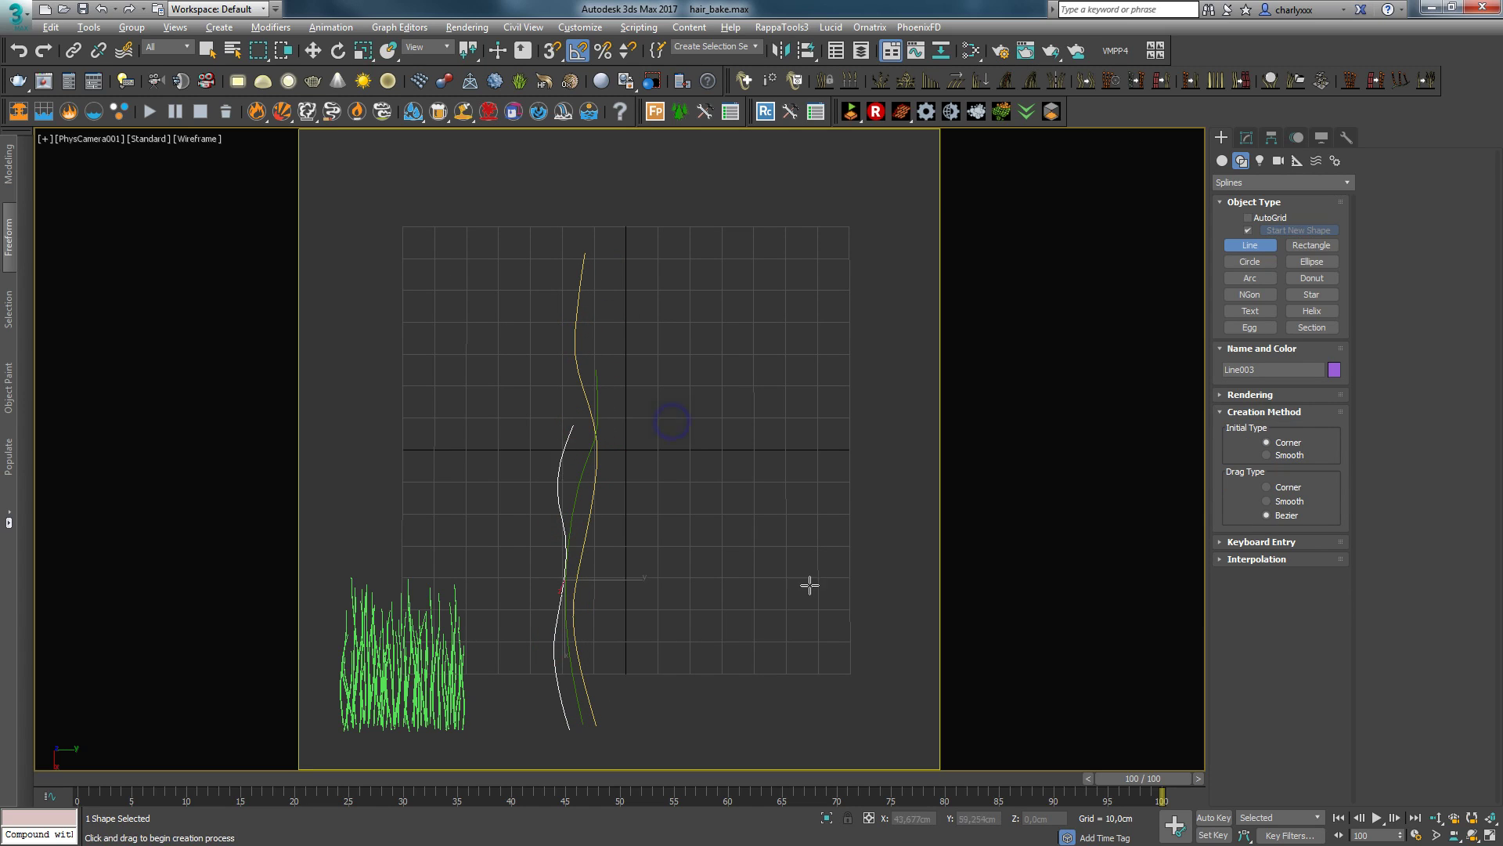
right_click(815, 590)
Step: Attach the other two splines to Line002 and convert it to an editable spline
click(574, 619)
click(1247, 137)
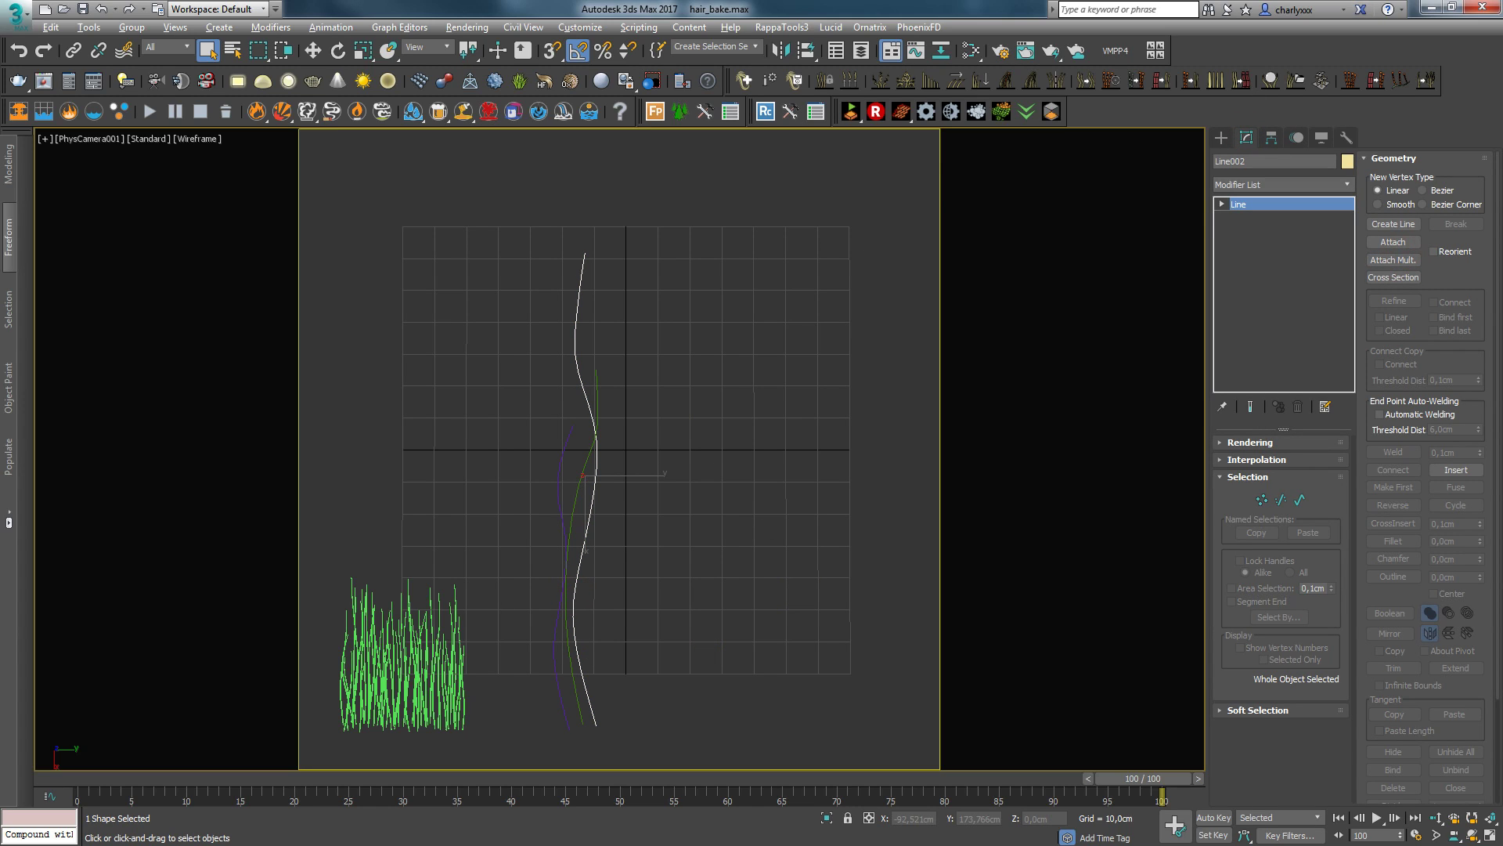
click(1393, 259)
key(ctrl+a)
click(636, 624)
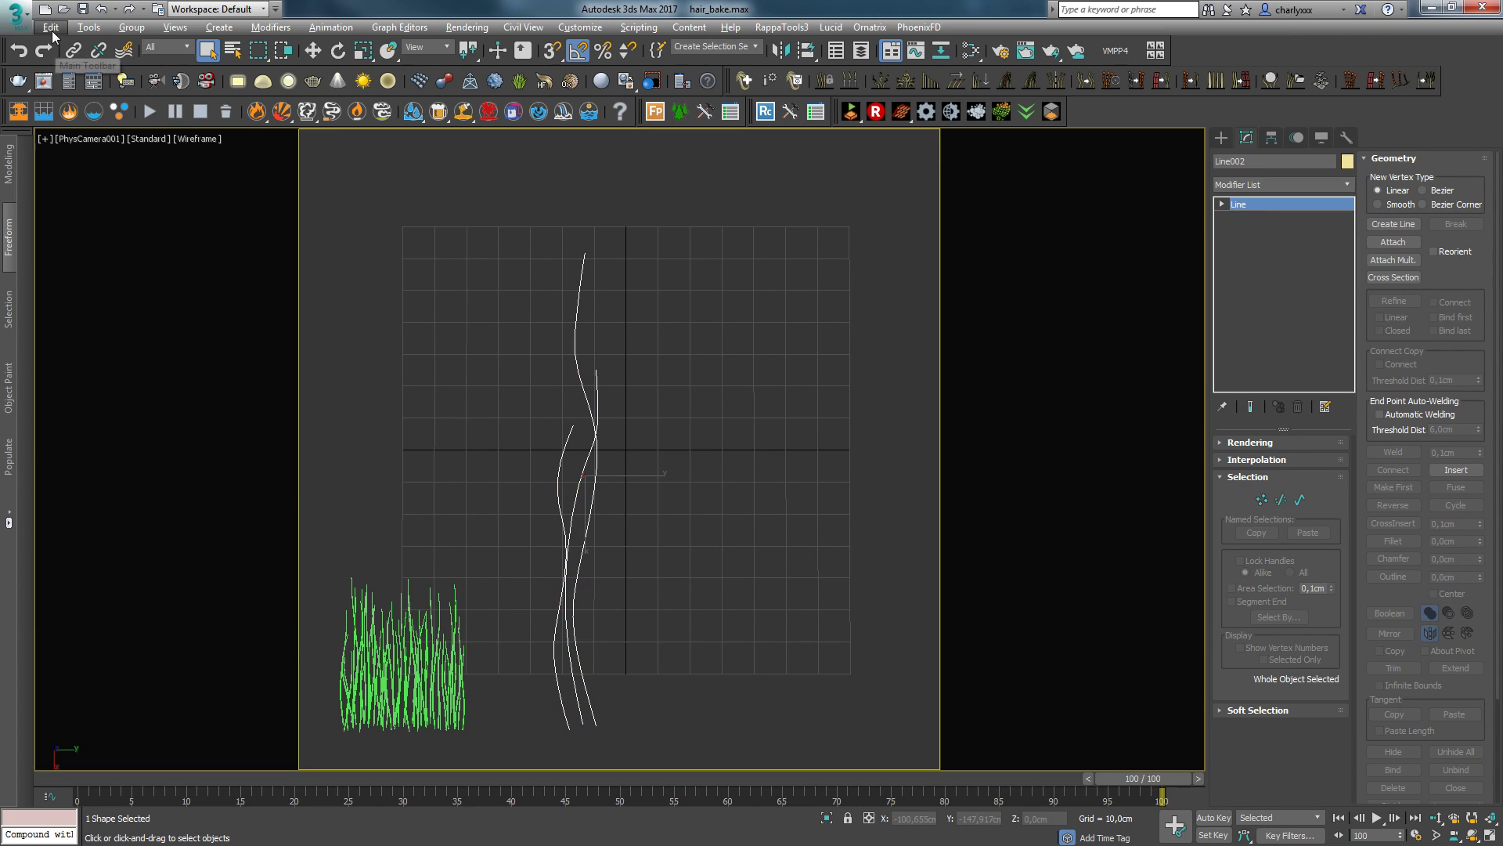
click(51, 26)
click(87, 227)
click(412, 408)
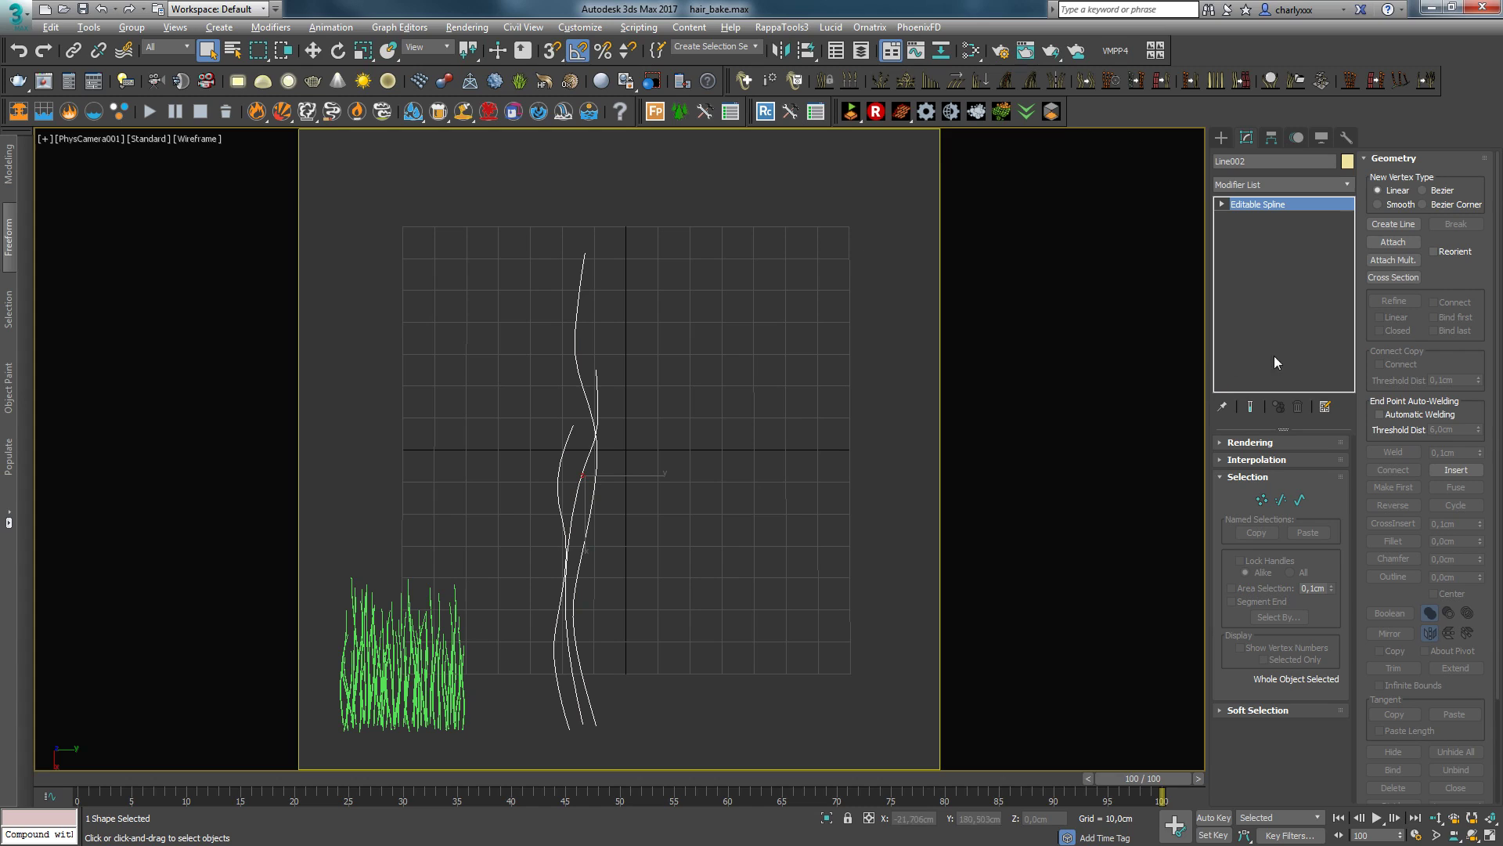
Step: Create hair from the curves using a hair preset
click(875, 82)
click(487, 332)
click(661, 509)
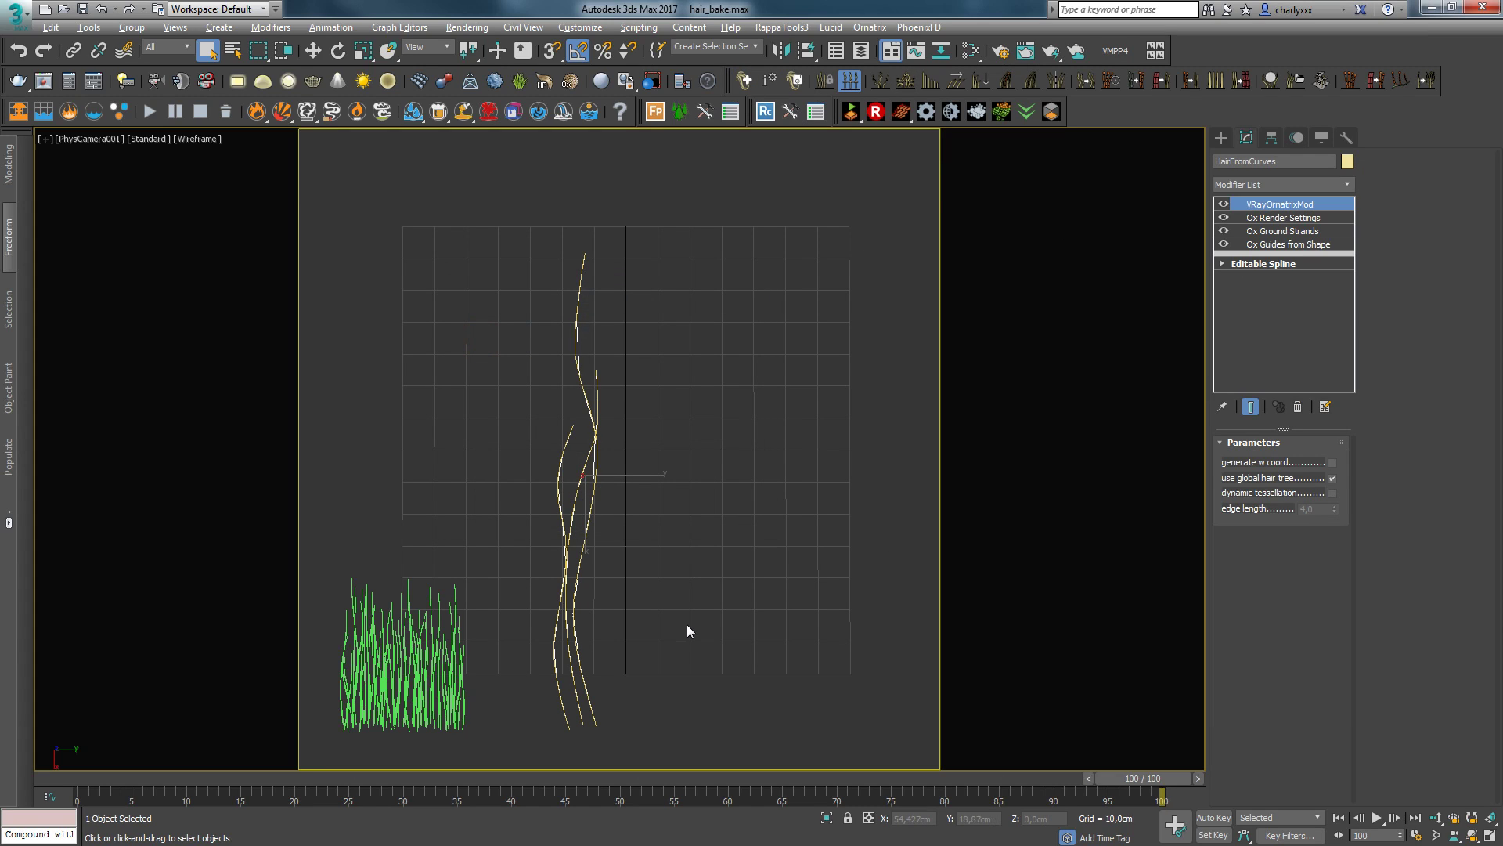
Step: Replace the Ox Ground Strands modifier with Ox Edit Guides
click(1285, 246)
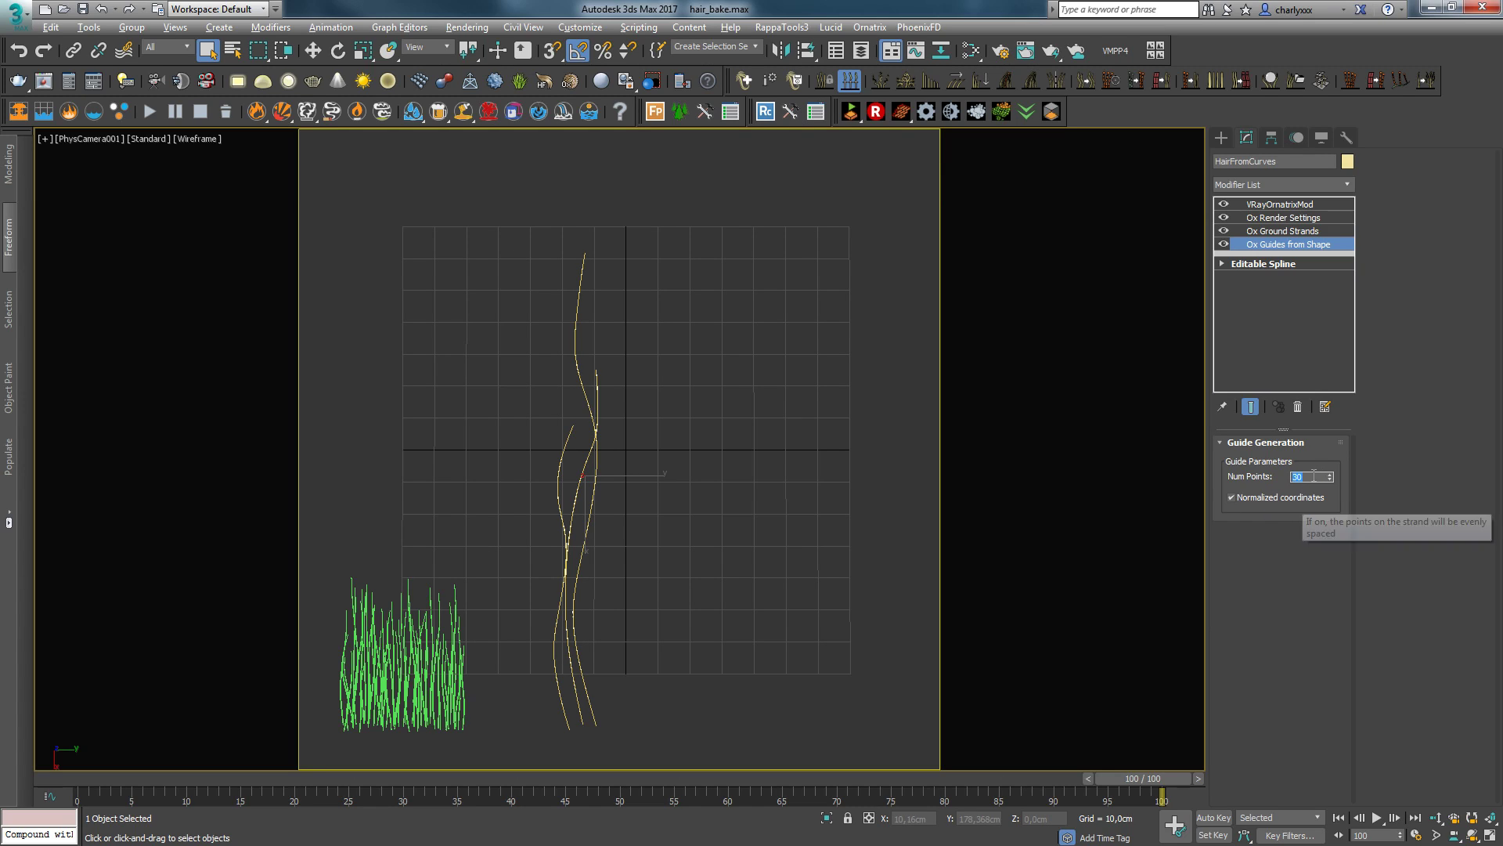
click(1274, 231)
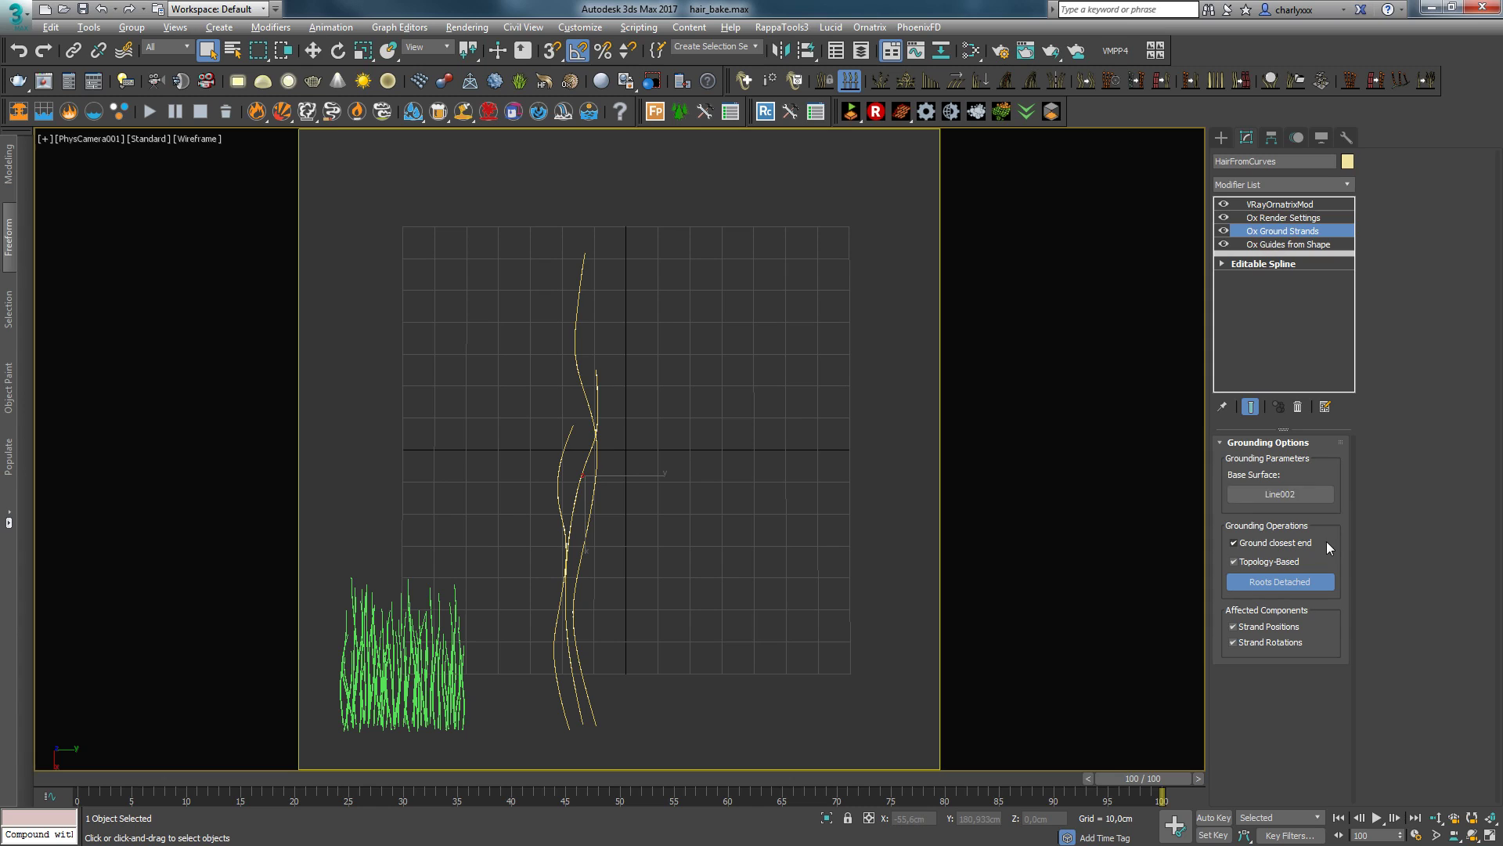
click(1300, 409)
click(1323, 185)
scroll(1333, 298, down, 5)
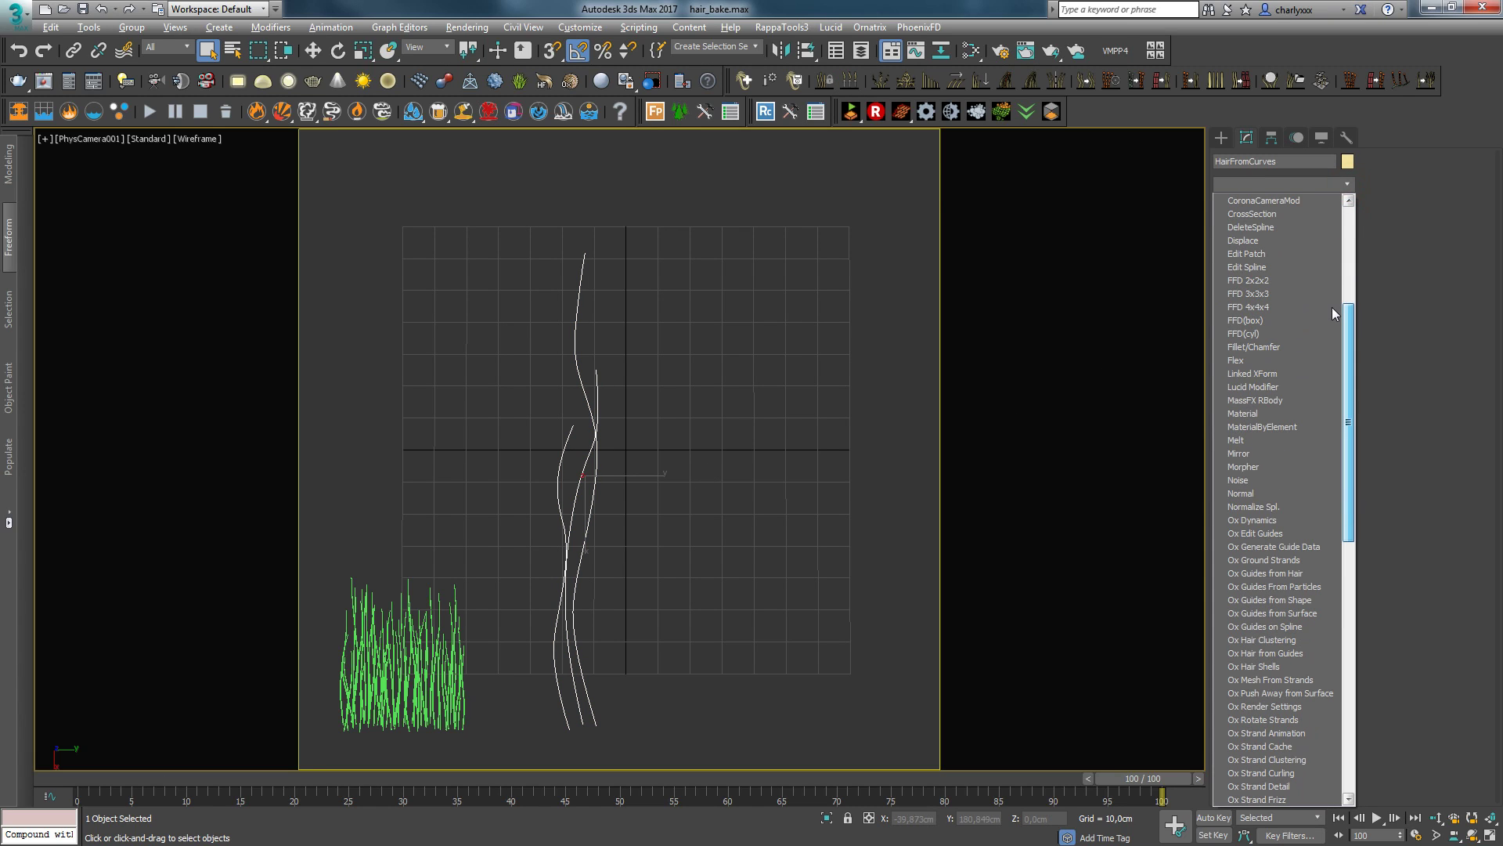
click(1262, 533)
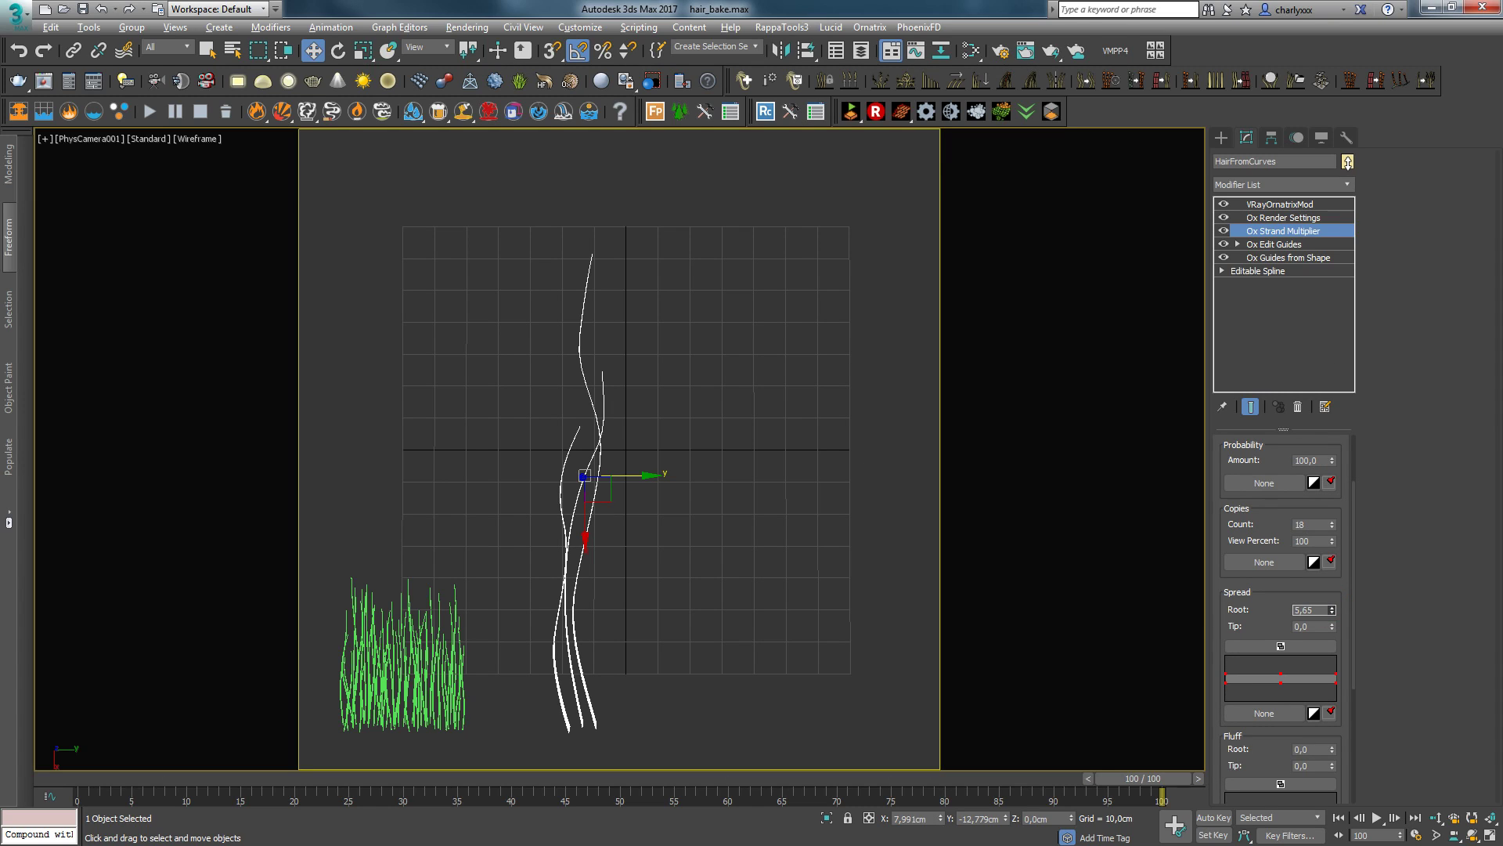
Step: Fluff the multiplied strands at root and tip (9,642 / 0,66) and add back some root spread
drag(1332, 613, 1321, 379)
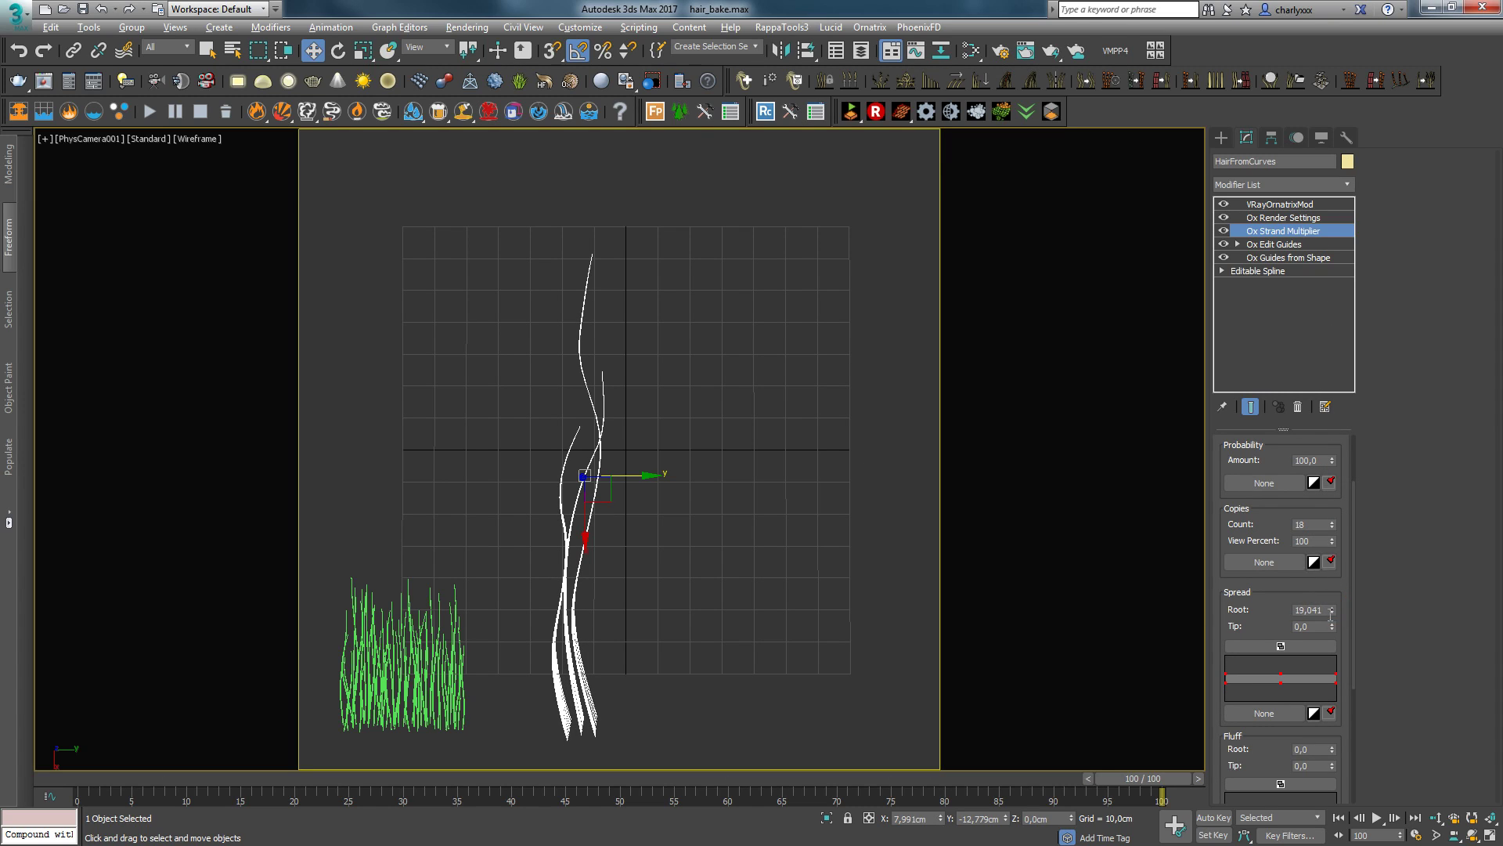
right_click(1331, 614)
scroll(1288, 591, down, 3)
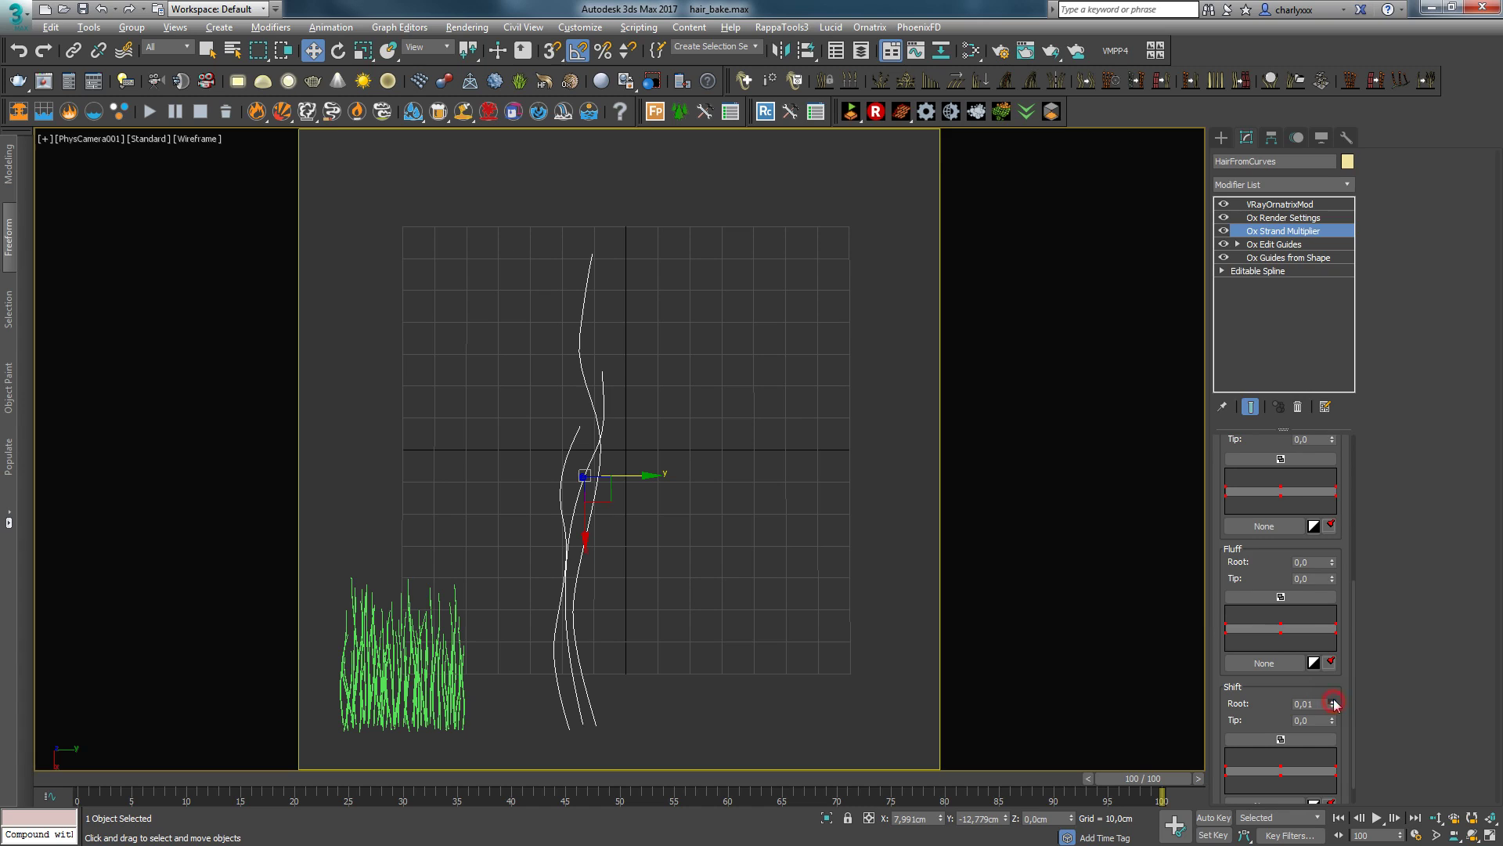
drag(1334, 561, 1266, 834)
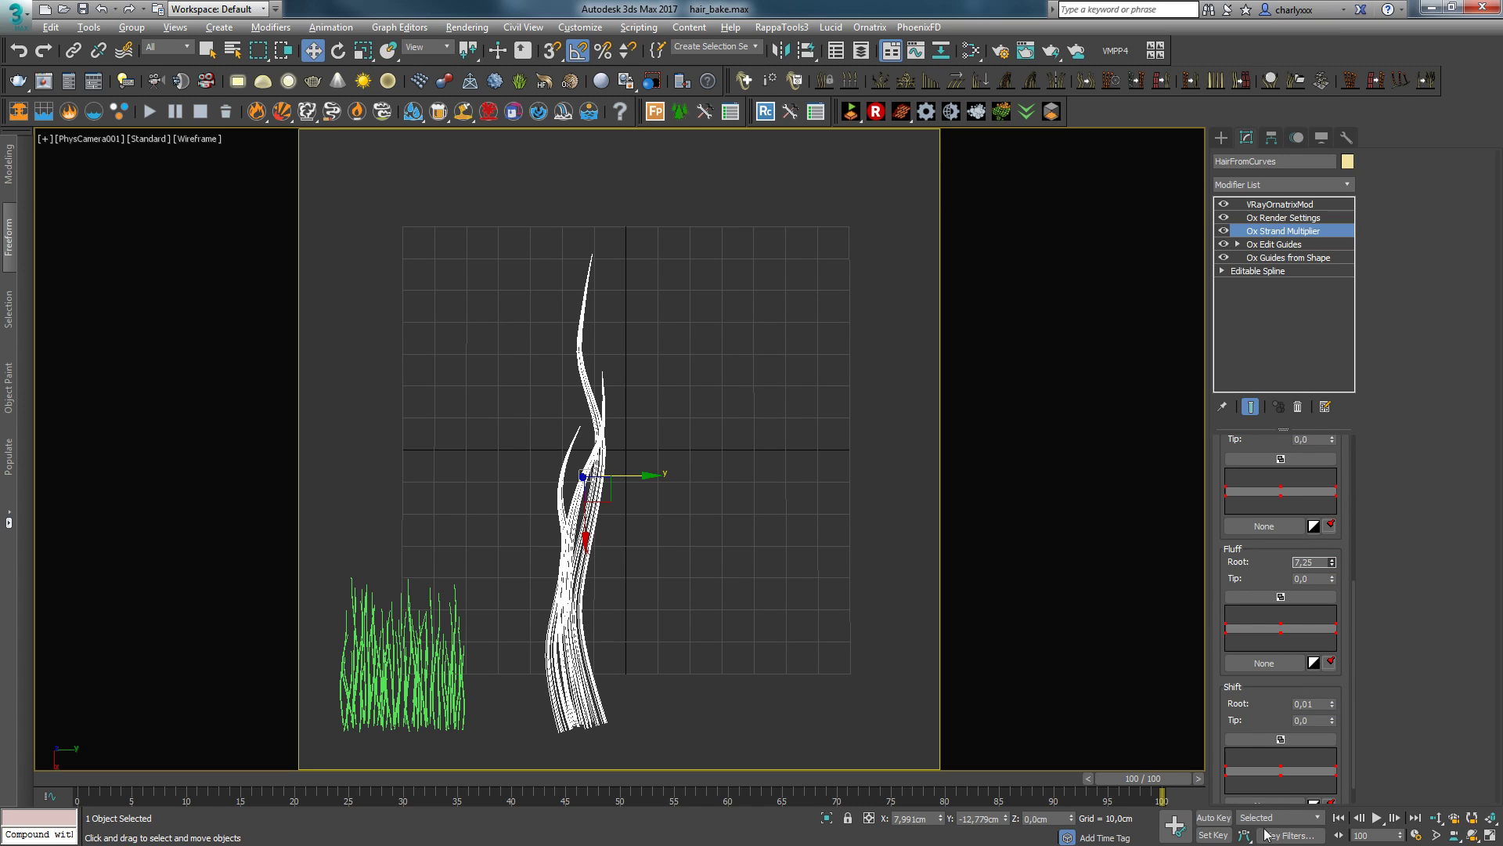
mouse_move(1329, 564)
mouse_down()
mouse_move(1331, 540)
mouse_move(1338, 588)
mouse_move(1115, 638)
mouse_up()
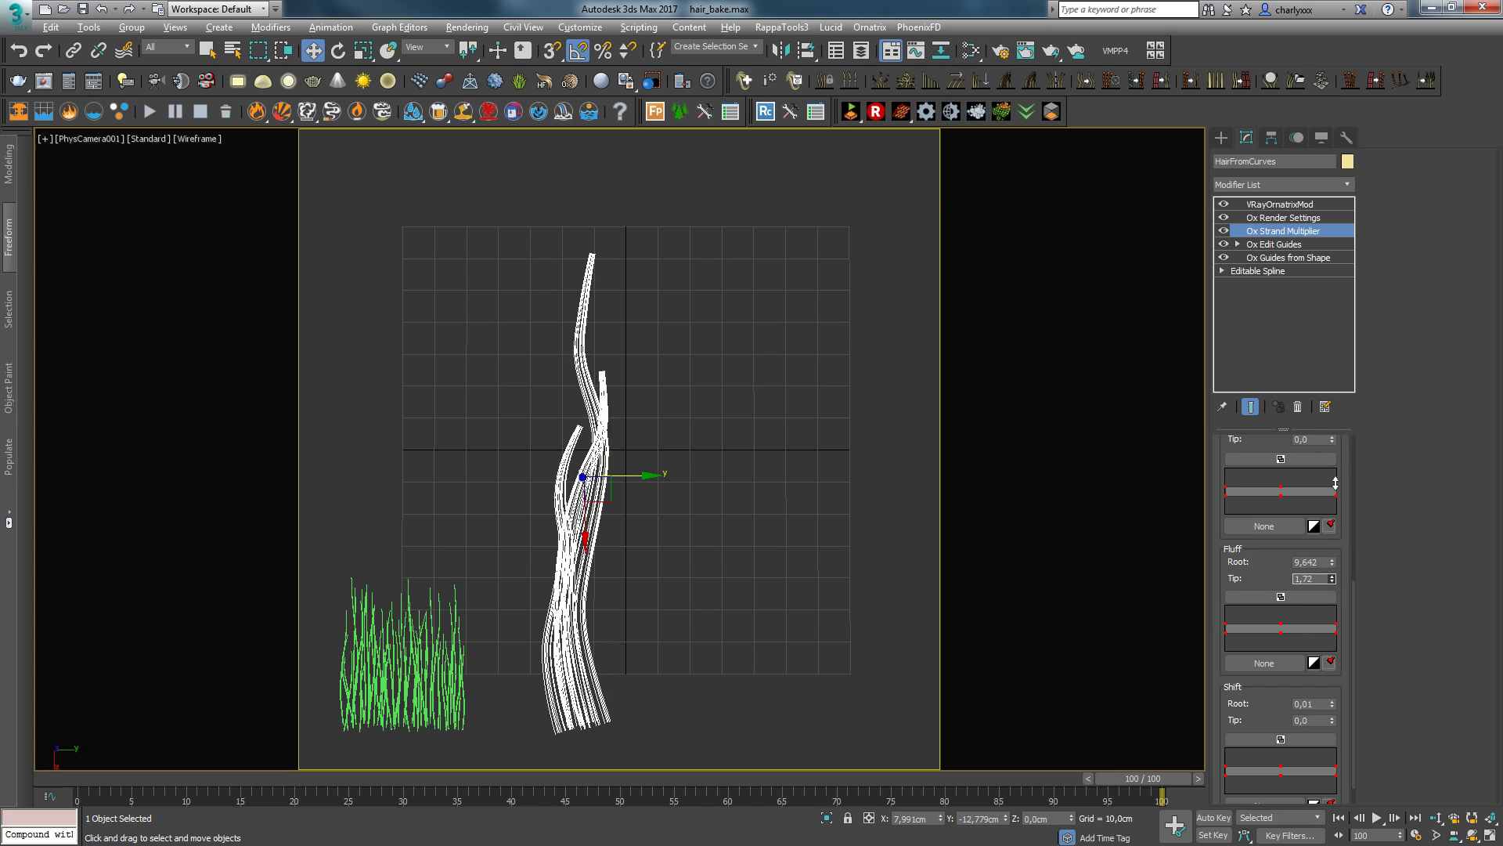
scroll(1258, 567, up, 4)
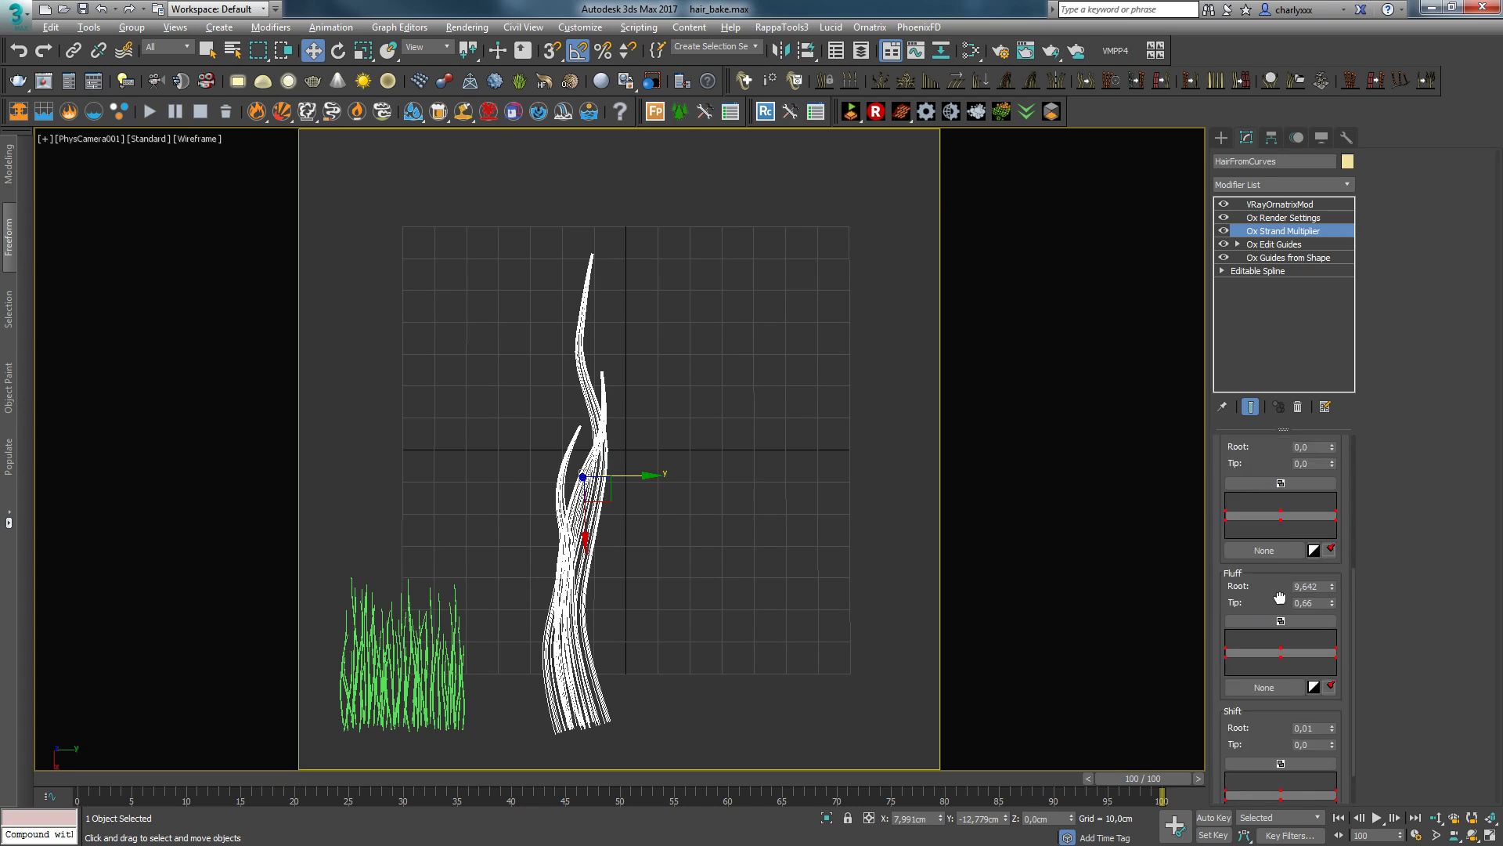
drag(1334, 549, 1301, 378)
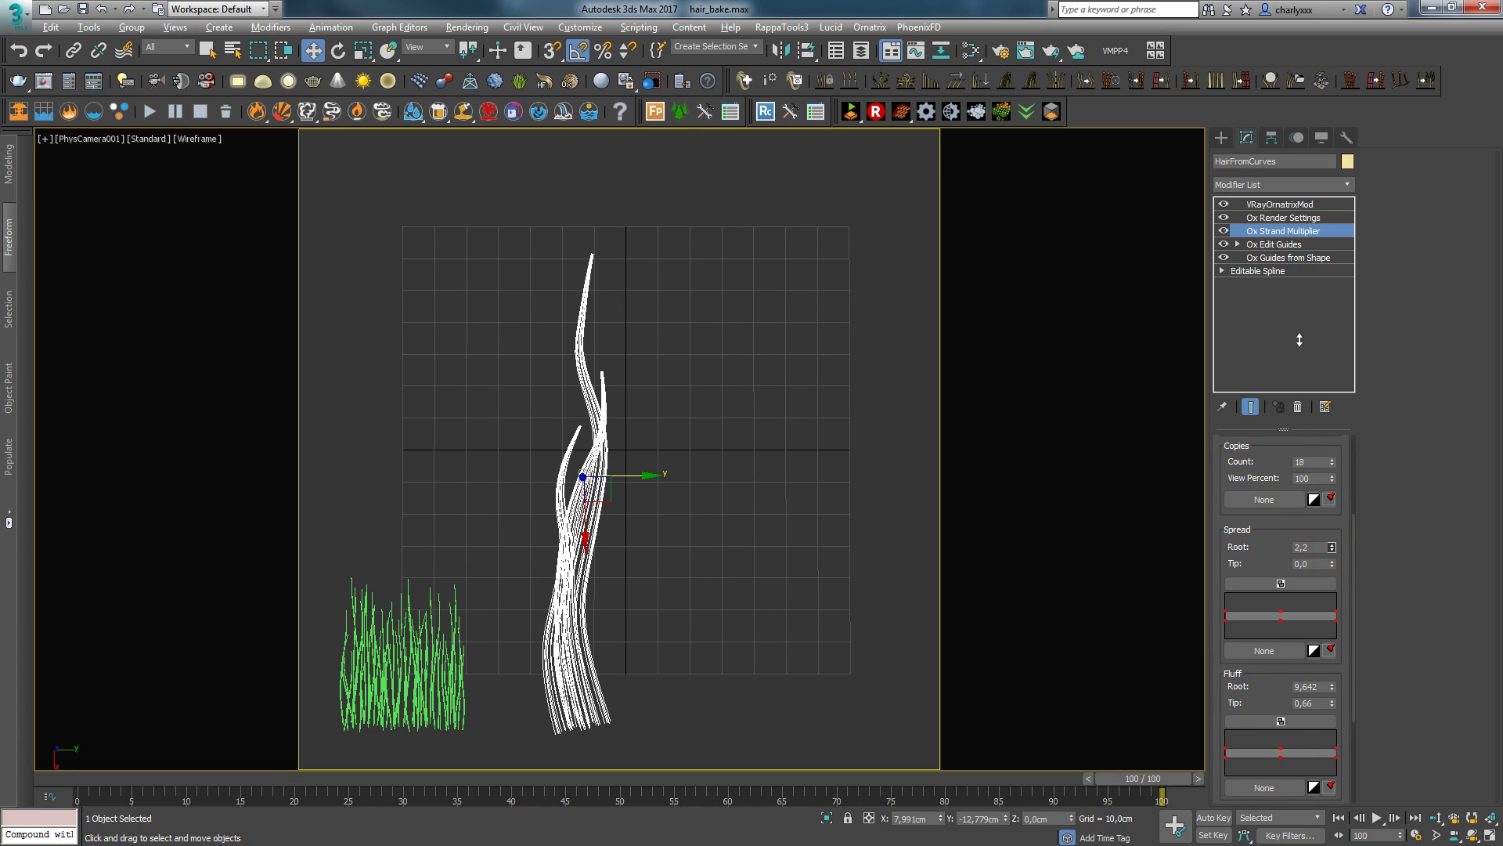
Step: Inspect the clump in Perspective, widening Spread Root to 7,997, then return to the camera view
key(p)
mouse_move(768, 434)
alt+middle_down()
mouse_move(535, 533)
mouse_move(595, 501)
alt+middle_up()
scroll(595, 501, up, 2)
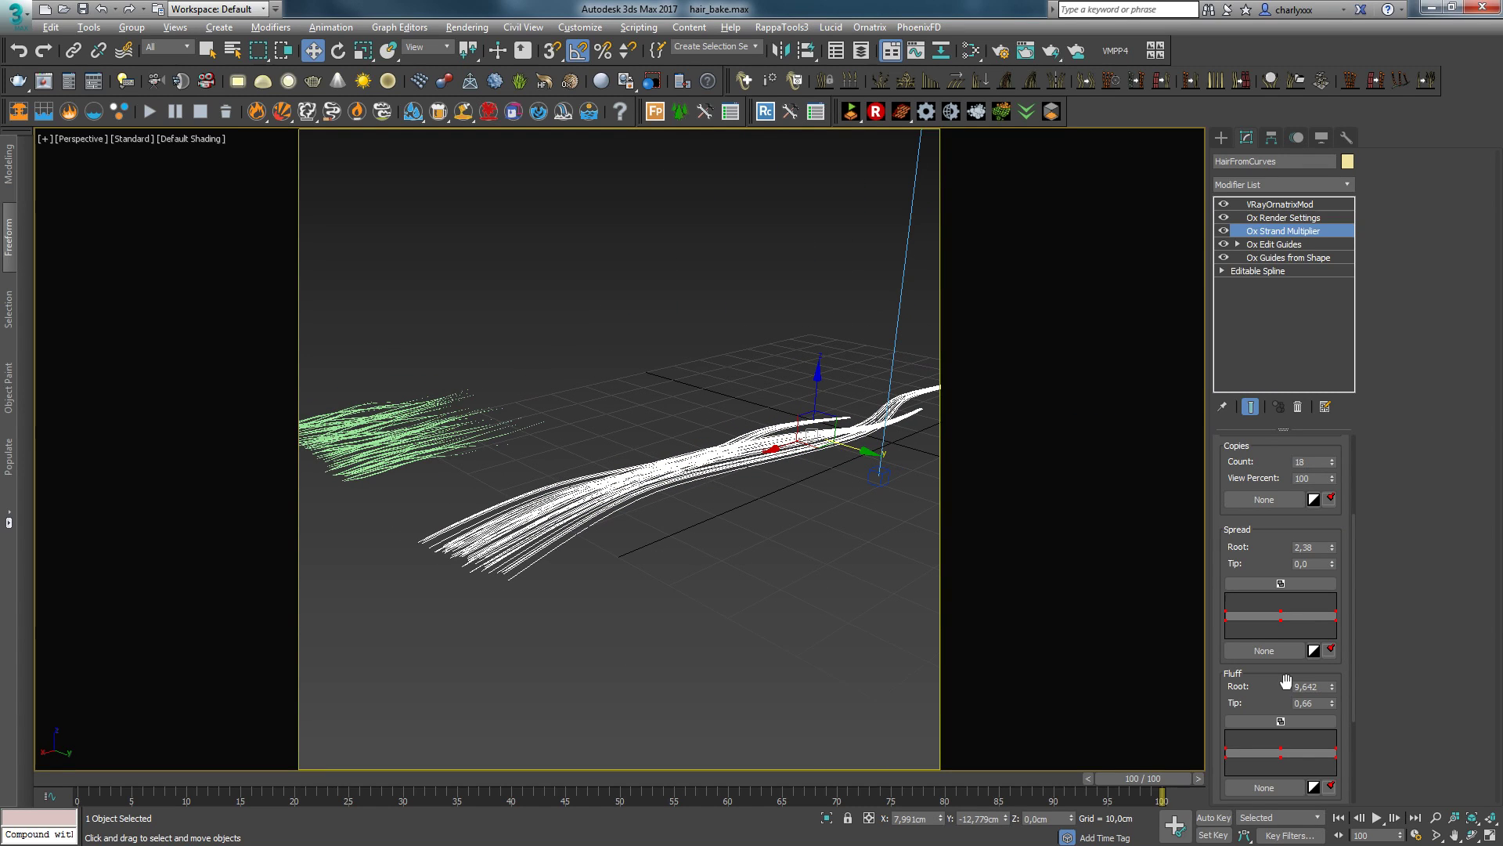
drag(1328, 552, 895, 565)
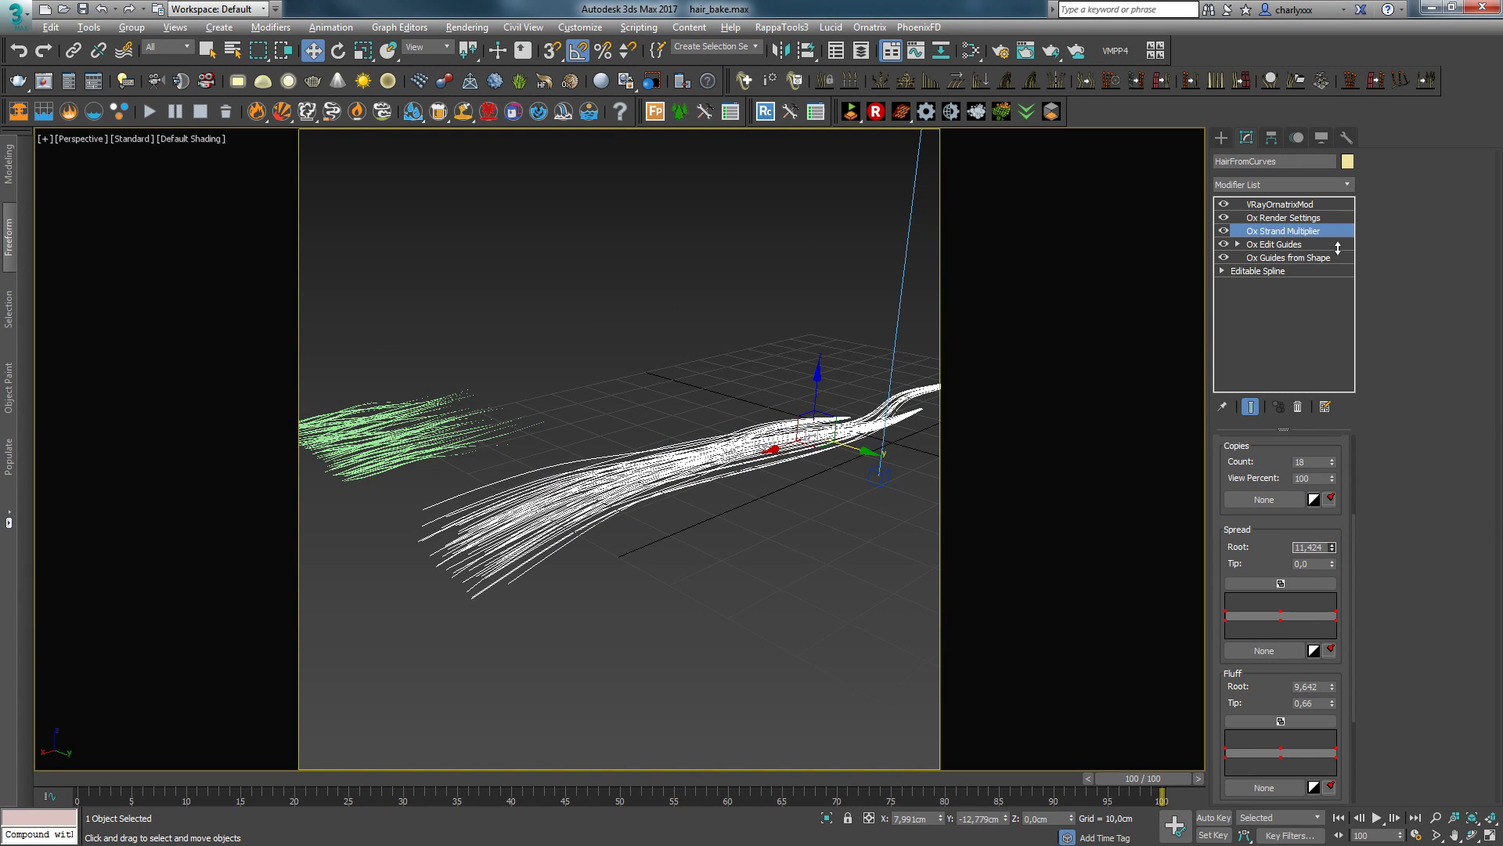
alt+middle_drag(895, 559, 838, 556)
key(c)
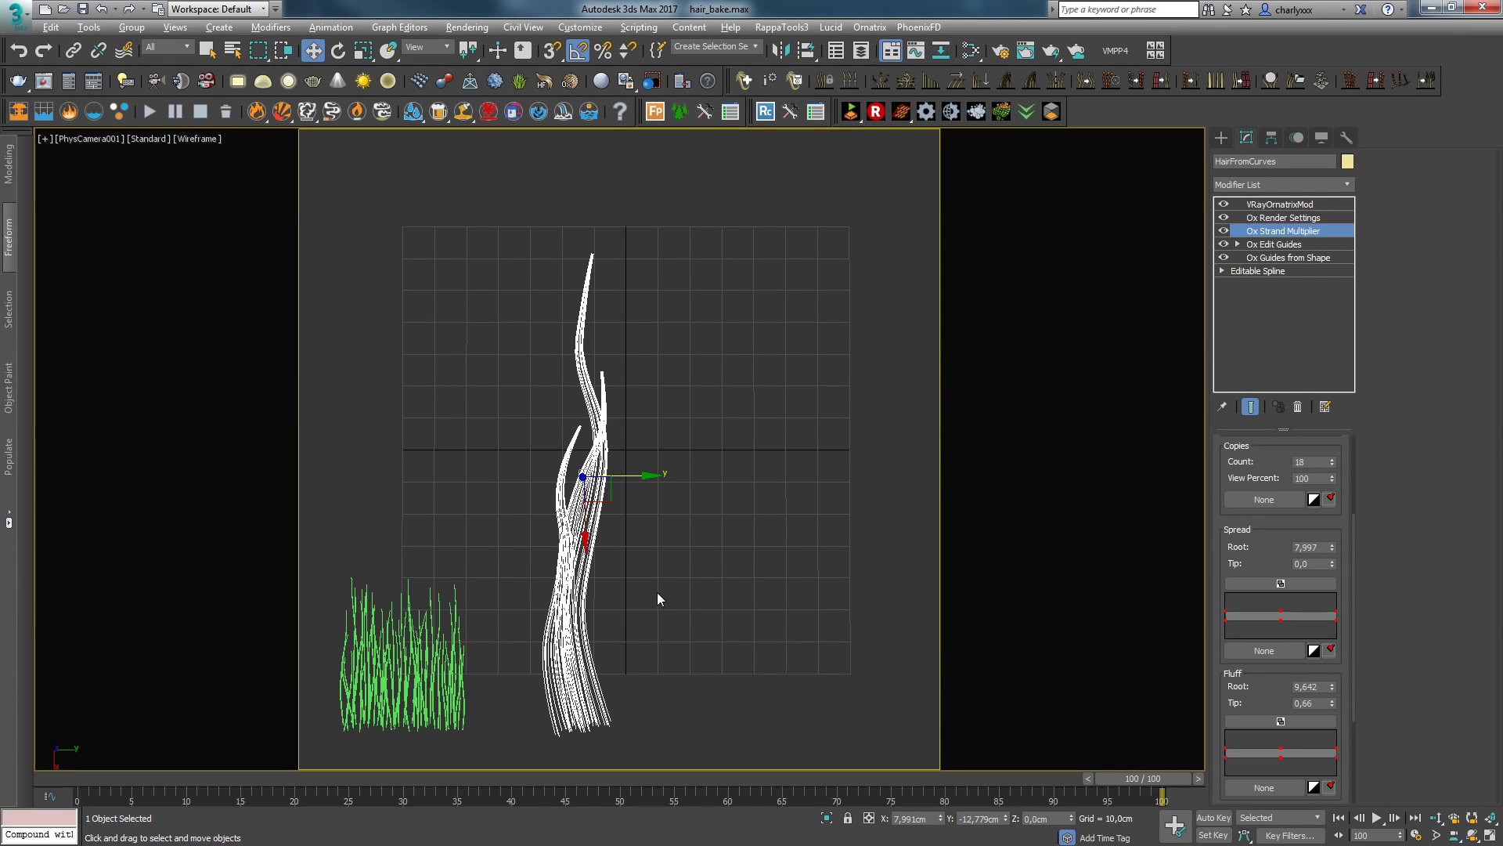
click(728, 614)
click(559, 571)
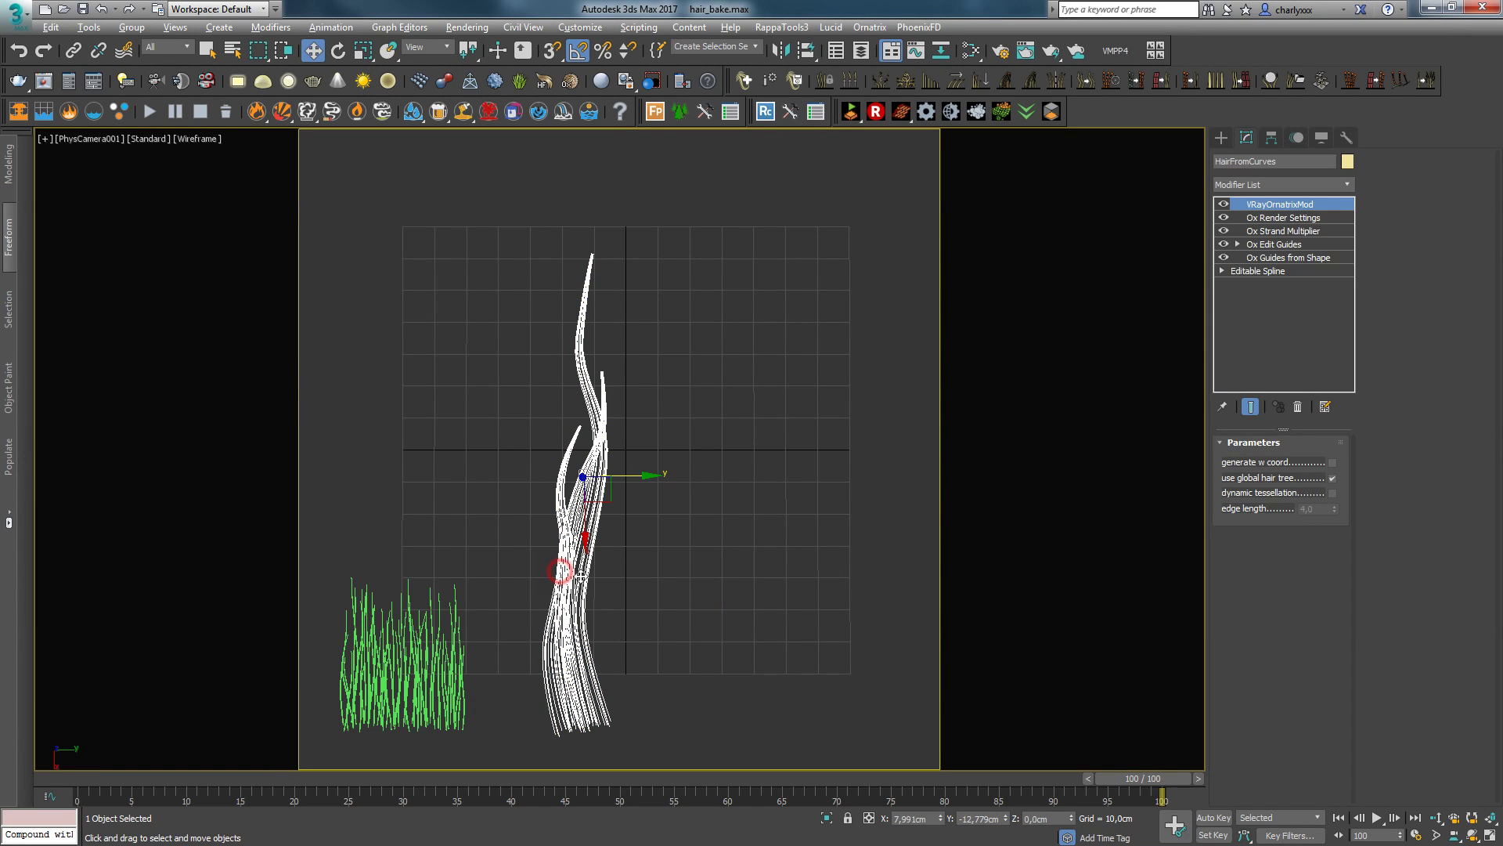
Step: Shift the guide curves' bottom root vertices slightly left in Editable Spline Vertex mode
click(1295, 245)
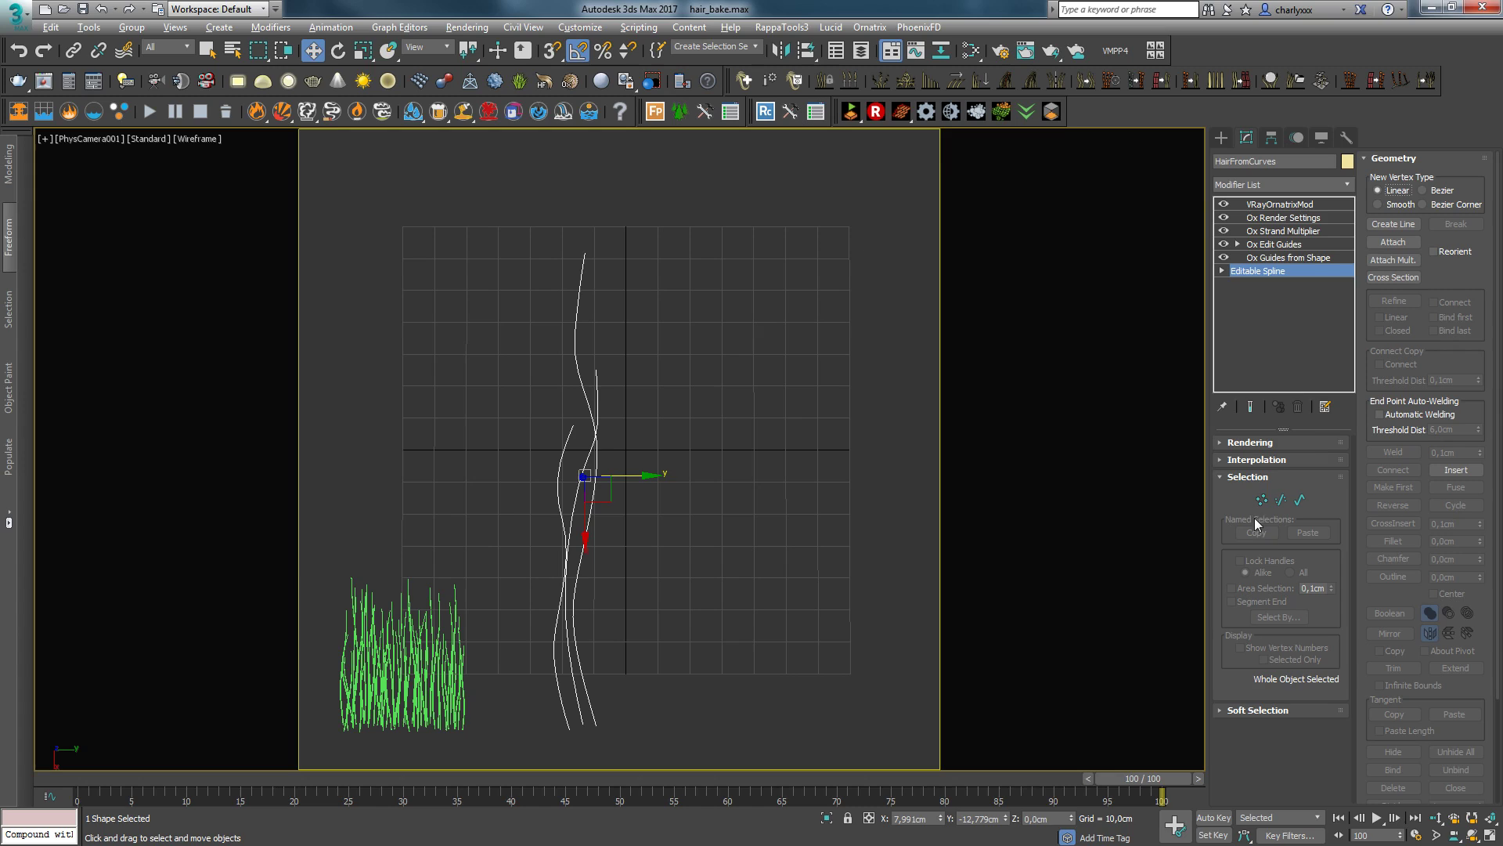
click(1261, 499)
drag(633, 727, 622, 726)
key(e)
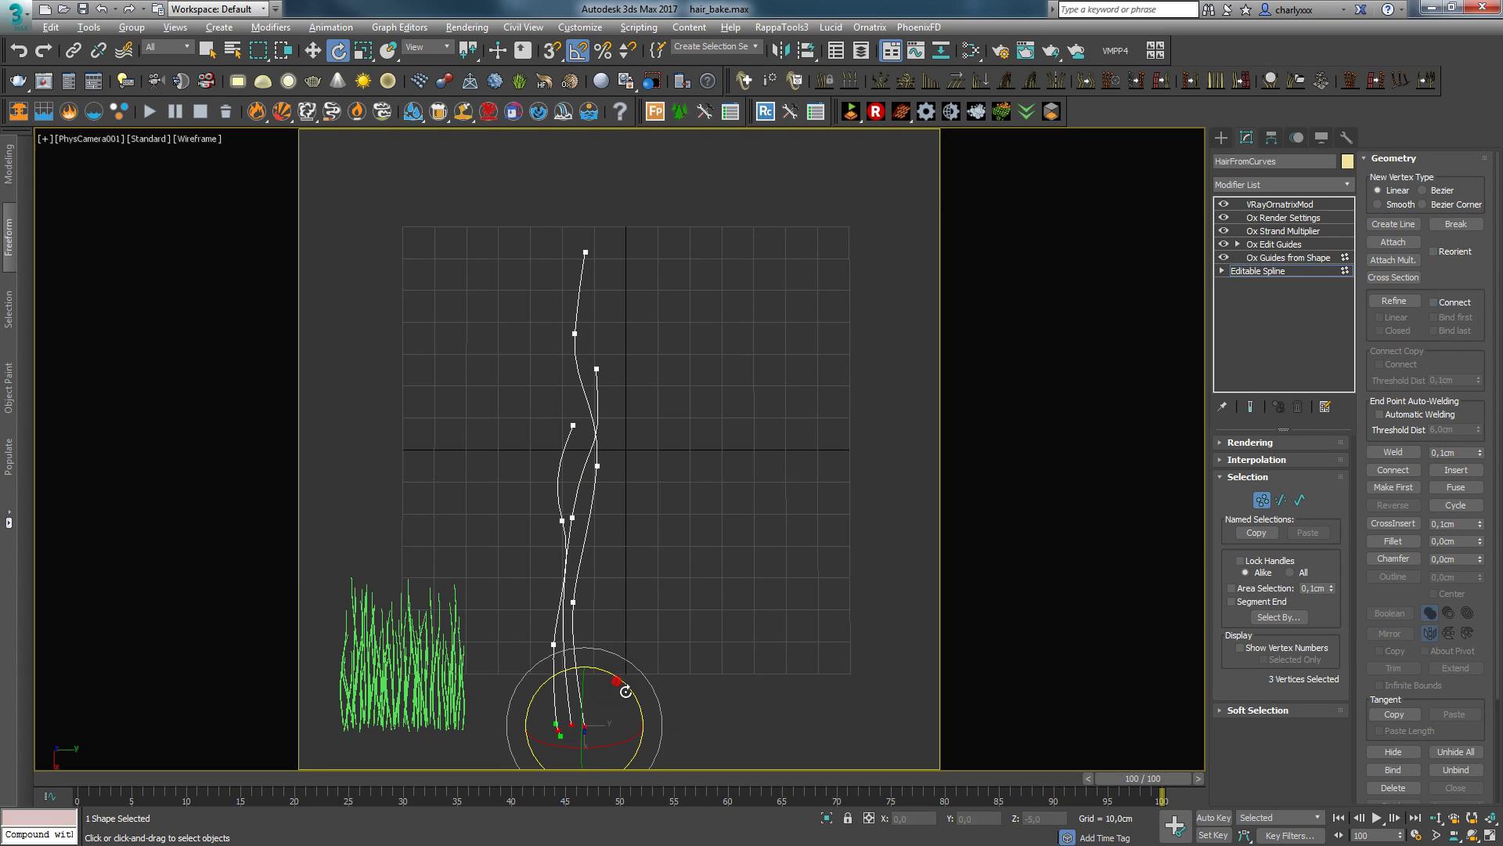
key(w)
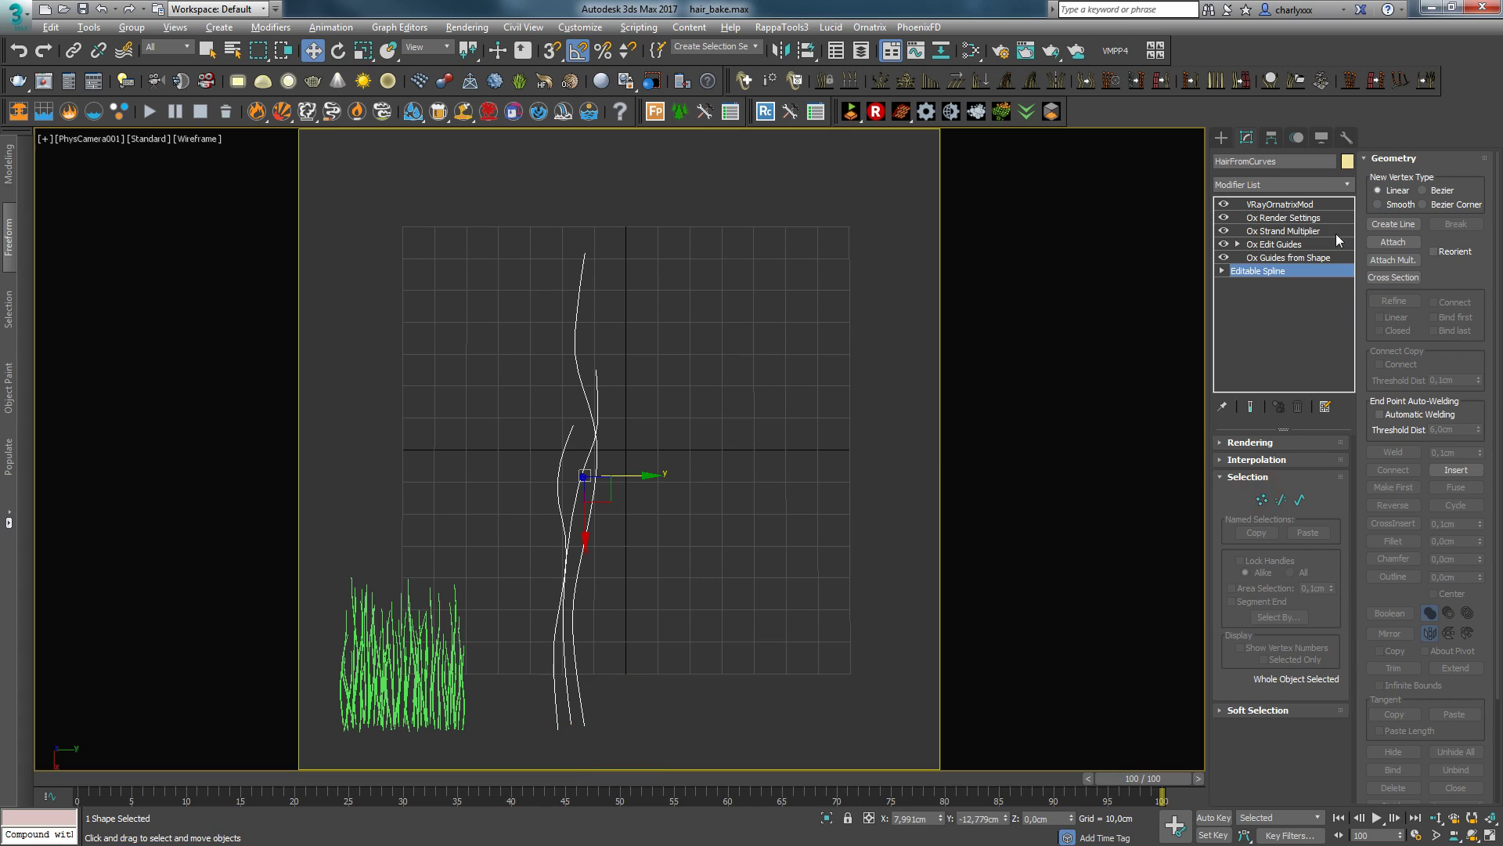
Step: Reselect the full curve hair at the top of its stack and bring up V-Ray Render Setup (F10)
click(1300, 204)
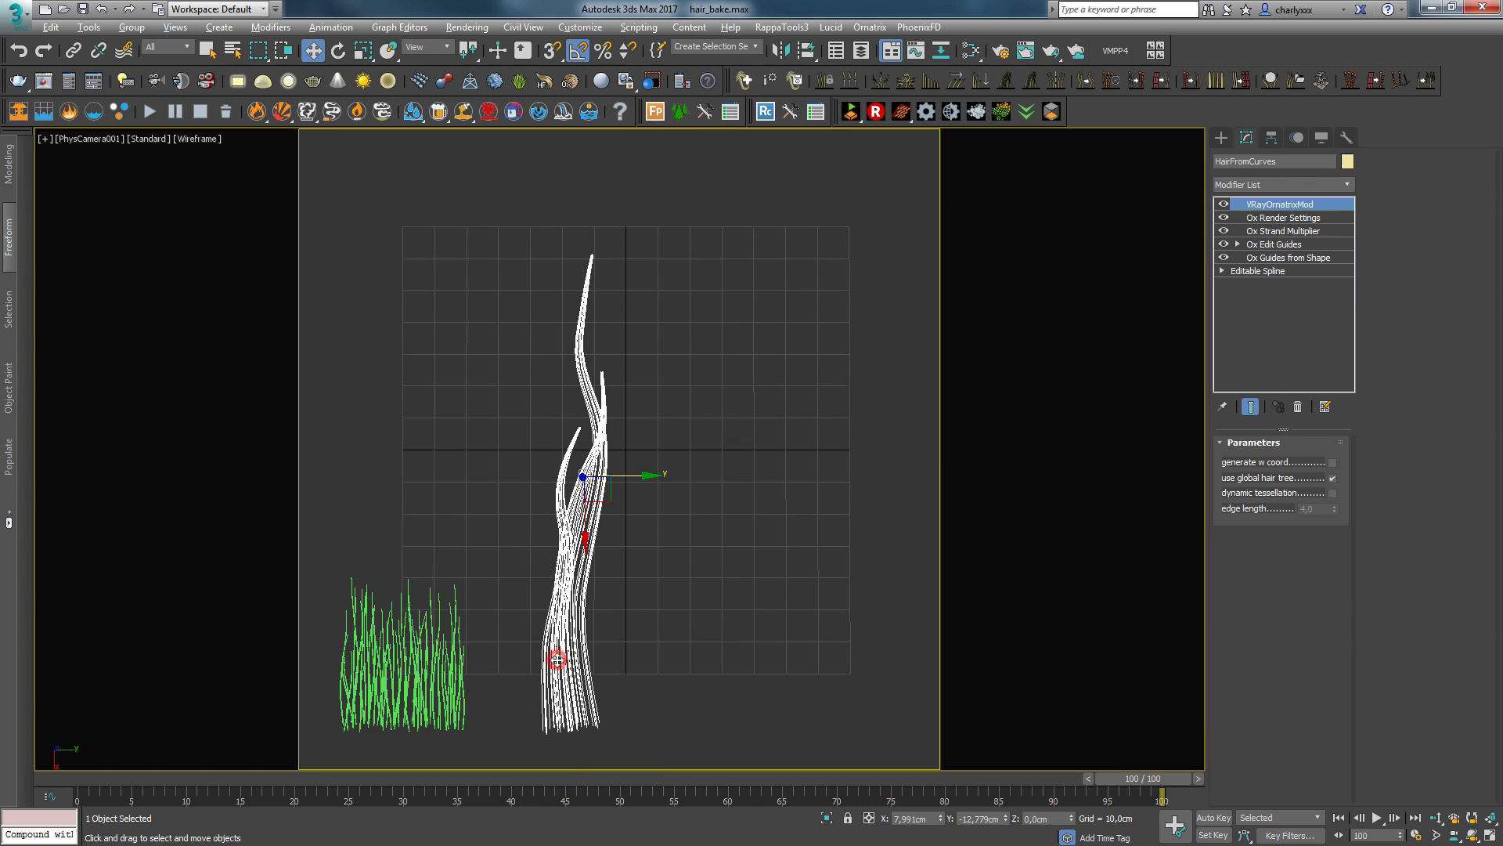
click(689, 642)
scroll(572, 454, up, 1)
click(571, 455)
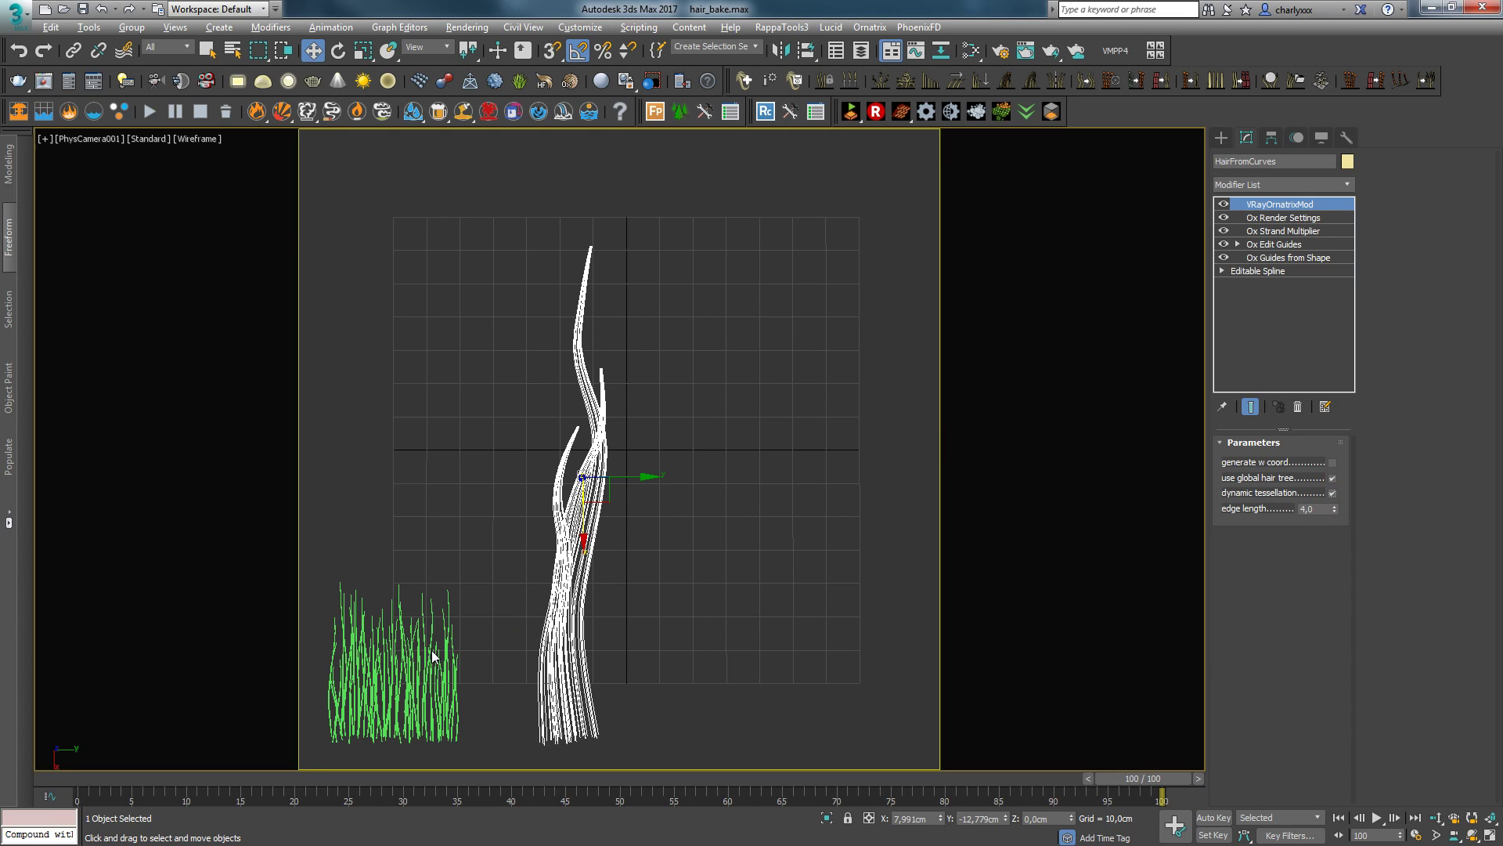
click(503, 583)
key(F10)
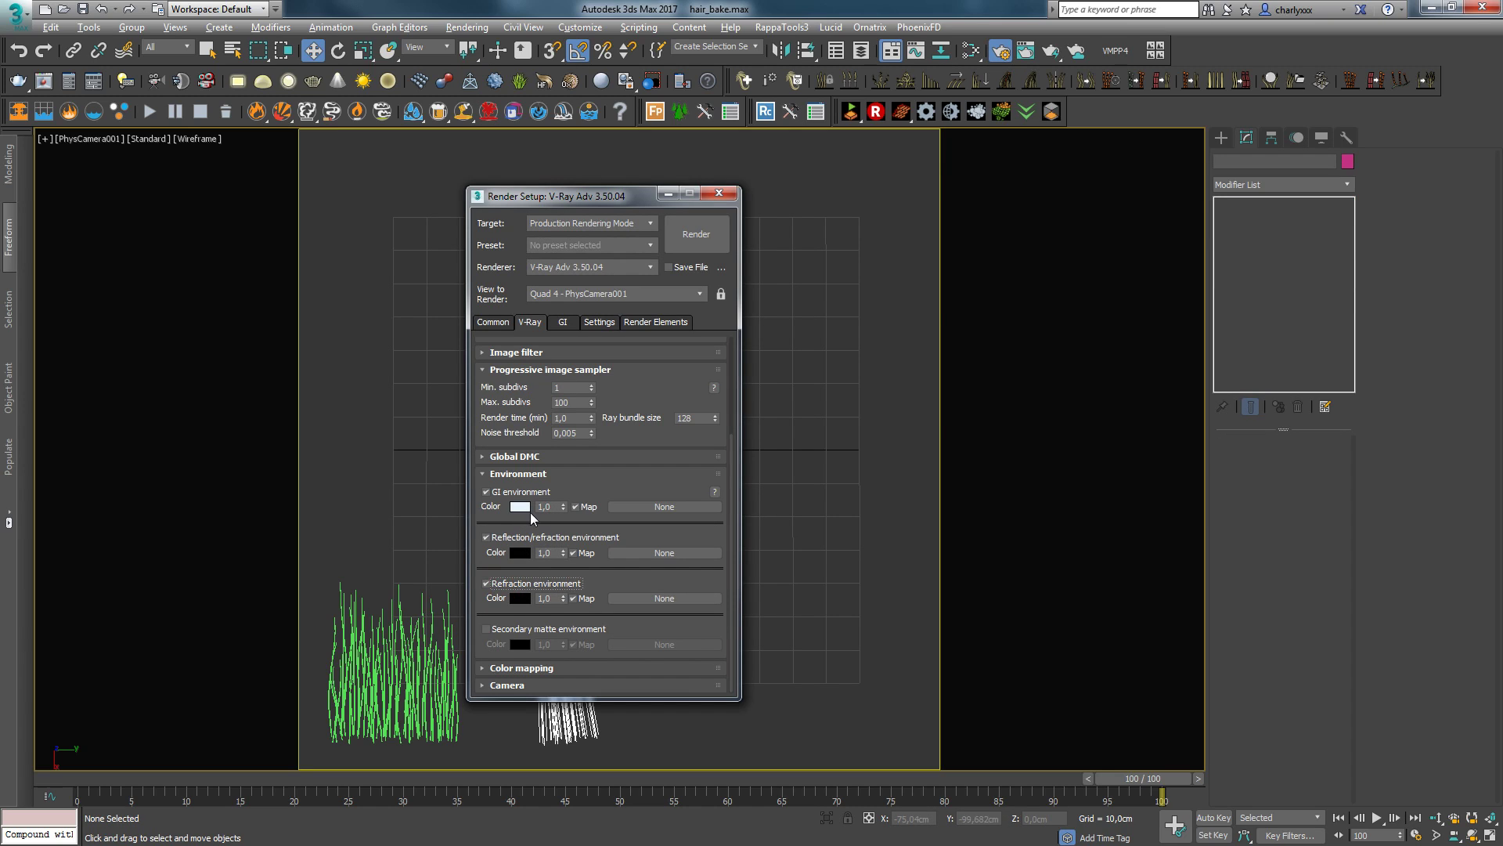
Step: Make the GI environment colour white and copy it to the reflection and refraction swatches
click(522, 509)
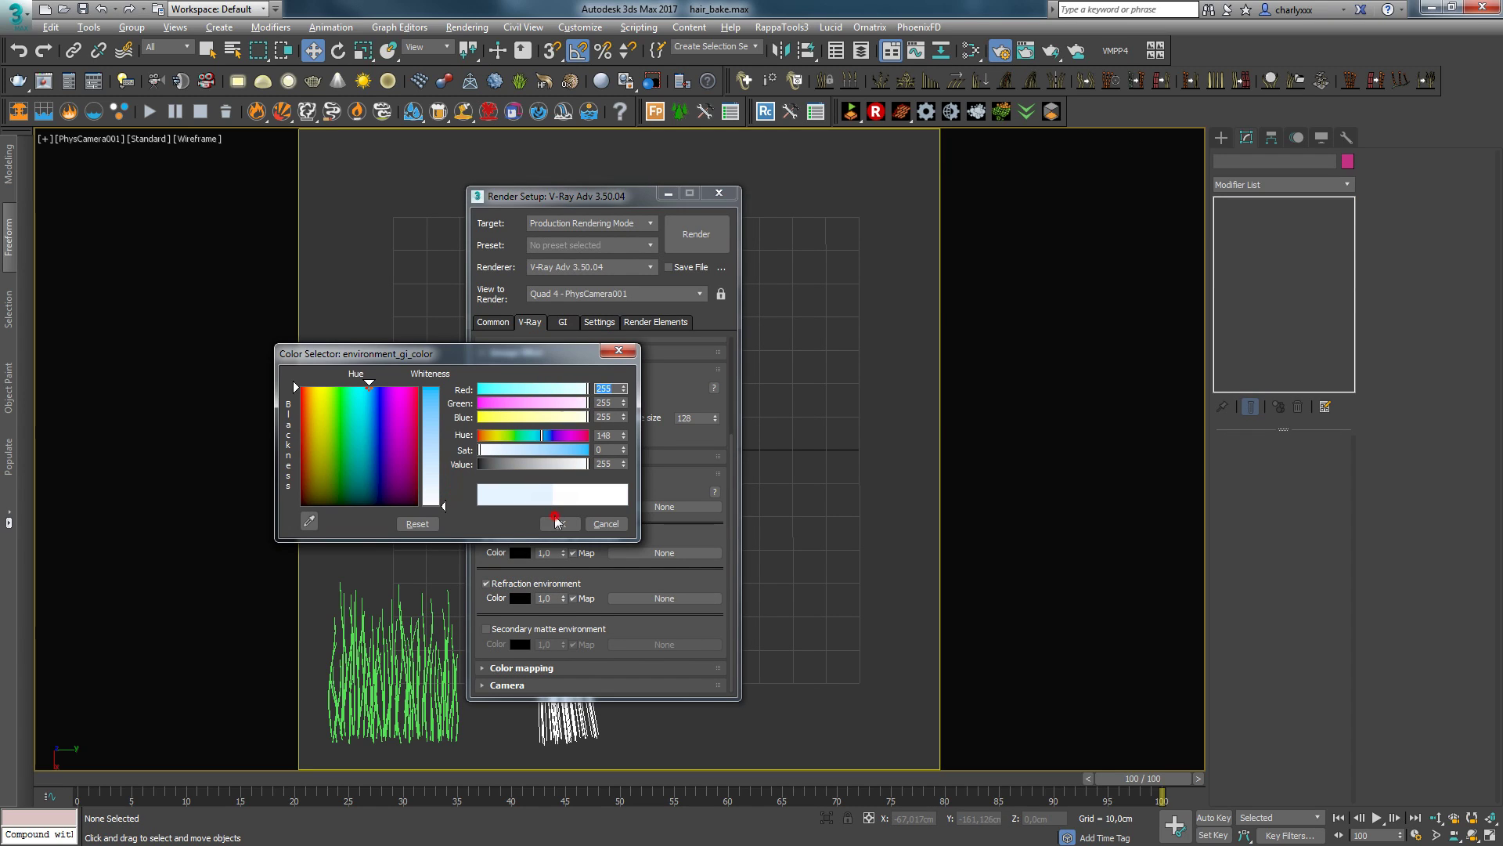
click(556, 521)
drag(521, 506, 526, 554)
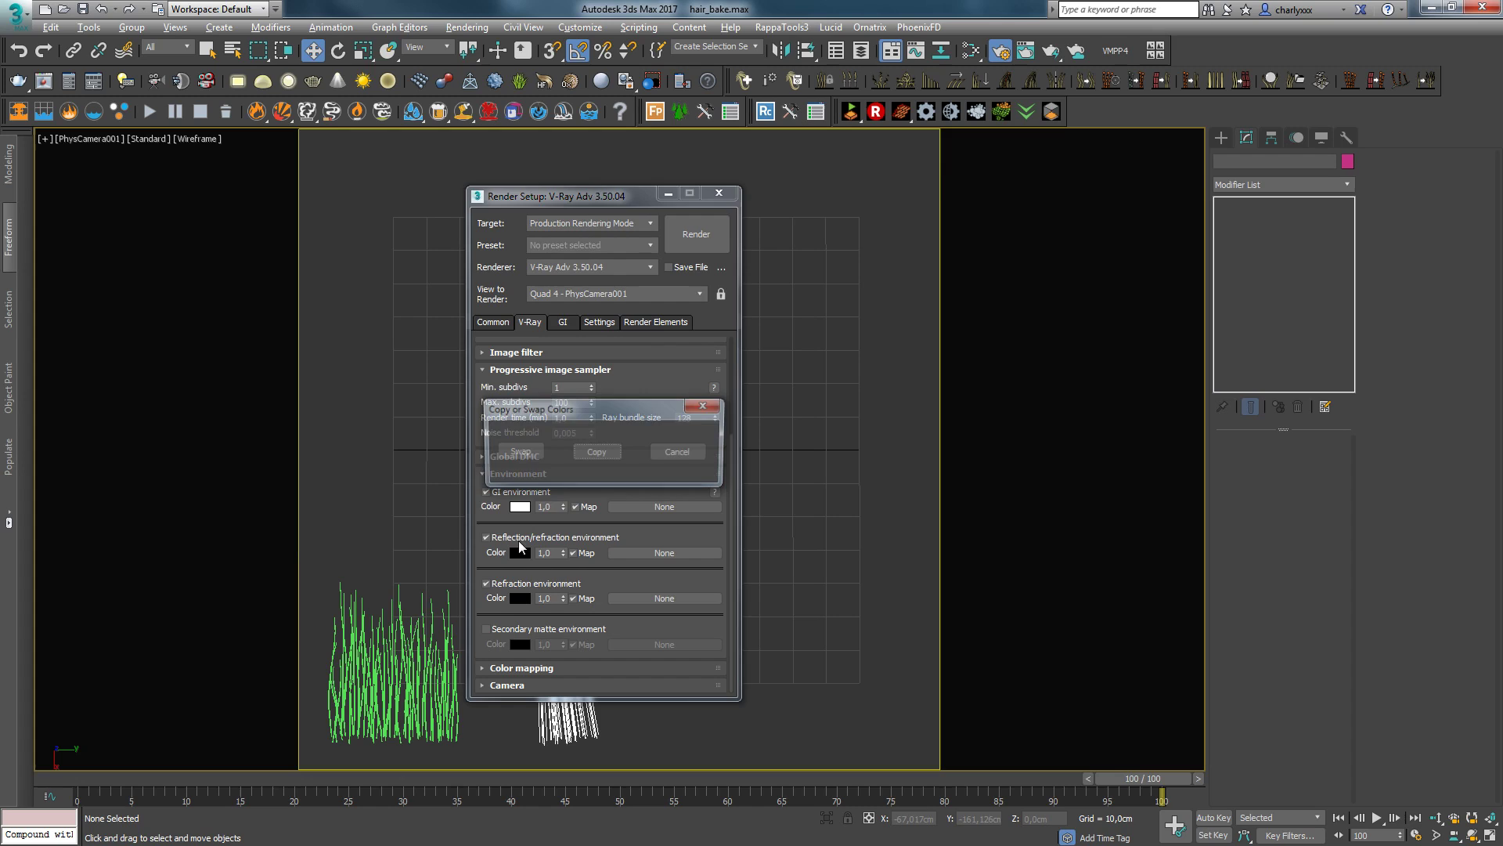
click(593, 448)
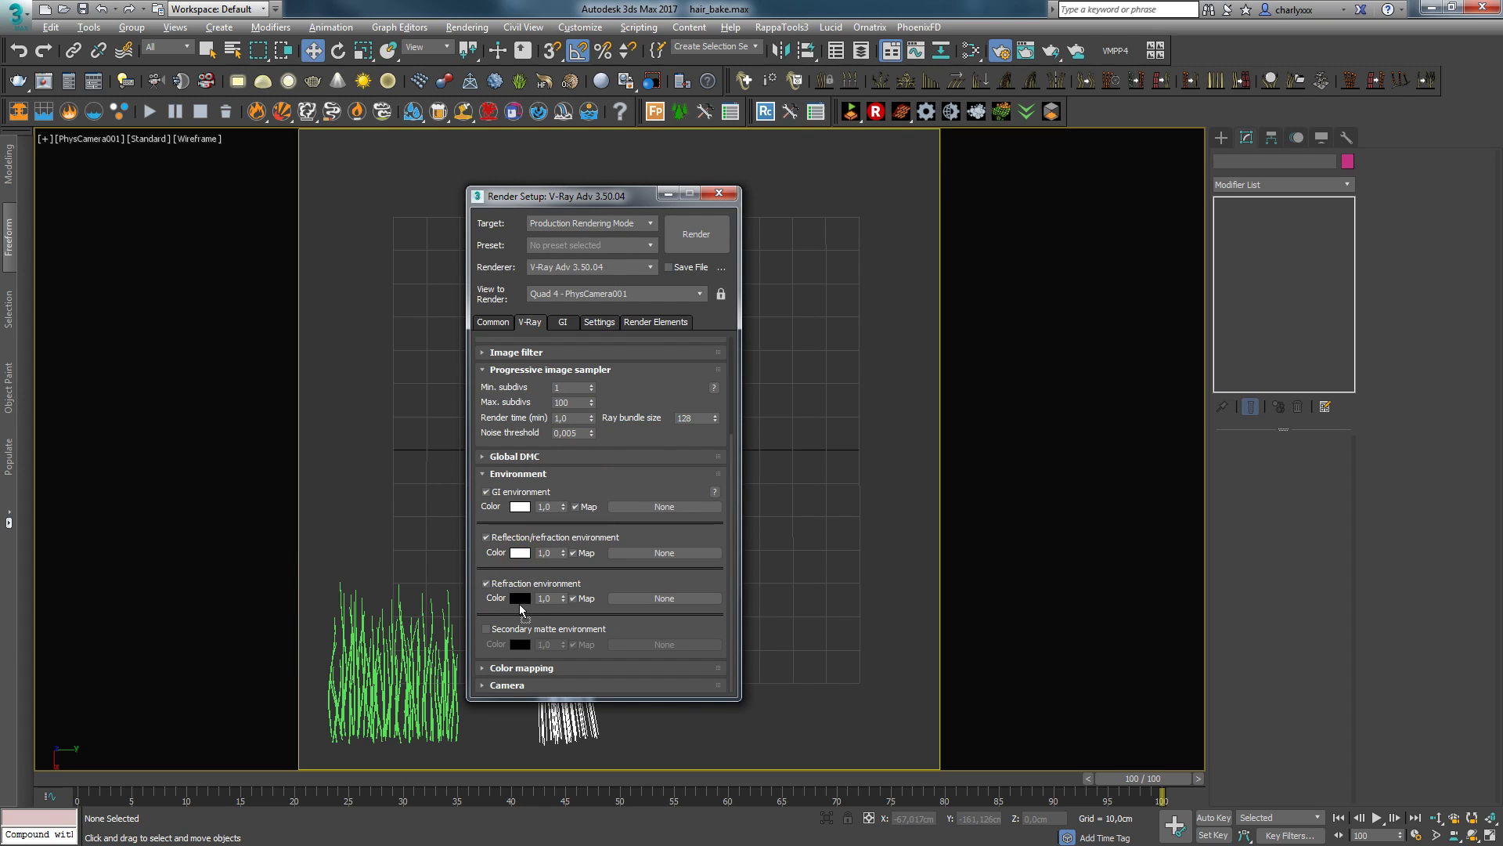
drag(532, 613, 519, 598)
click(595, 447)
Step: Change the colour mapping type and review the global illumination settings
scroll(588, 557, up, 3)
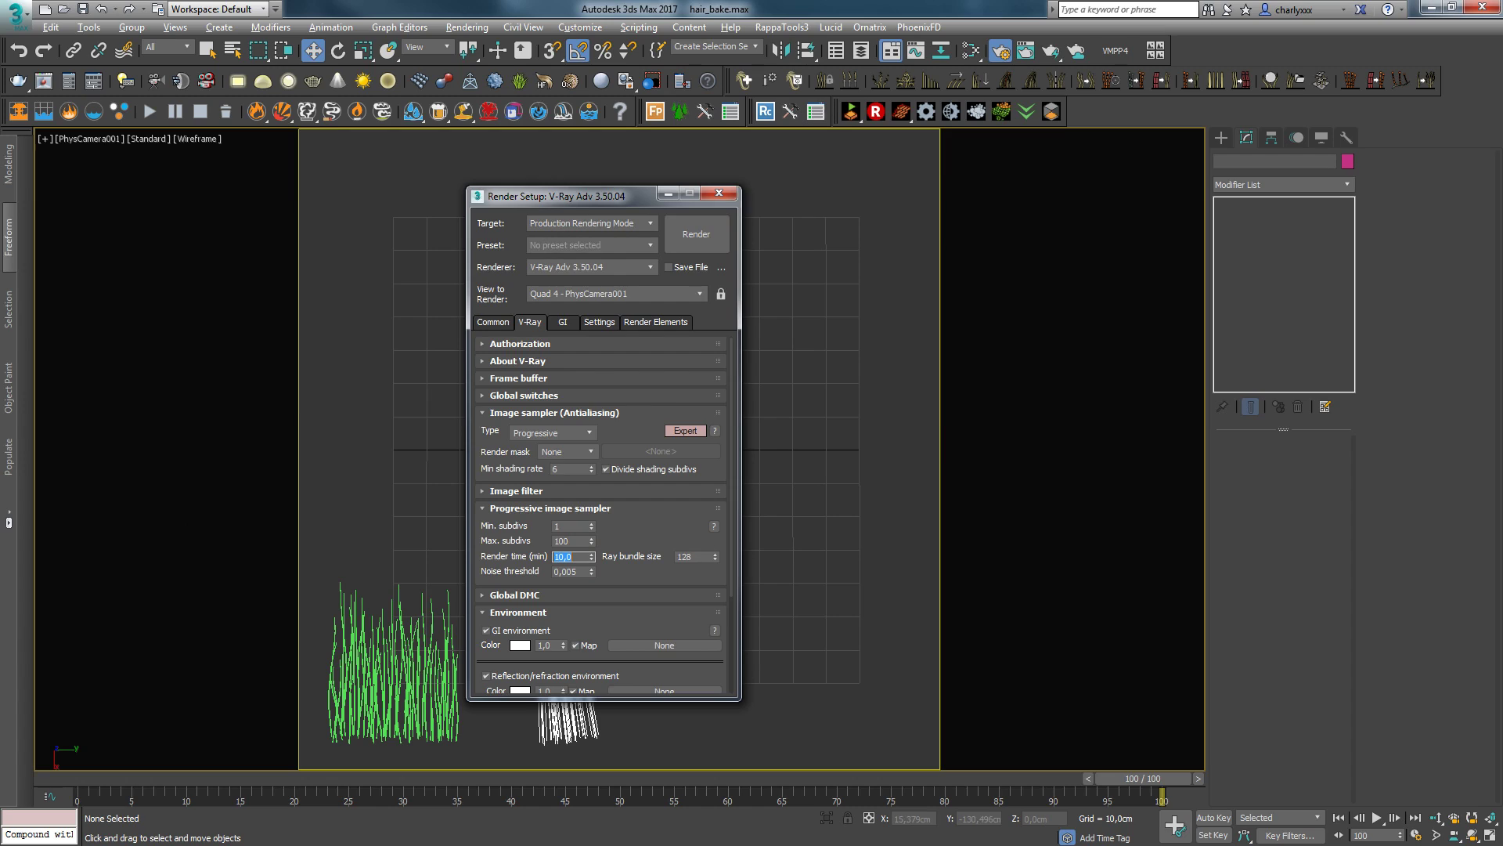
scroll(505, 586, down, 5)
click(548, 574)
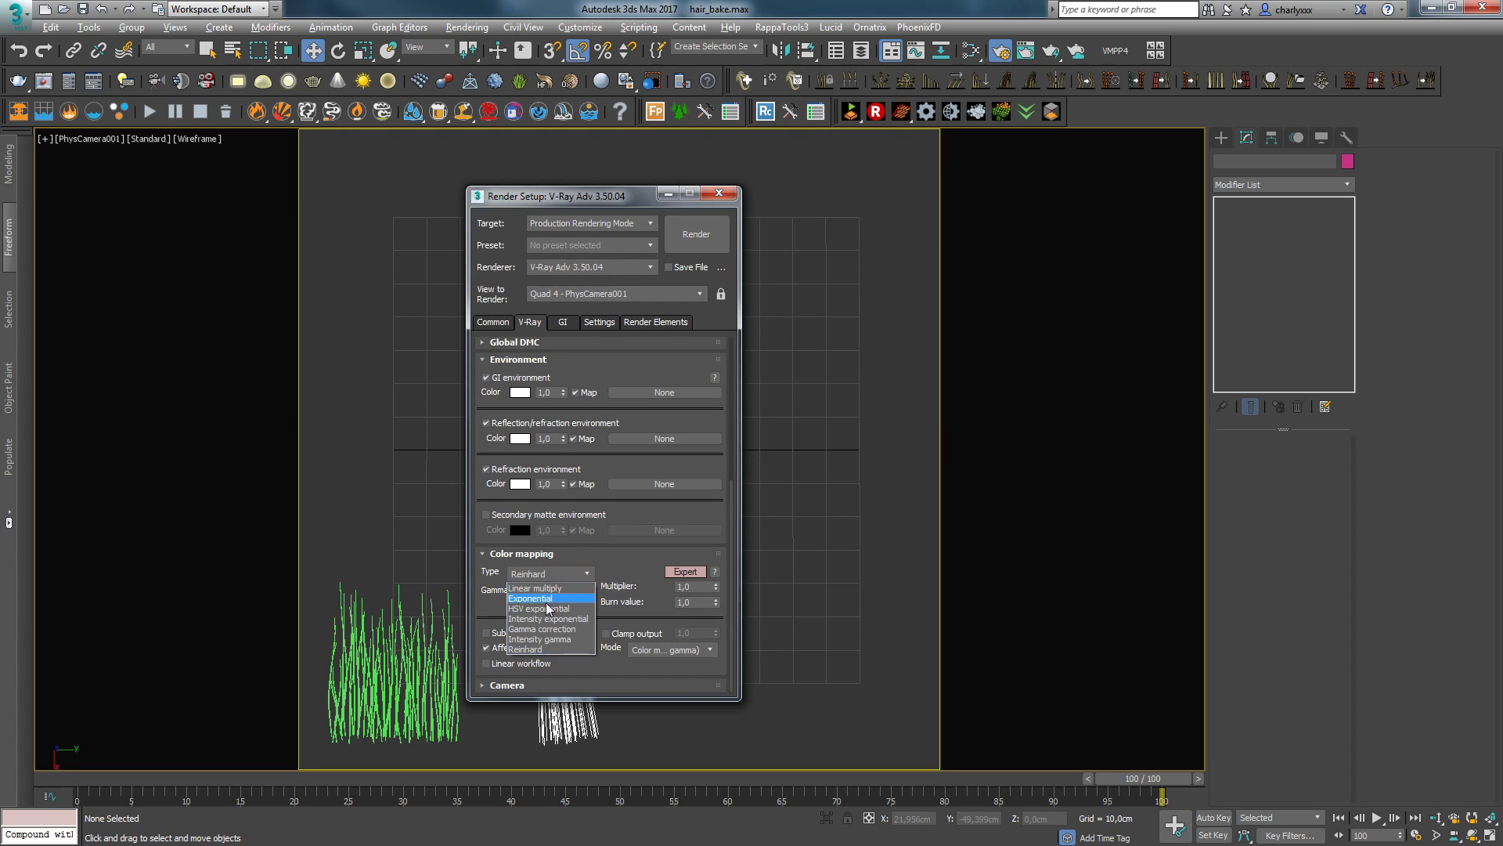
click(540, 587)
click(564, 322)
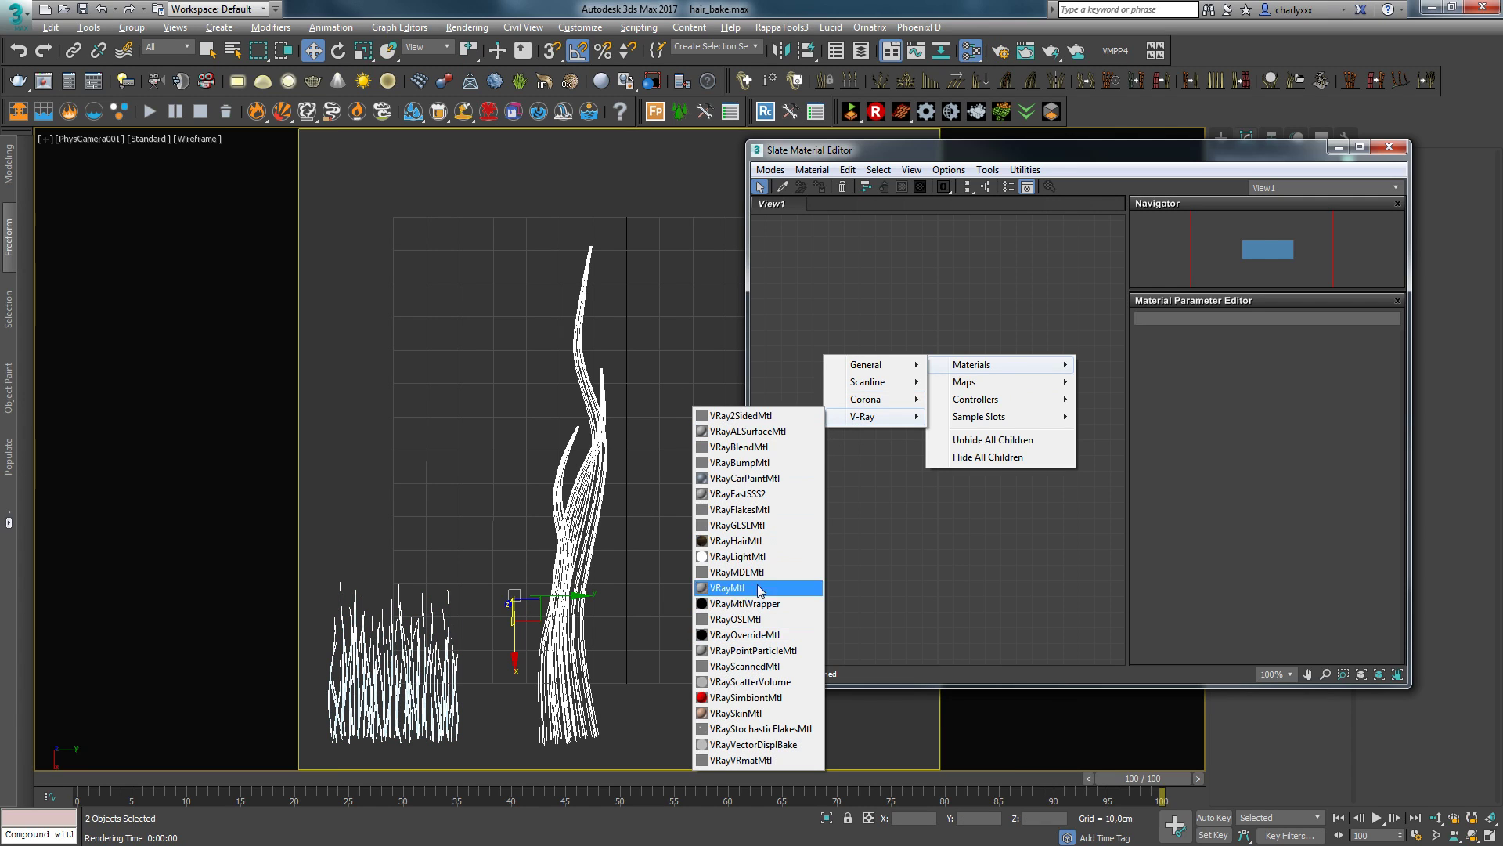
click(747, 589)
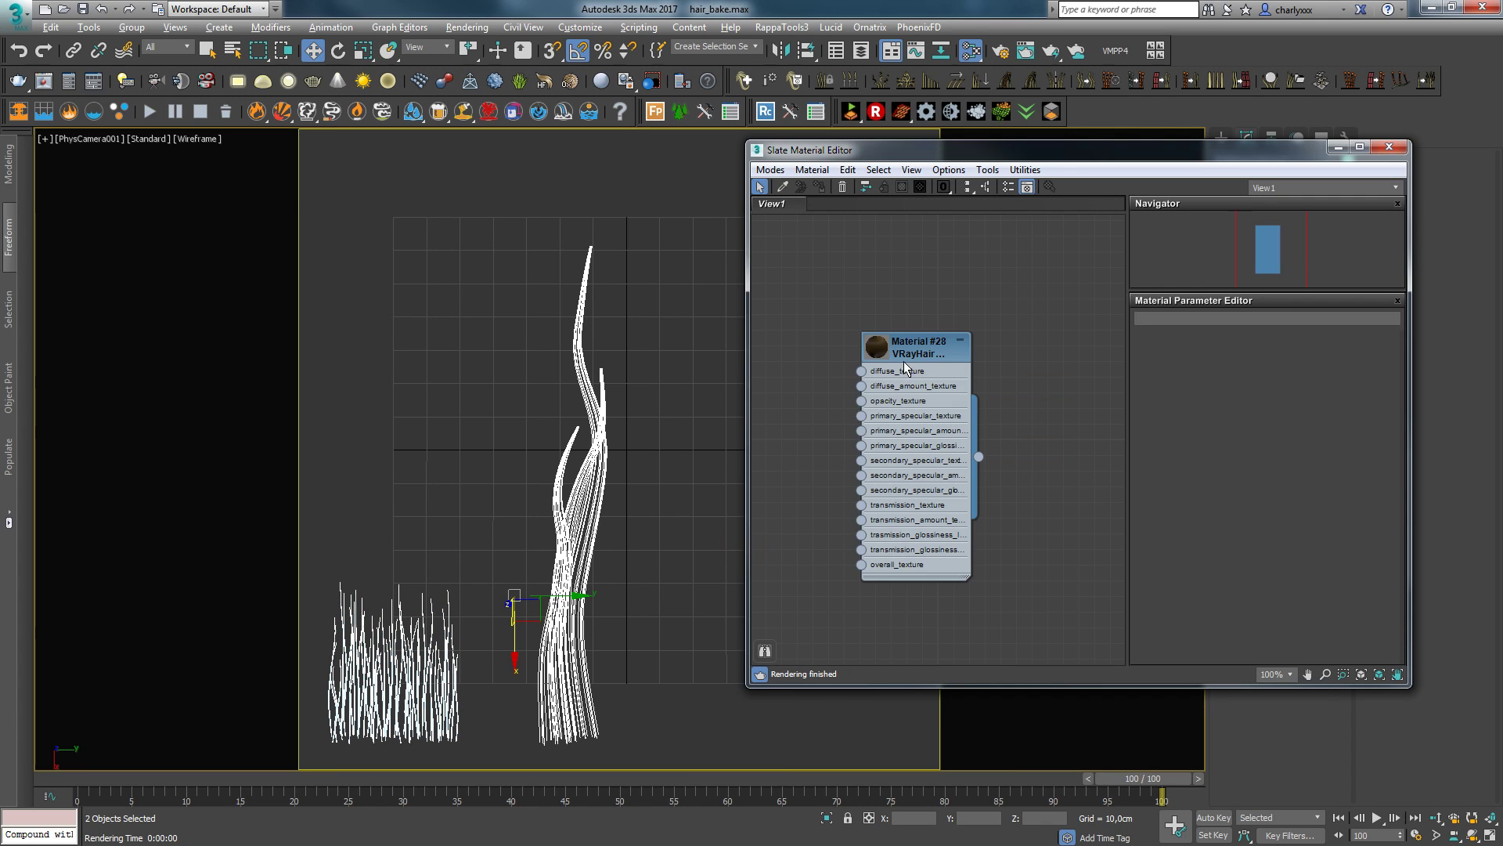
Step: Apply the Blond shiny preset to the VRayHairMtl node
double_click(895, 360)
click(1312, 359)
click(1294, 416)
right_click(914, 342)
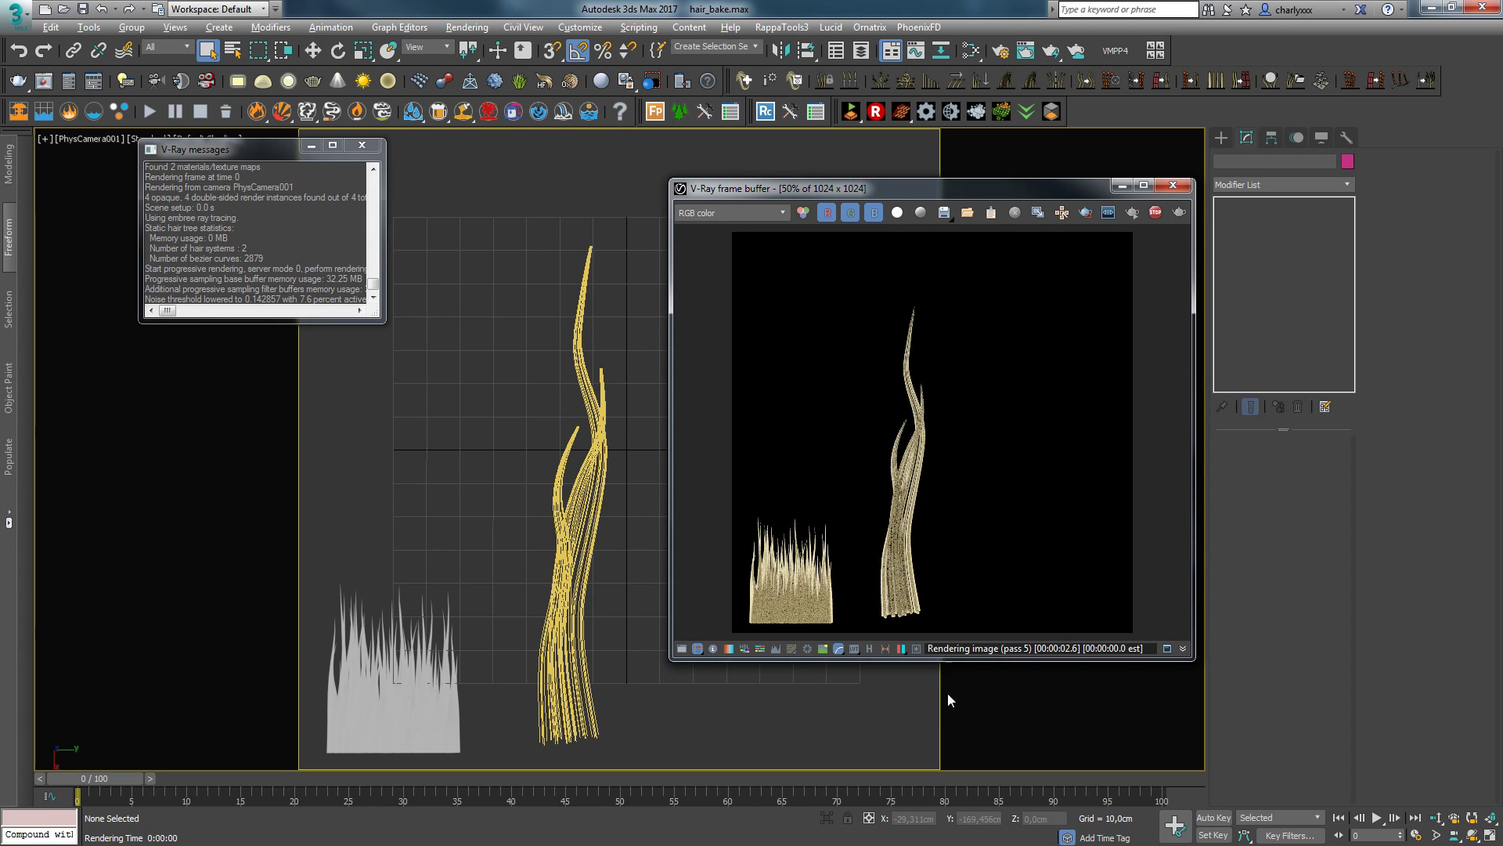
Step: Review the hair material parameters, then select the curve hair and show its modifier stack
scroll(846, 548, up, 2)
scroll(845, 485, down, 1)
scroll(855, 445, down, 1)
scroll(914, 565, up, 2)
scroll(796, 509, up, 1)
scroll(802, 500, down, 1)
scroll(782, 536, down, 1)
scroll(781, 535, down, 1)
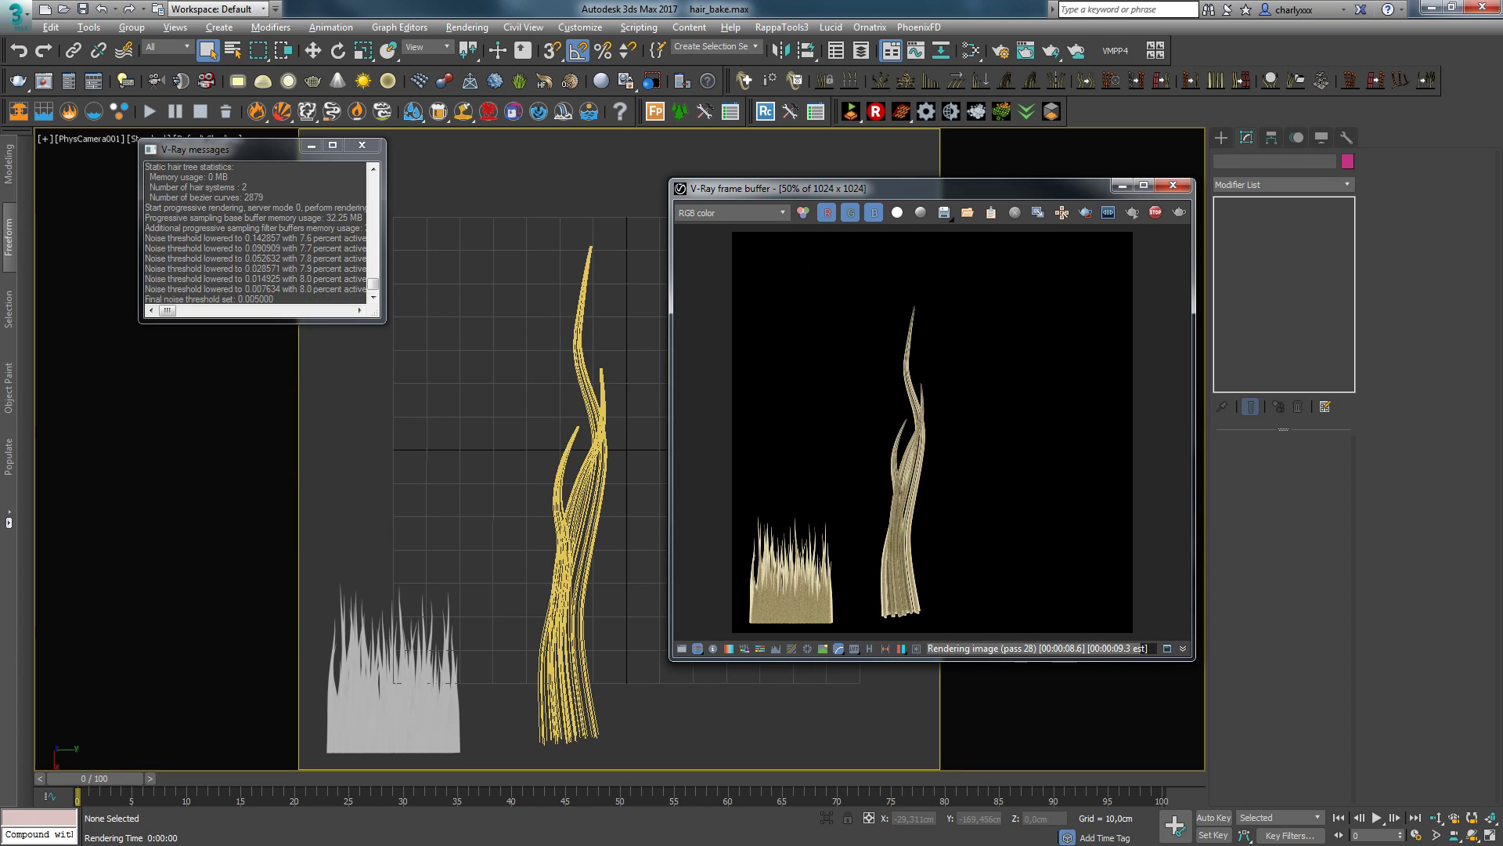
click(584, 501)
click(1247, 137)
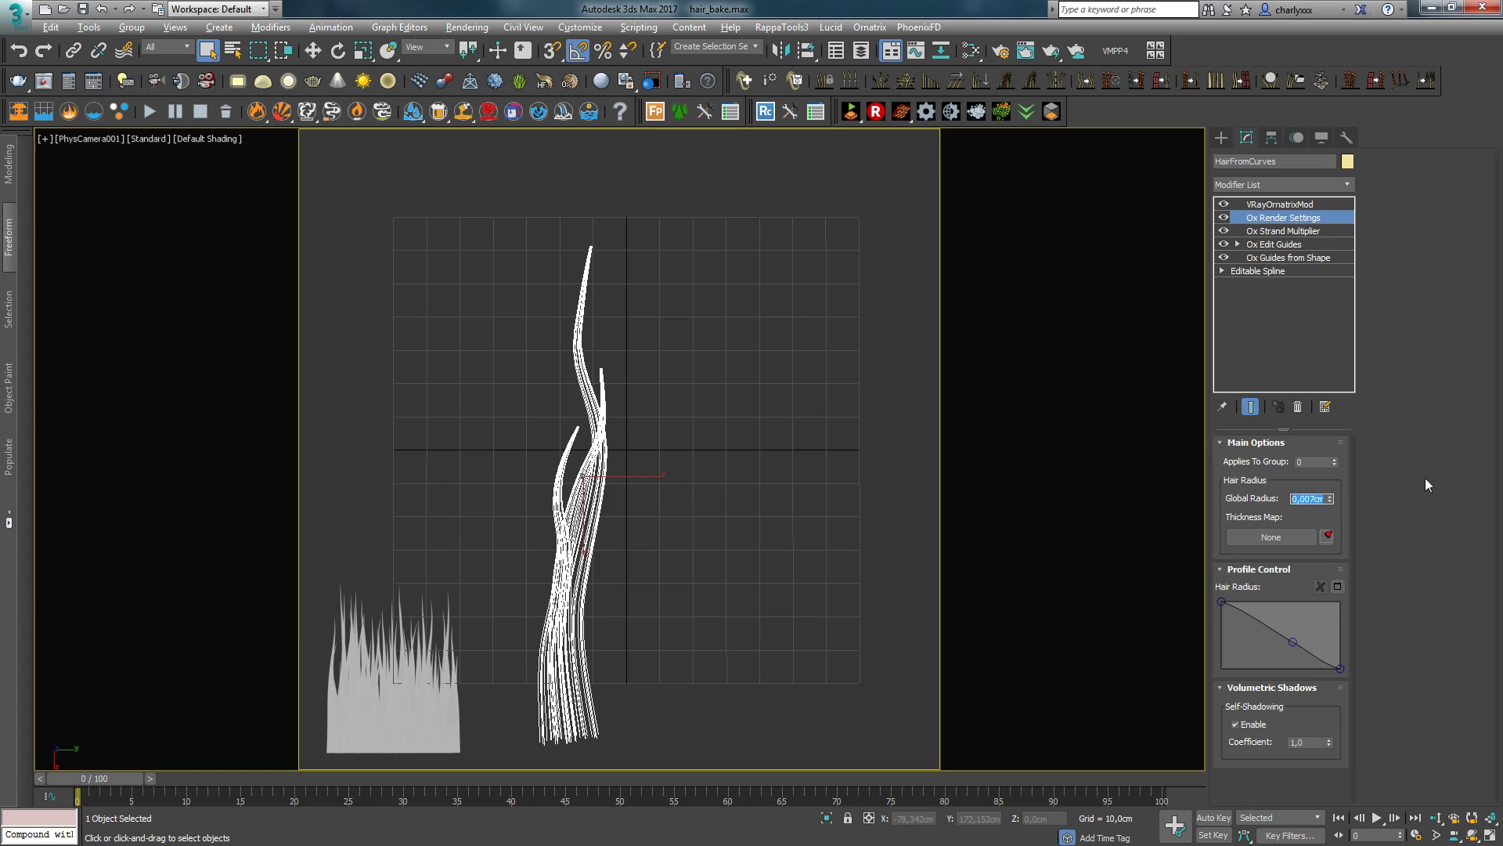
Step: Lower the grass strip hair's Global Radius in Ox Render Settings for thinner strands
click(392, 689)
click(1295, 204)
click(1309, 499)
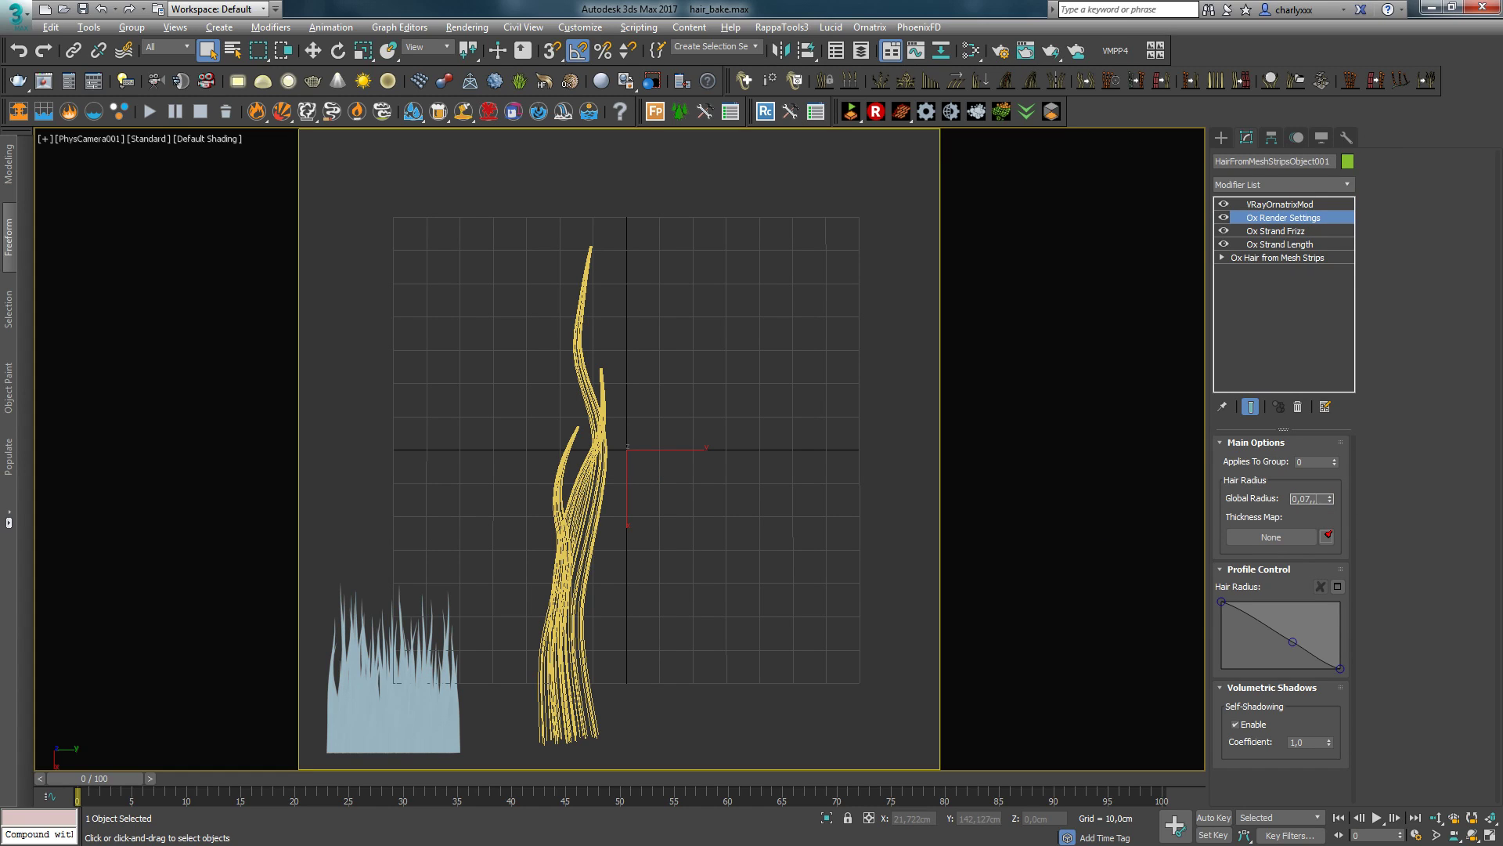
key(Return)
click(739, 612)
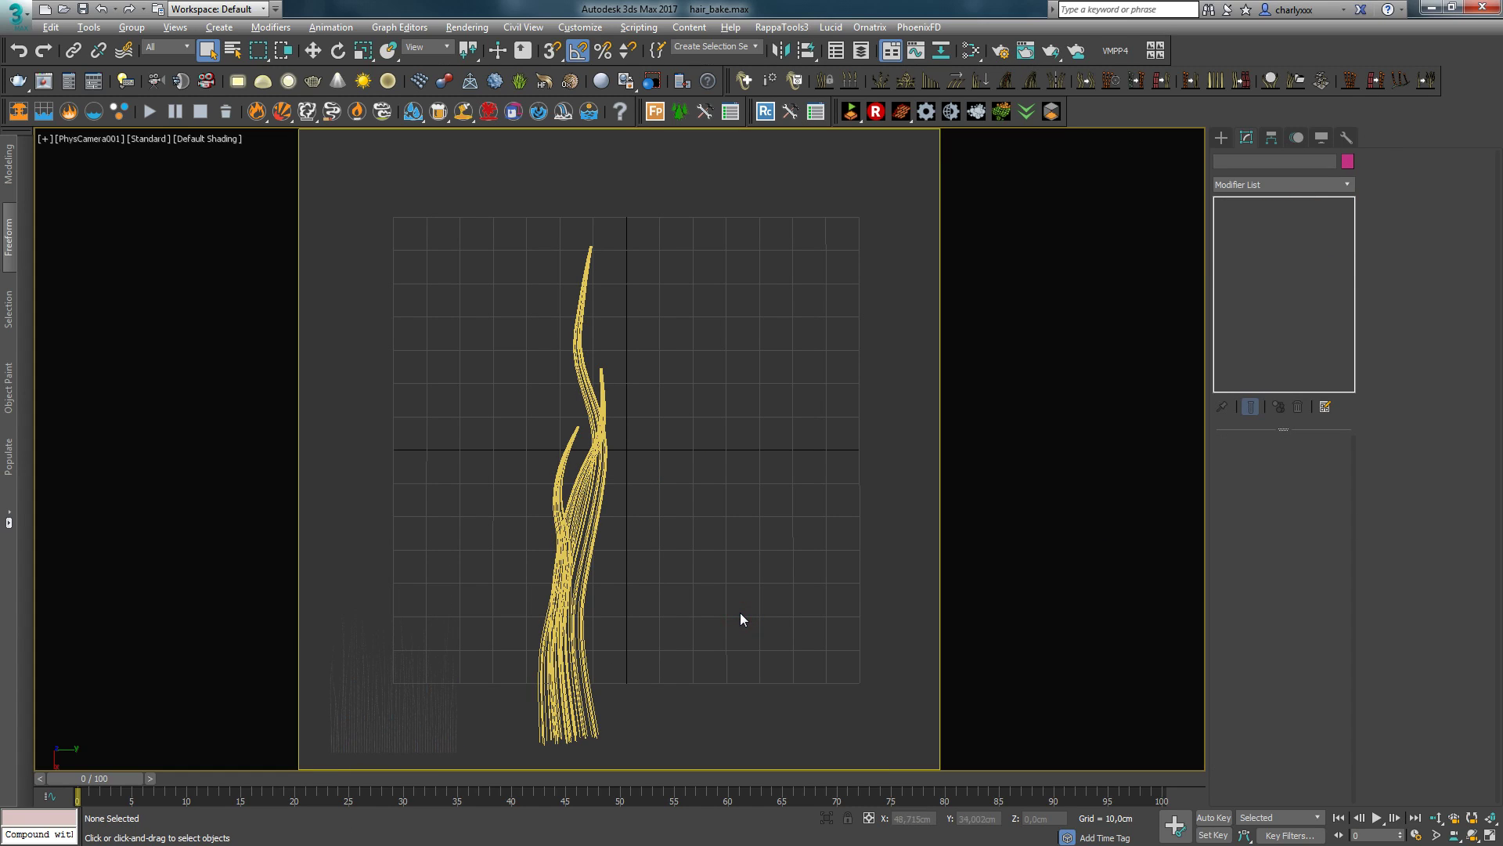
click(468, 695)
click(1277, 218)
click(1320, 498)
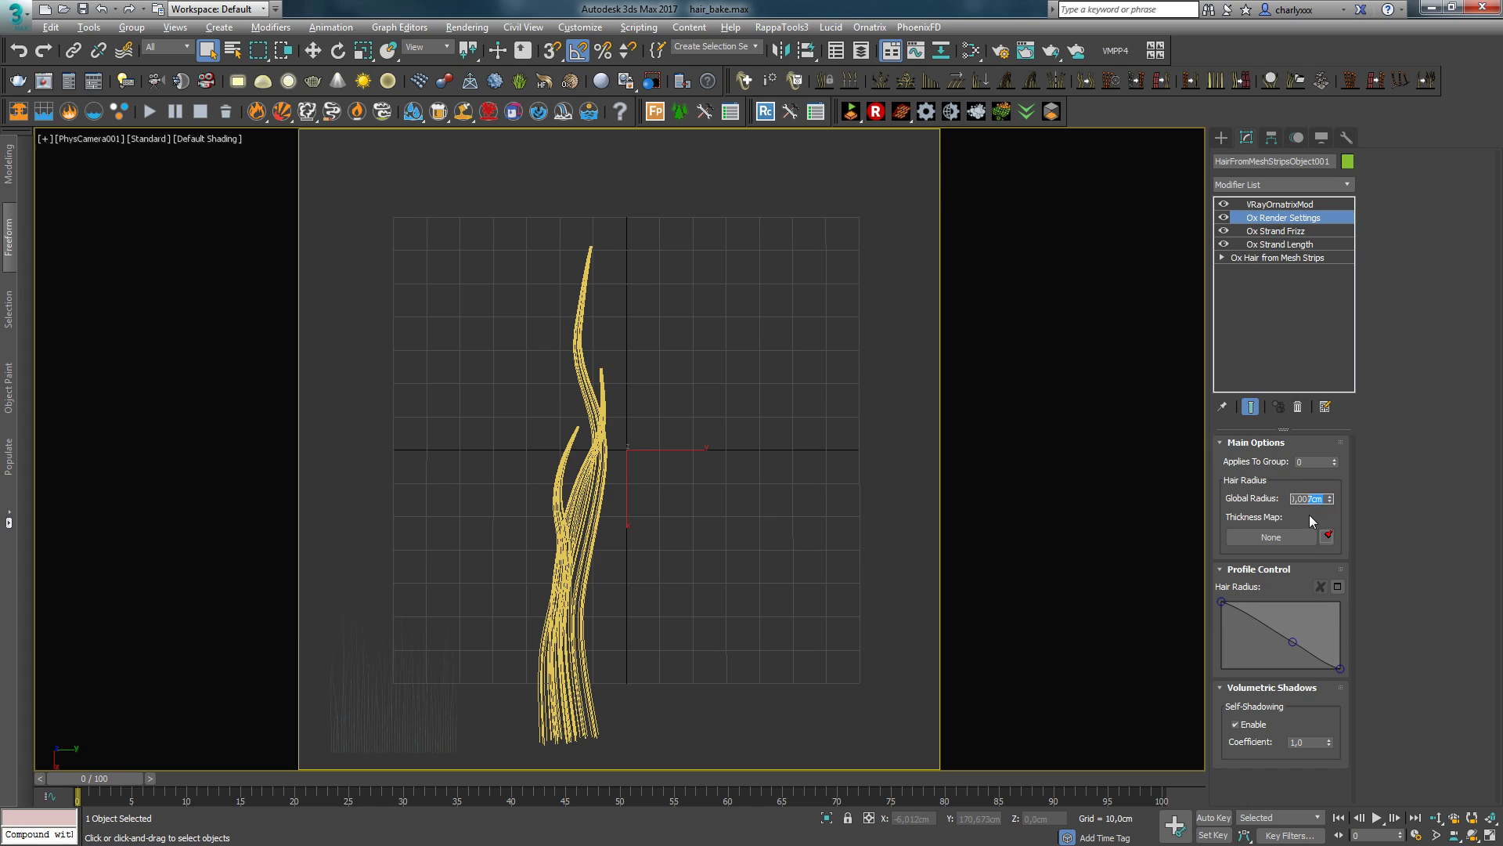
key(Return)
click(341, 202)
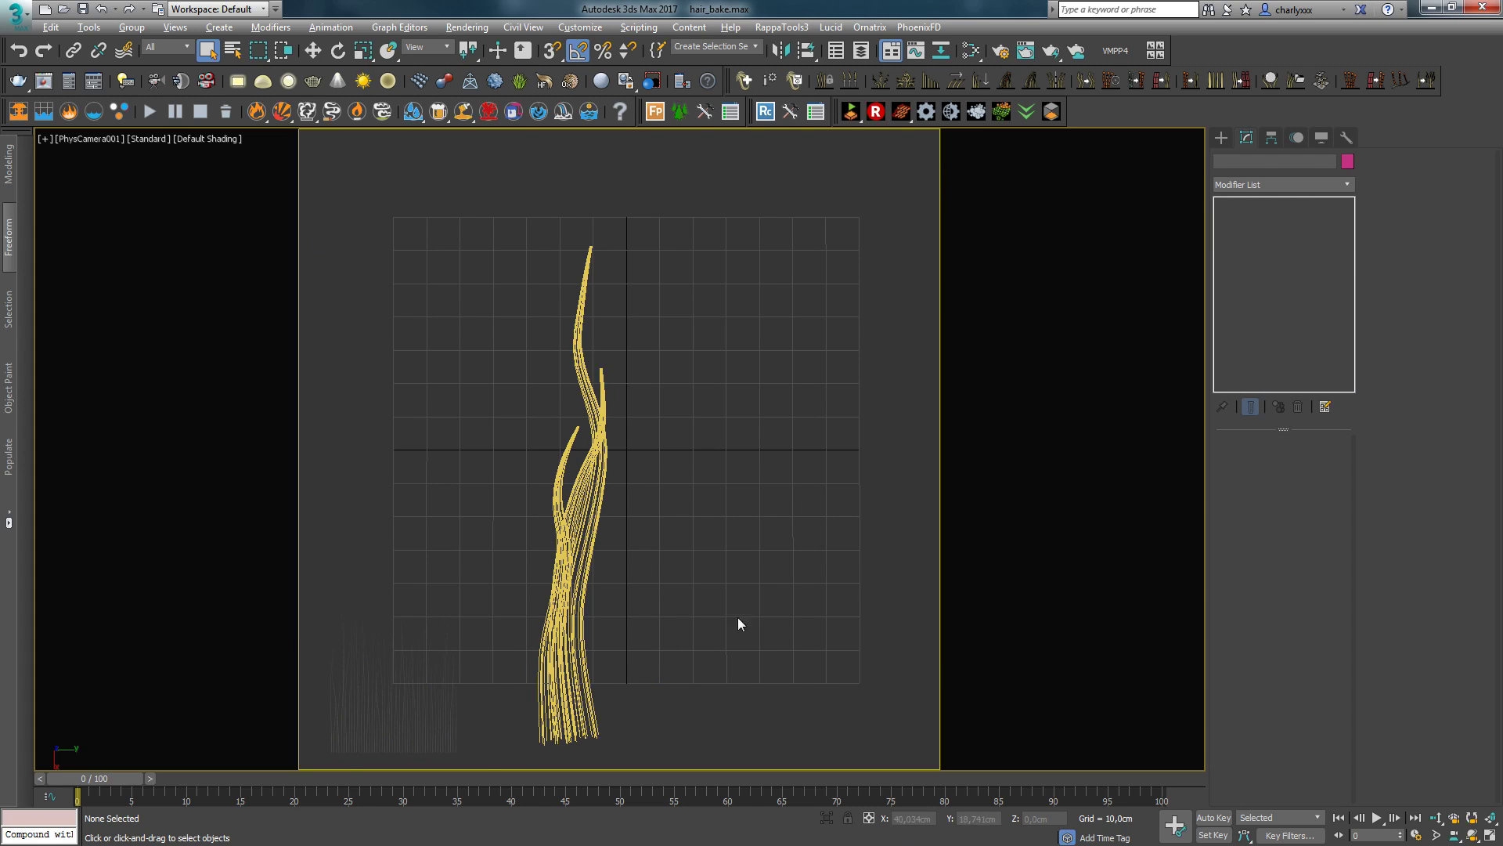
Step: Review the hair-from-strips and curve clump modifier settings, then deselect all hair objects
key(ctrl+z)
click(1278, 258)
text(70)
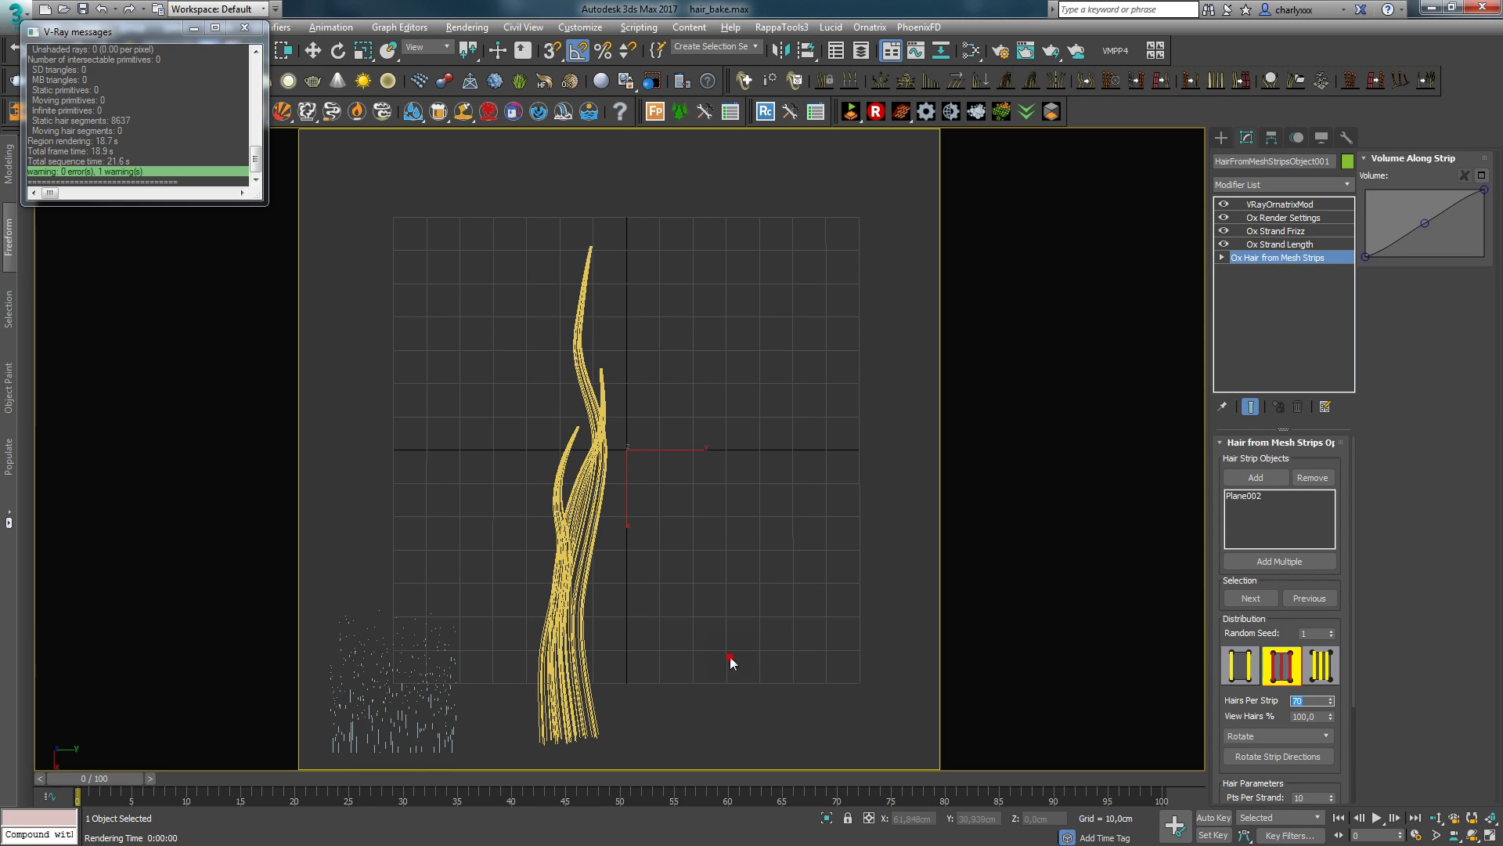
click(731, 661)
click(1316, 232)
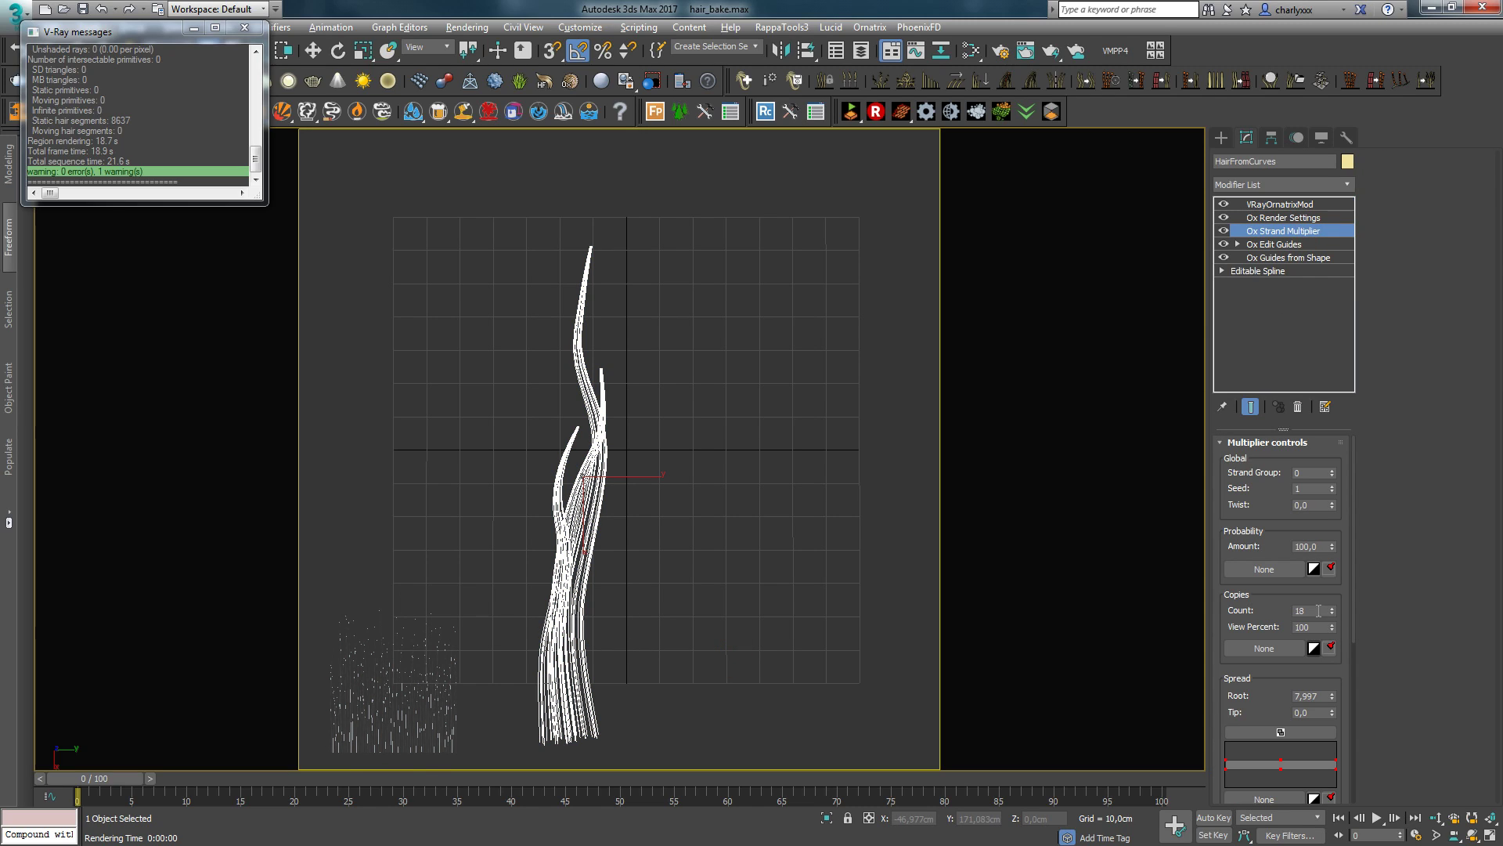
click(692, 411)
Step: Test-render both hair objects in V-Ray and zoom into the frame buffer to inspect them
key(shift+q)
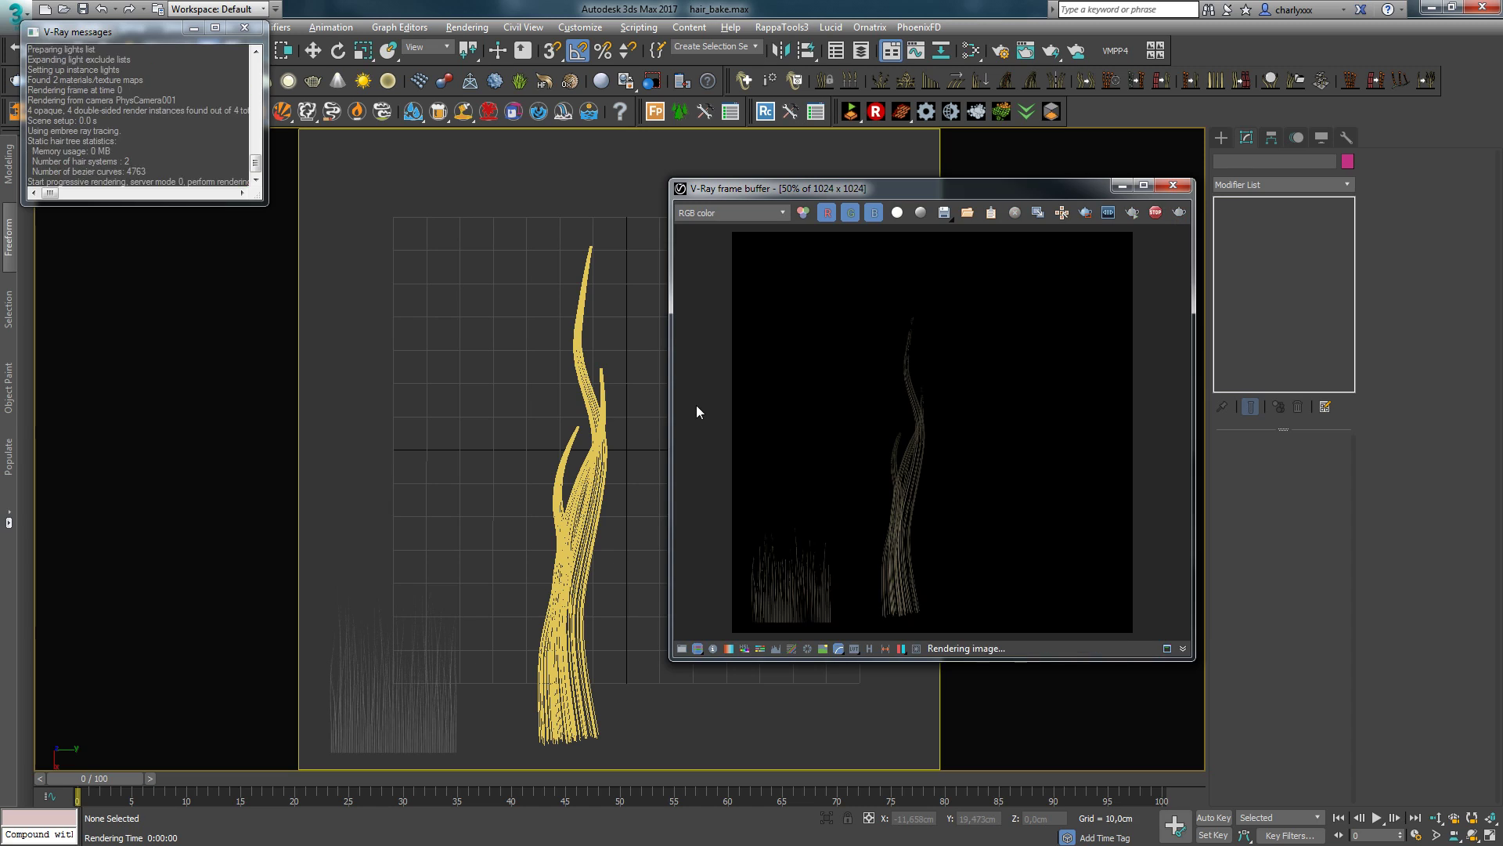
double_click(877, 554)
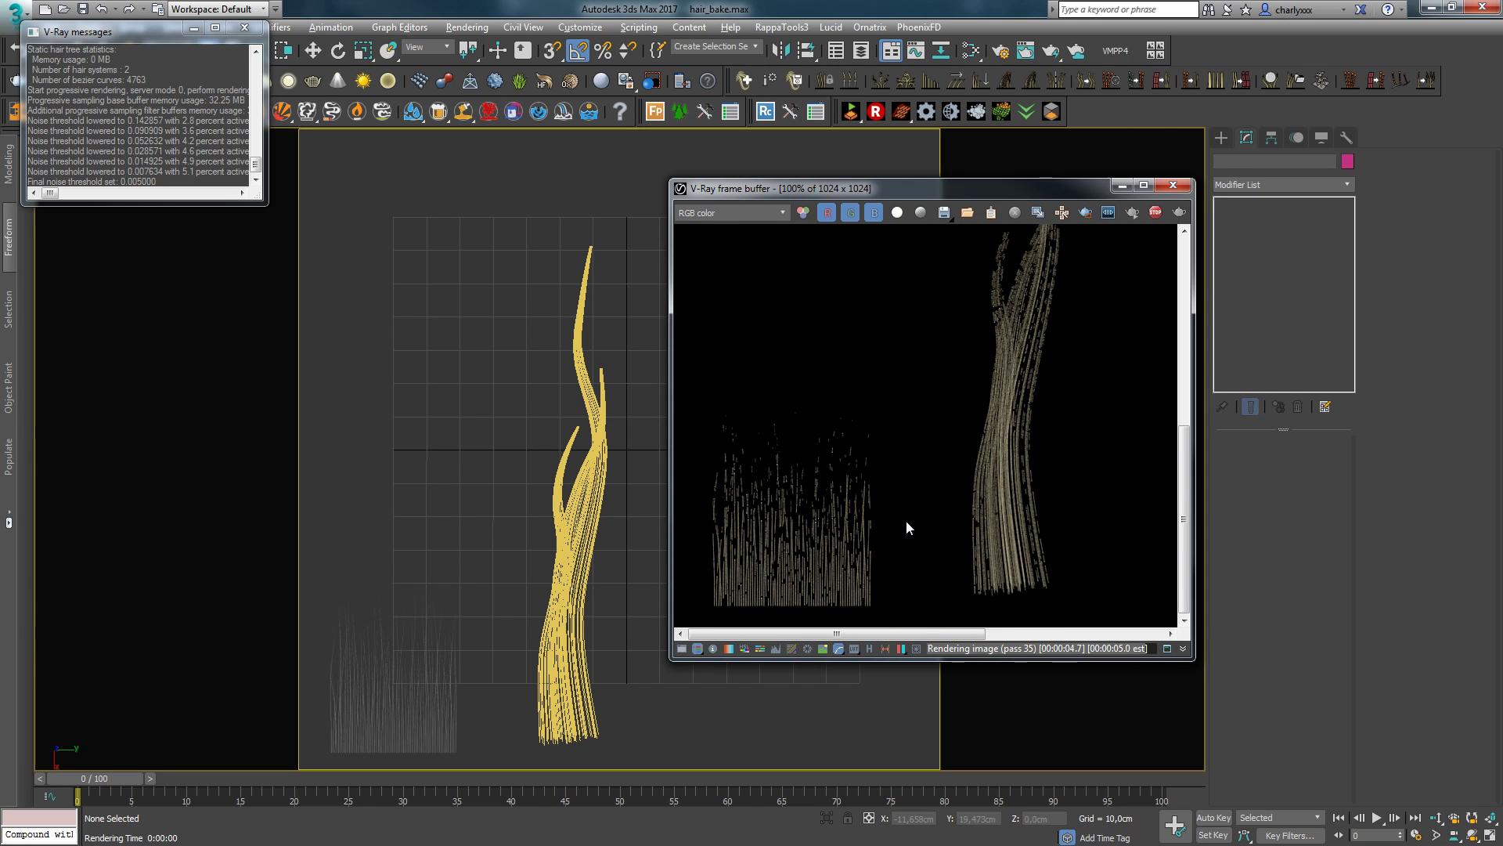
scroll(900, 535, down, 1)
scroll(880, 513, up, 1)
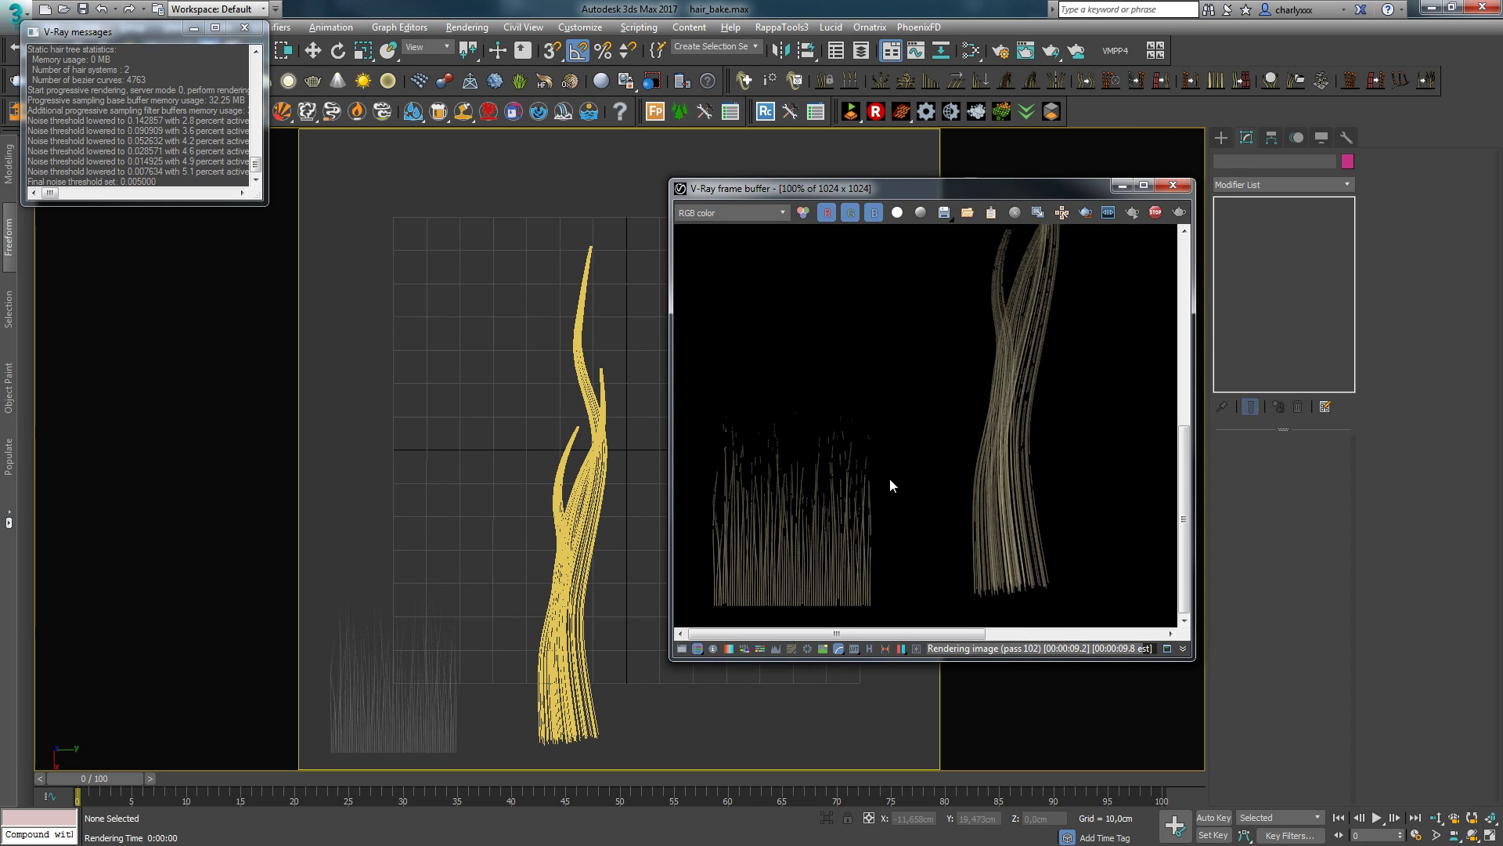
scroll(889, 478, down, 1)
click(1174, 186)
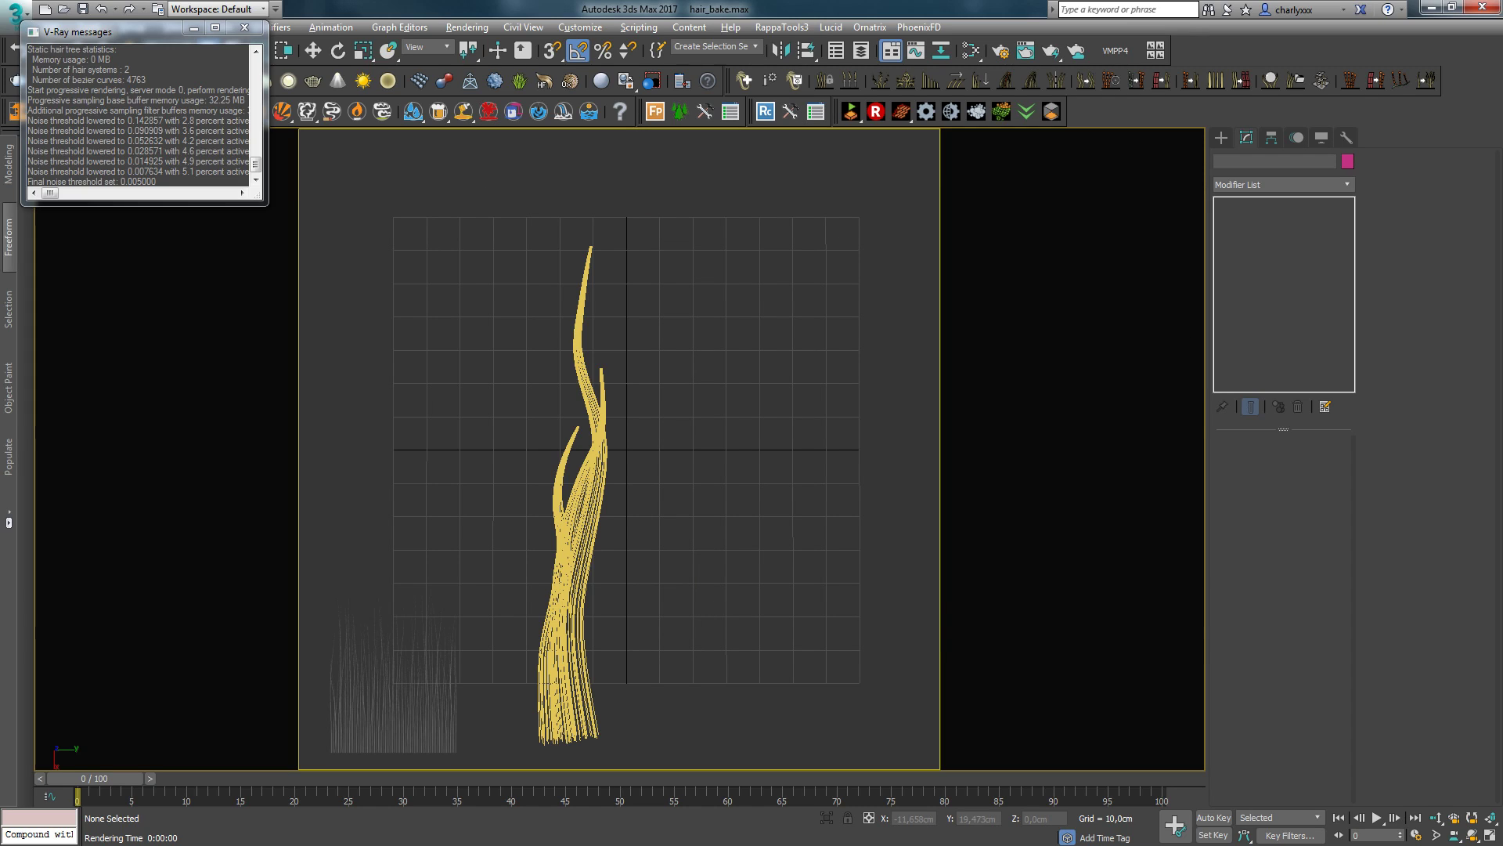
Step: Load the hair material into the material editor for editing
click(646, 364)
key(m)
double_click(912, 349)
Step: Set the VRayHairMtl transmission colour to black
scroll(1245, 556, down, 5)
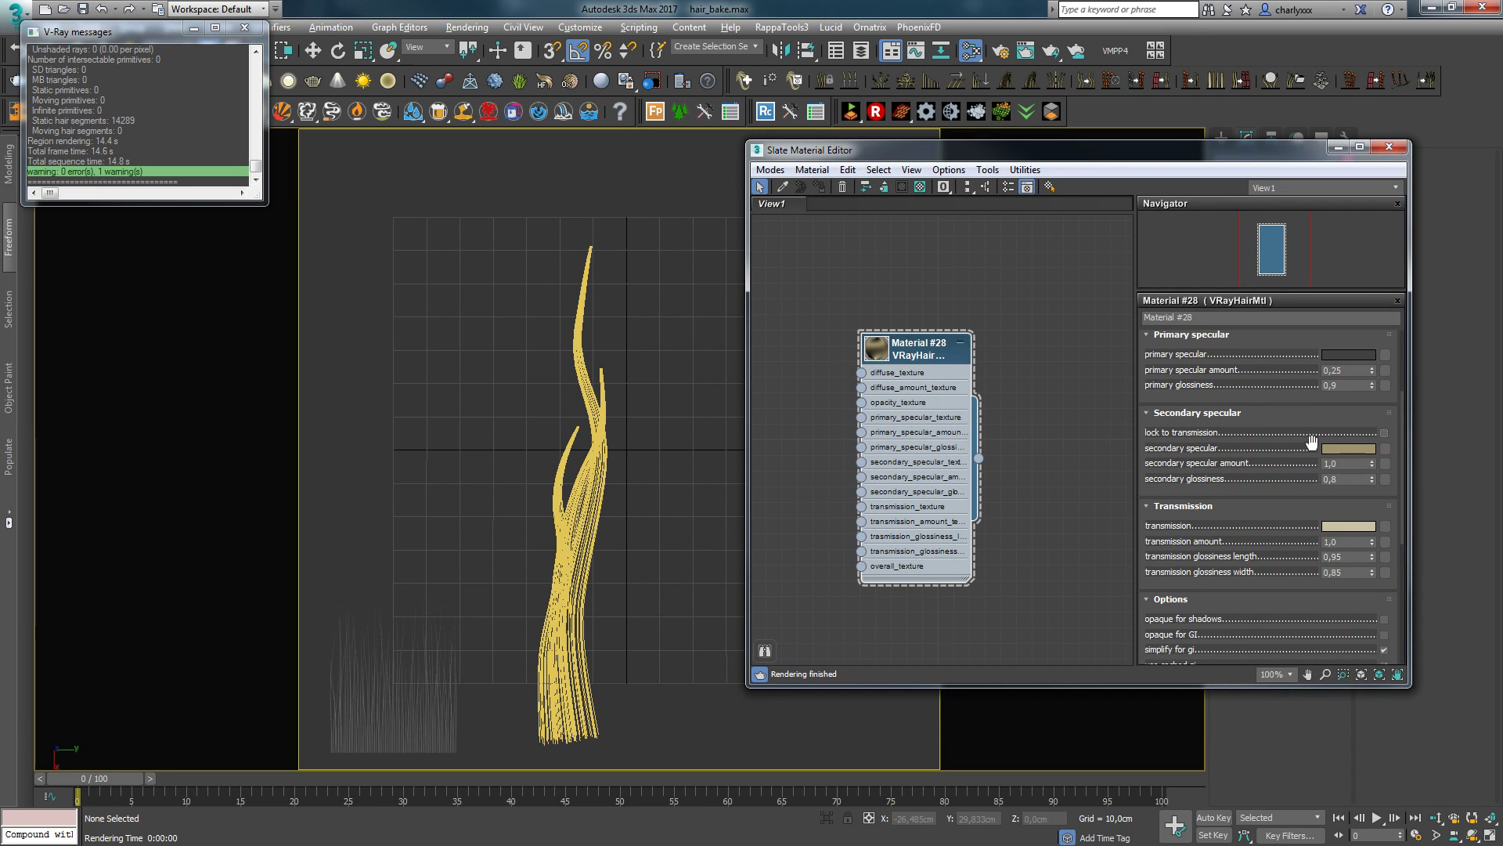
scroll(1312, 454, down, 3)
click(1341, 449)
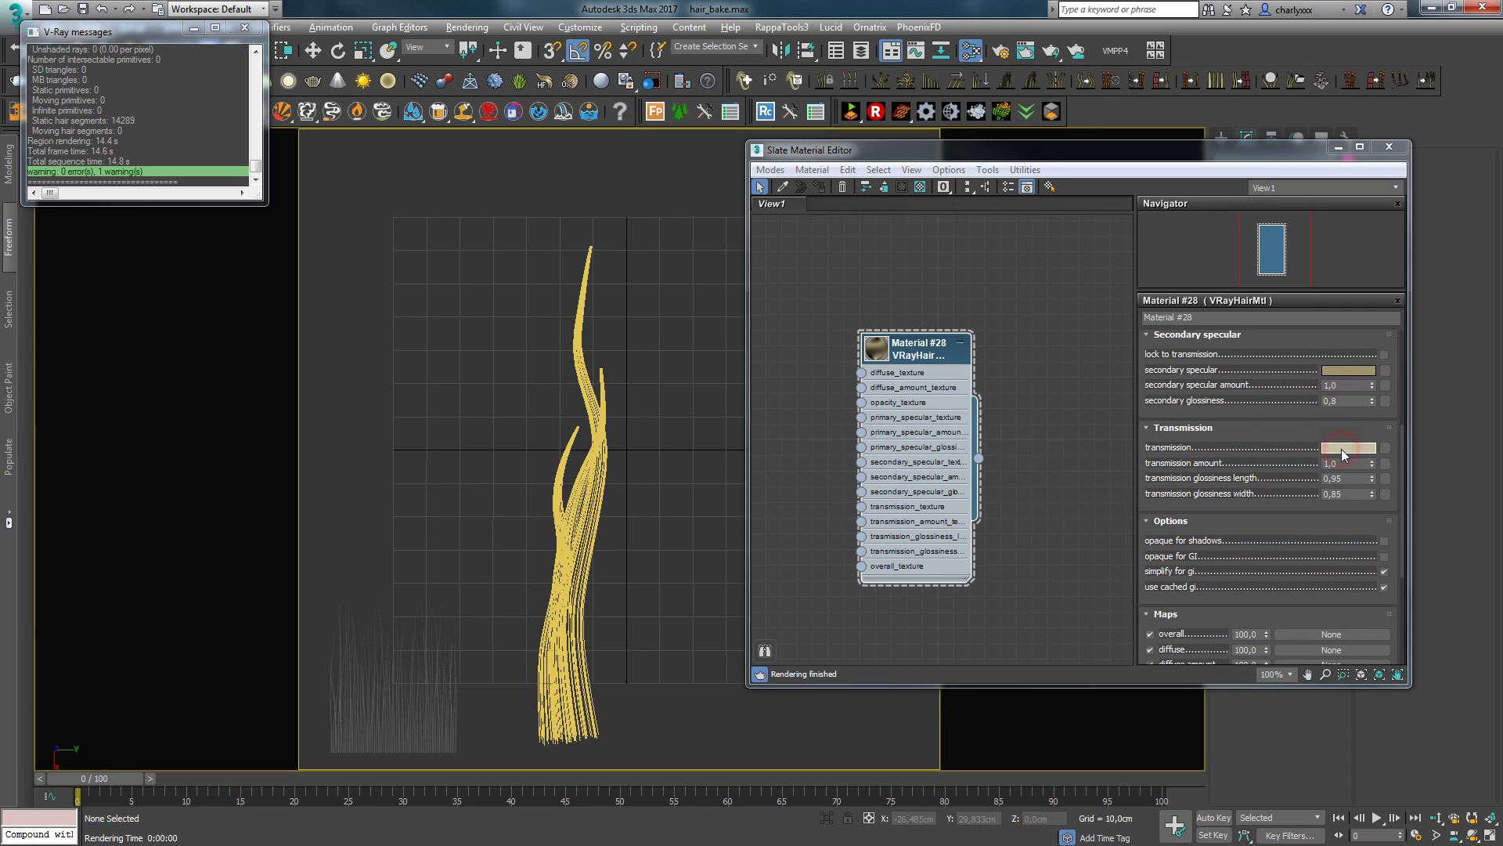
mouse_move(967, 482)
mouse_down()
mouse_move(967, 381)
mouse_move(920, 345)
mouse_move(966, 321)
mouse_up()
click(1065, 491)
Step: Add a VRayHairInfoTex map driving diffuse and specular textures, then test-render
middle_drag(840, 390, 900, 401)
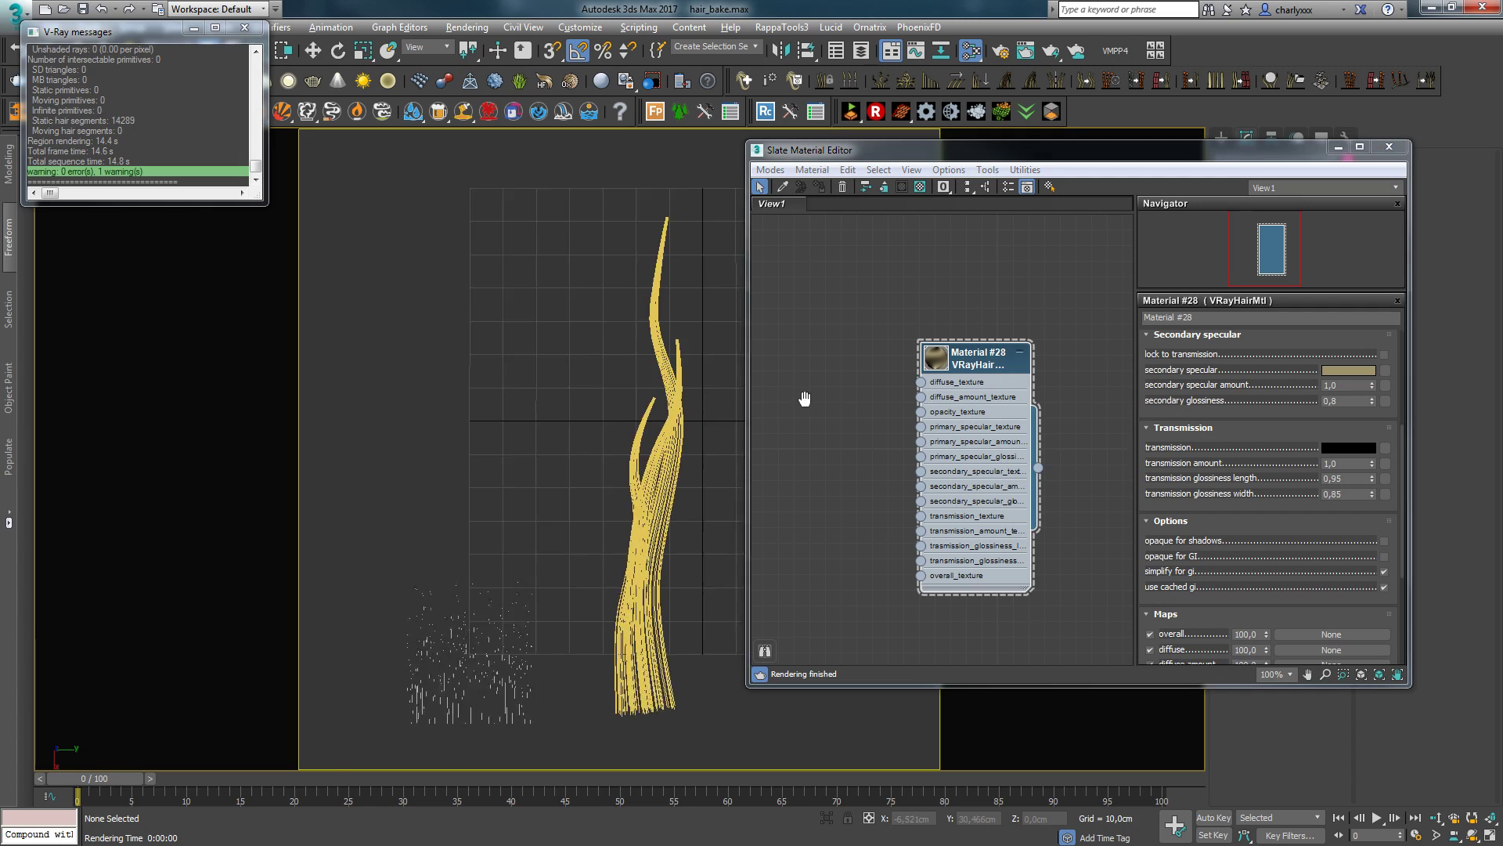
middle_drag(848, 378, 876, 379)
right_click(848, 373)
mouse_move(885, 404)
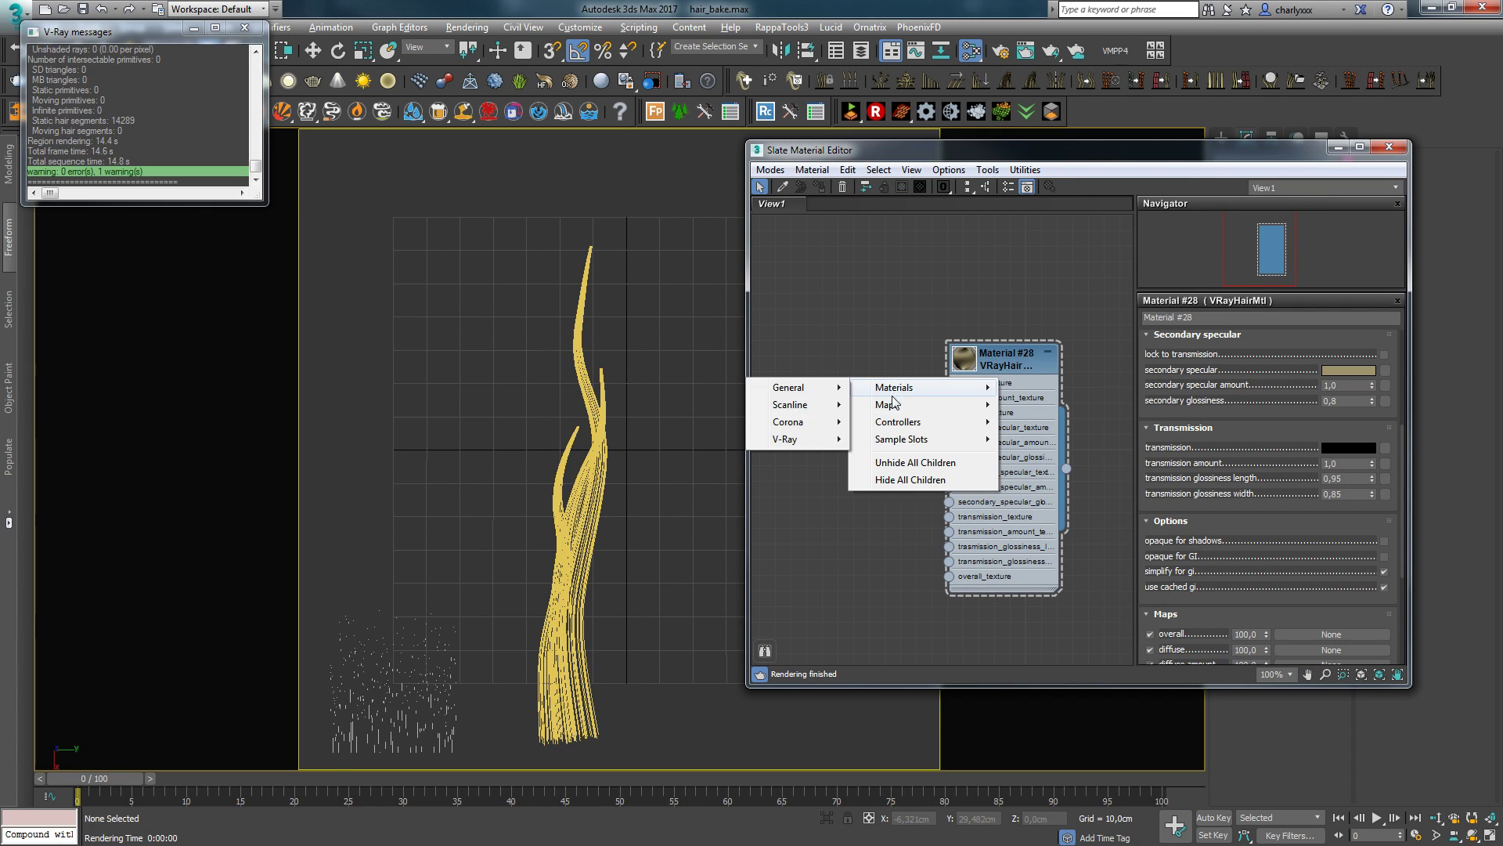
click(668, 229)
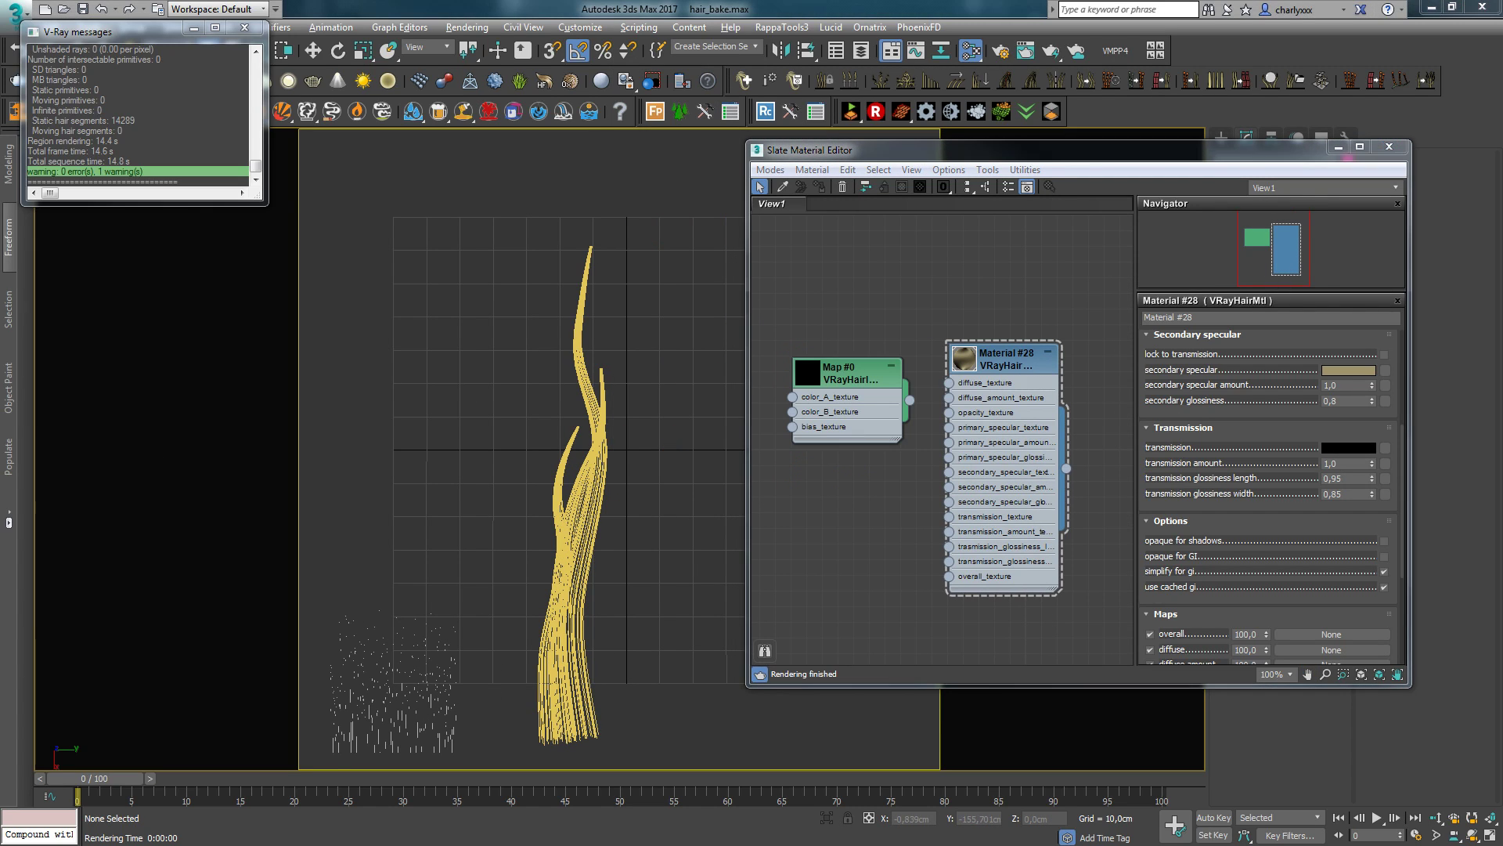
drag(887, 394, 872, 425)
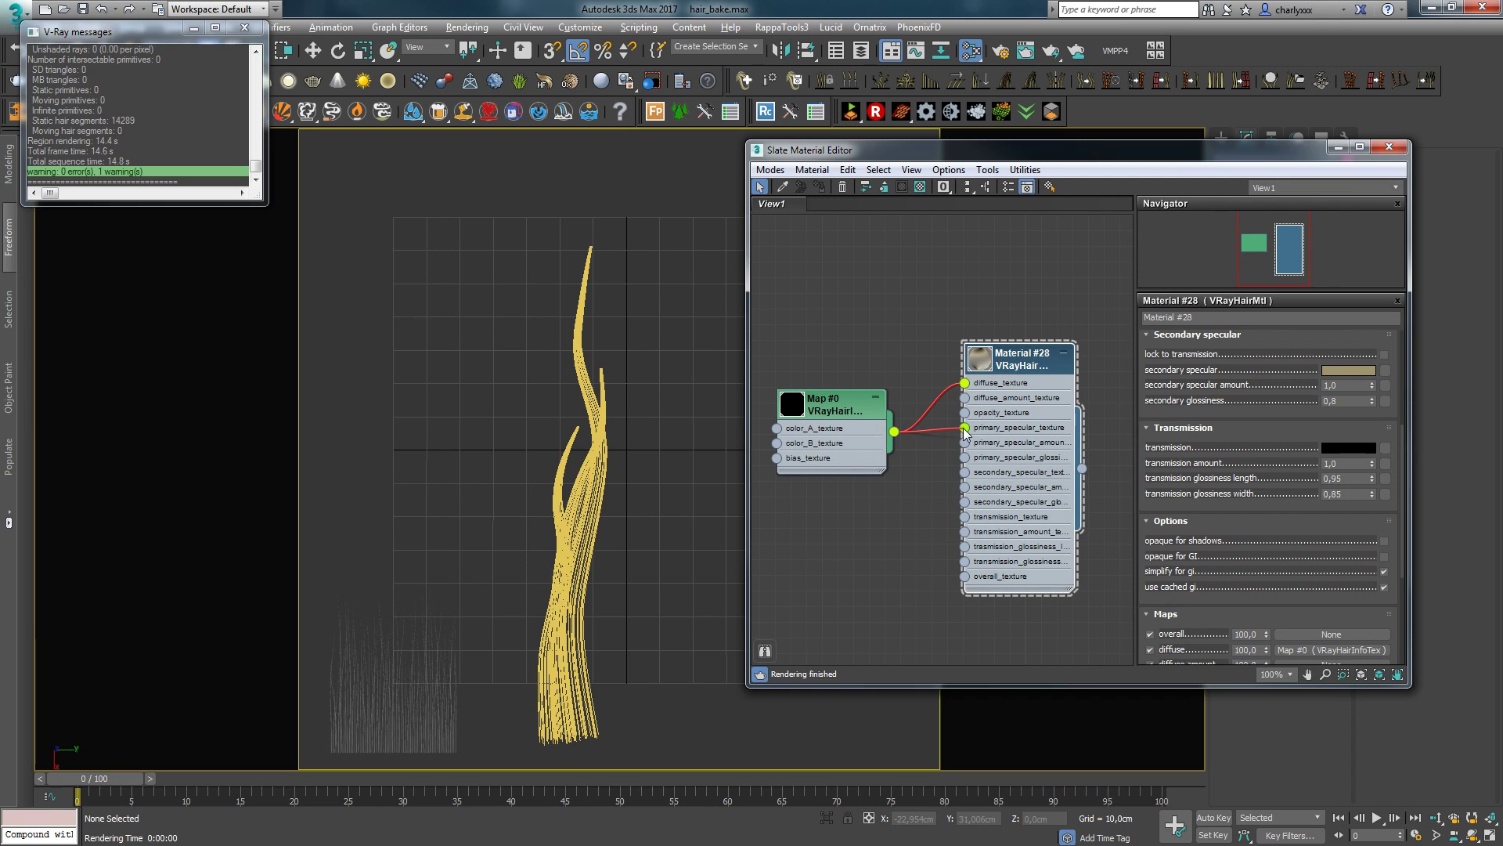
click(838, 402)
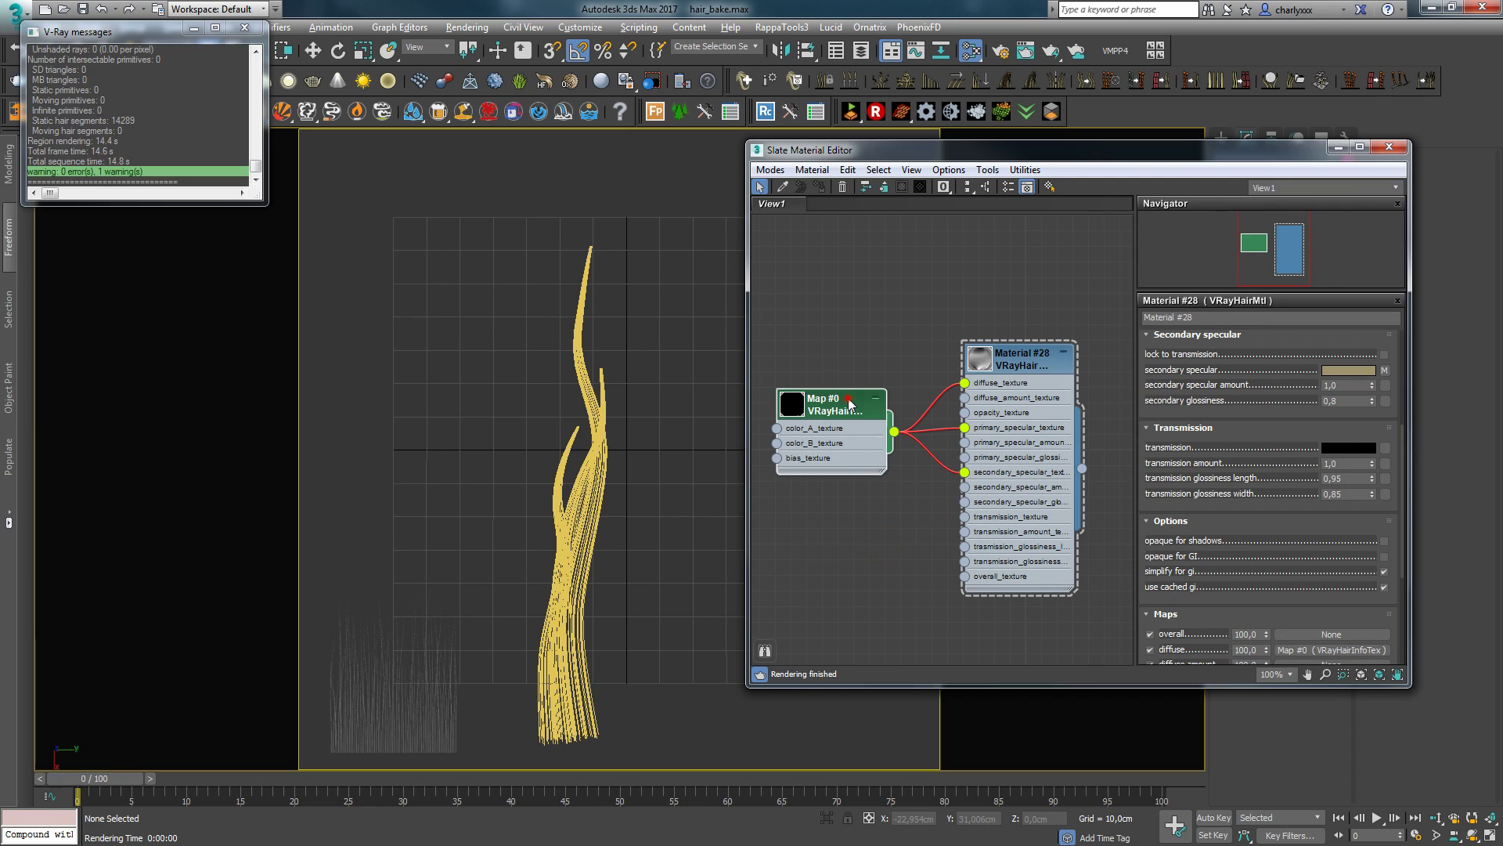
key(shift+q)
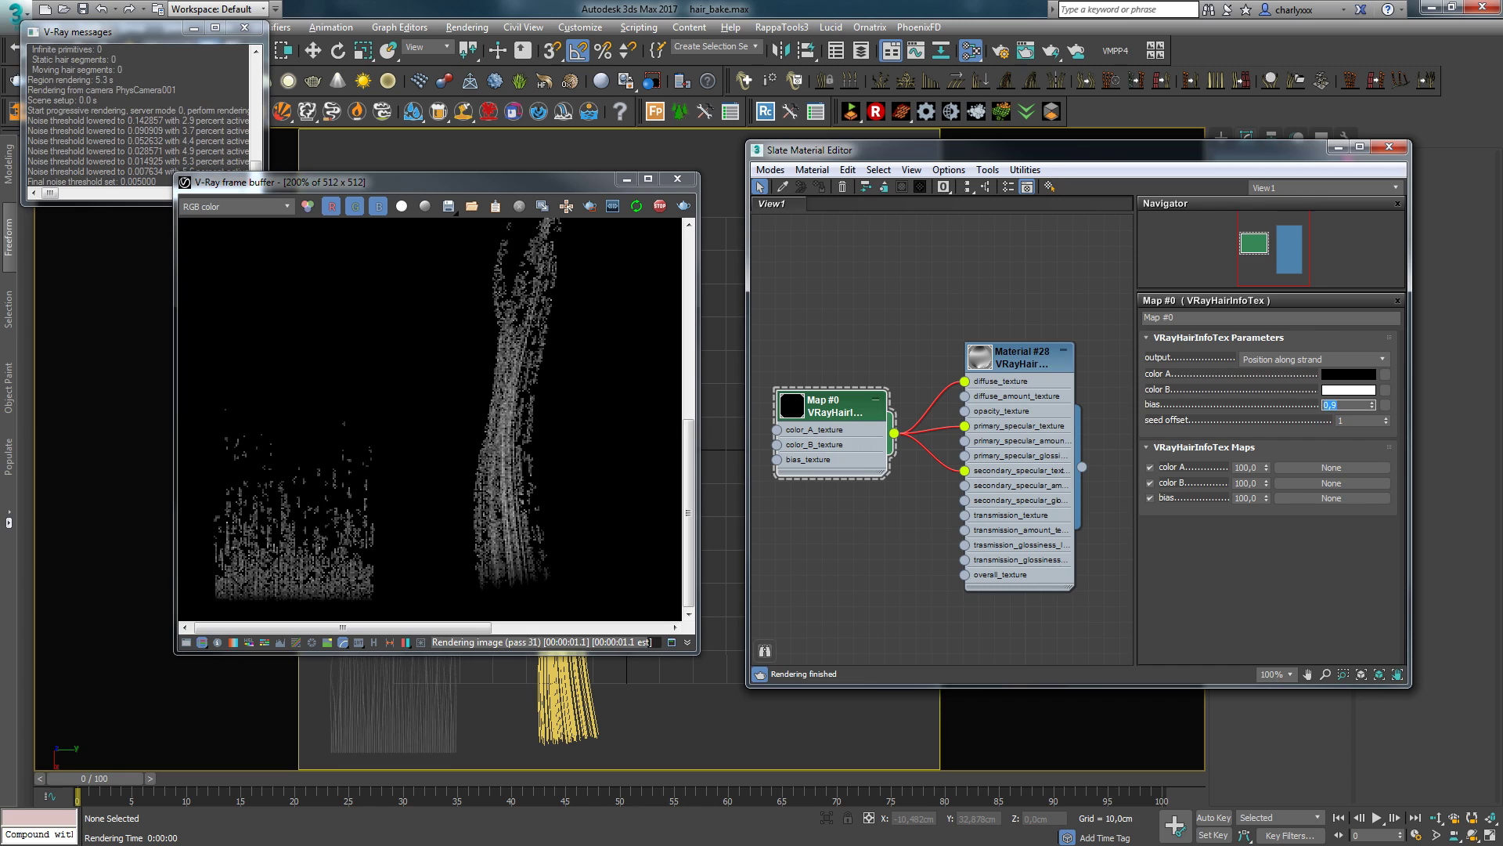
text(0,9)
Step: Commit bias 0,9, set output to Random by strand index, and make color A red
click(570, 438)
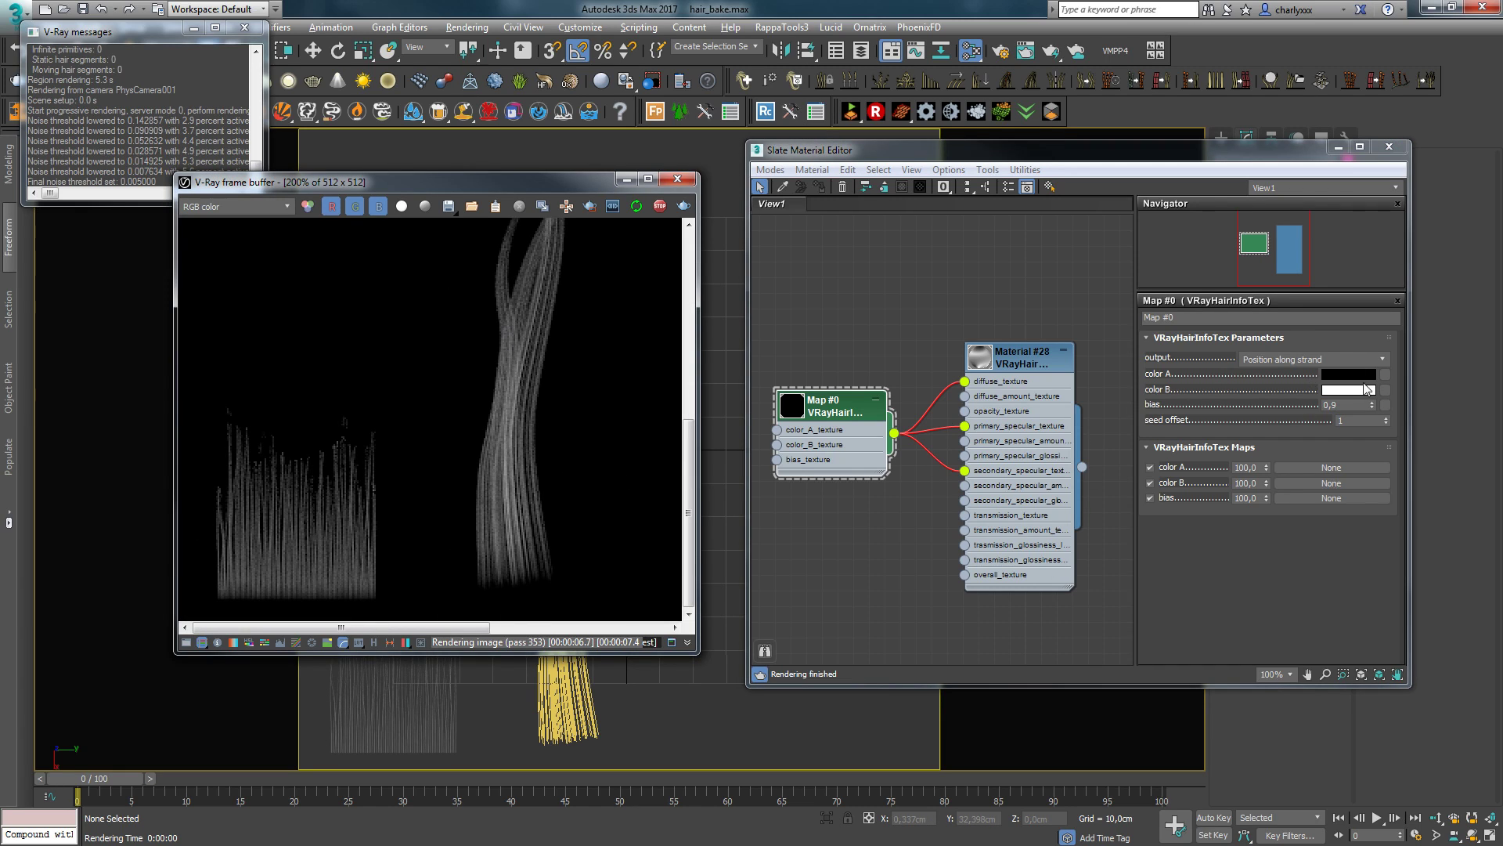
click(1312, 358)
click(1300, 380)
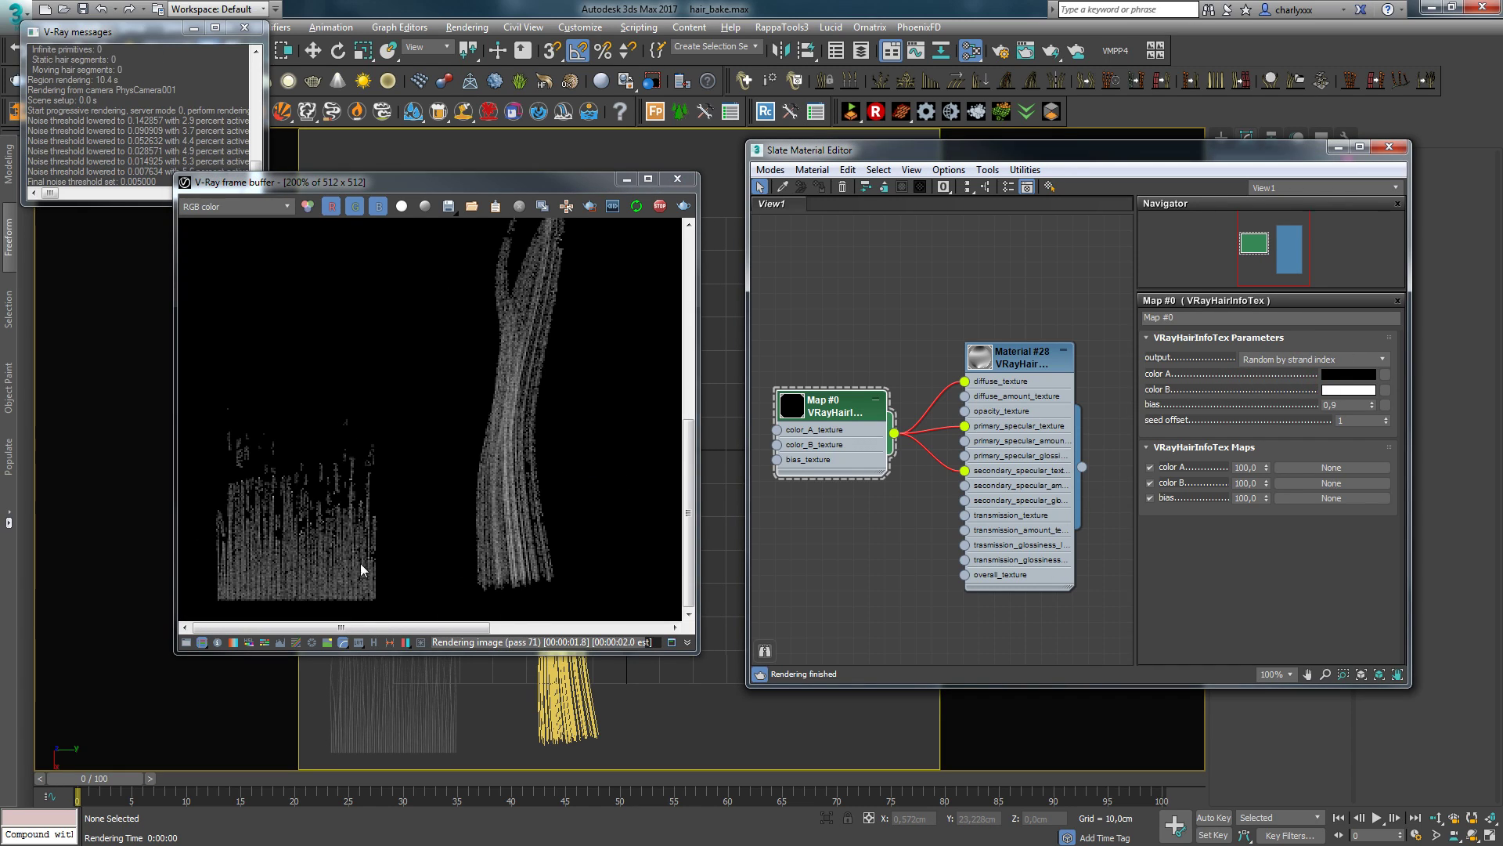
click(1348, 374)
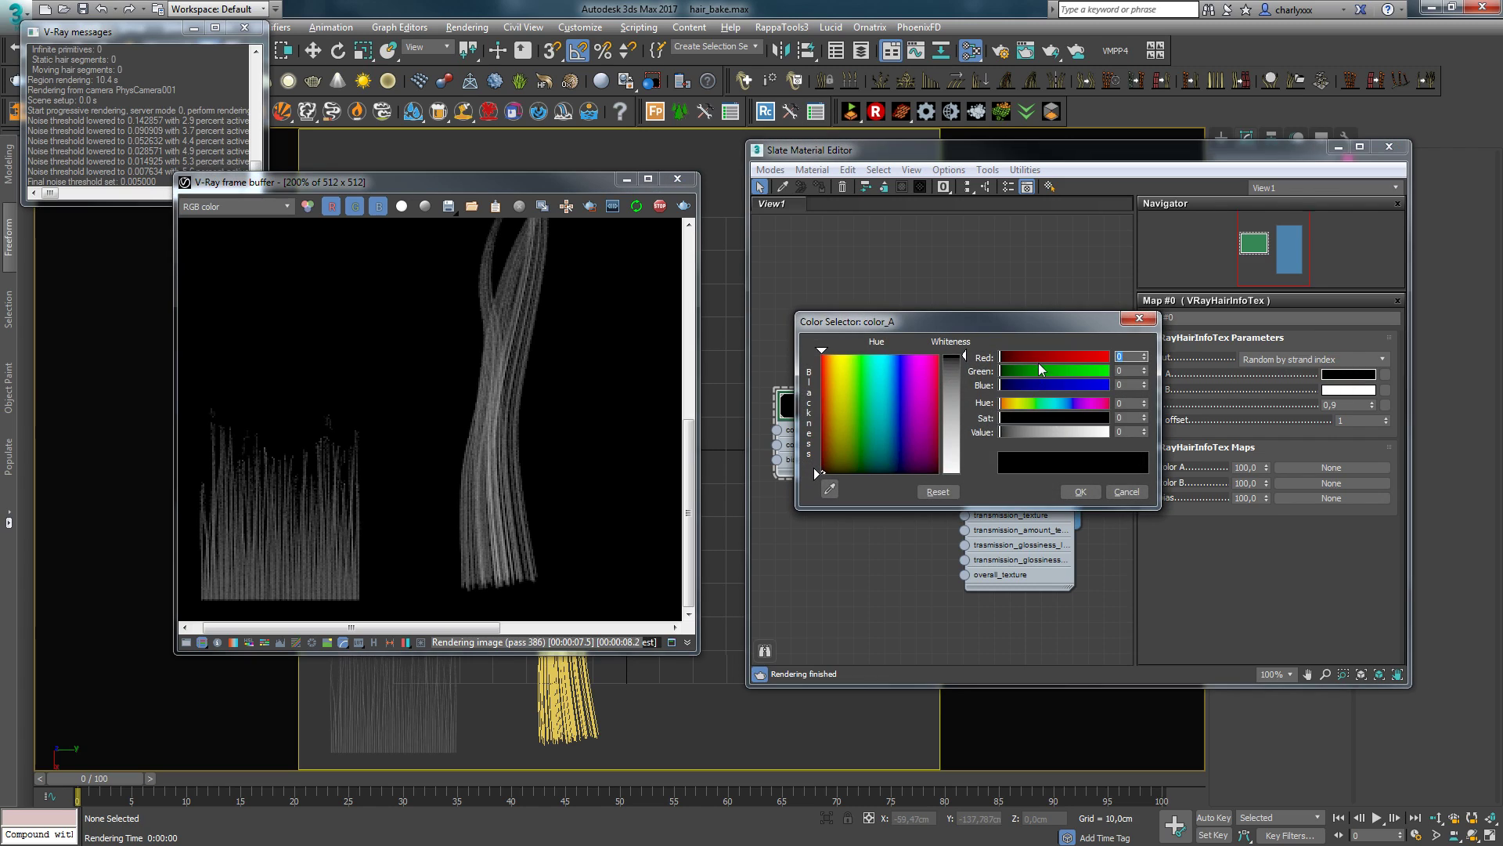
drag(817, 473, 814, 349)
click(1080, 492)
Step: Make color B blue-purple and set the bias to 0,2
click(1331, 389)
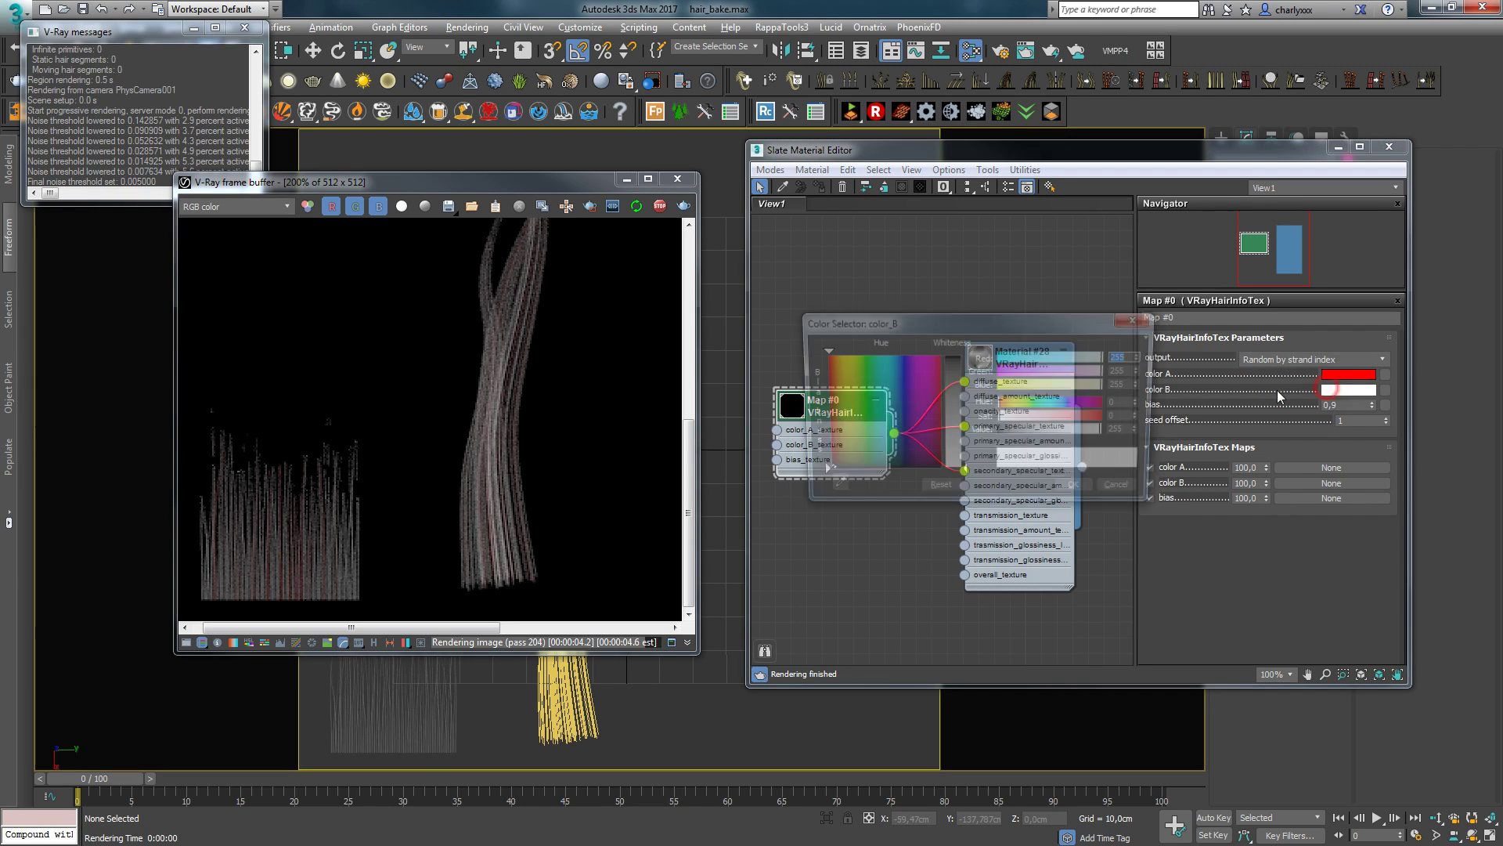
drag(1068, 413, 1048, 392)
click(1079, 490)
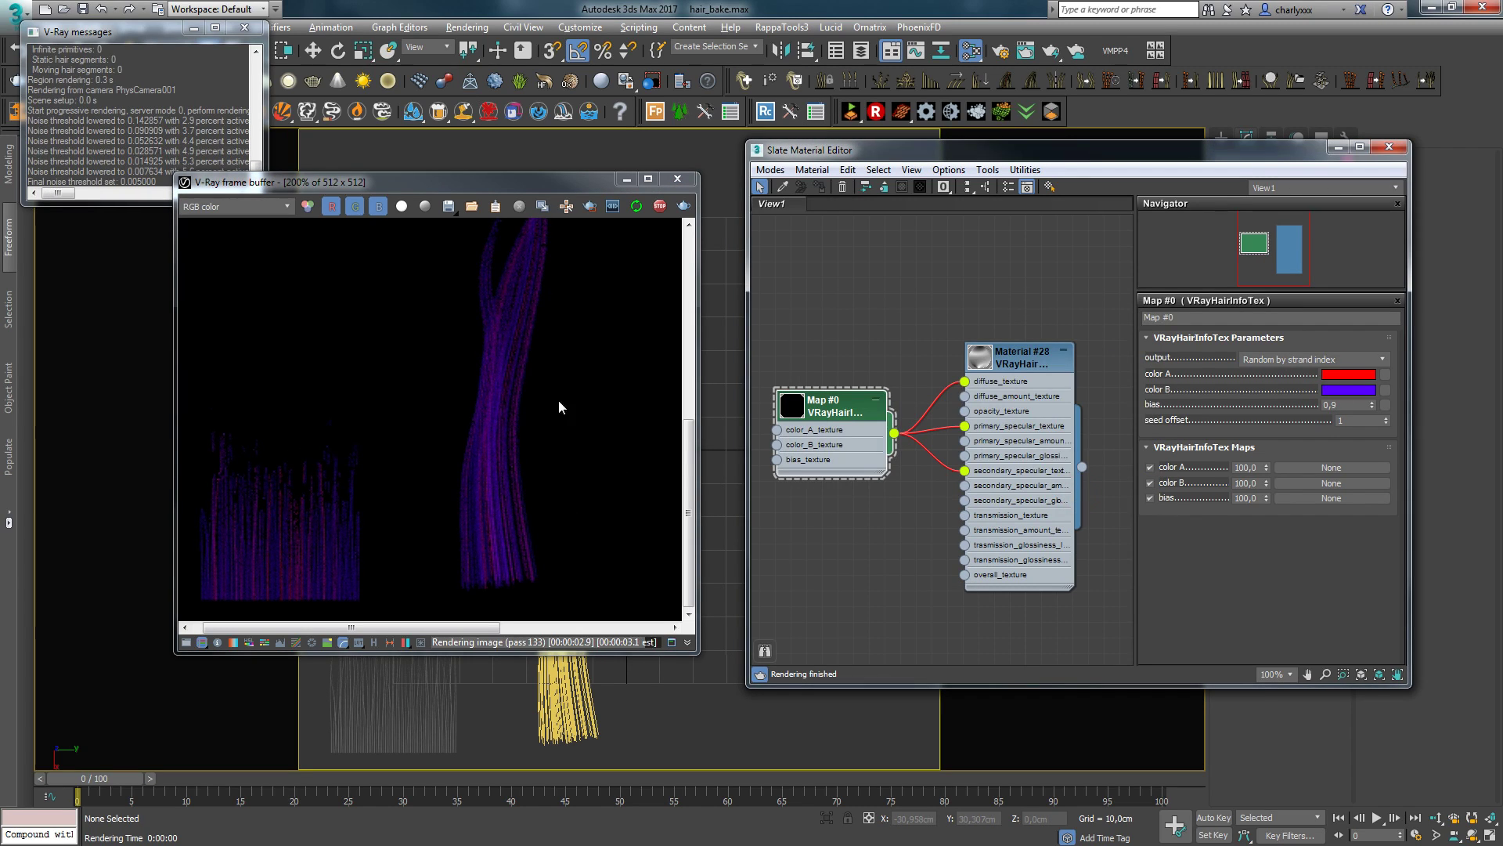
middle_drag(562, 479, 515, 426)
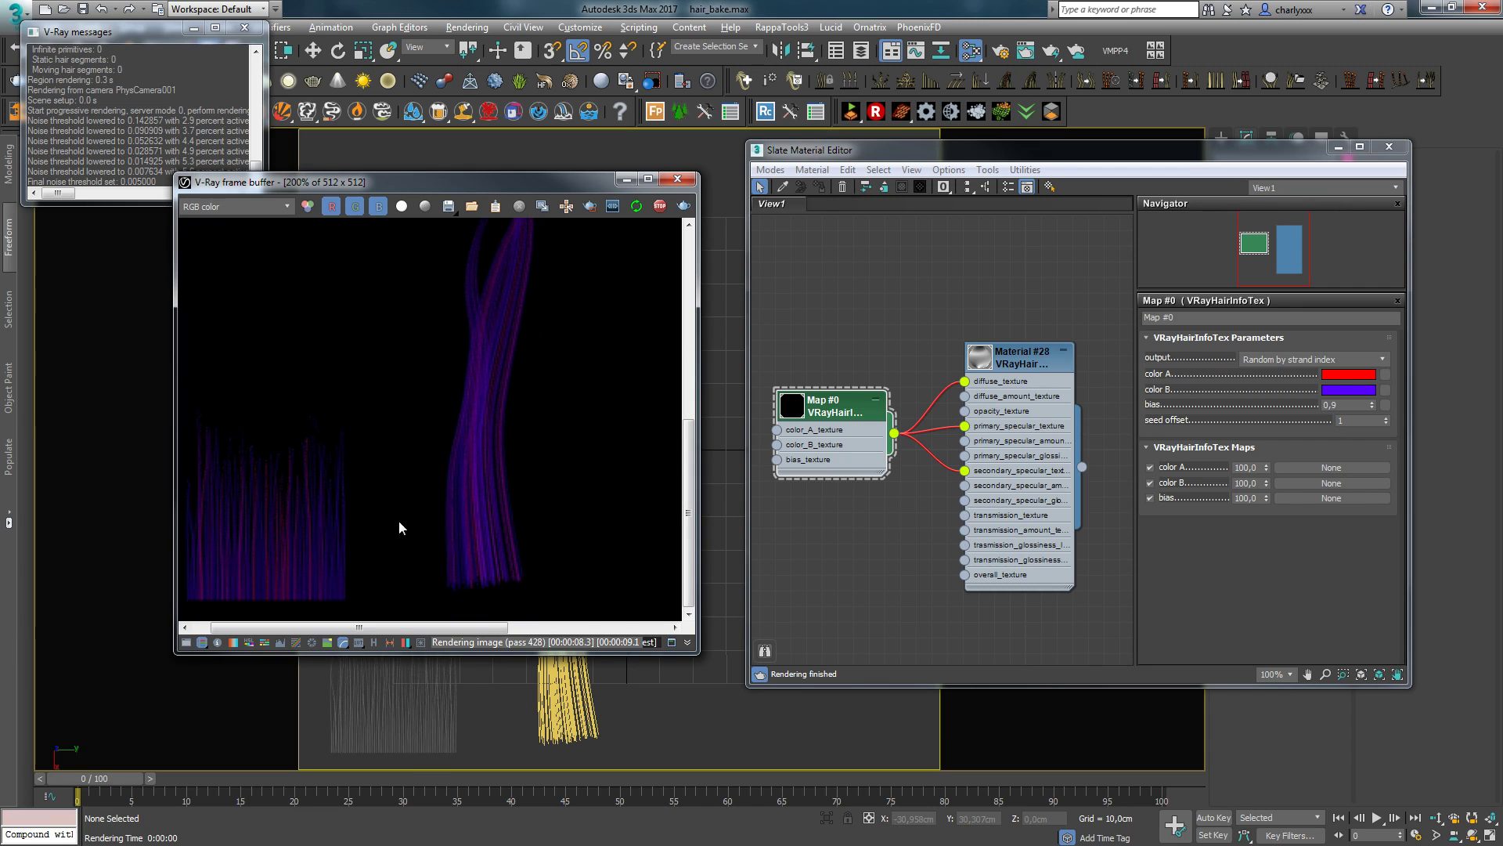
double_click(1331, 405)
text(0,2)
key(Return)
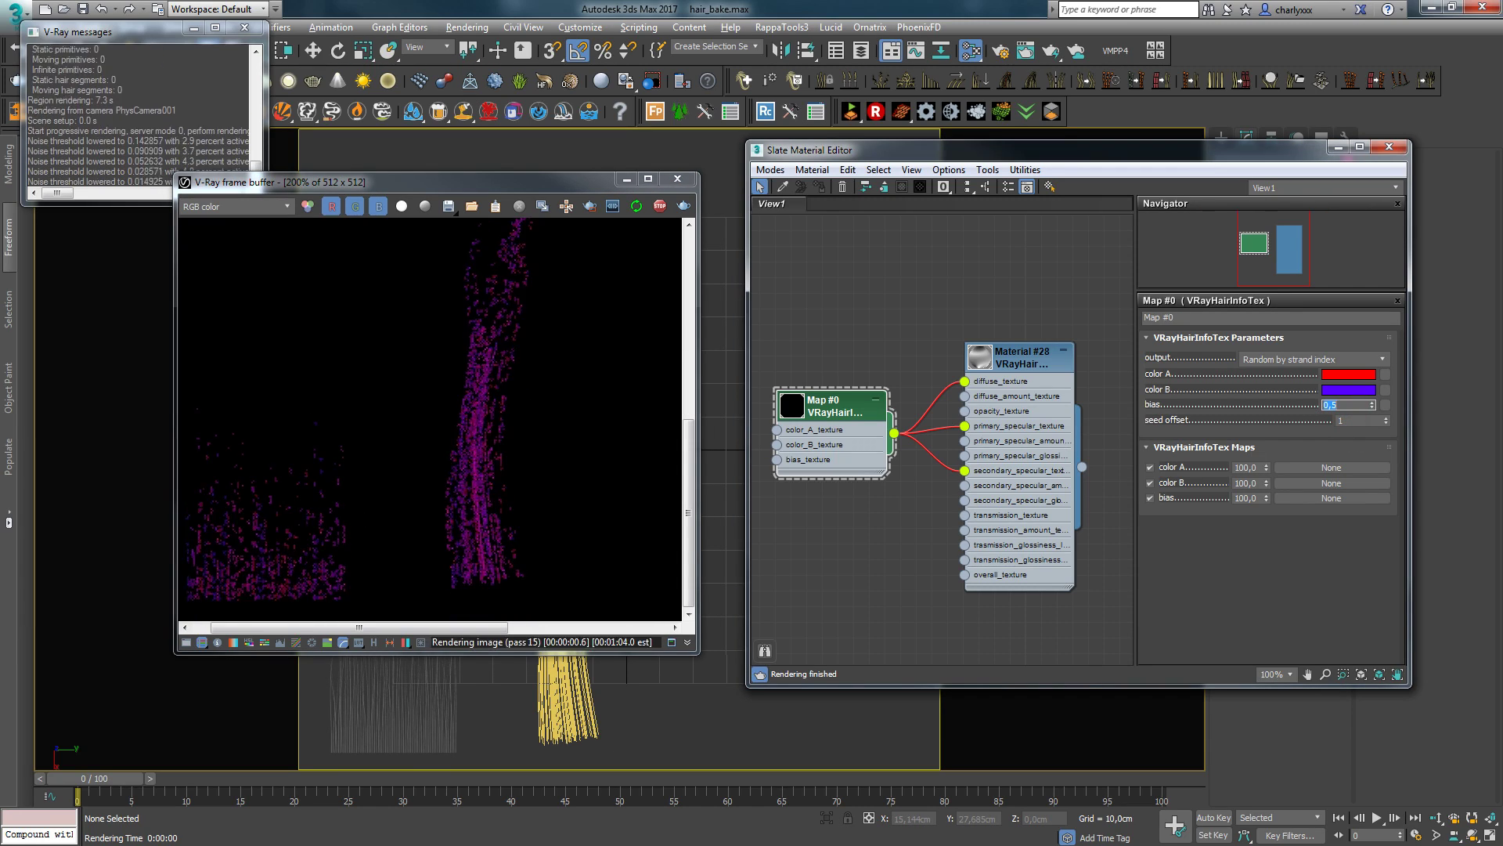
Step: Copy the hair material's tan colour into both VRayHairInfoTex color A and color B
double_click(980, 357)
right_click(1362, 455)
click(1397, 460)
double_click(853, 401)
right_click(1353, 375)
click(1382, 399)
right_click(1348, 390)
click(1386, 413)
Step: Lighten color B to a paler tan and set output to Position along strand
click(1349, 389)
drag(1056, 435, 1074, 433)
click(1080, 492)
click(1311, 359)
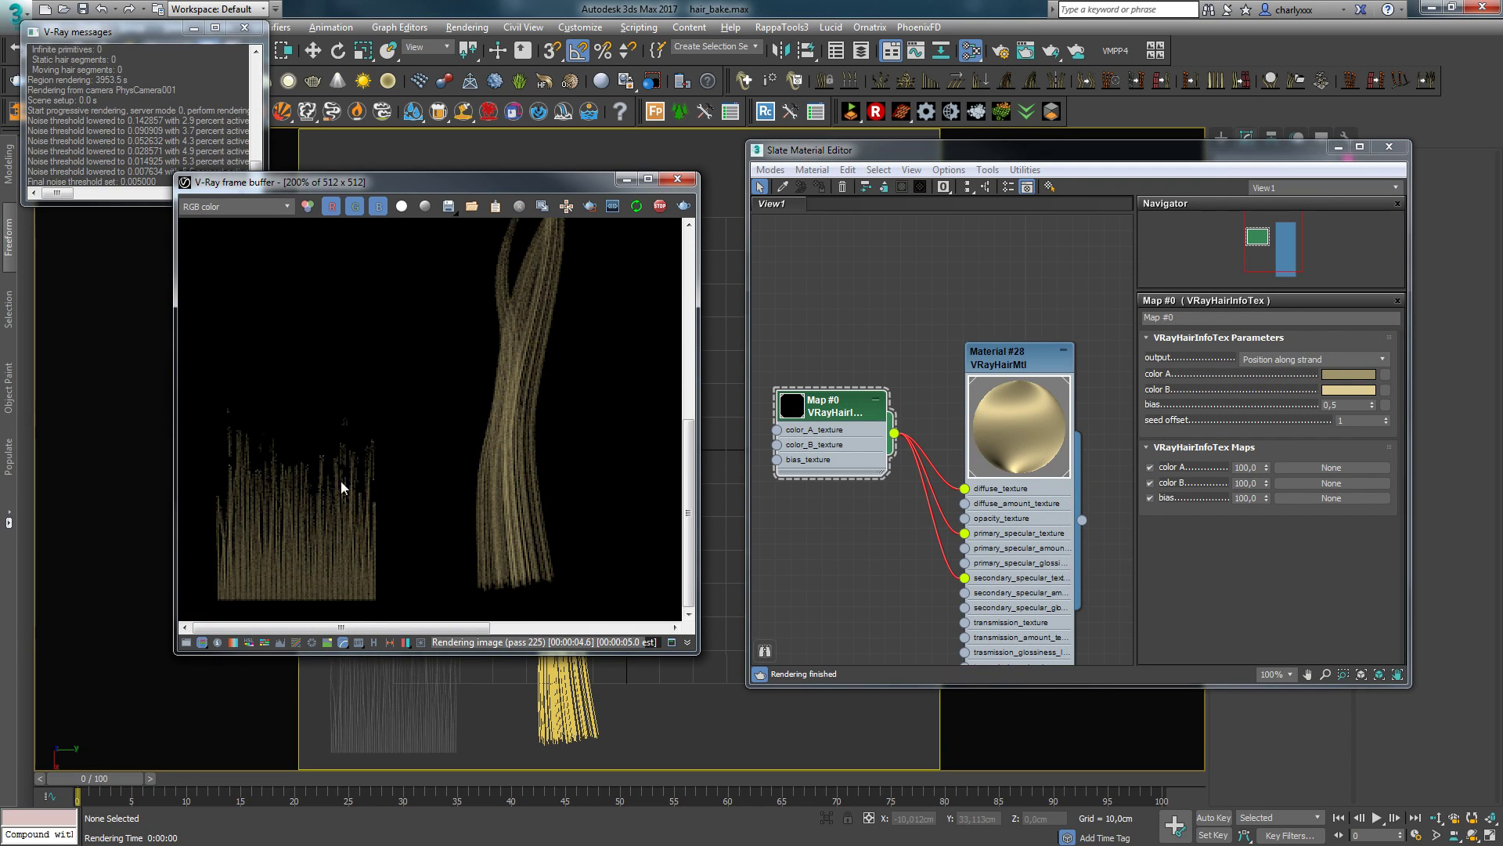
drag(867, 438, 849, 524)
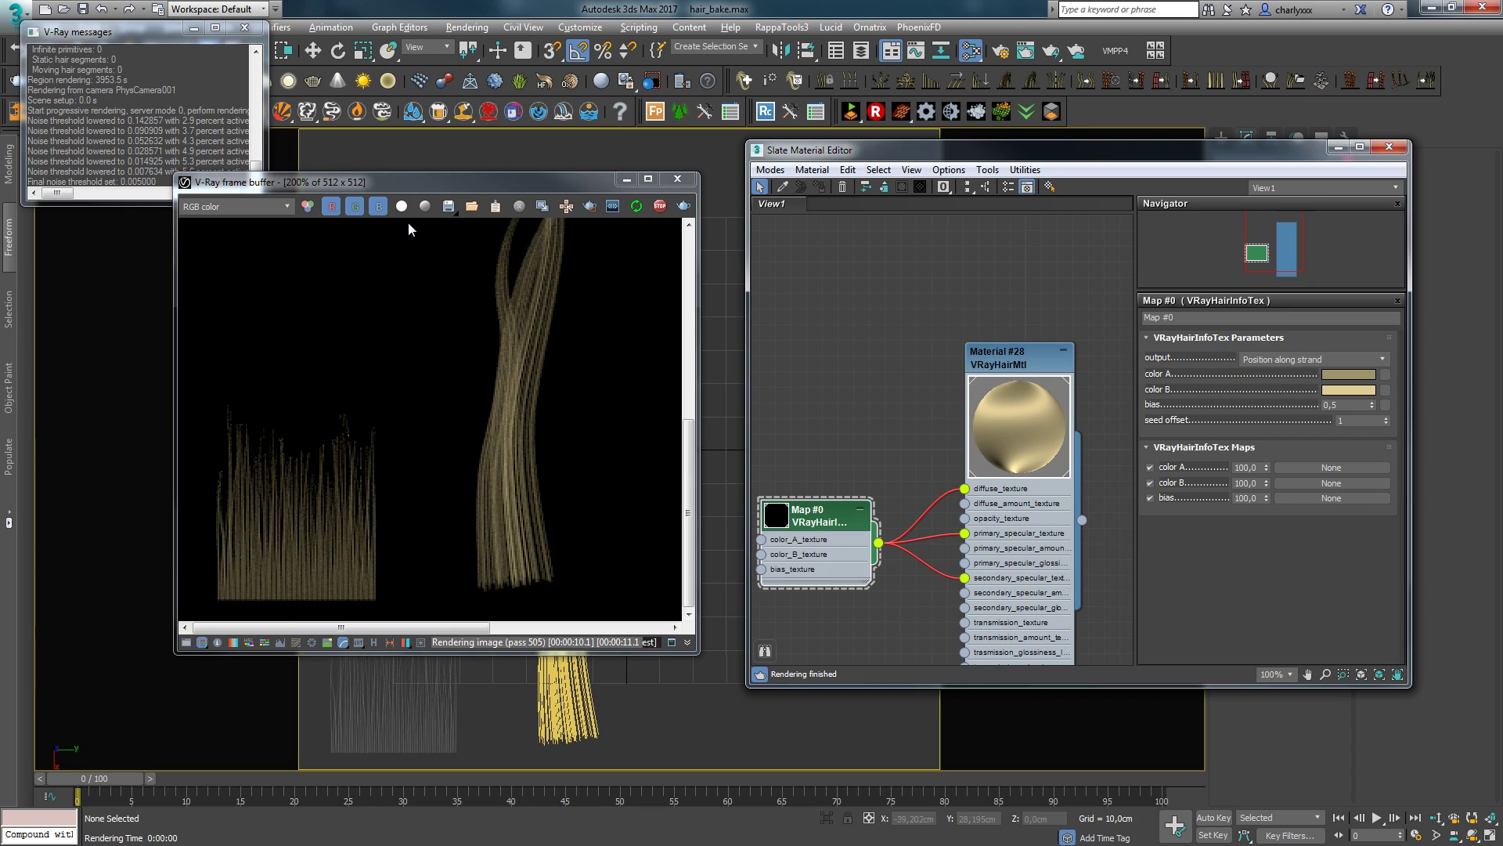
drag(694, 176, 727, 188)
click(717, 191)
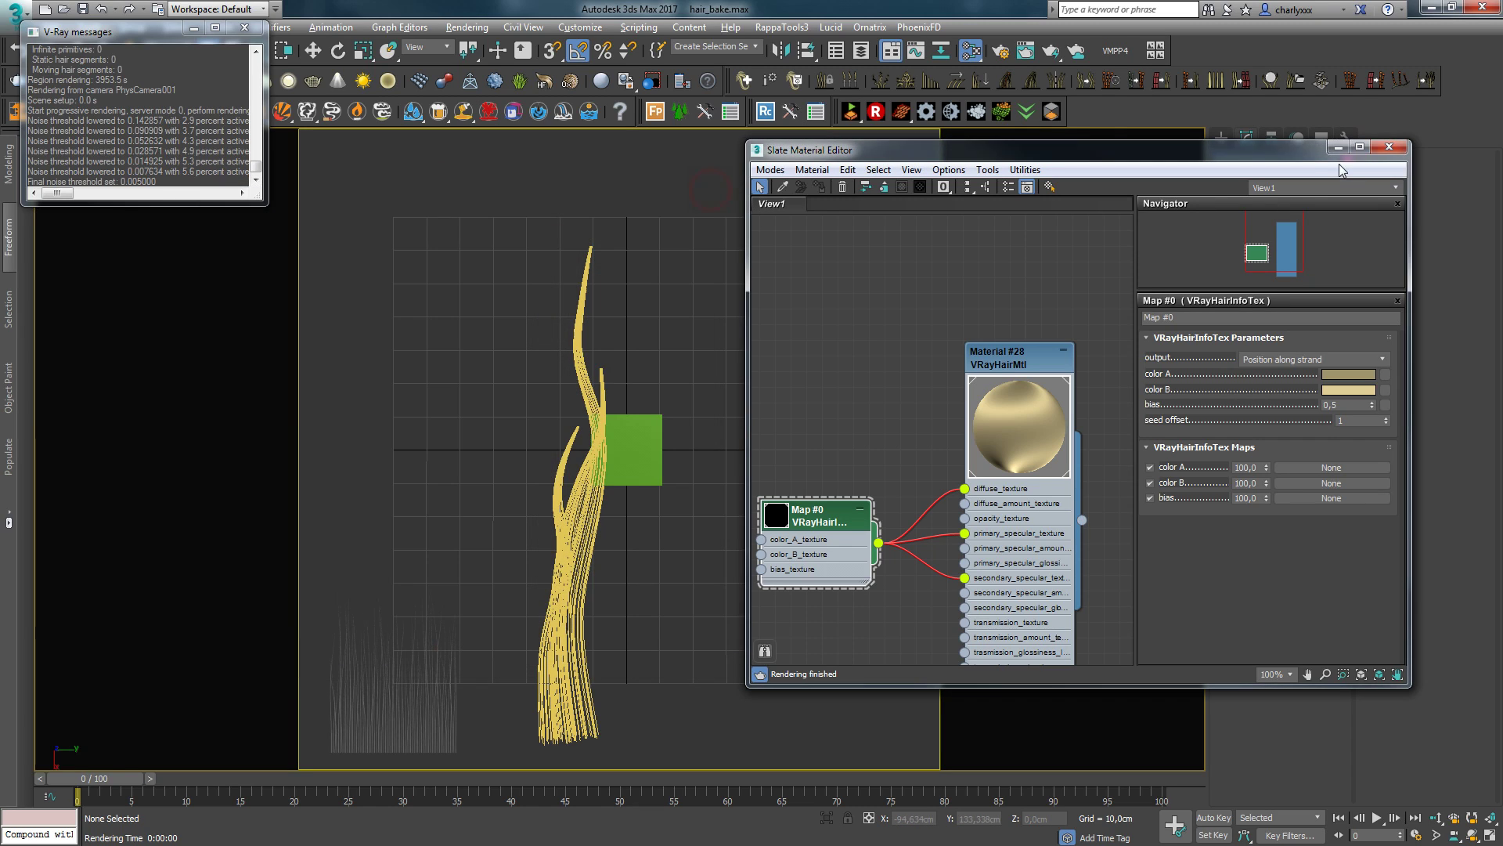
Step: Close the Slate Material Editor to return to the hair scene viewport
click(1389, 146)
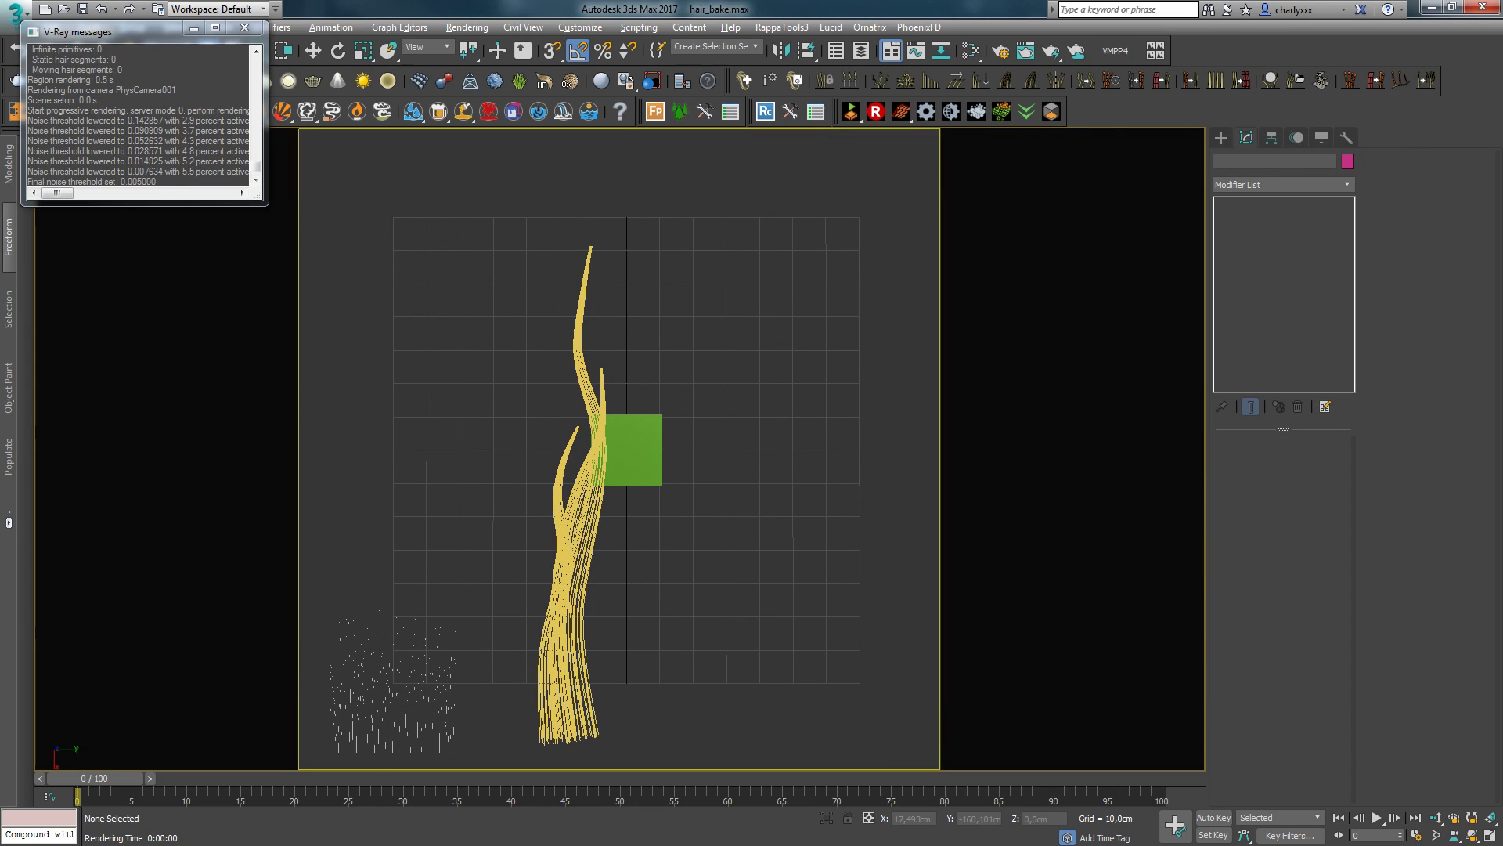